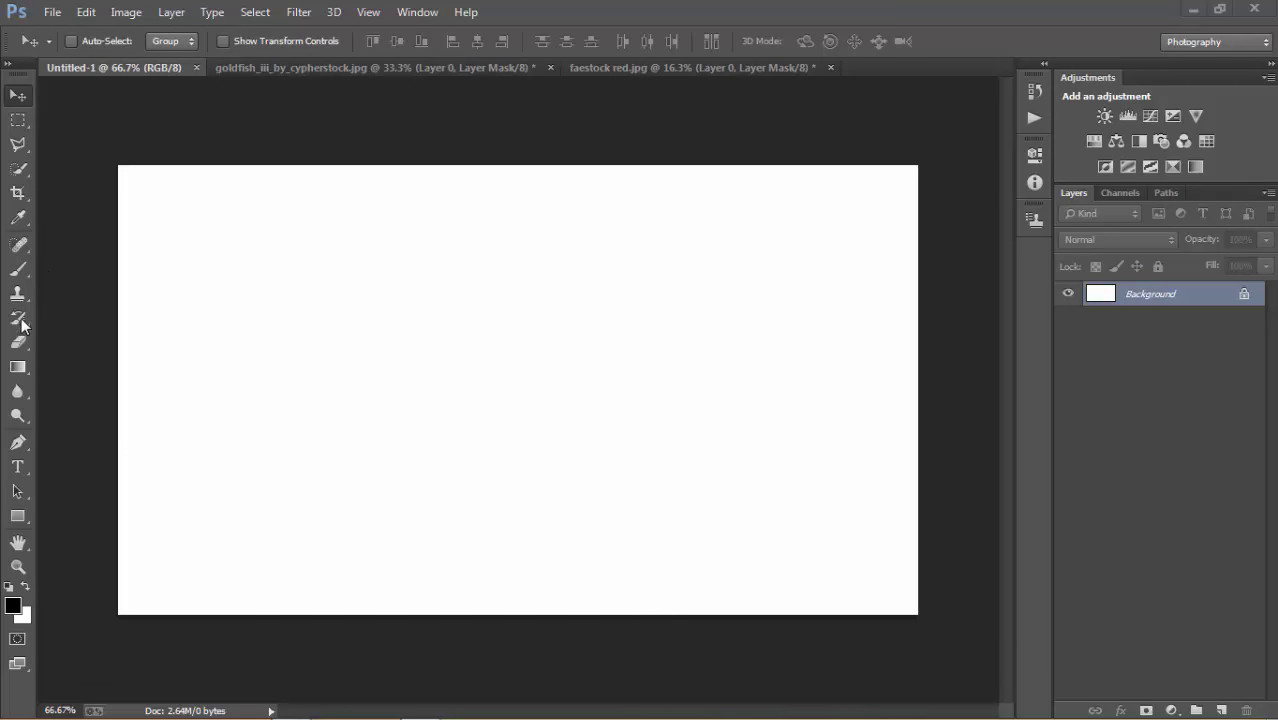
Pick the Crop tool to begin resizing the new white Untitled-1 canvas.
click(17, 193)
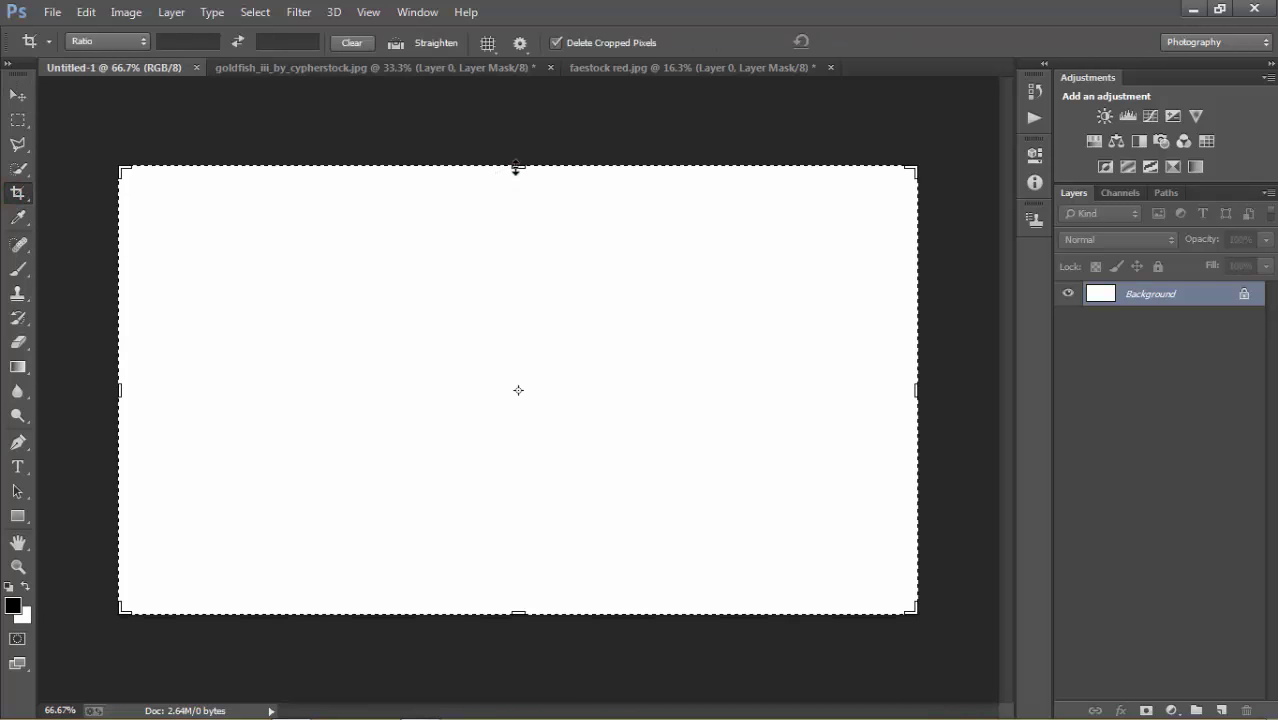
Extend the canvas taller at the top with the Crop tool.
drag(516, 168, 517, 124)
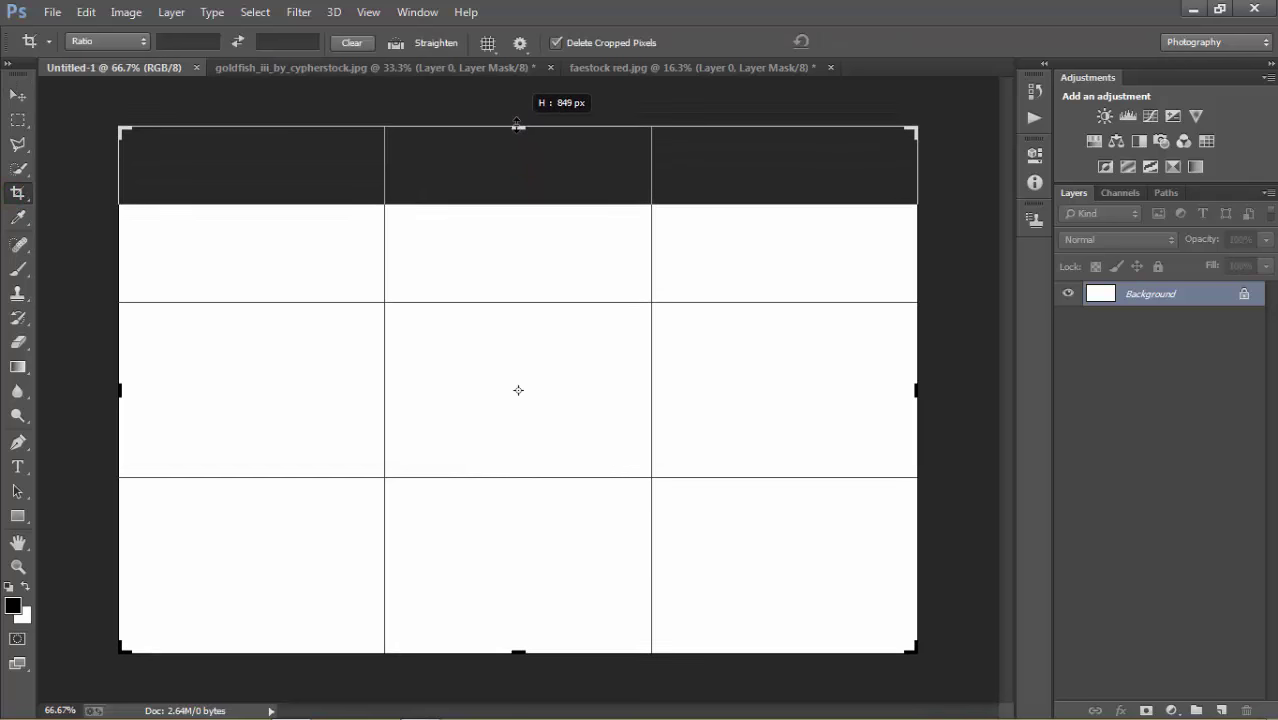
drag(517, 124, 518, 123)
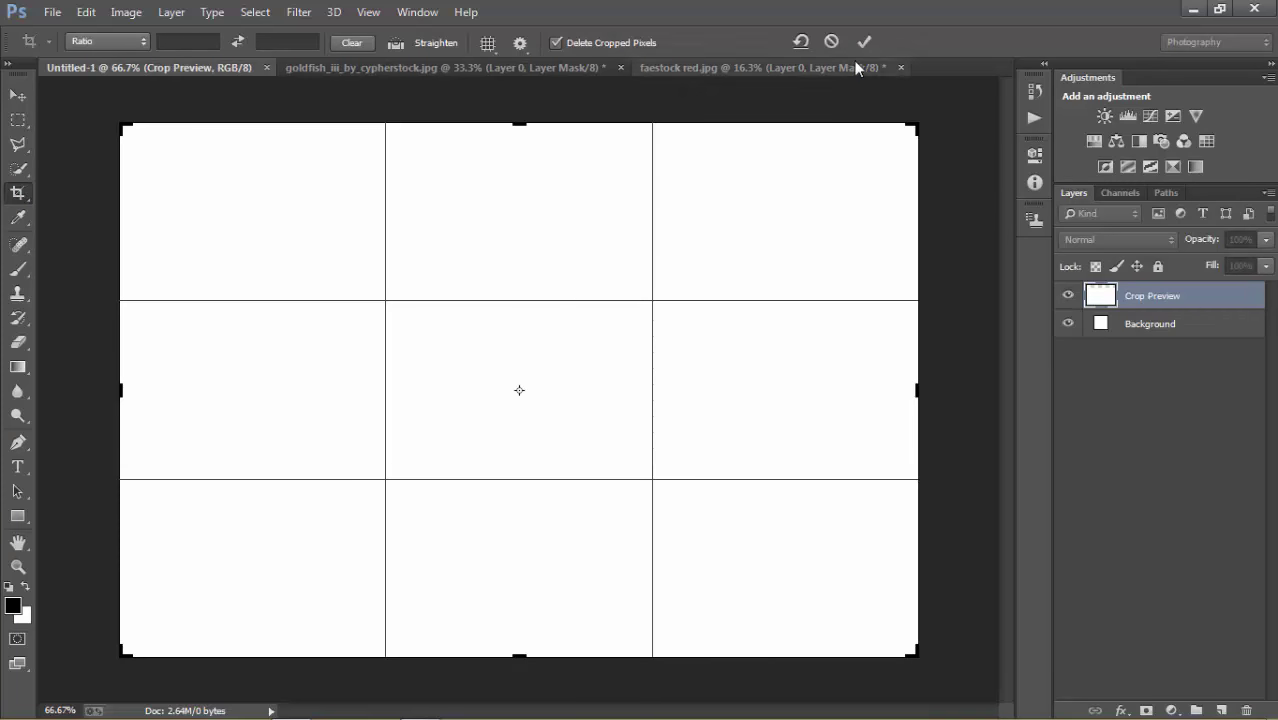
click(862, 41)
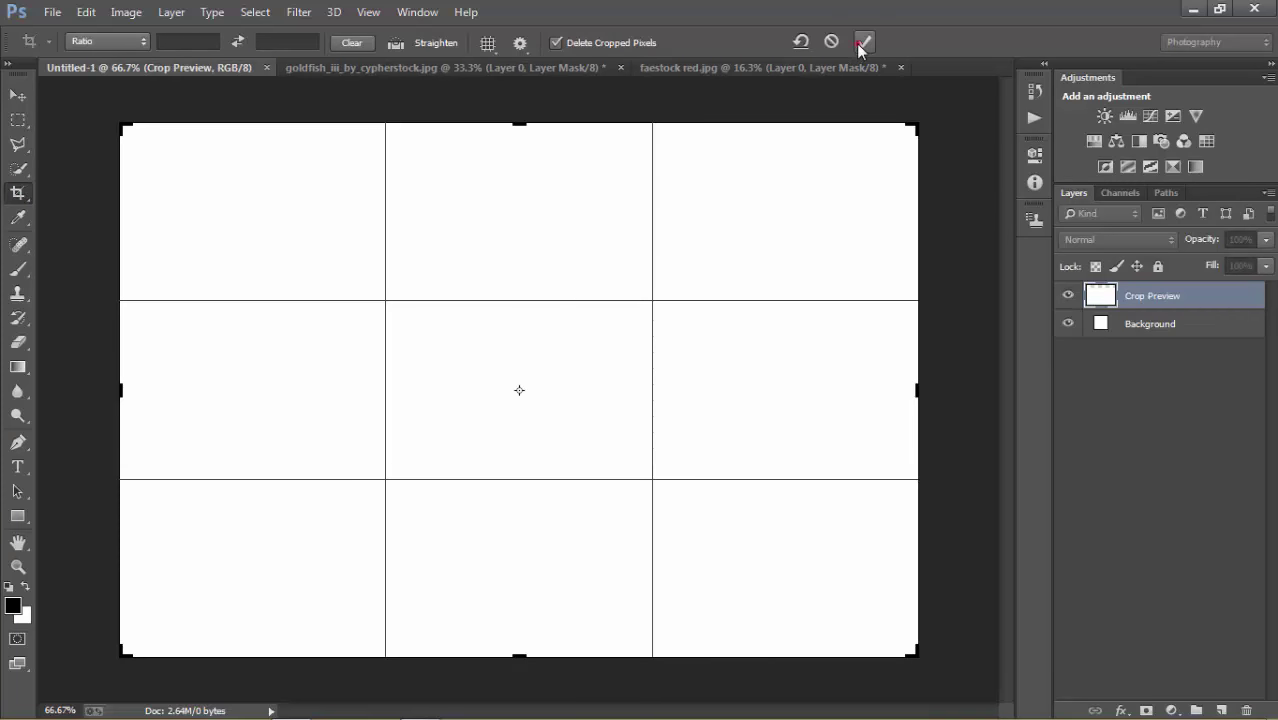
Drag the misty forest photo into the new canvas and position it to cover it.
click(23, 105)
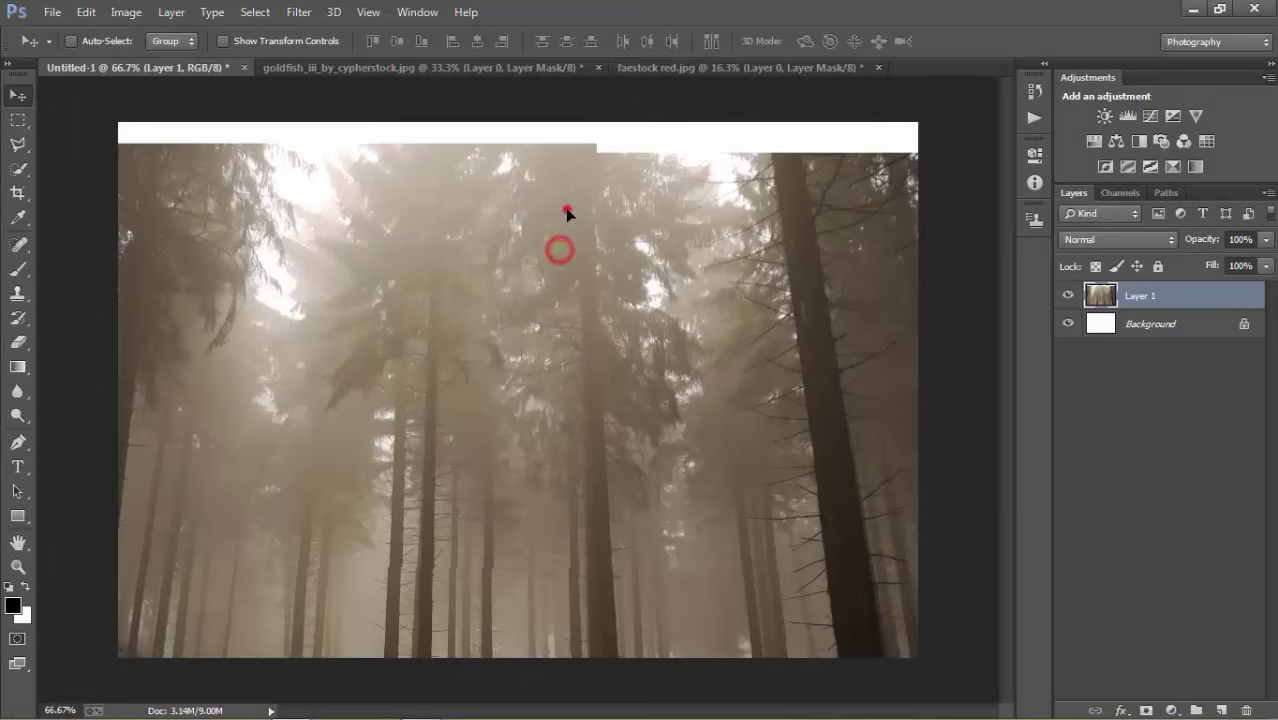
mouse_move(568, 209)
mouse_down()
mouse_move(590, 272)
mouse_move(787, 213)
mouse_up()
click(706, 253)
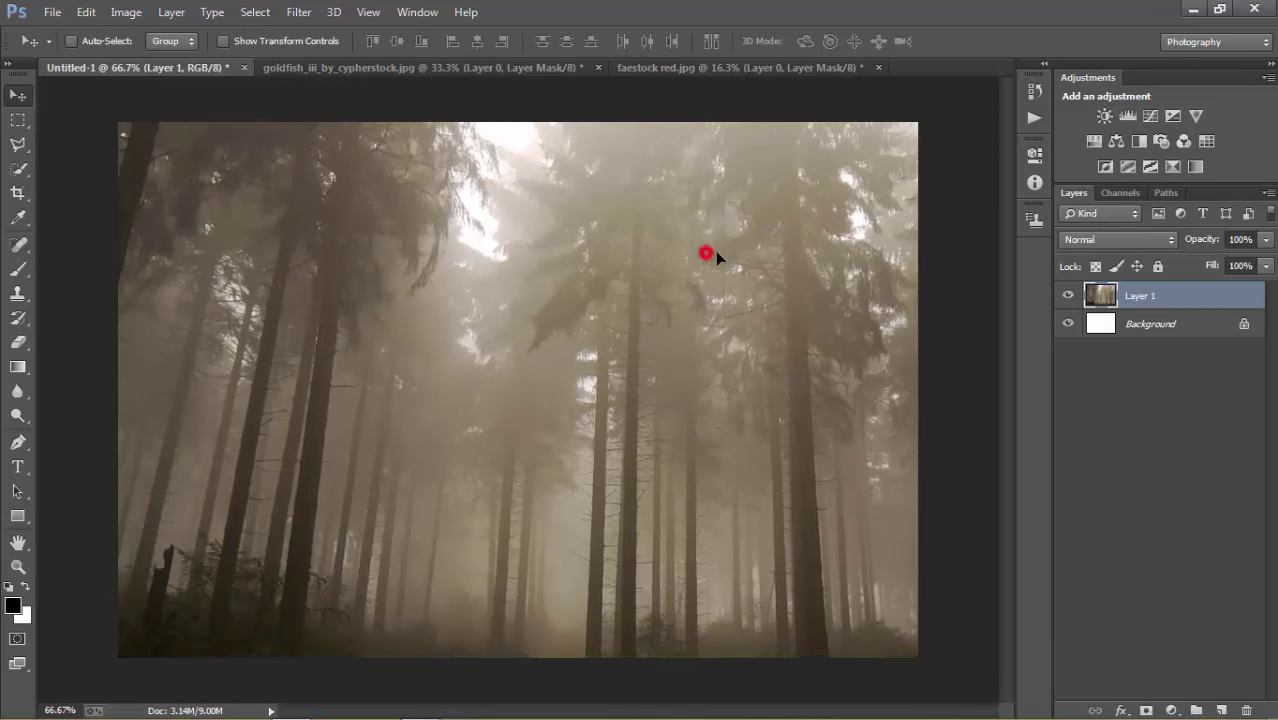
drag(715, 251, 558, 230)
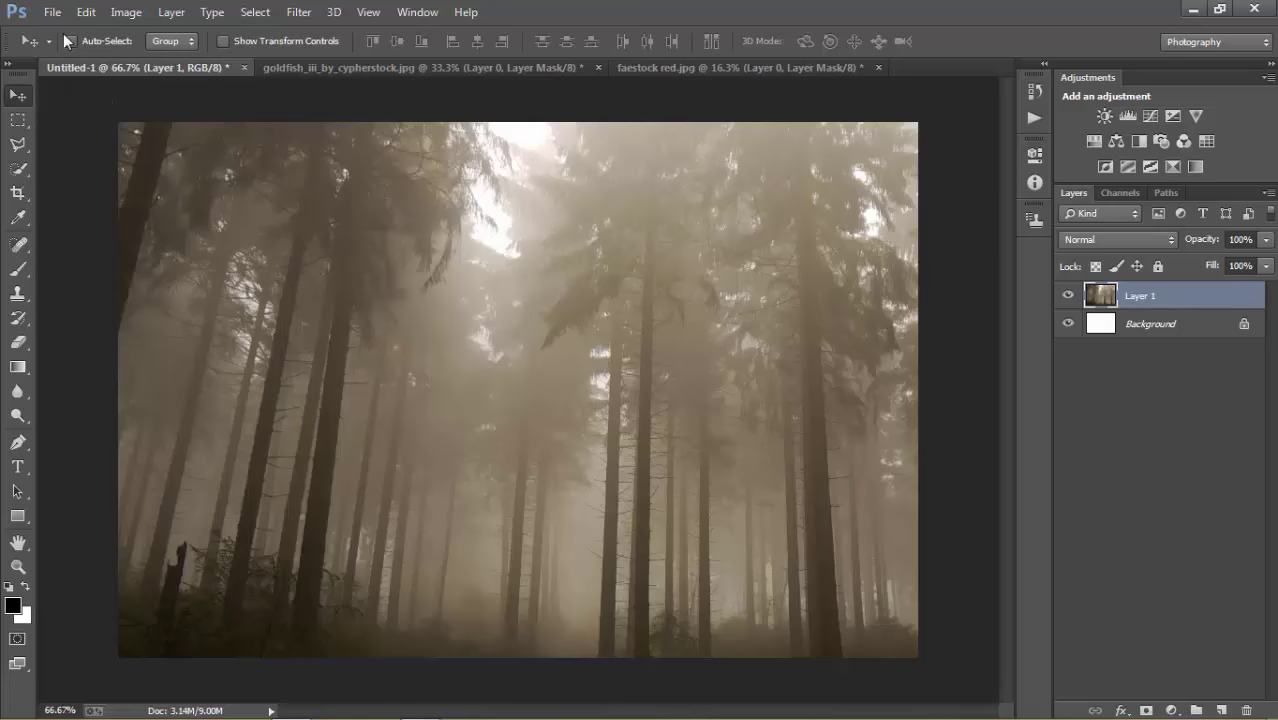
Flip the forest photo horizontally and reposition it to fill the canvas.
click(86, 12)
mouse_move(148, 382)
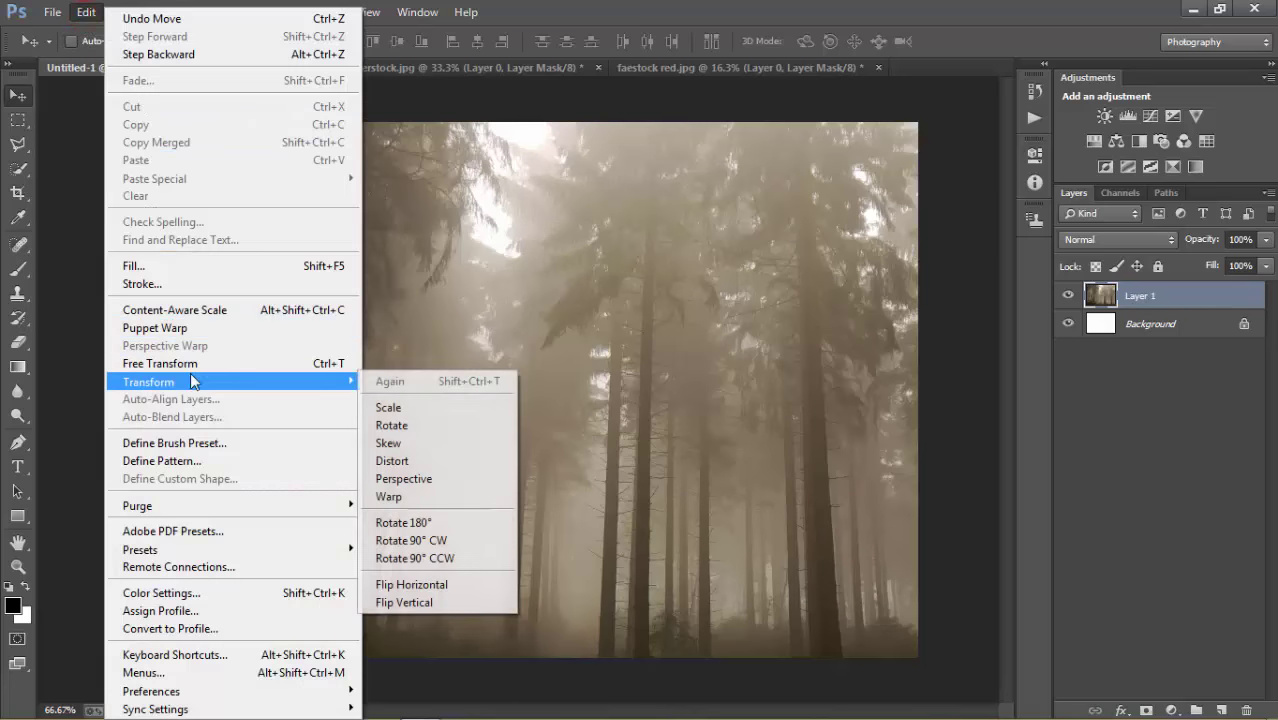
click(427, 590)
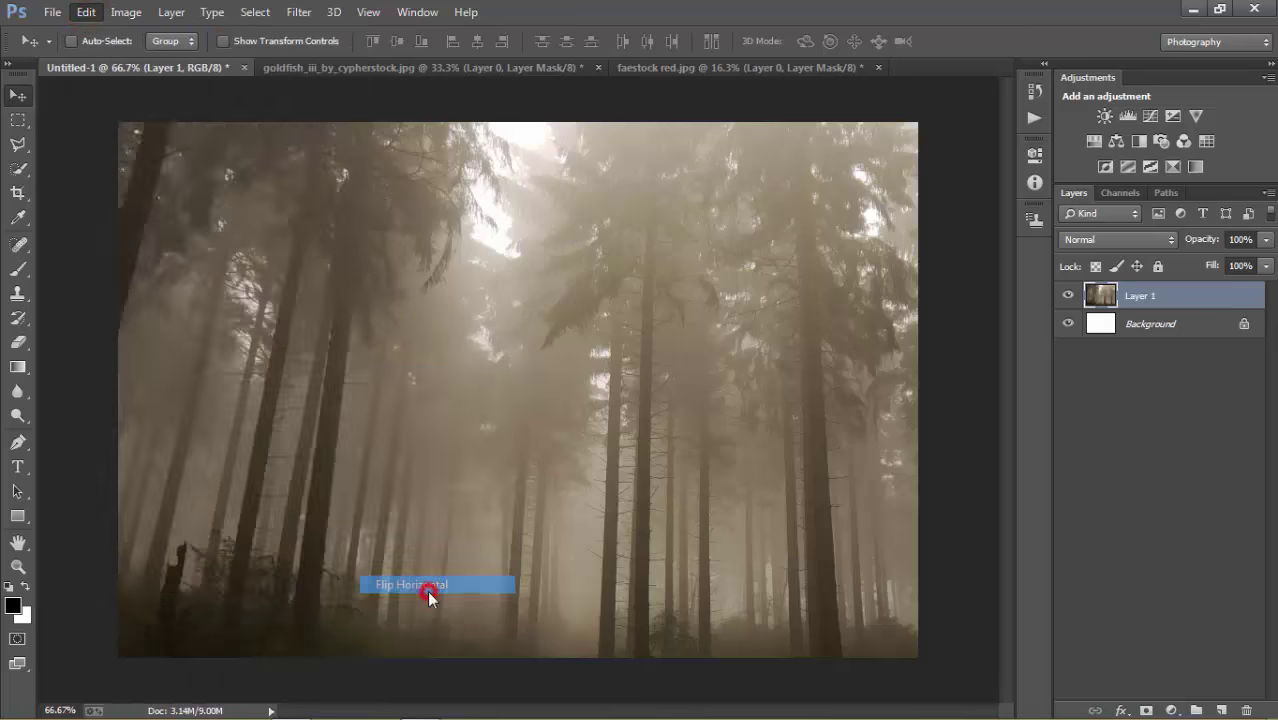
drag(760, 518, 731, 514)
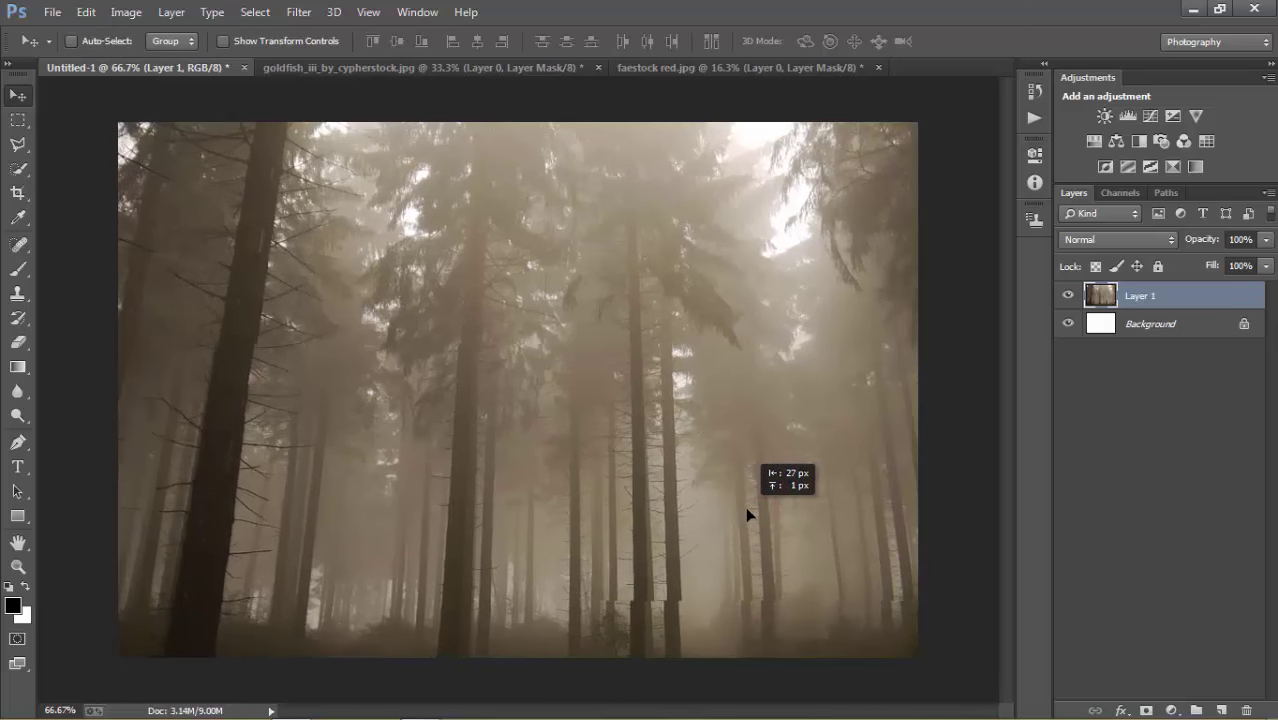
drag(731, 514, 748, 506)
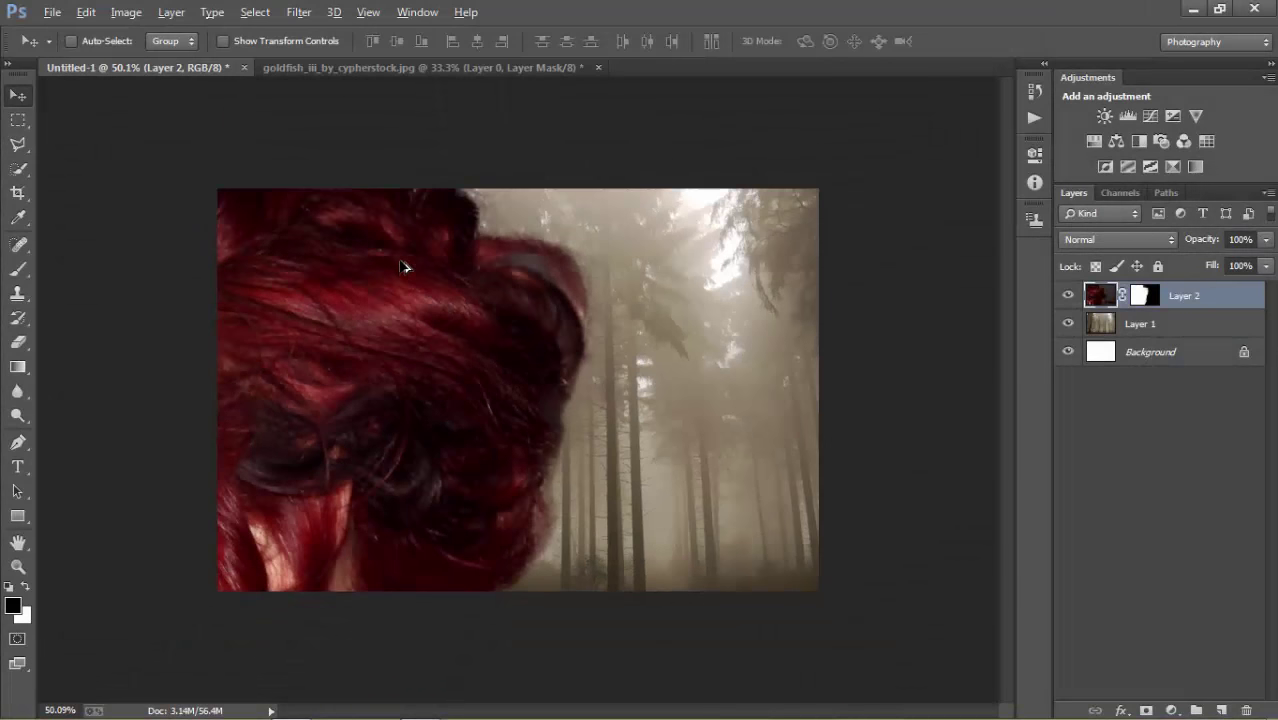
Scale the woman layer to about 23%, move her into the lower middle, and commit.
key(ctrl+minus)
key(ctrl+t)
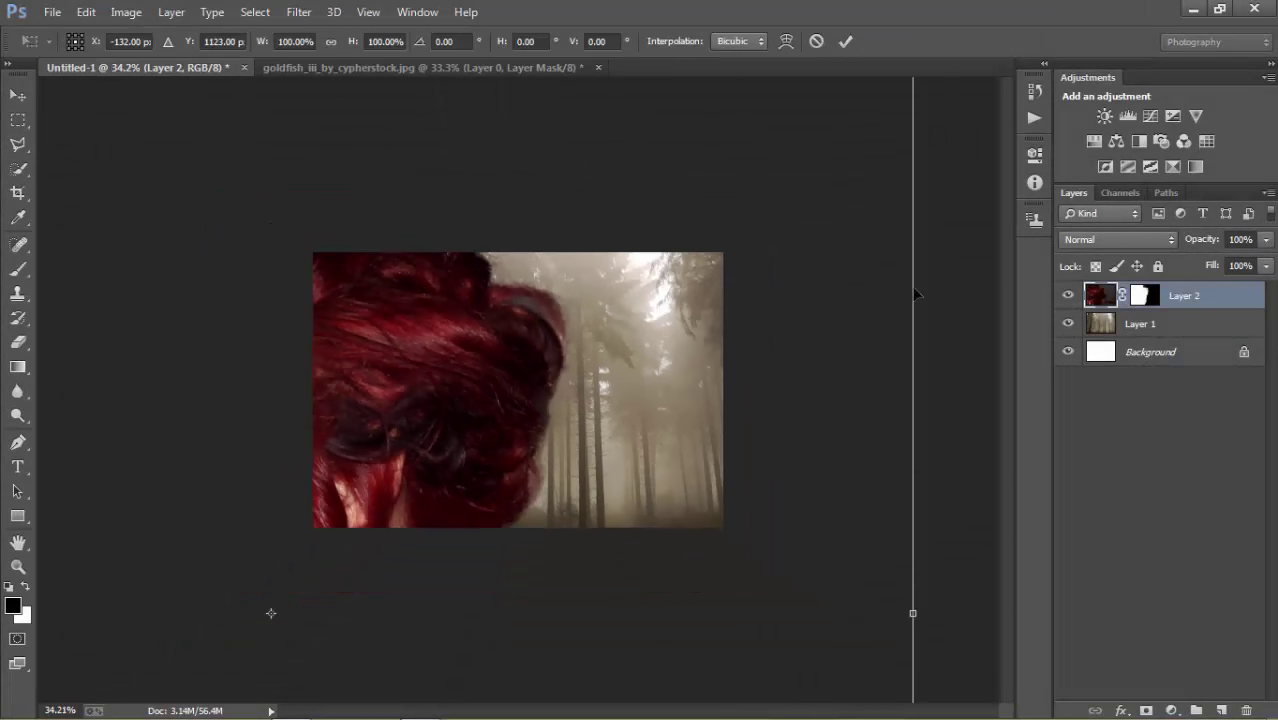
key(ctrl+minus)
mouse_move(763, 162)
mouse_down()
mouse_move(428, 465)
mouse_move(548, 385)
mouse_up()
key(ctrl+0)
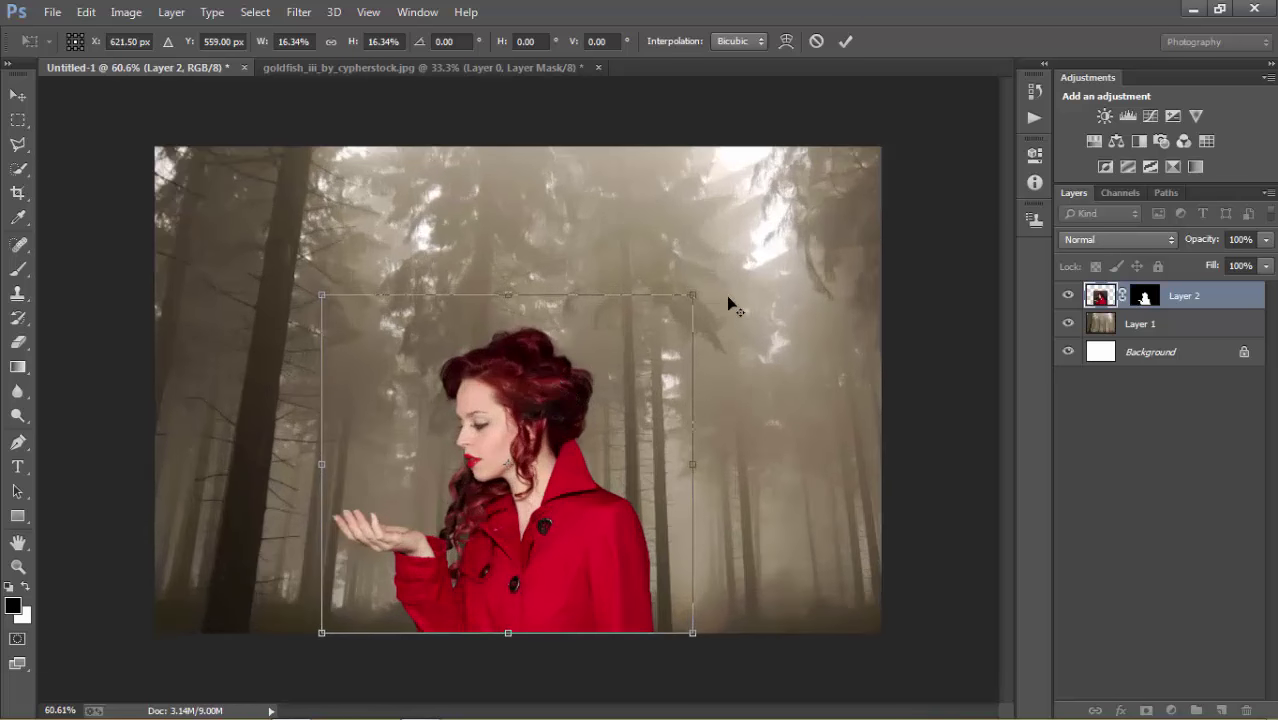
drag(690, 294, 768, 219)
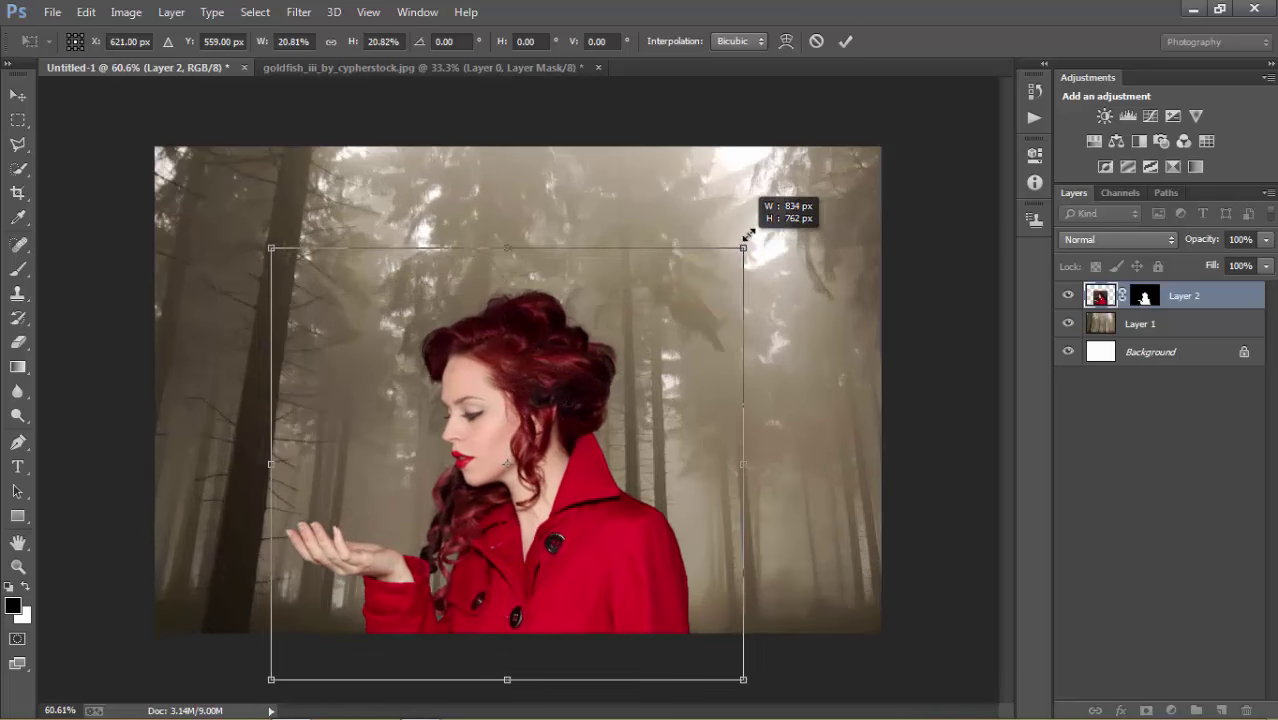
mouse_move(675, 366)
mouse_down()
mouse_move(707, 285)
mouse_move(706, 296)
mouse_up()
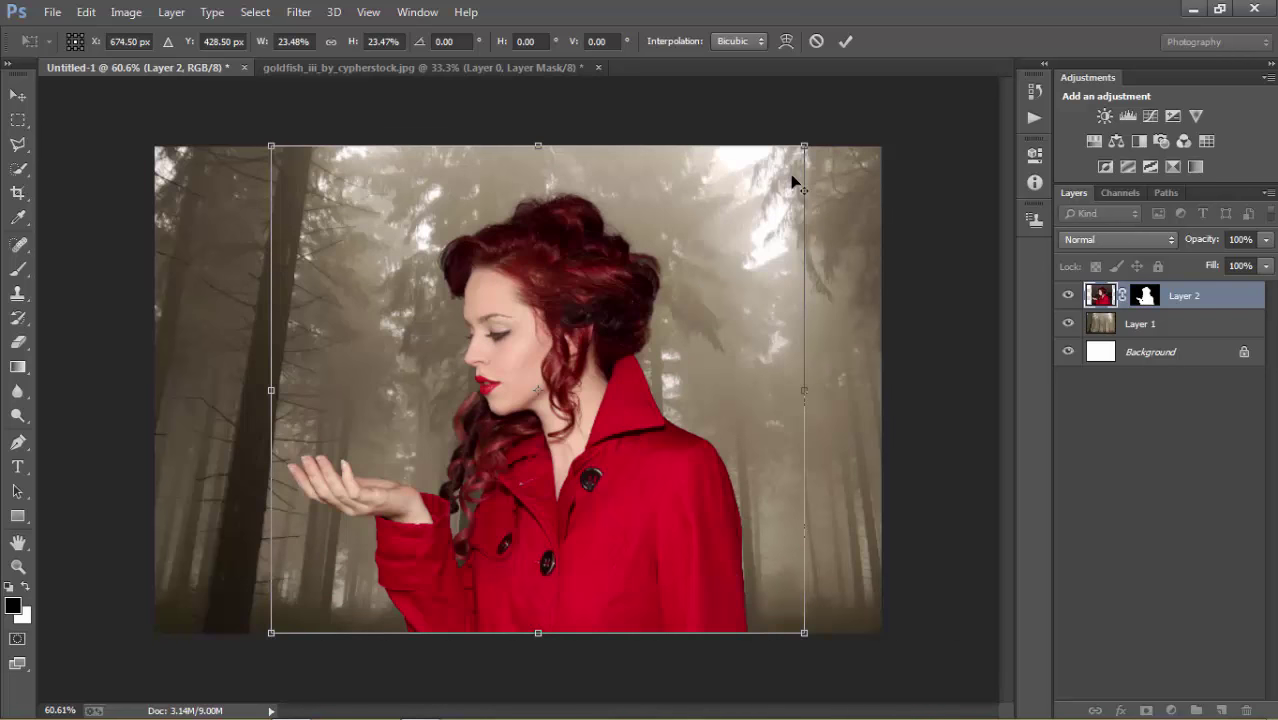
drag(803, 147, 809, 140)
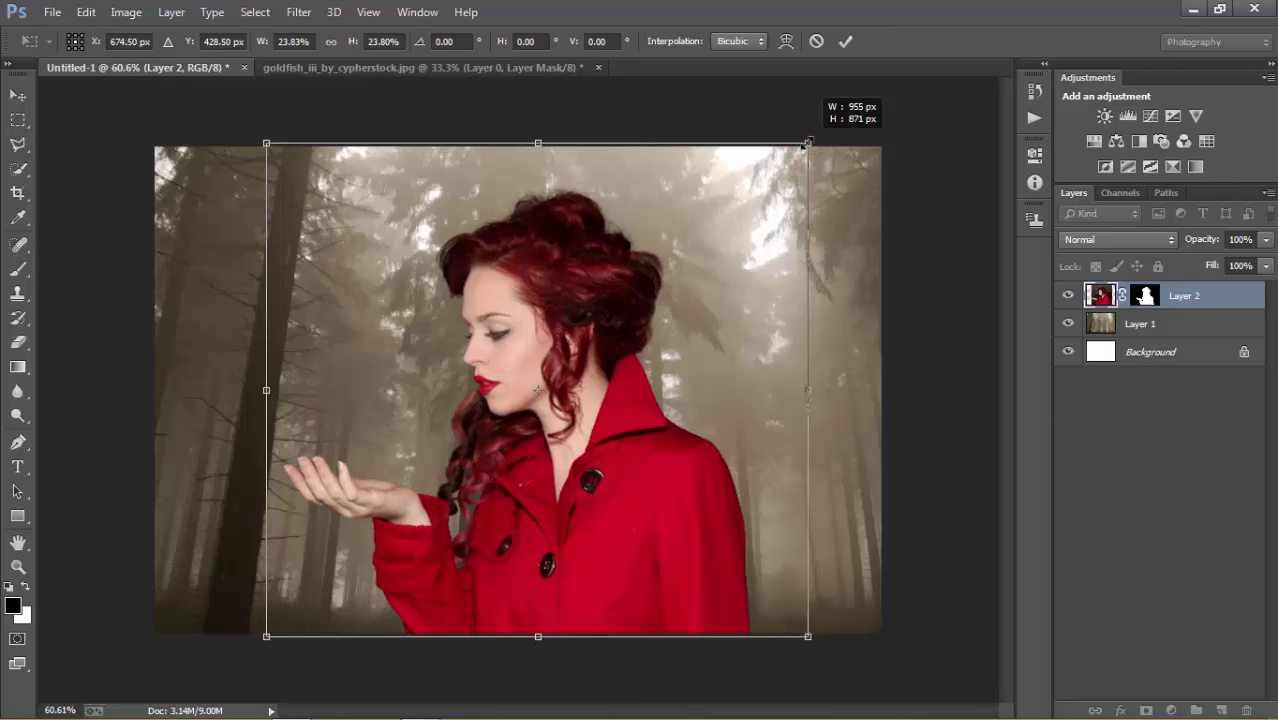
click(844, 46)
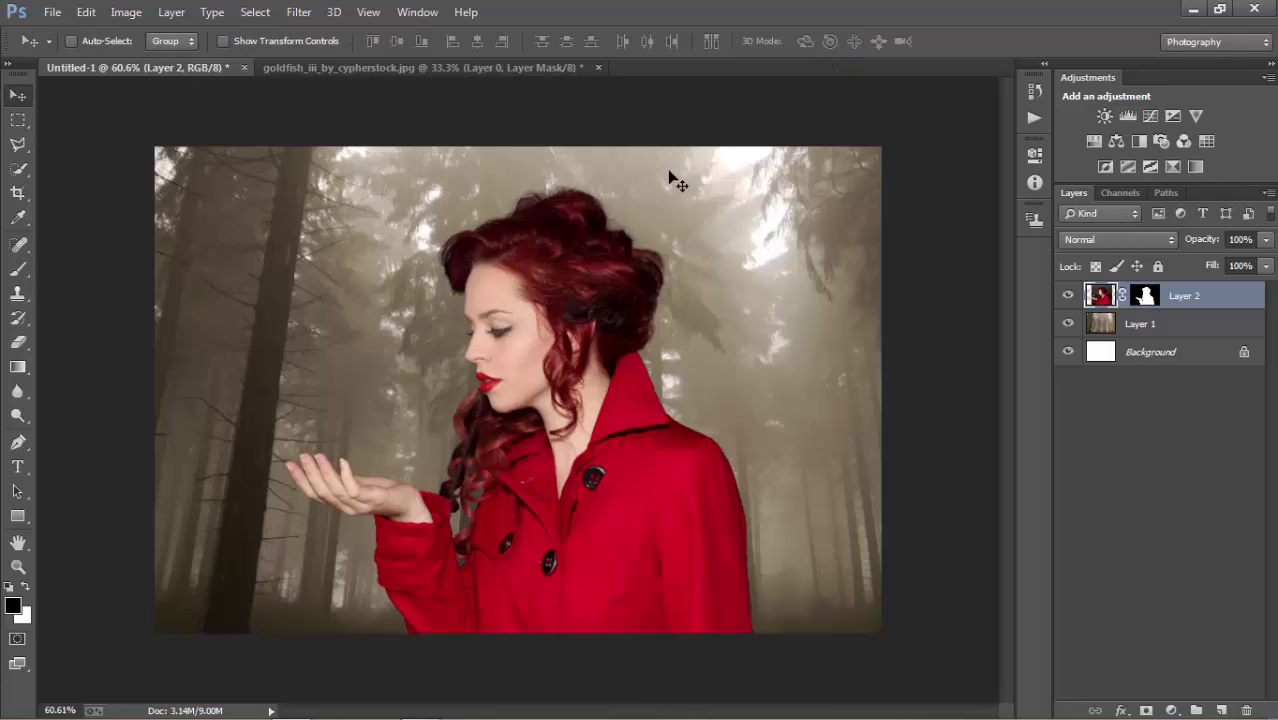
Add a Brightness/Contrast adjustment layer above the forest's Layer 1.
click(1118, 326)
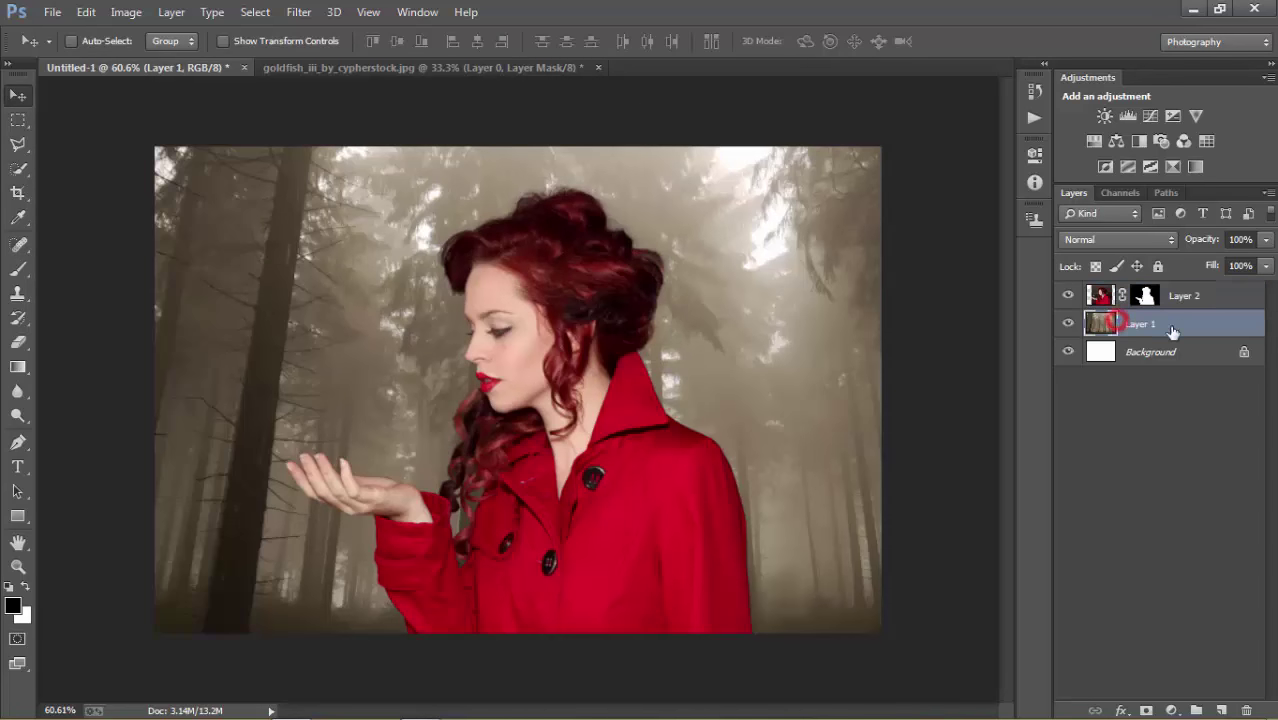
click(1100, 294)
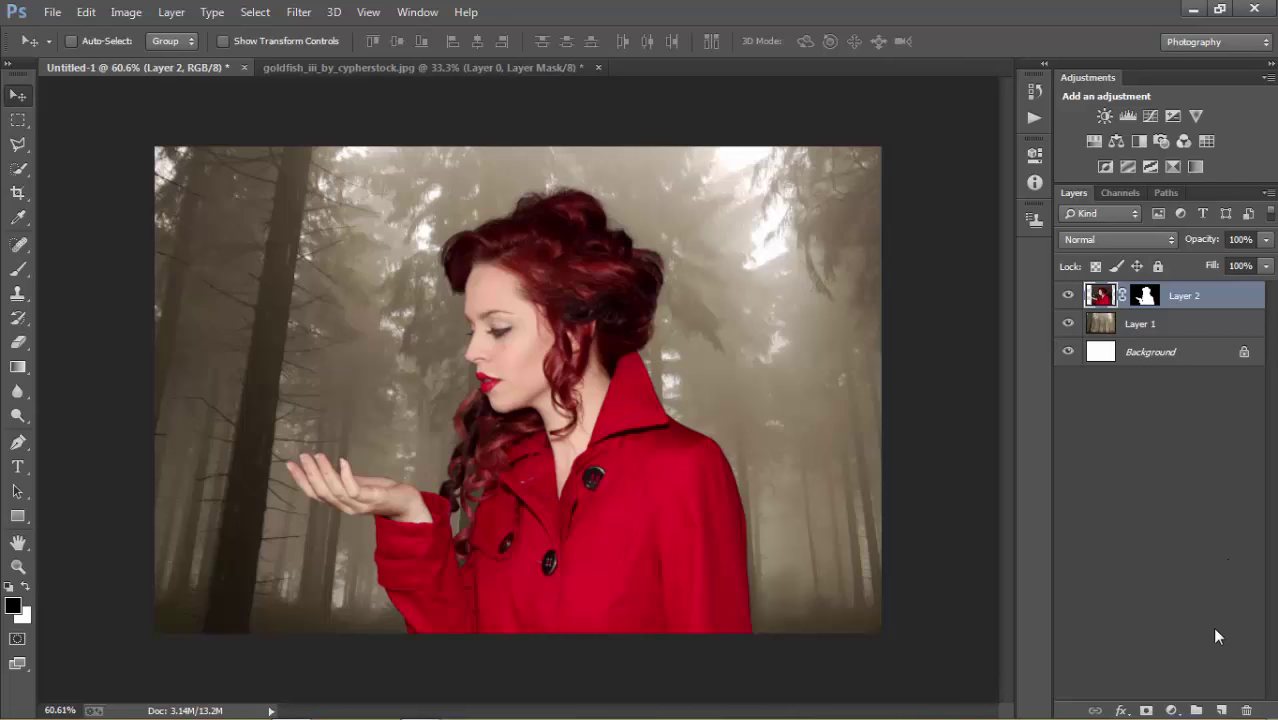
click(1173, 325)
click(1172, 710)
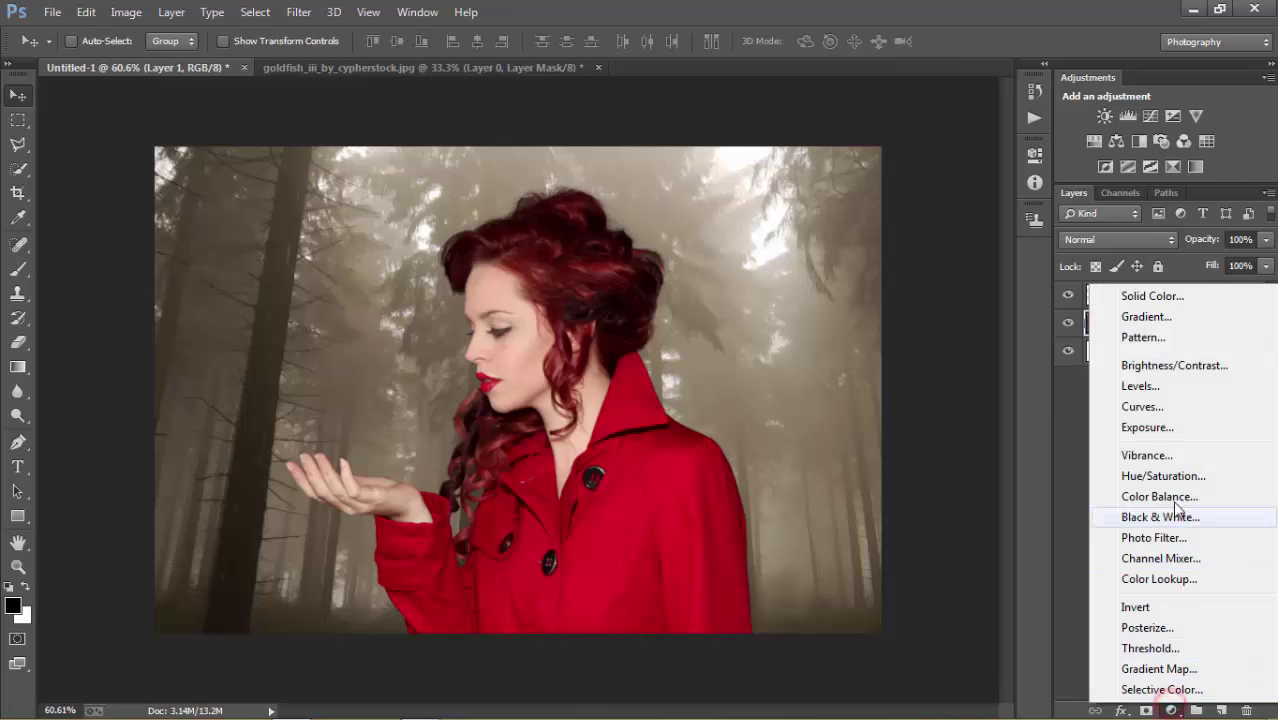
click(1158, 366)
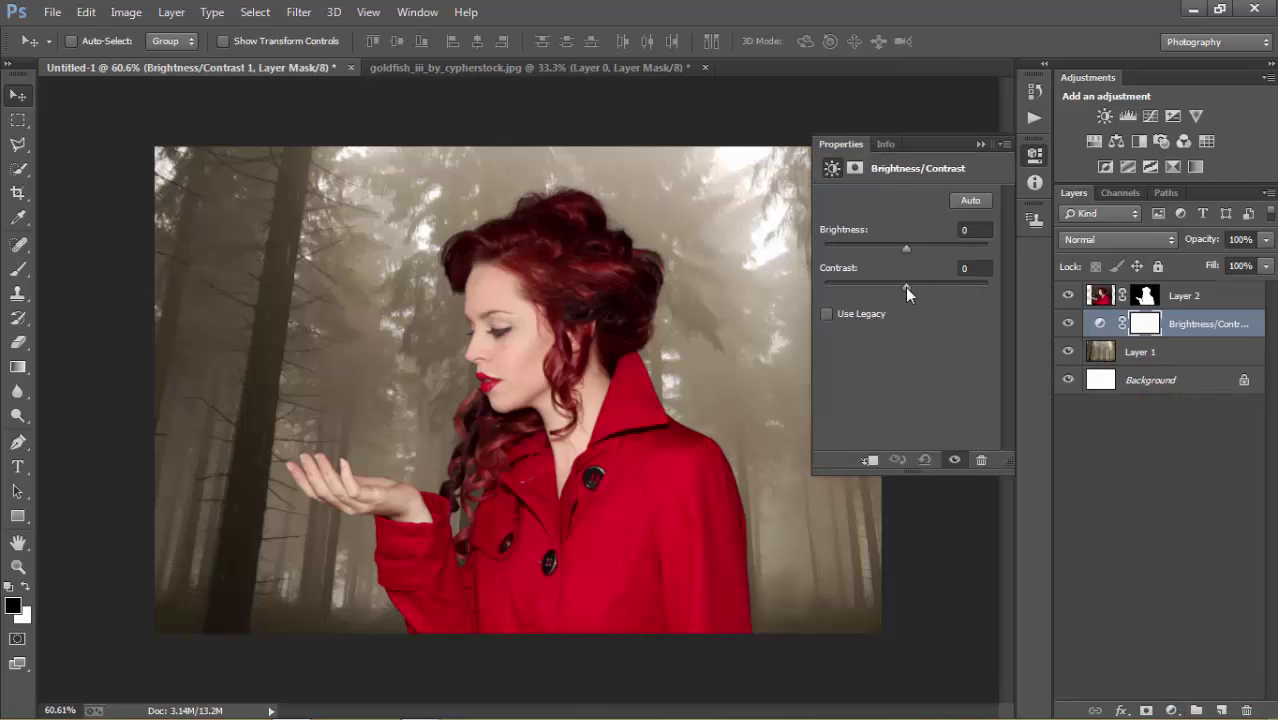
Set brightness to -64 and contrast to 76, then reselect the woman's Layer 2.
drag(904, 248, 868, 256)
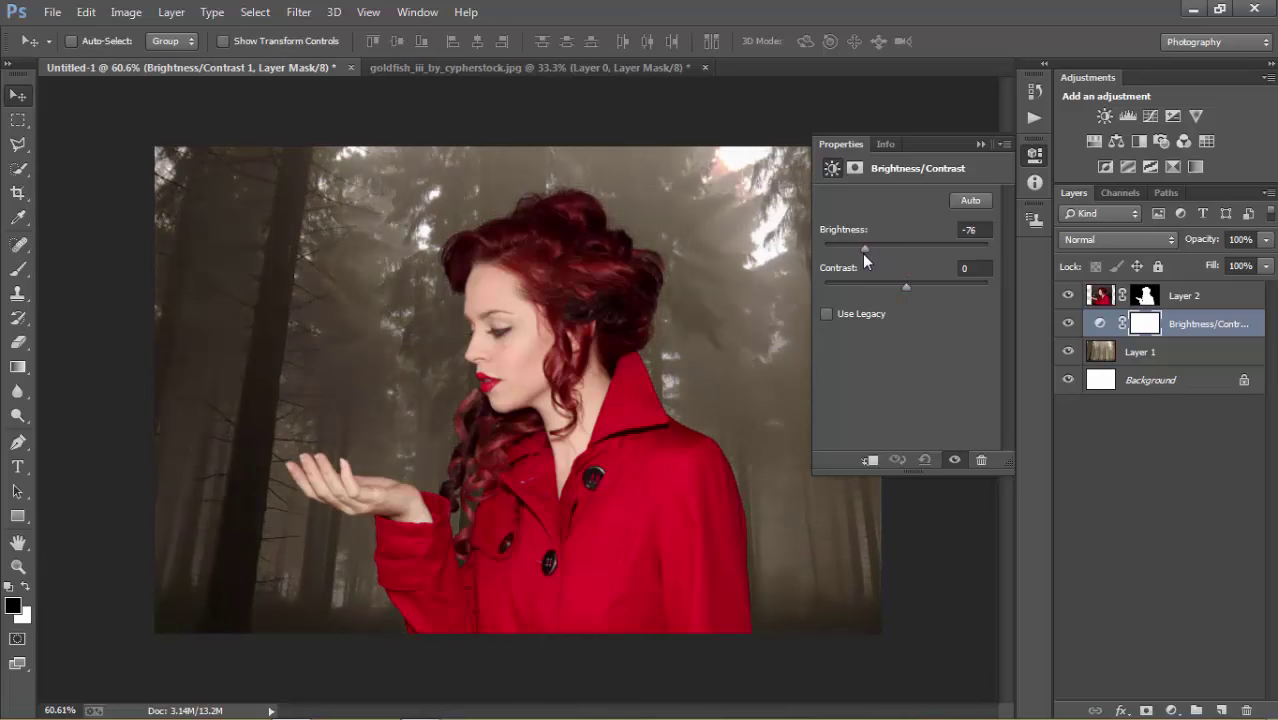
drag(863, 253, 883, 252)
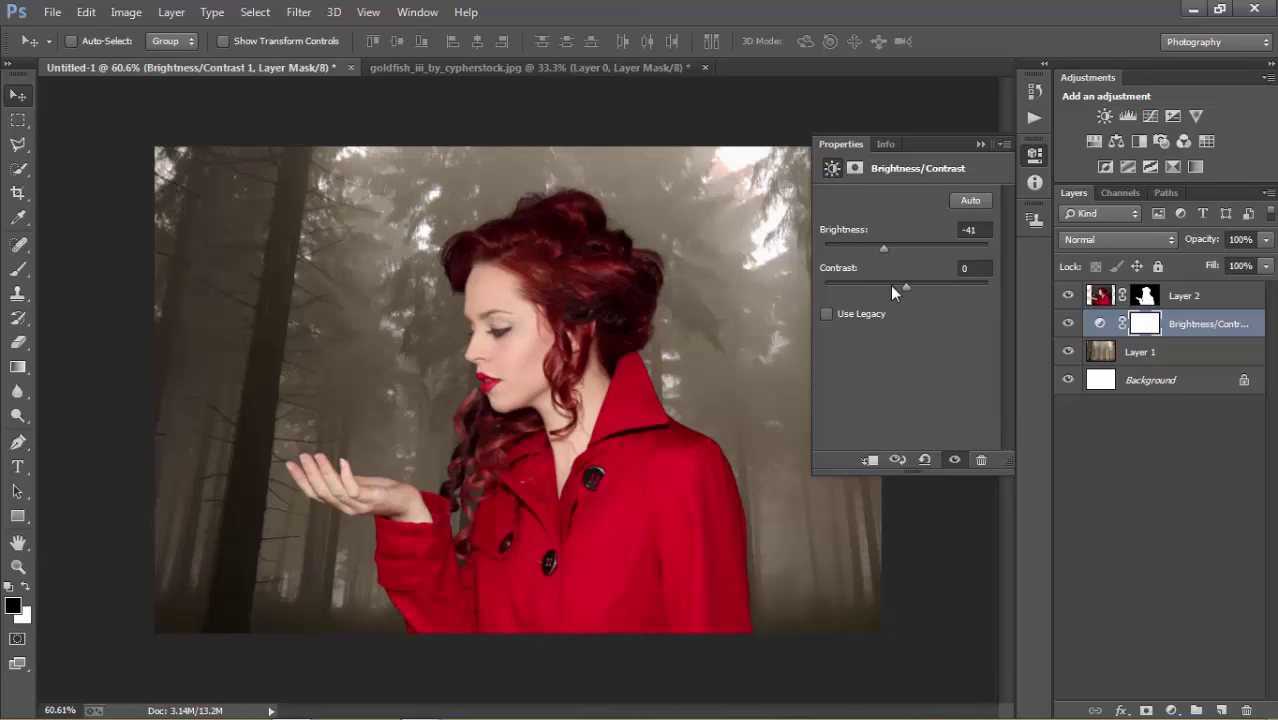
drag(850, 284, 965, 282)
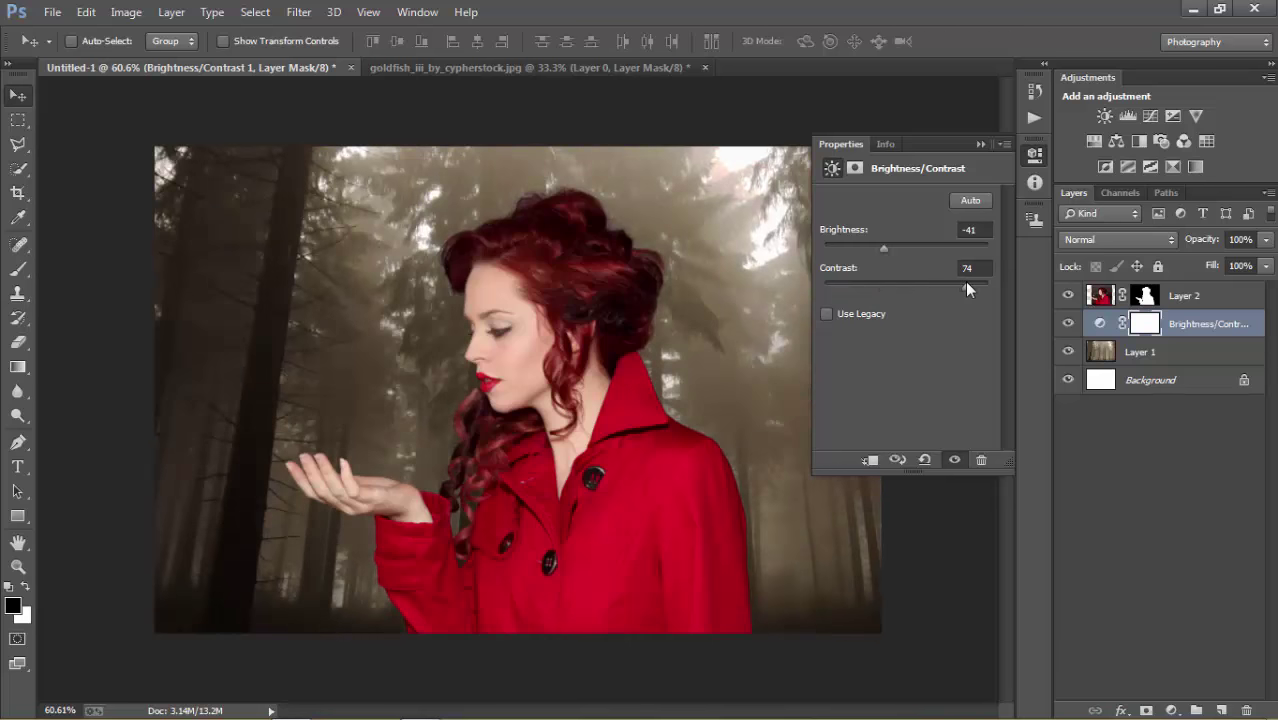
drag(880, 249, 866, 252)
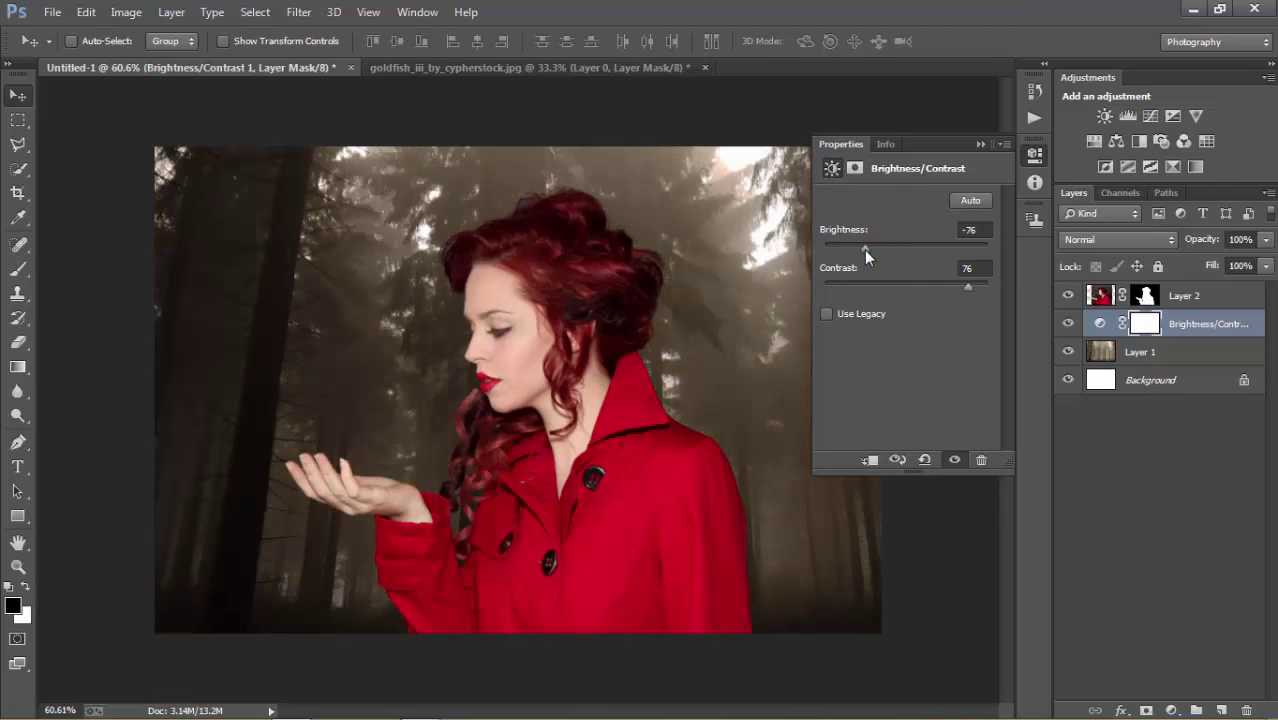
drag(868, 250, 870, 249)
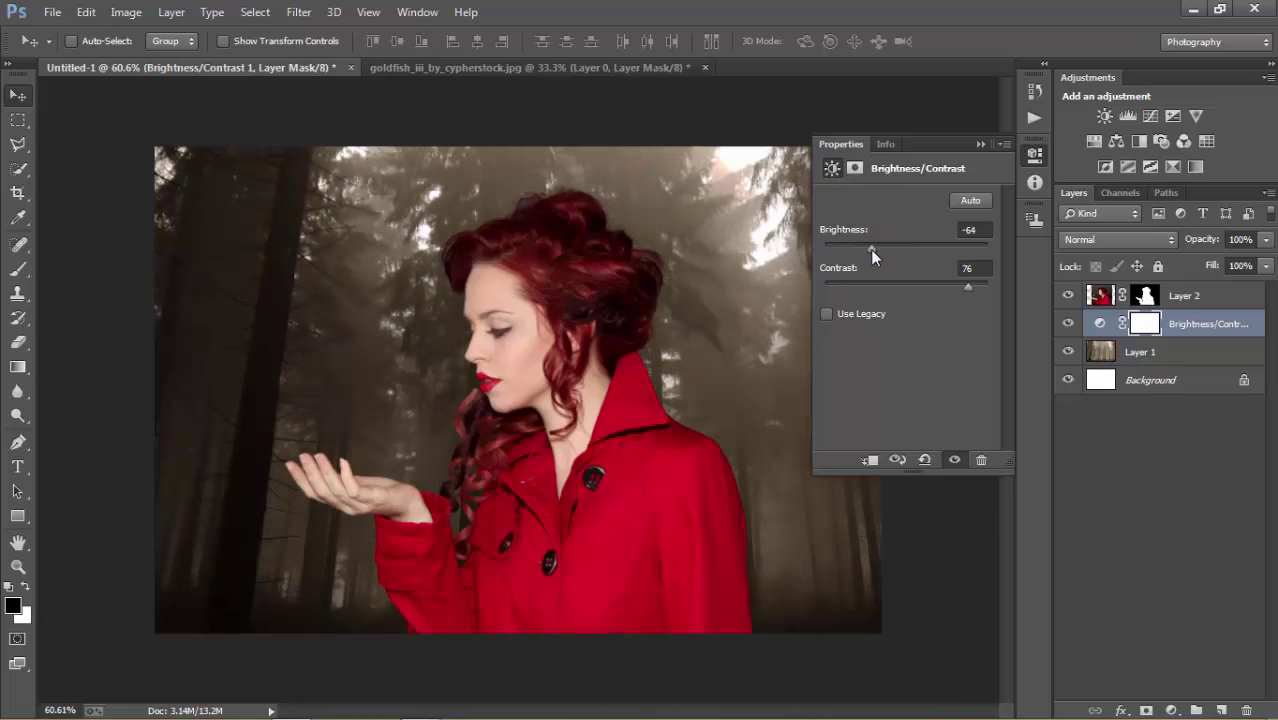
click(979, 145)
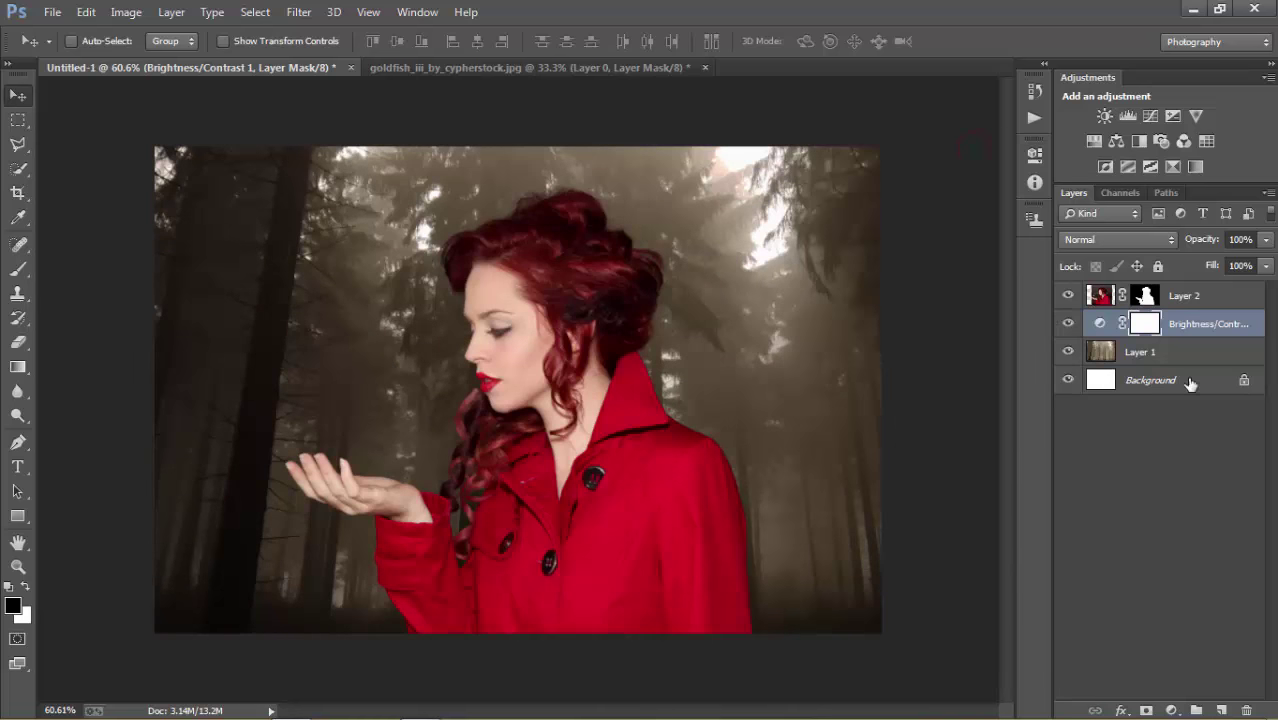
click(1212, 297)
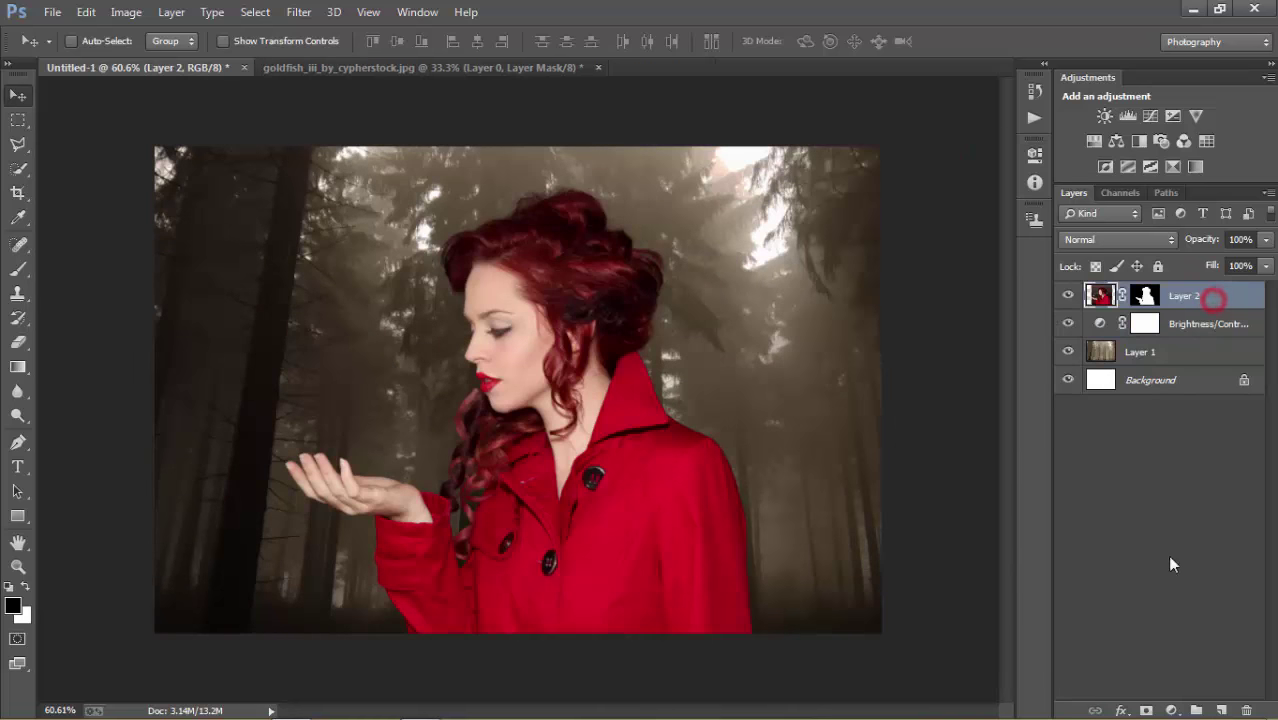
Add a Brightness/Contrast adjustment clipped to Layer 2 at brightness -150 and contrast 97.
click(1171, 710)
click(1150, 366)
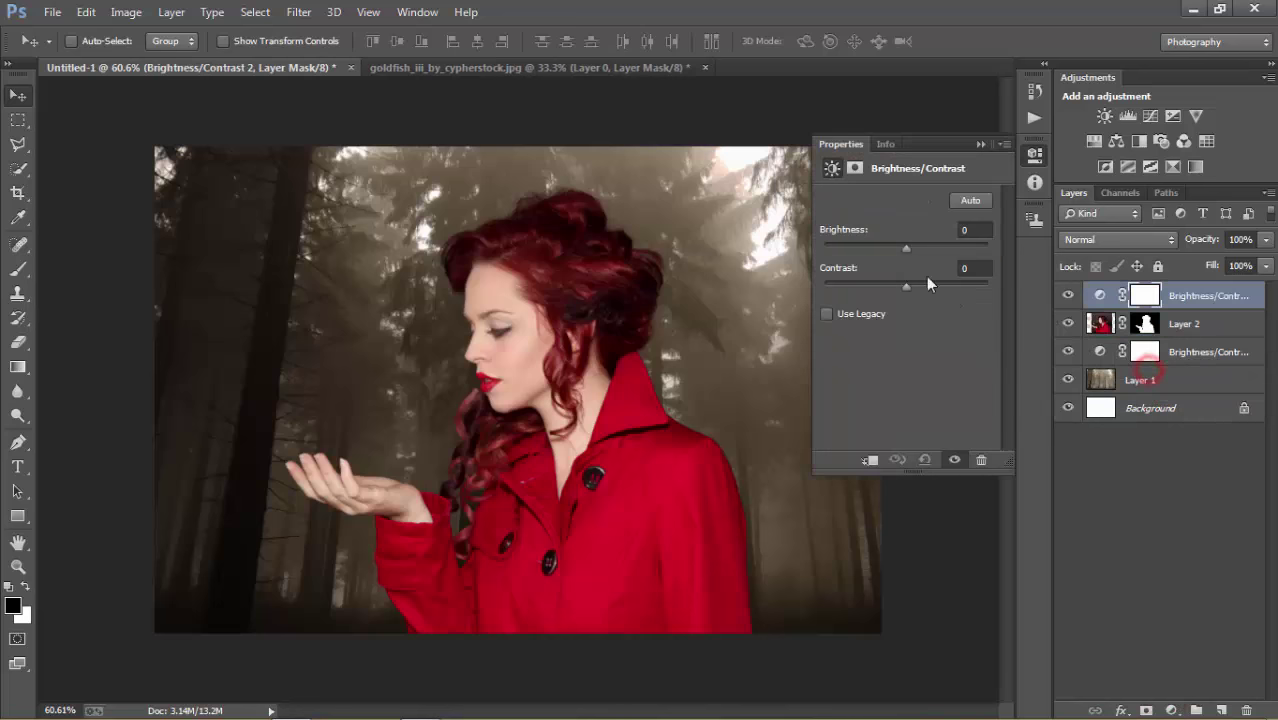
drag(905, 249, 876, 249)
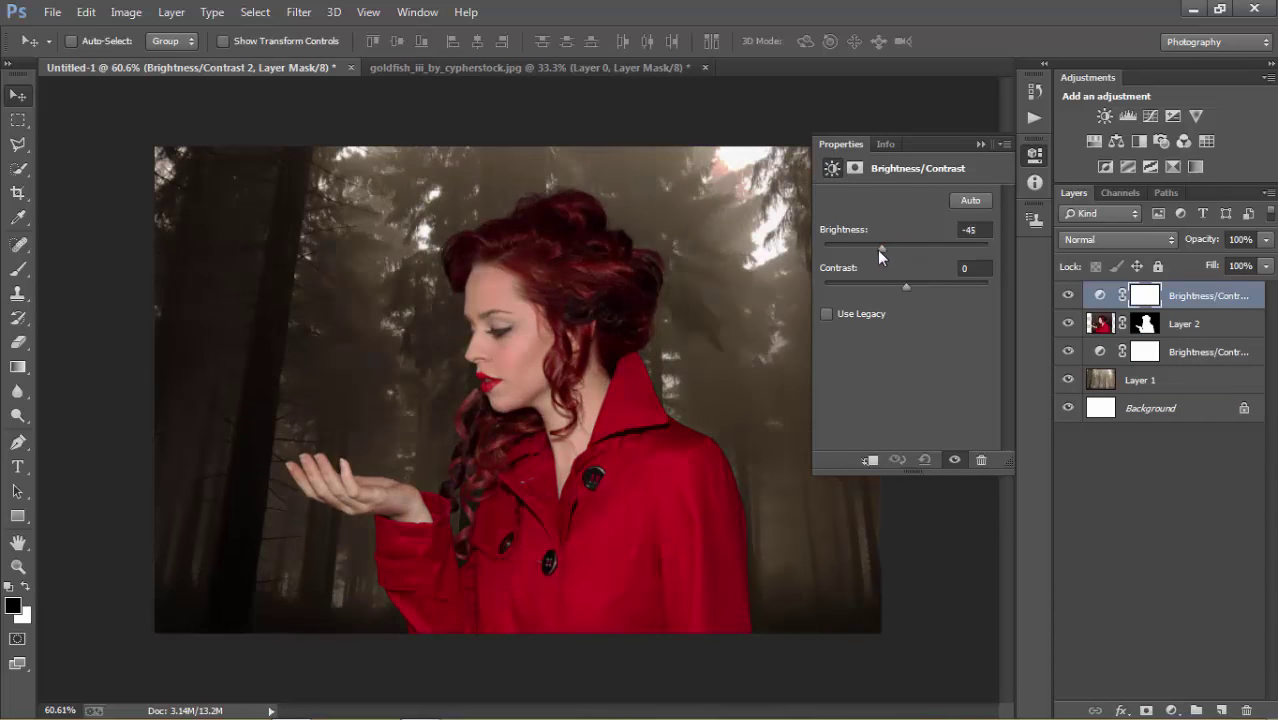
click(867, 461)
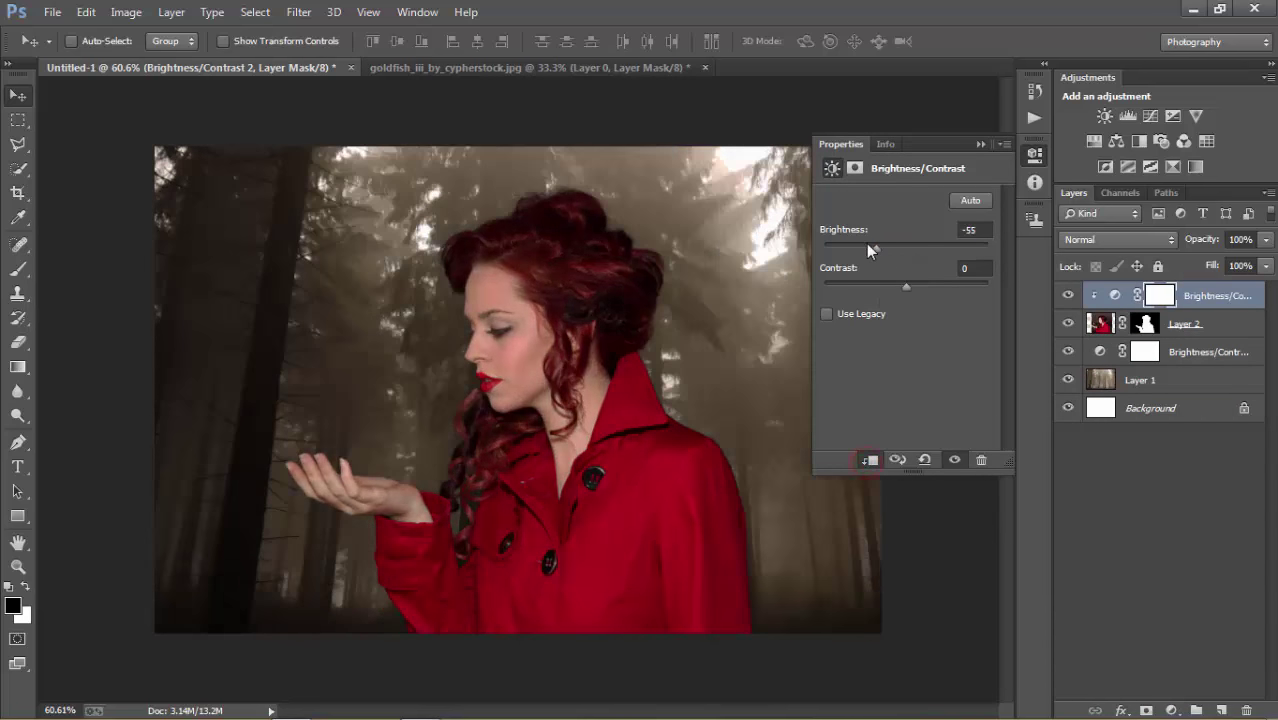
drag(874, 253, 856, 250)
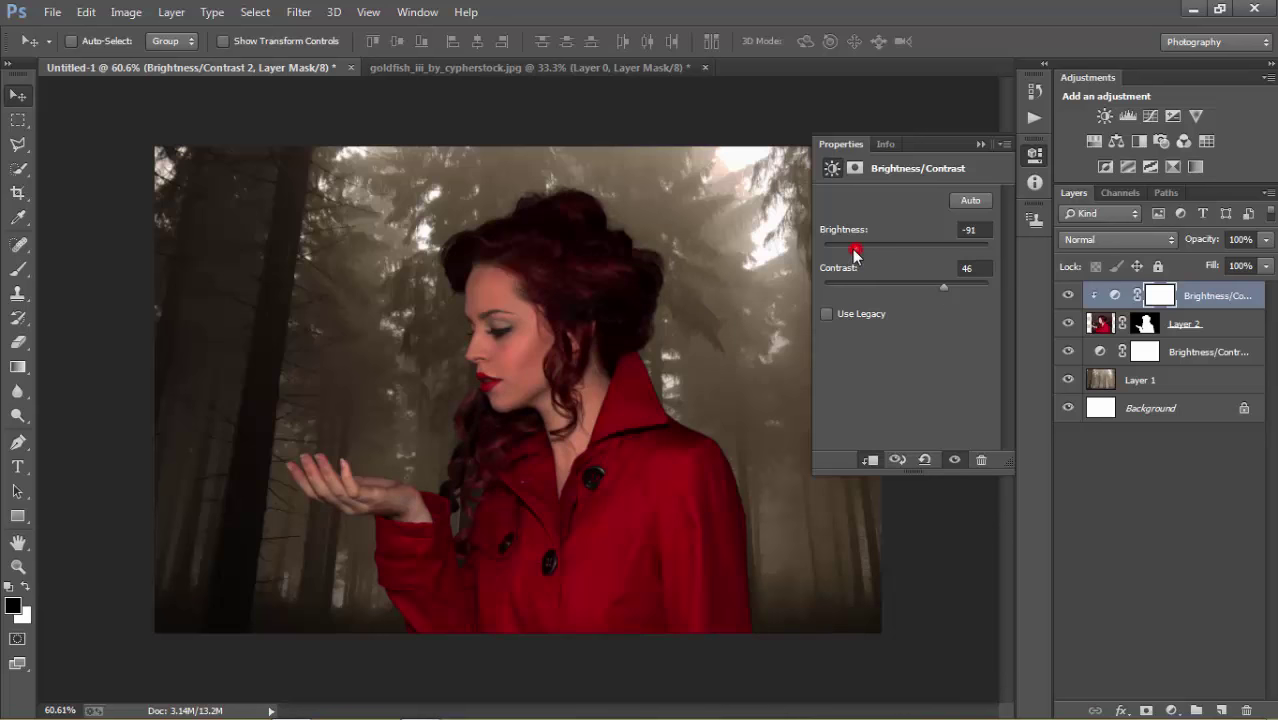
drag(853, 248, 832, 248)
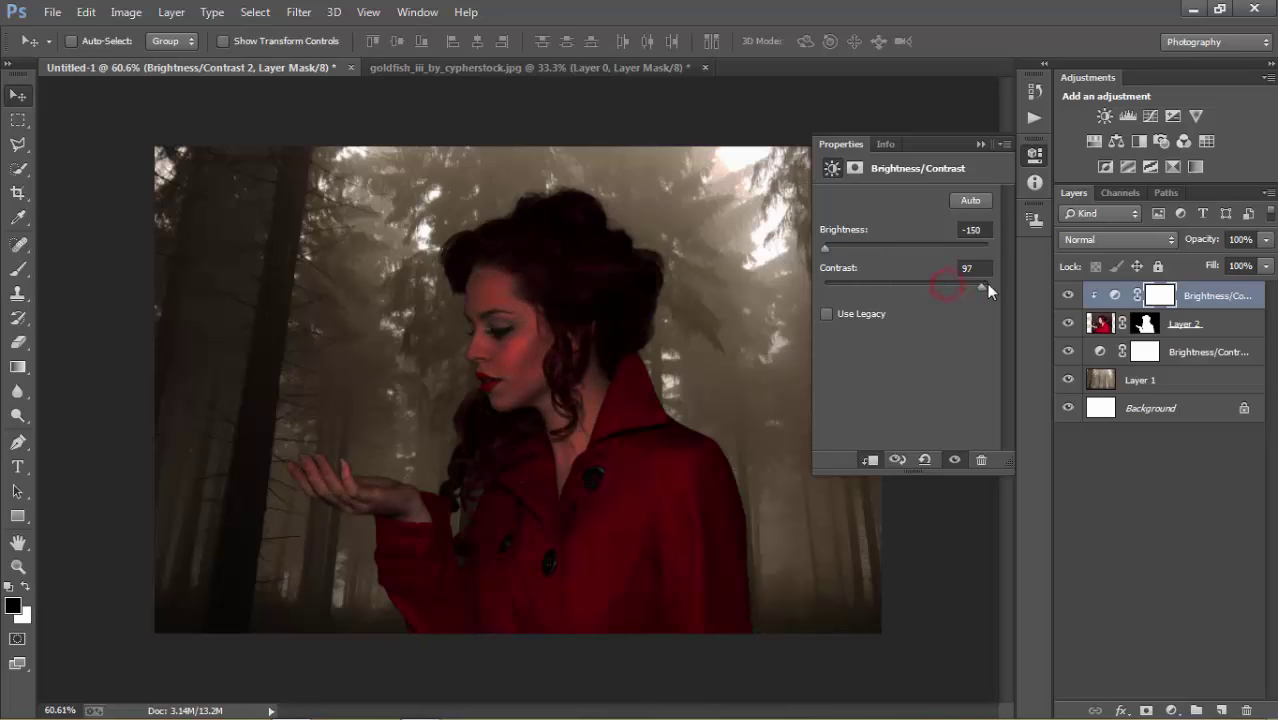
click(979, 145)
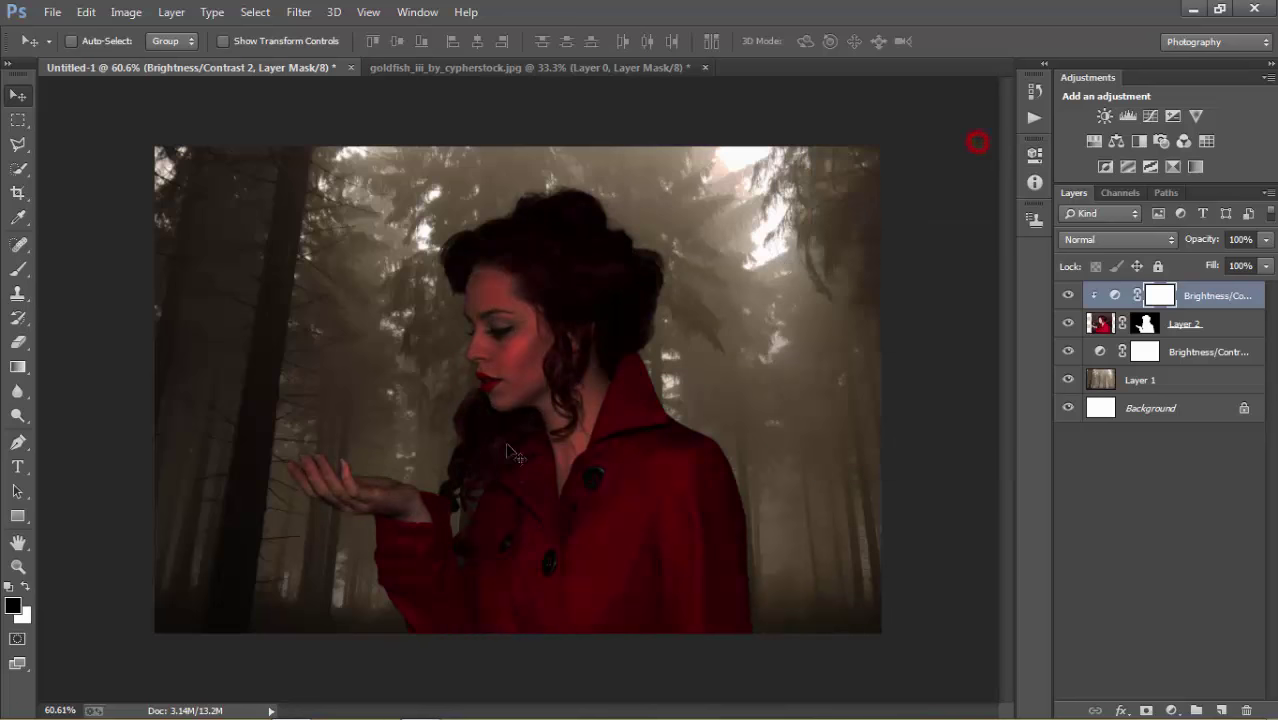
click(18, 245)
Set a large brush at 35% opacity and paint light back onto the woman's face.
click(18, 269)
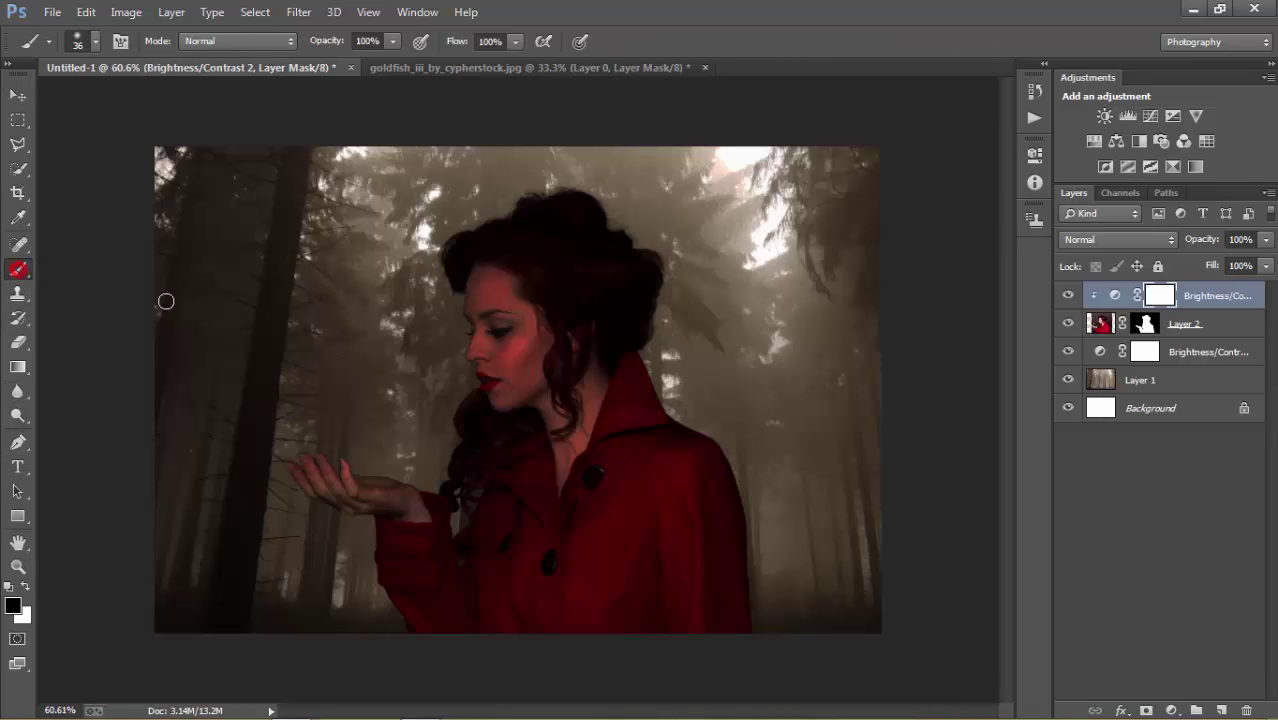
right_click(474, 318)
click(630, 359)
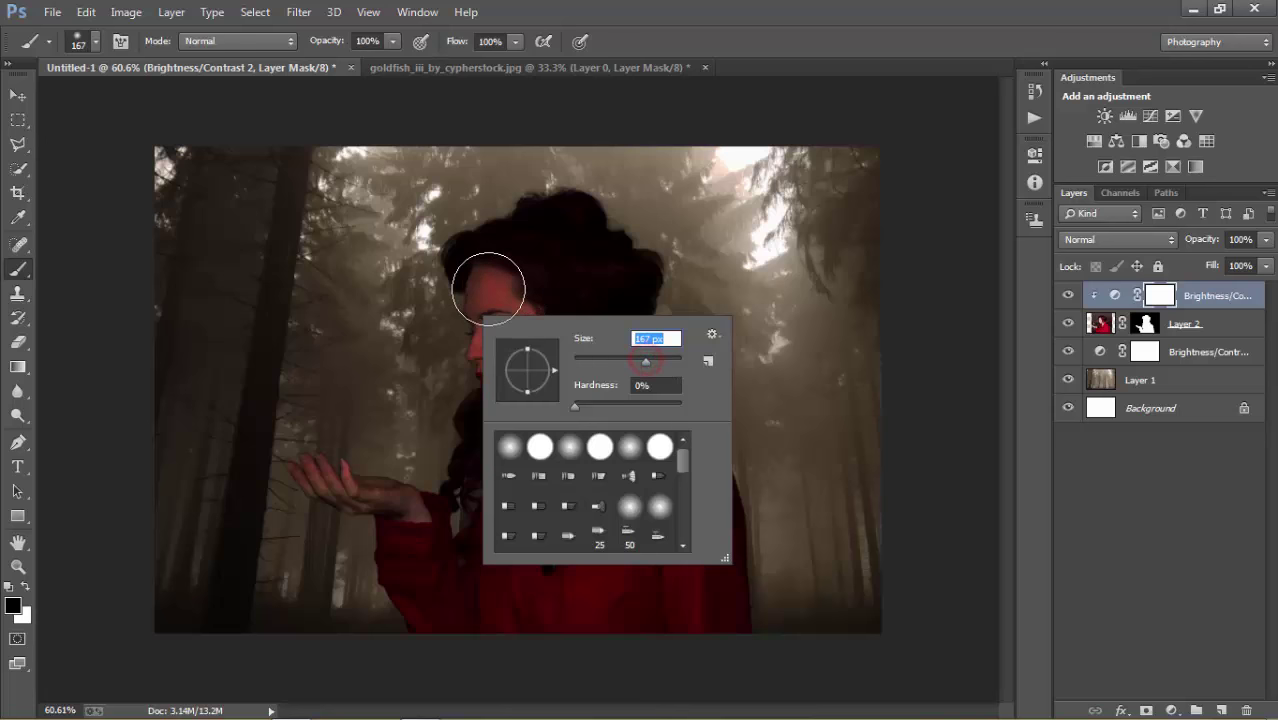
mouse_move(490, 285)
mouse_down()
mouse_move(499, 361)
mouse_move(479, 357)
mouse_move(528, 350)
mouse_move(505, 308)
mouse_move(465, 300)
mouse_move(404, 460)
mouse_move(308, 443)
mouse_move(402, 485)
mouse_move(402, 536)
mouse_move(428, 543)
mouse_move(422, 534)
mouse_up()
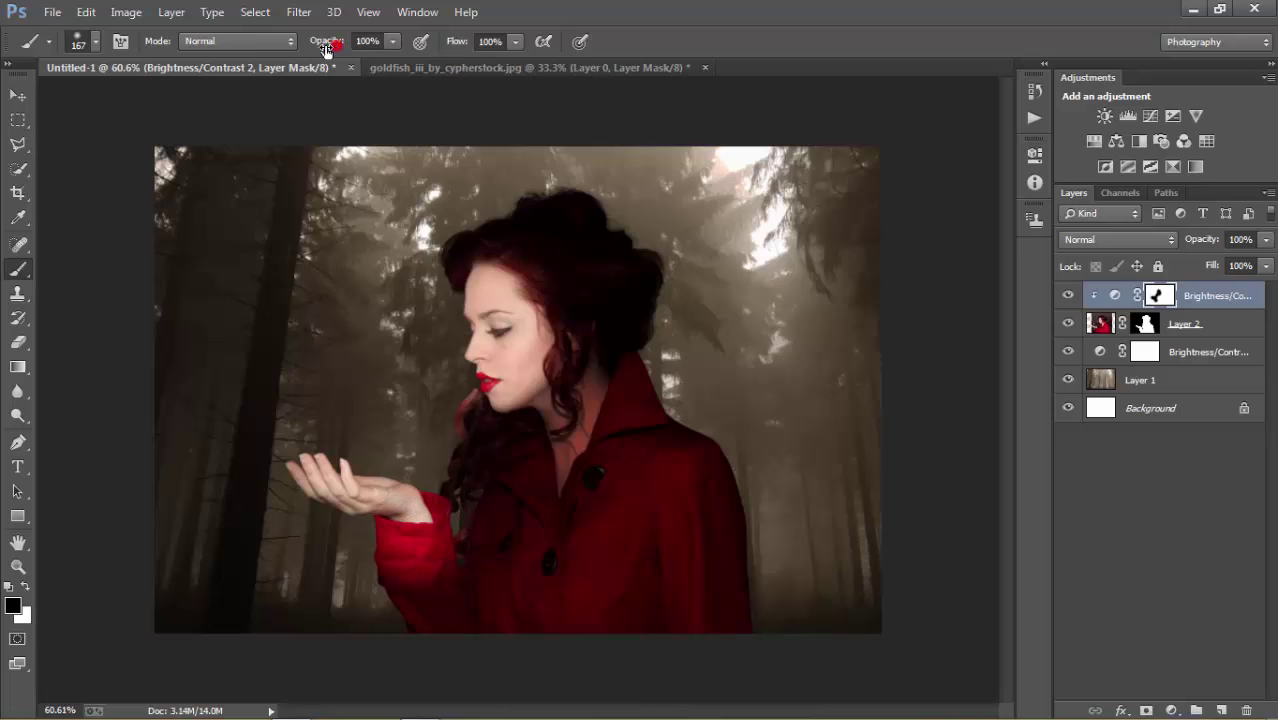
drag(324, 45, 277, 49)
mouse_move(468, 270)
mouse_down()
mouse_move(565, 214)
mouse_move(556, 208)
mouse_move(675, 267)
mouse_move(665, 305)
mouse_move(625, 302)
mouse_up()
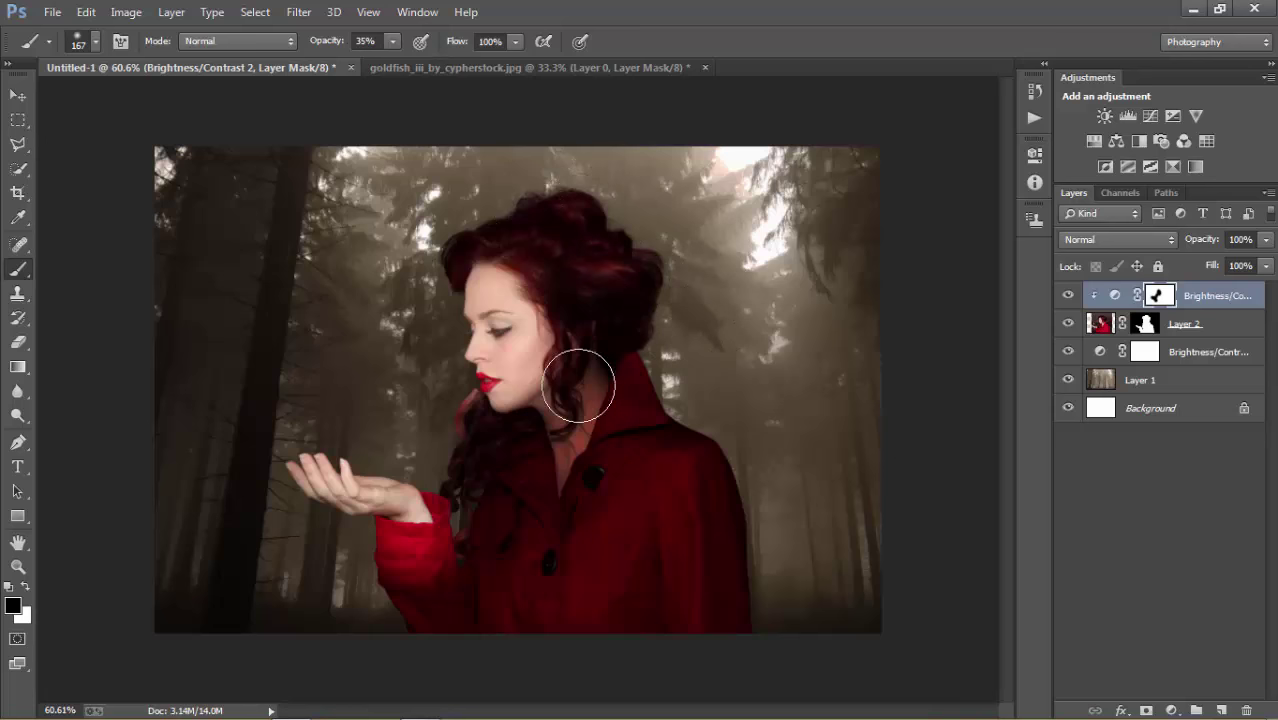
Paint light back onto her neck, collar, hair and coat front.
mouse_move(570, 379)
mouse_down()
mouse_move(551, 471)
mouse_move(565, 440)
mouse_up()
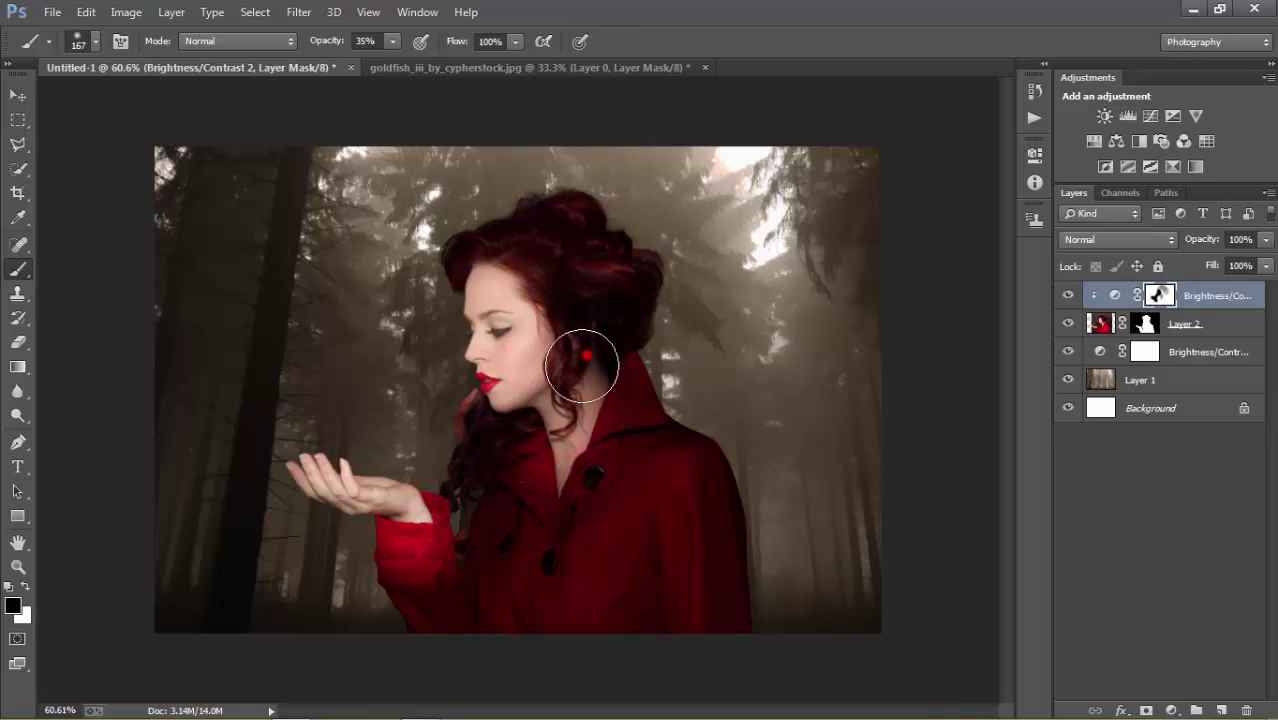
drag(585, 328, 522, 385)
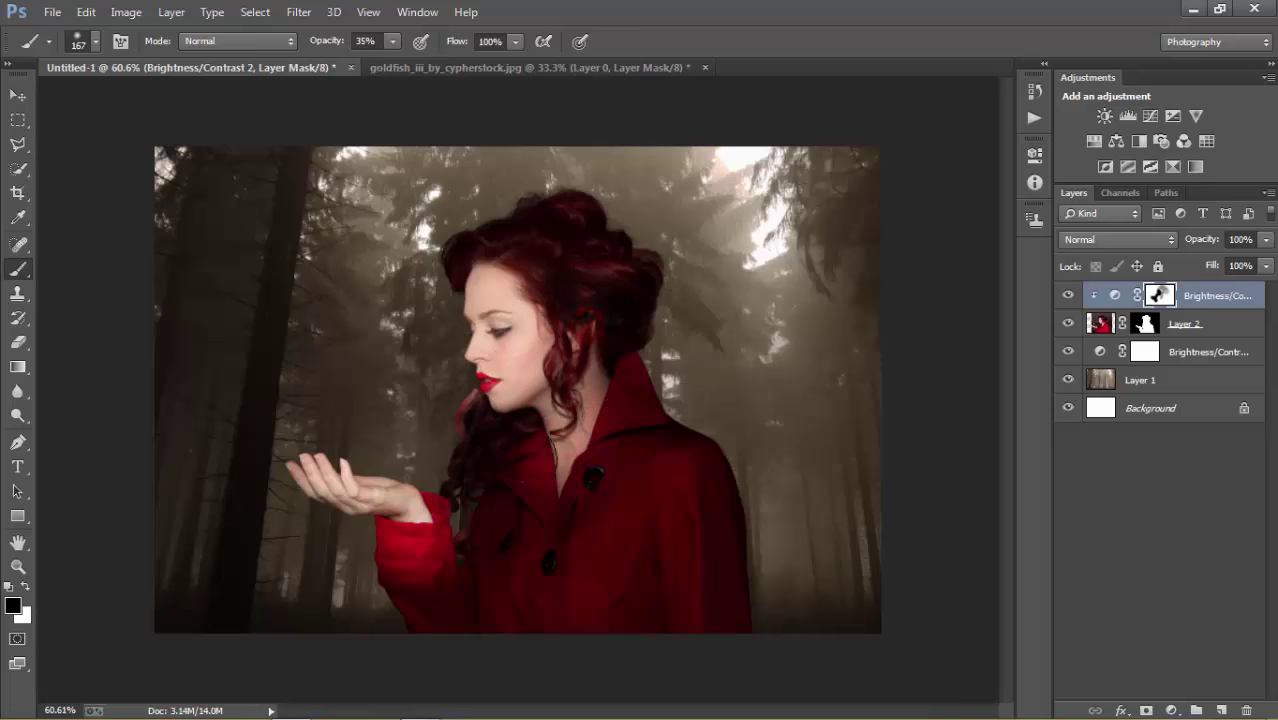
mouse_move(485, 437)
mouse_down()
mouse_move(497, 433)
mouse_move(462, 428)
mouse_move(499, 448)
mouse_move(451, 471)
mouse_move(506, 441)
mouse_up()
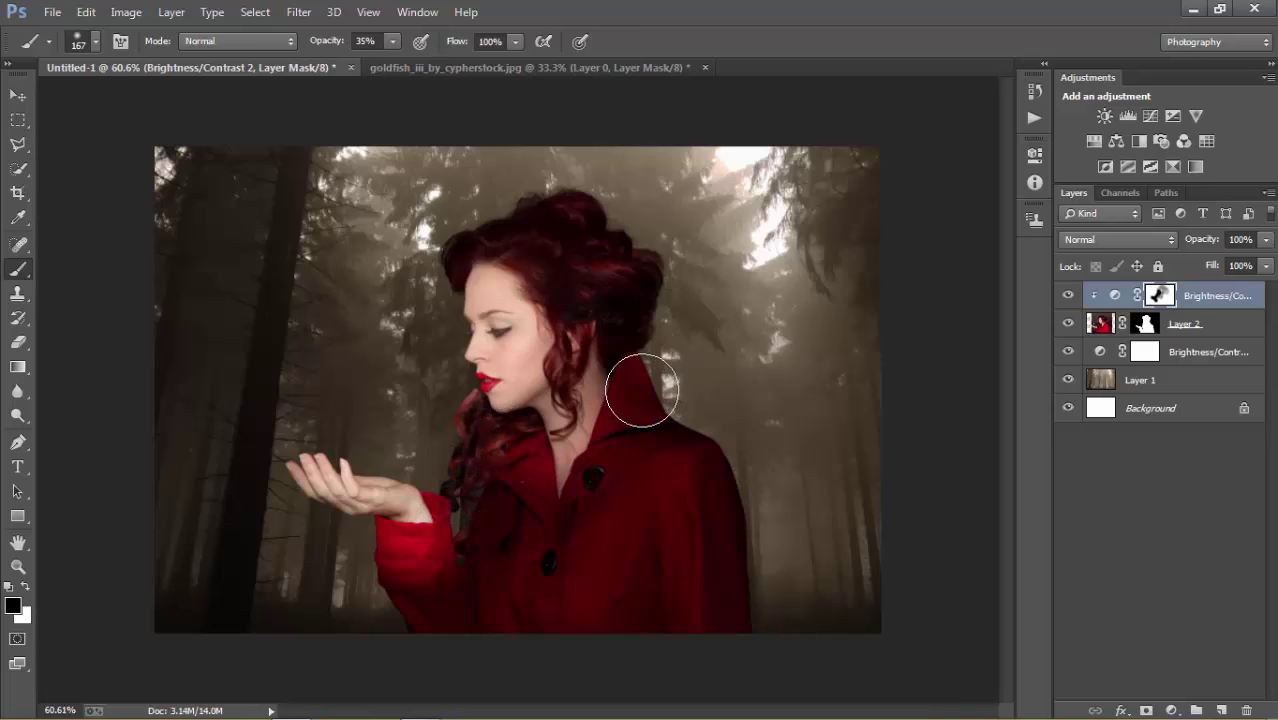
click(736, 473)
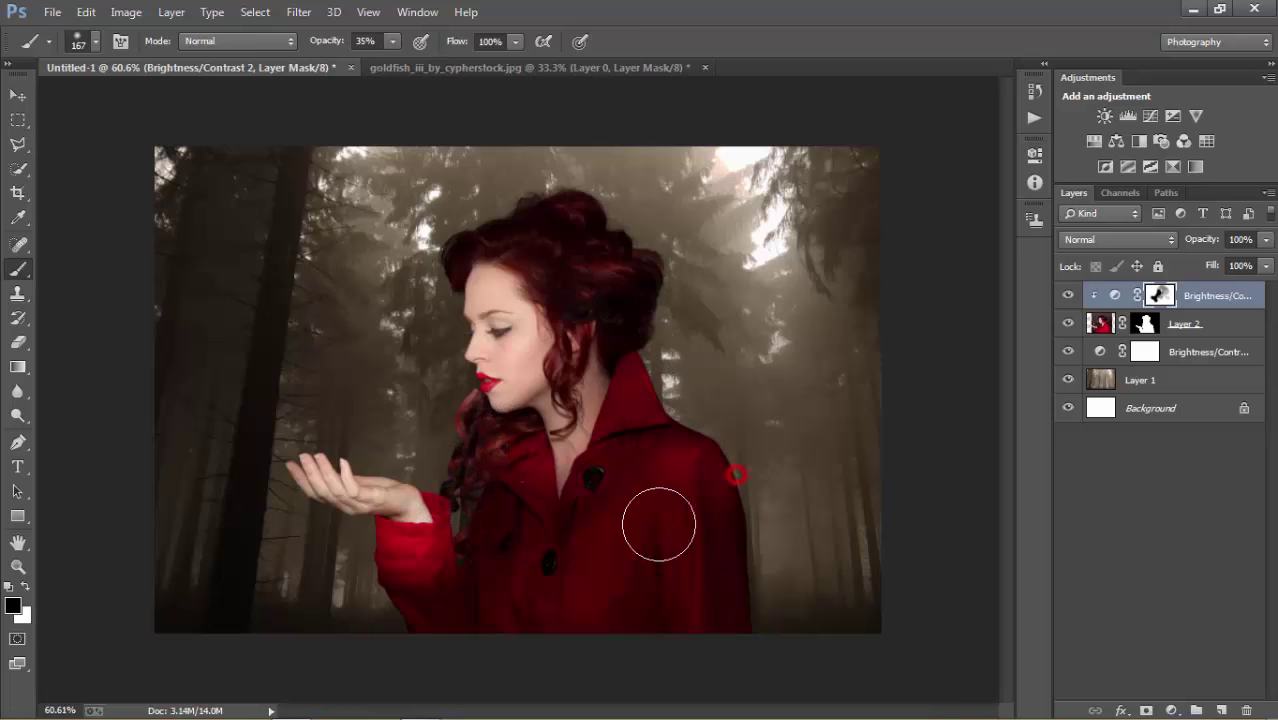
click(645, 487)
mouse_move(640, 440)
mouse_down()
mouse_move(676, 439)
mouse_move(591, 514)
mouse_move(582, 534)
mouse_move(606, 538)
mouse_move(571, 562)
mouse_move(516, 491)
mouse_move(557, 528)
mouse_move(491, 525)
mouse_move(410, 580)
mouse_move(408, 534)
mouse_up()
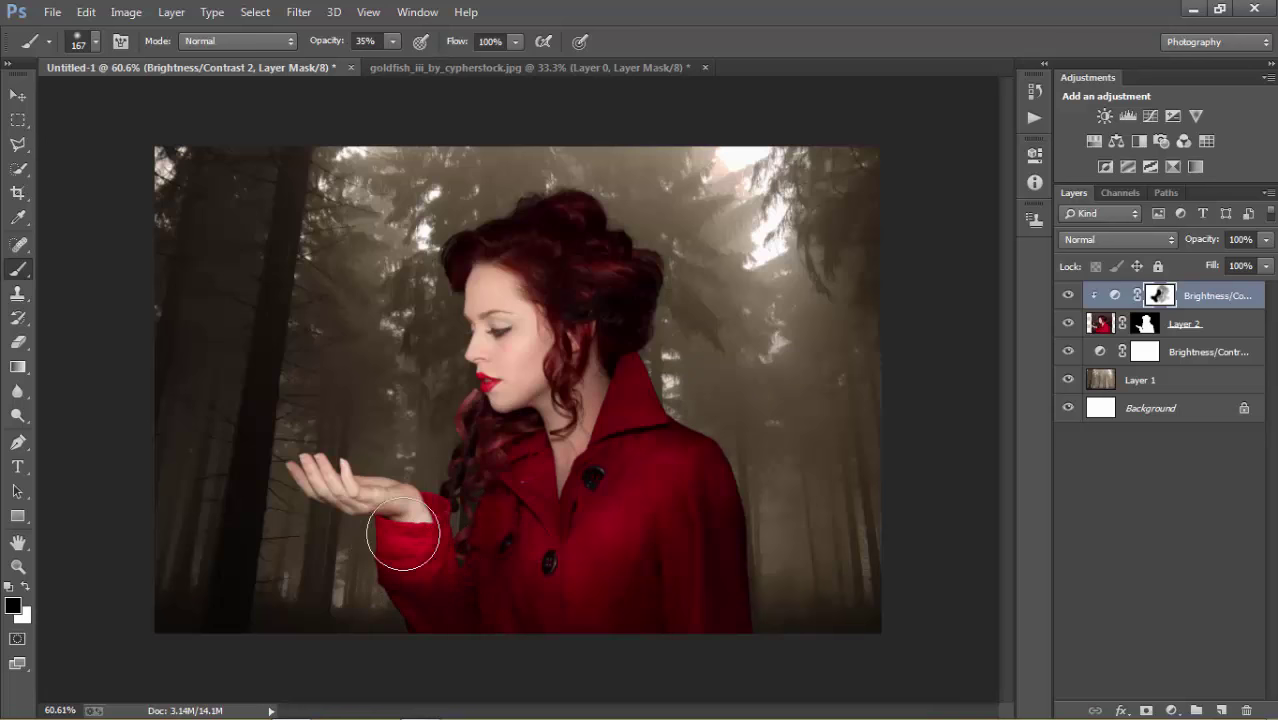
mouse_move(464, 247)
mouse_down()
mouse_move(576, 211)
mouse_move(631, 224)
mouse_move(562, 257)
mouse_move(591, 305)
mouse_move(643, 317)
mouse_move(645, 277)
mouse_move(582, 220)
mouse_move(531, 208)
mouse_move(460, 268)
mouse_up()
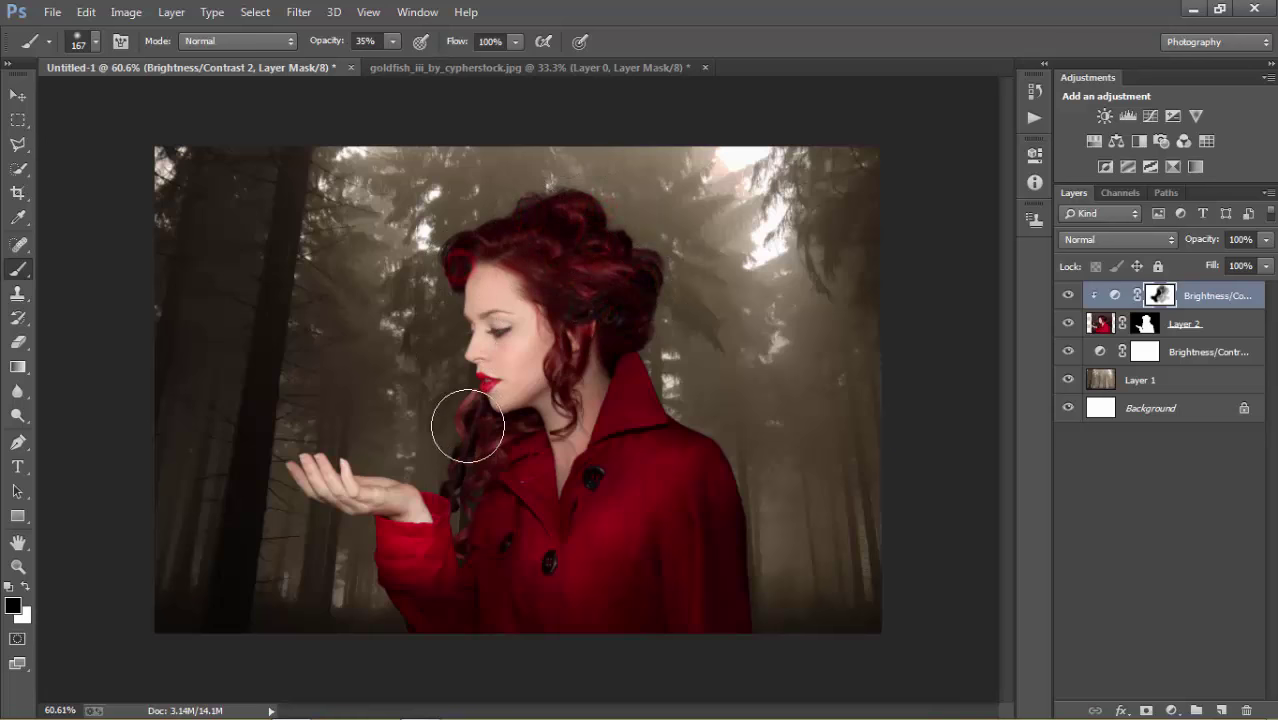
Re-darken the forehead, chin and wrist cuff with the brush at 18% opacity.
click(24, 584)
drag(332, 42, 319, 45)
drag(486, 300, 500, 345)
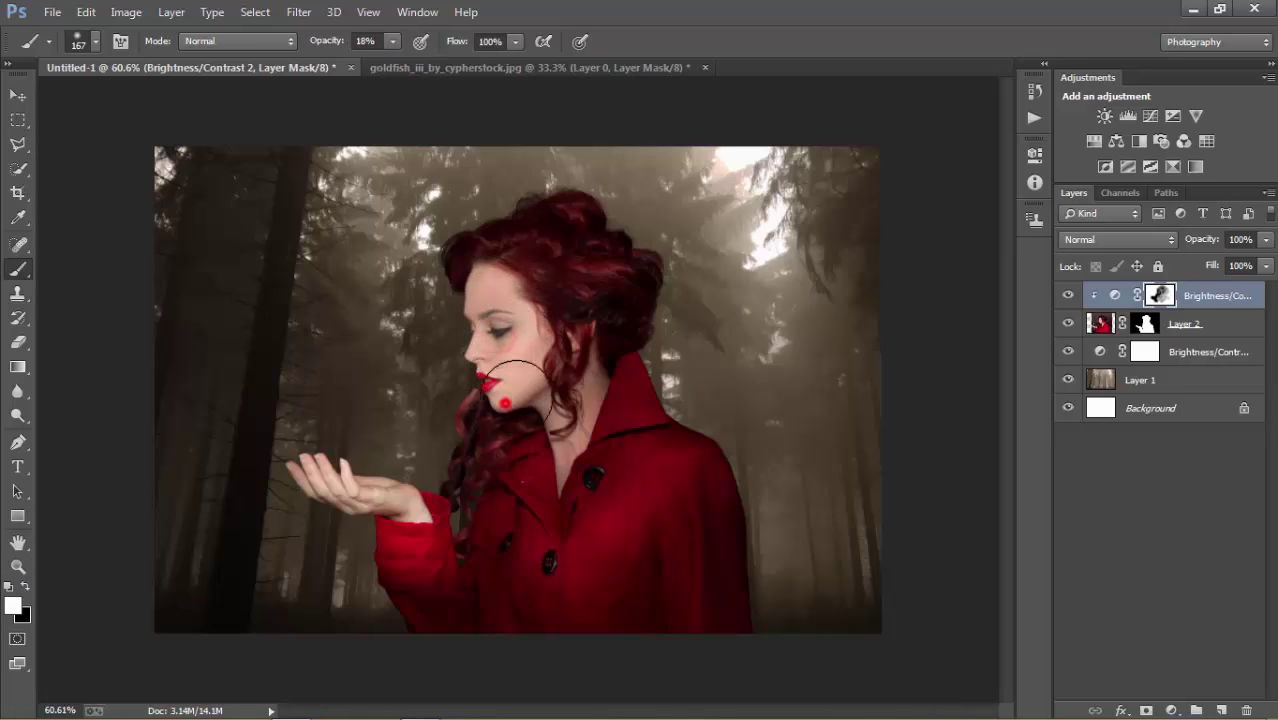
mouse_move(505, 398)
mouse_down()
mouse_move(513, 298)
mouse_move(495, 340)
mouse_up()
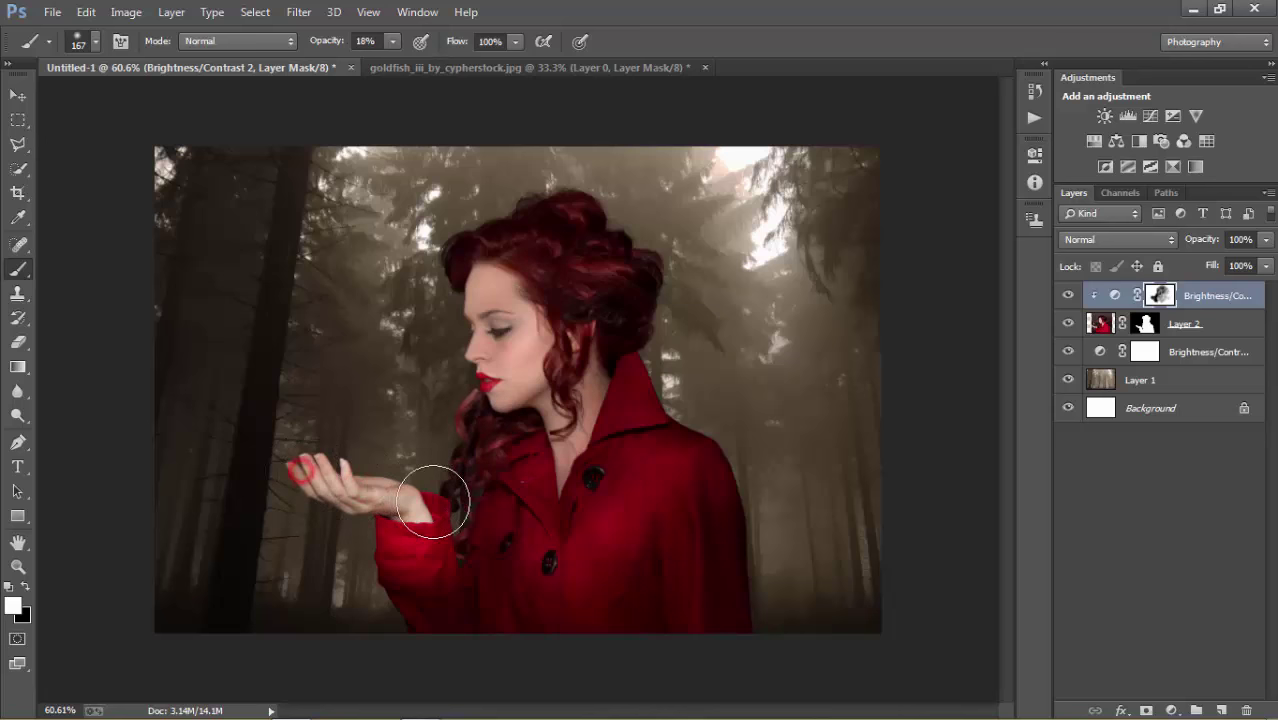
click(412, 500)
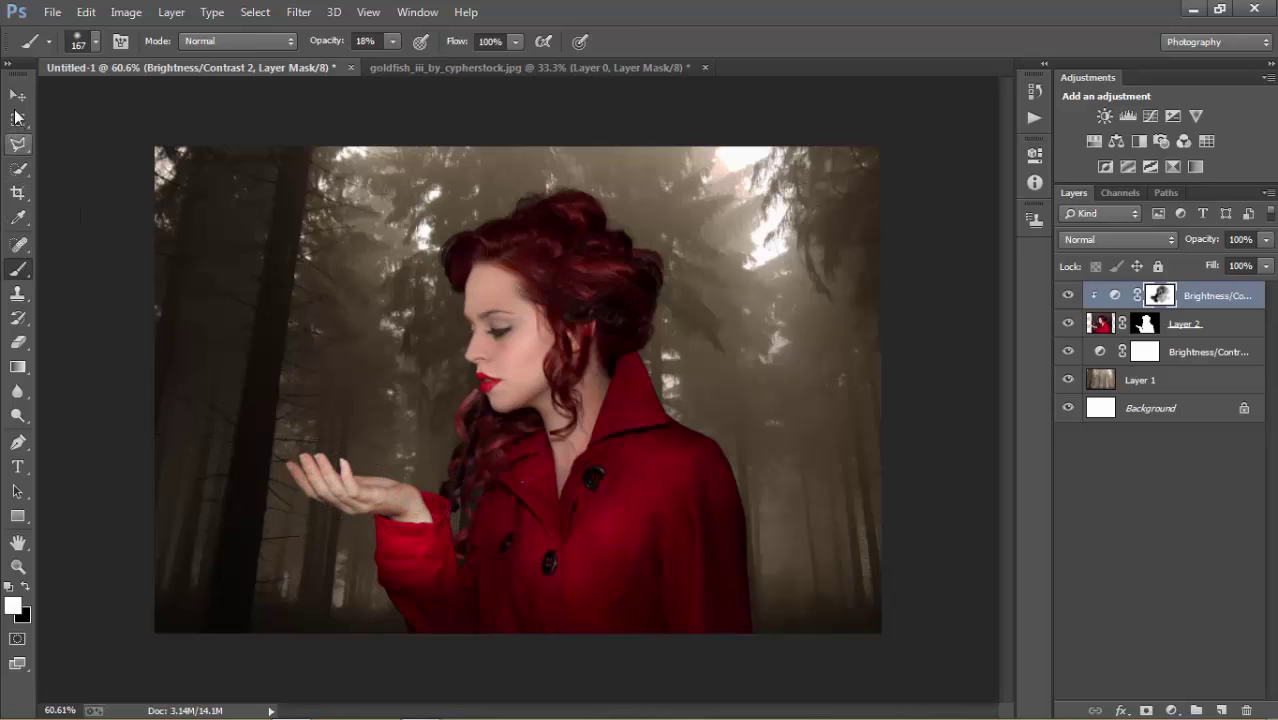
click(15, 95)
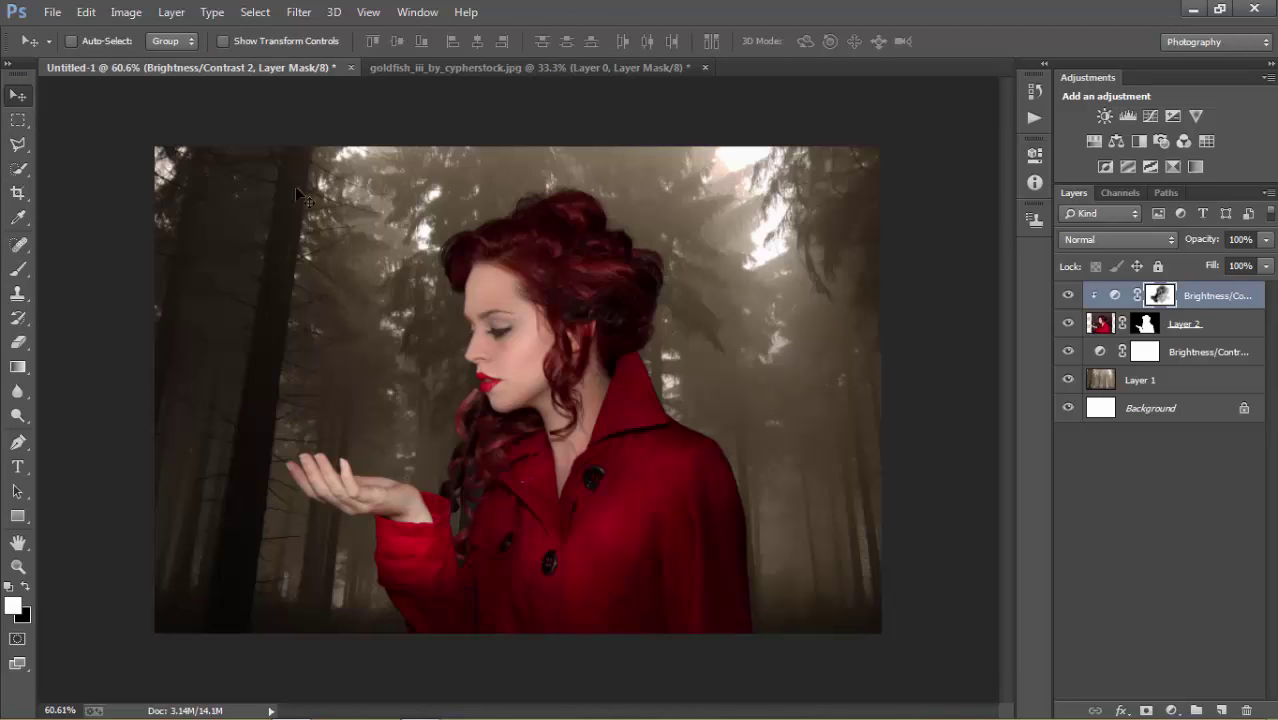
click(1067, 296)
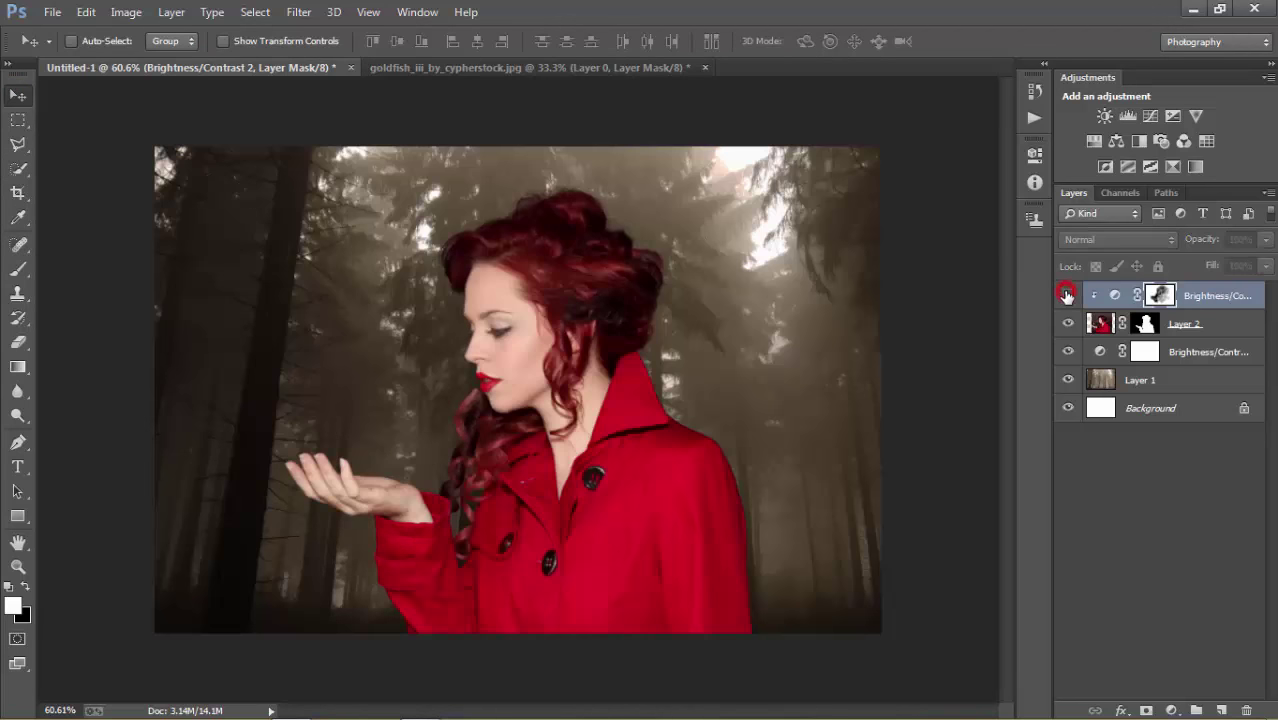
click(1067, 296)
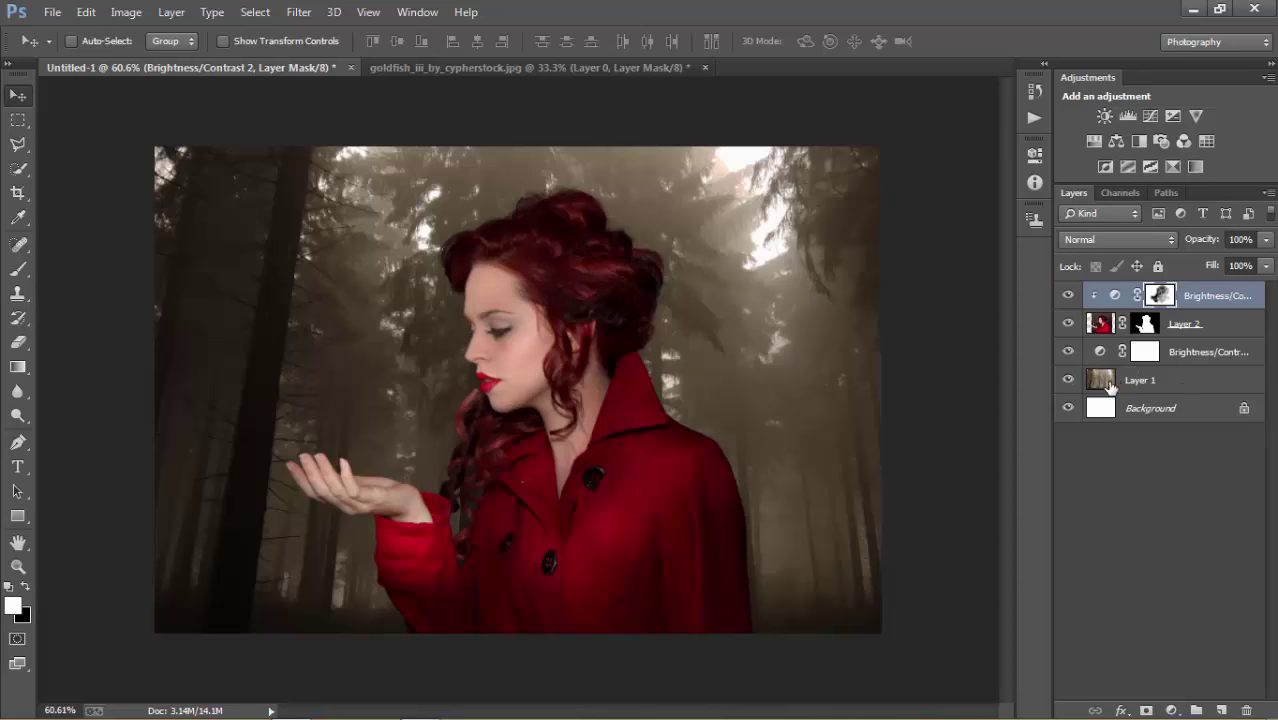
Drag the goldfish into Untitled-1, close its file without saving, and unclip Layer 3.
click(408, 68)
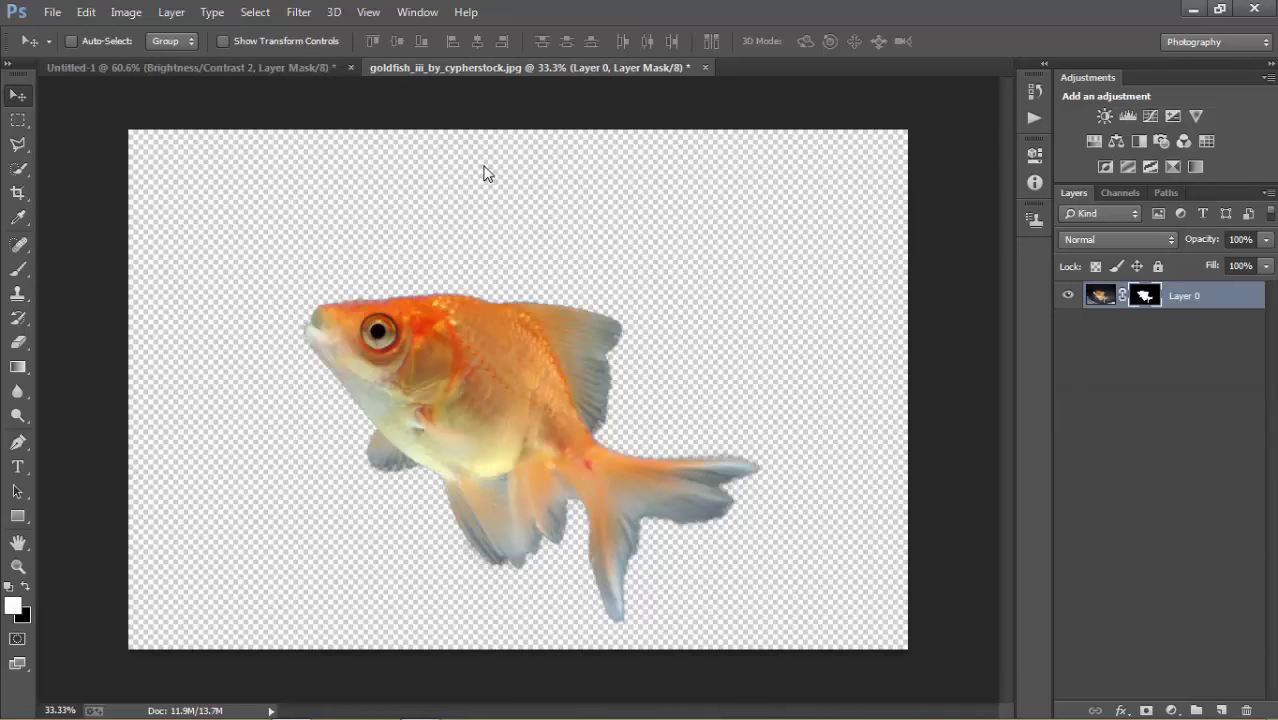
mouse_move(451, 302)
mouse_down()
mouse_move(314, 226)
mouse_move(429, 228)
mouse_up()
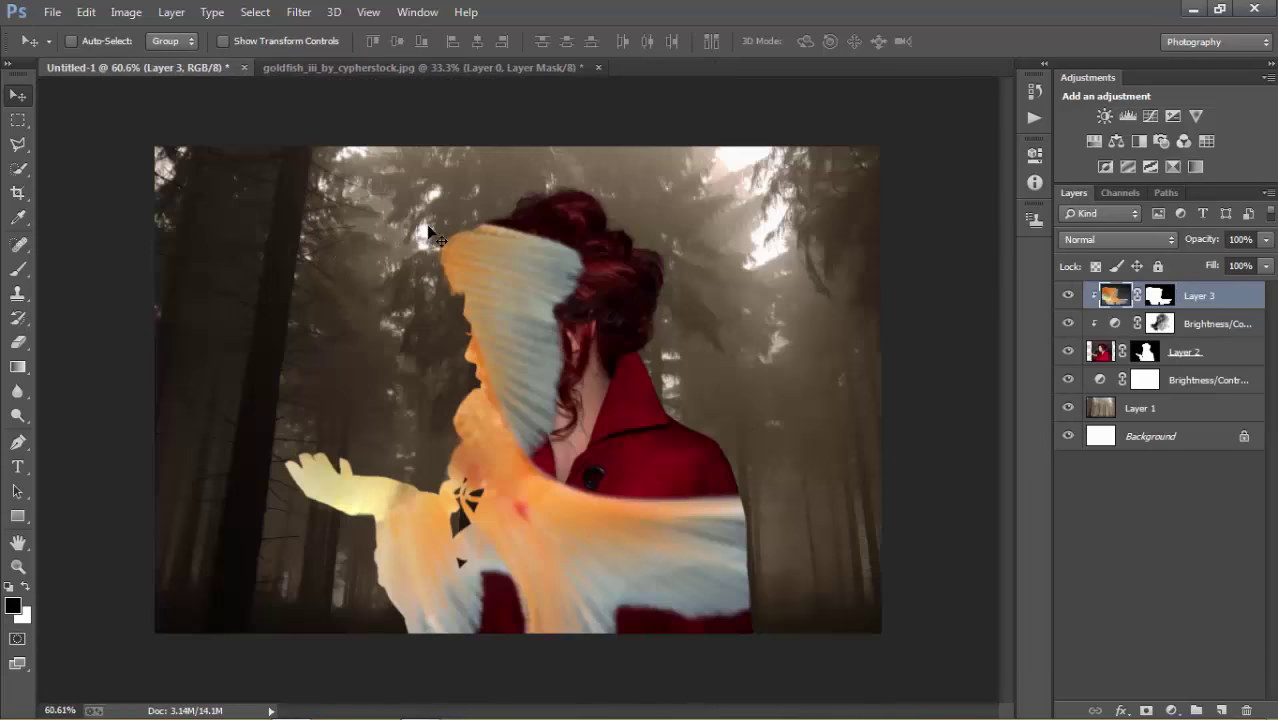
click(599, 68)
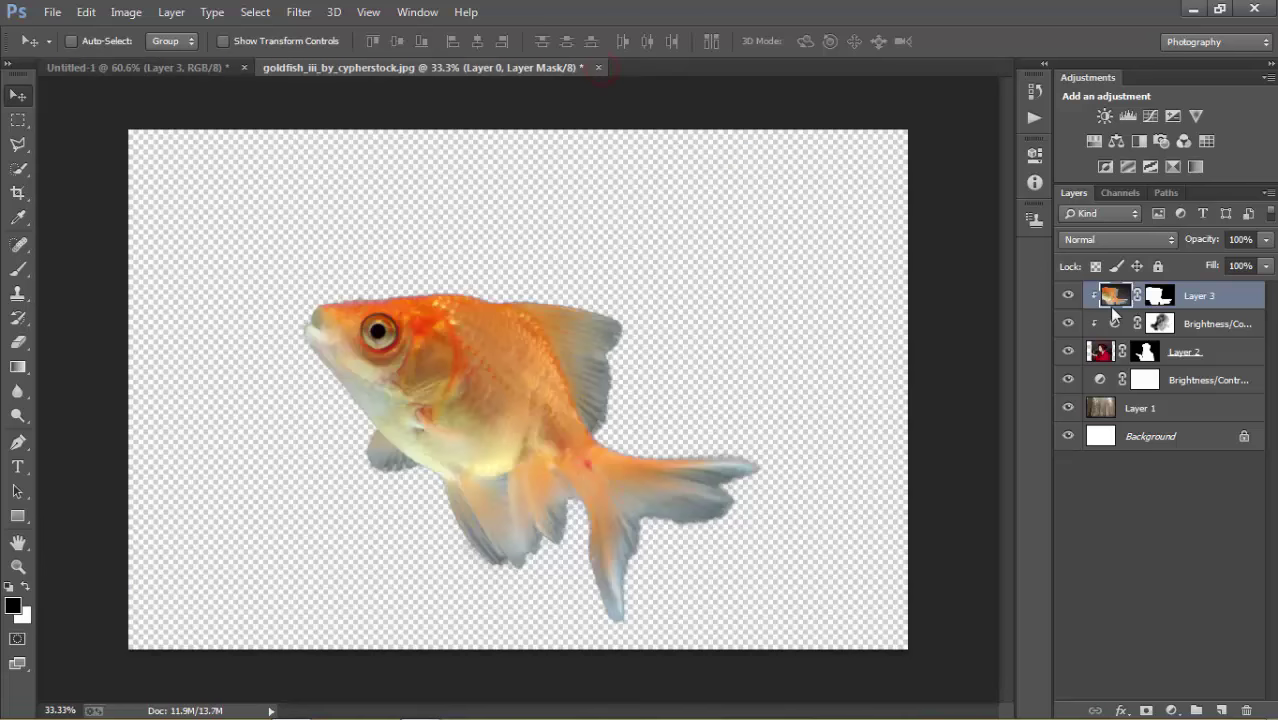
click(524, 251)
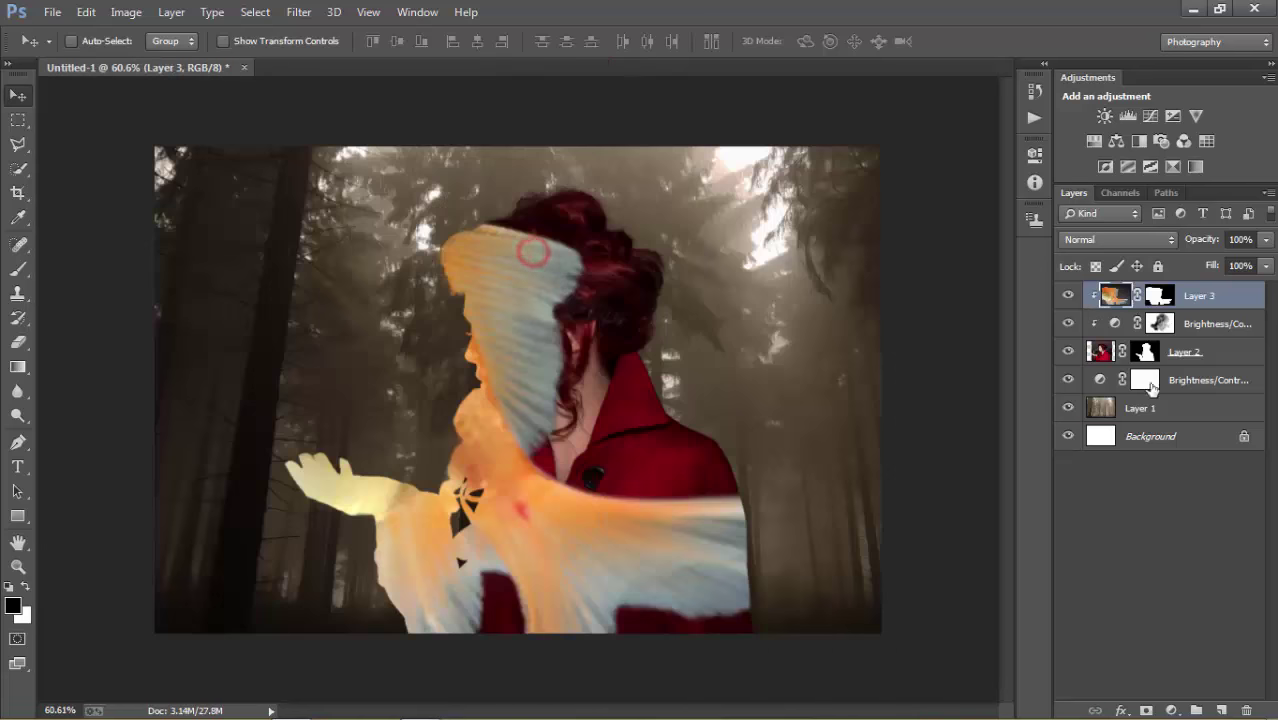
alt+click(1104, 309)
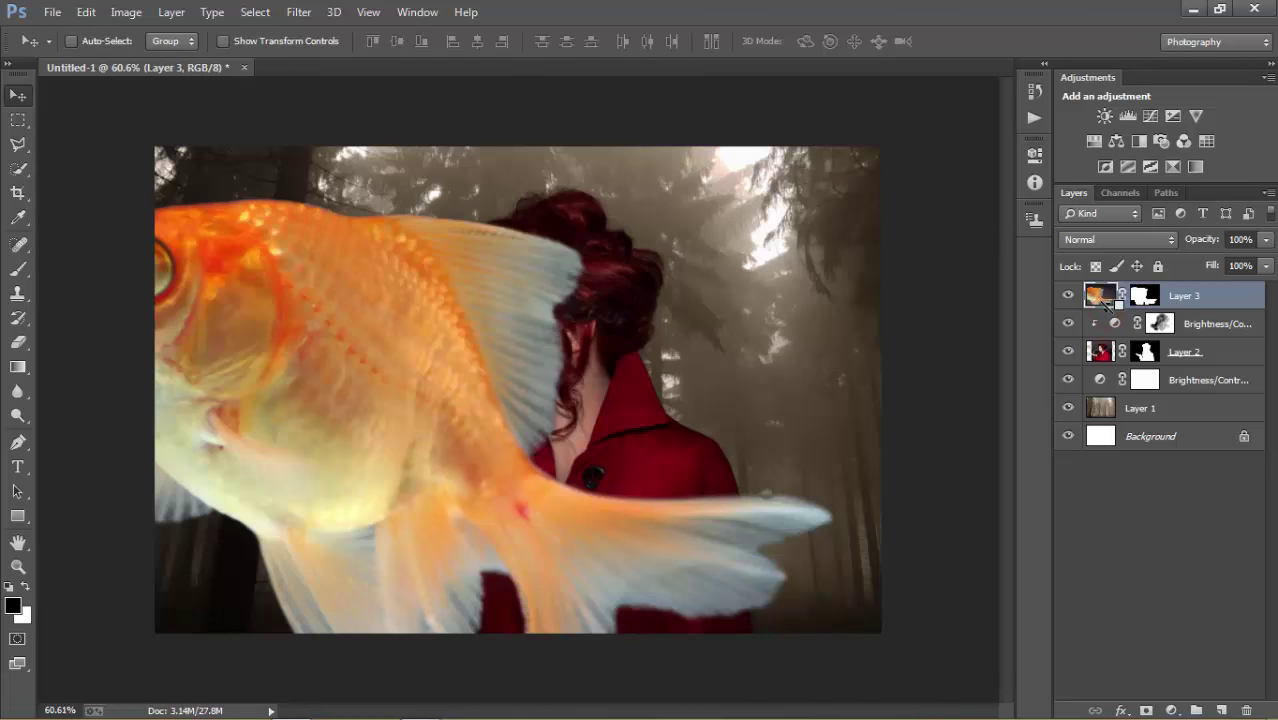
key(ctrl+t)
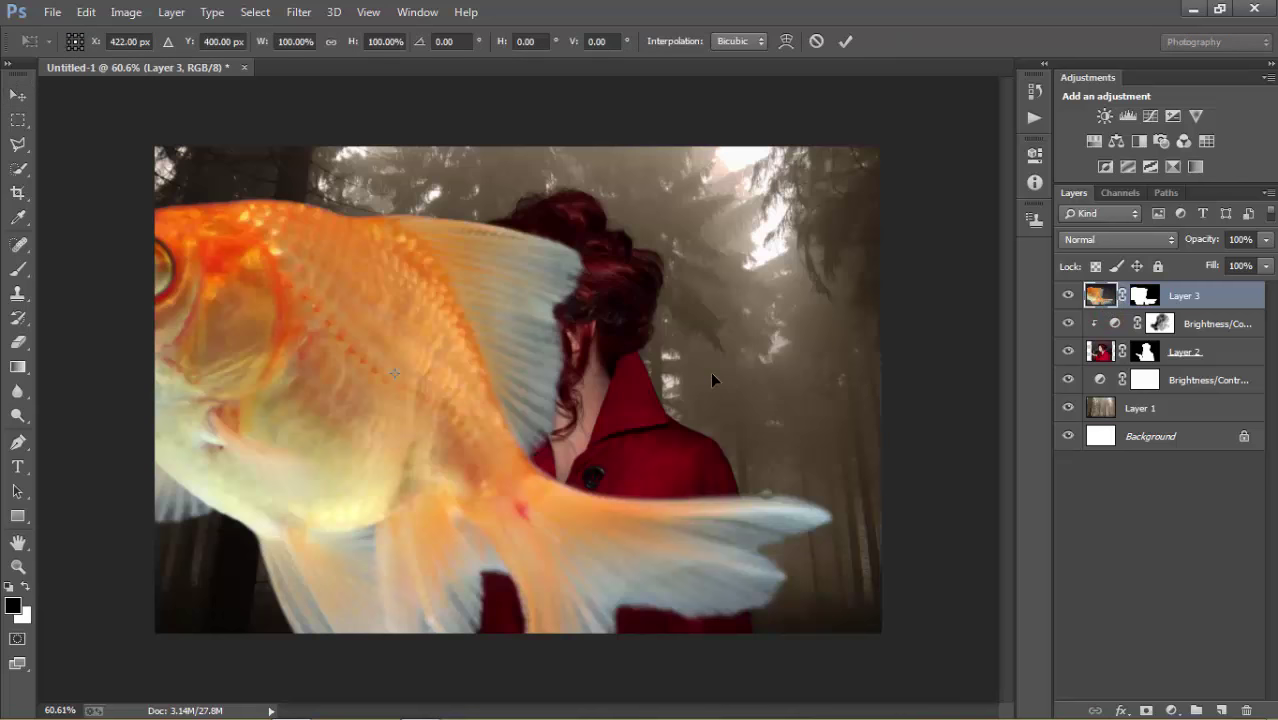
Shrink the goldfish, move it above her open palm, and tilt it slightly.
key(ctrl+0)
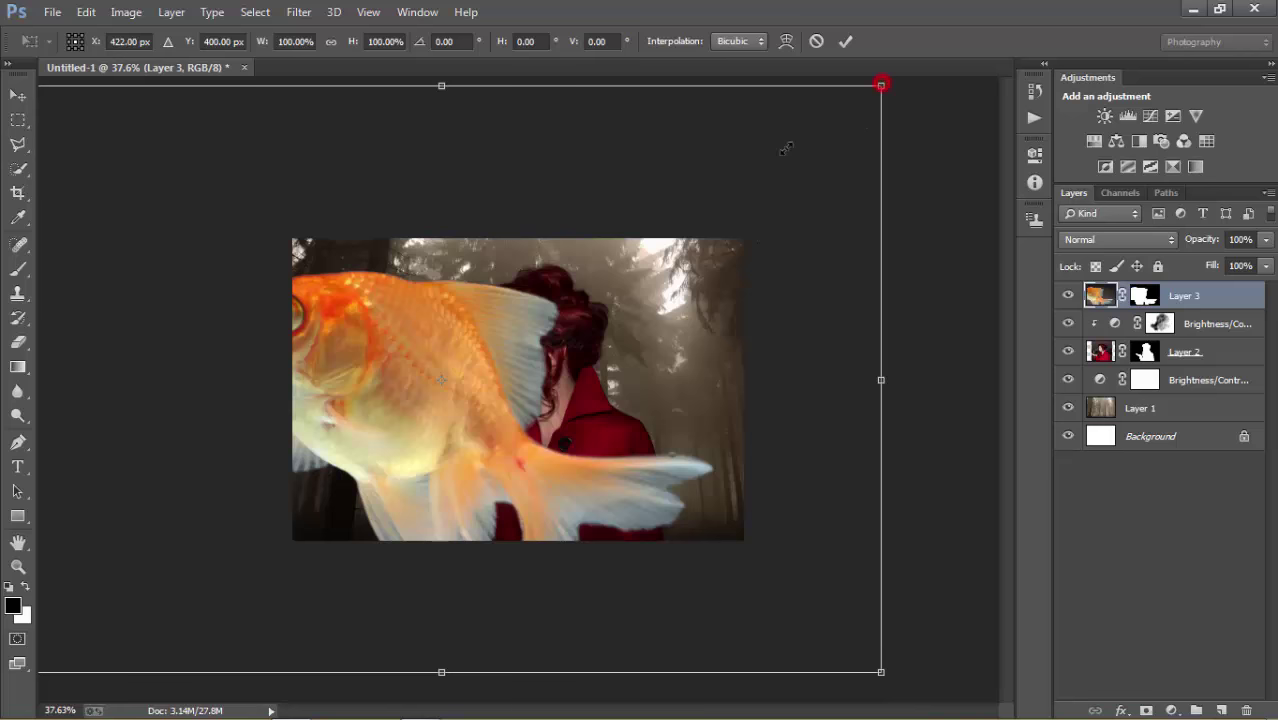
mouse_move(786, 148)
mouse_down()
mouse_move(519, 305)
mouse_move(509, 334)
mouse_up()
key(ctrl+plus)
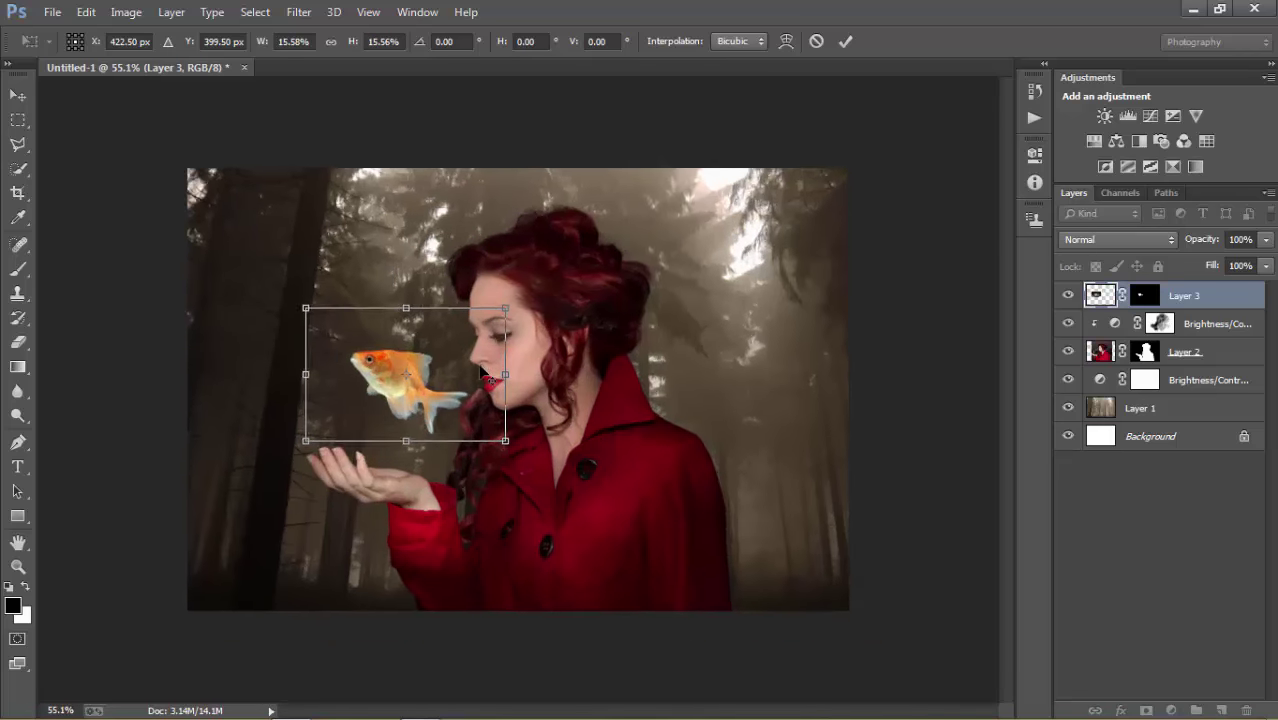
key(ctrl+plus)
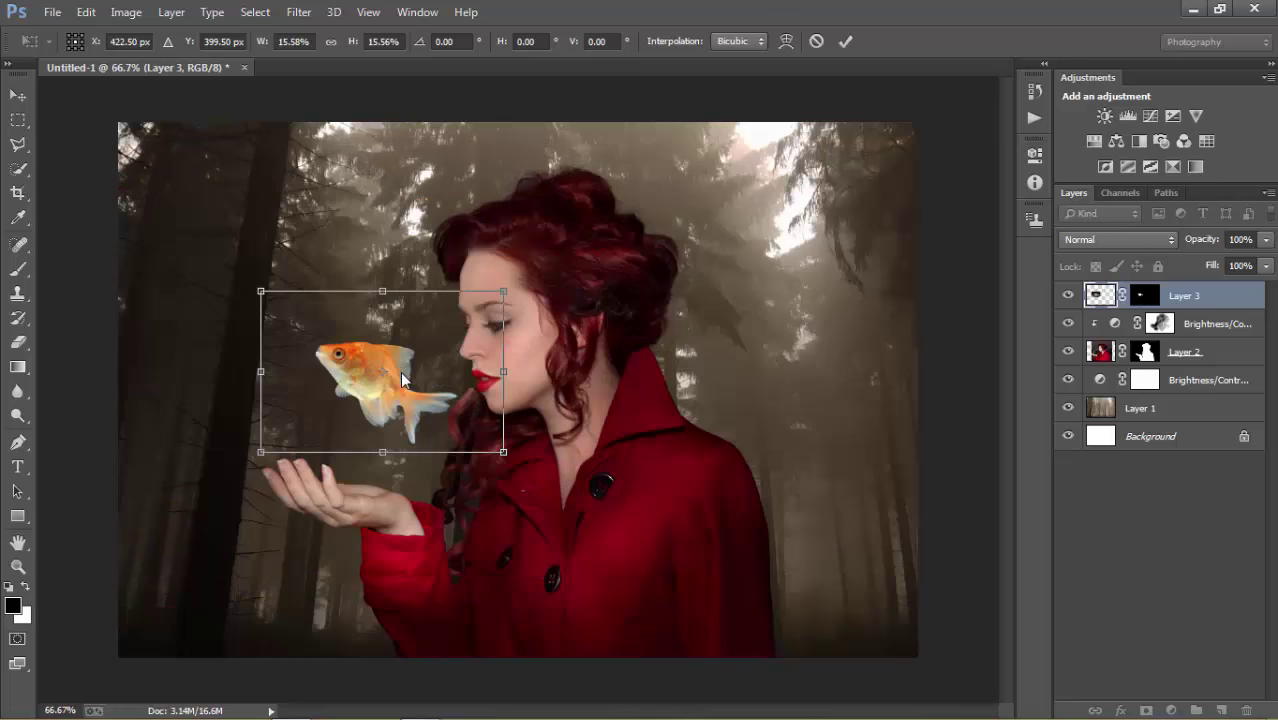
drag(420, 412, 386, 423)
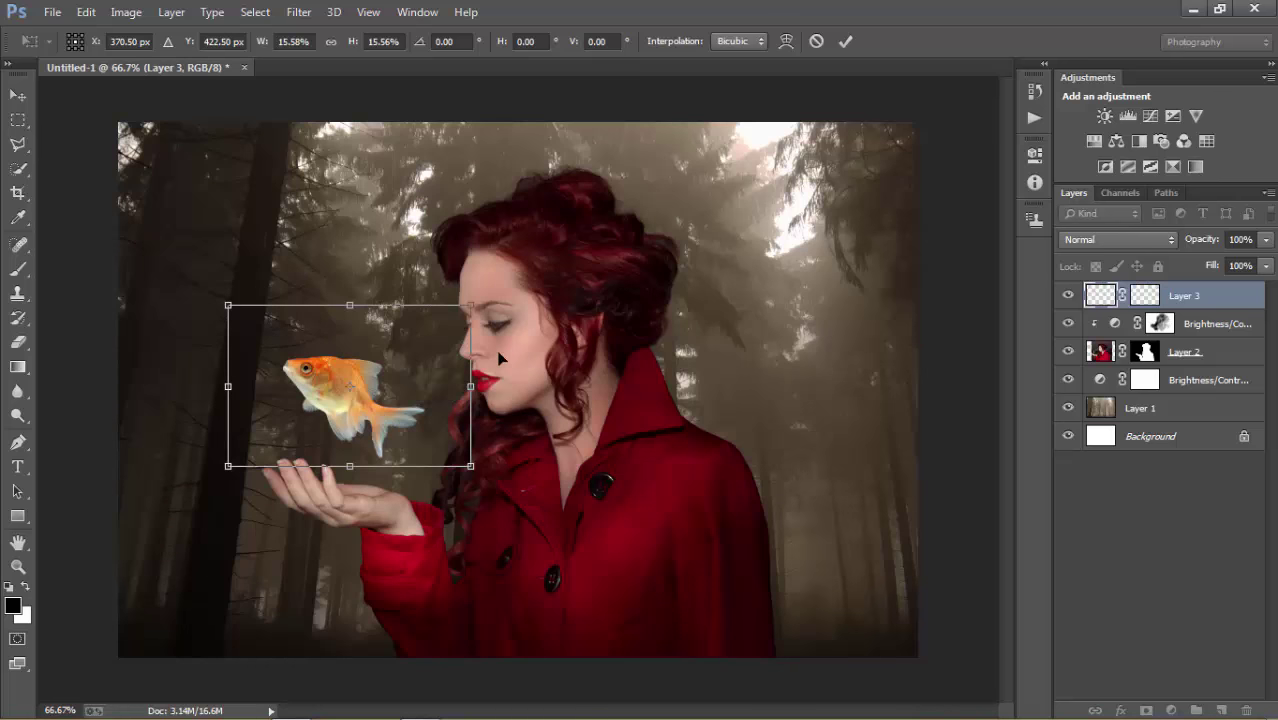
drag(496, 316, 492, 304)
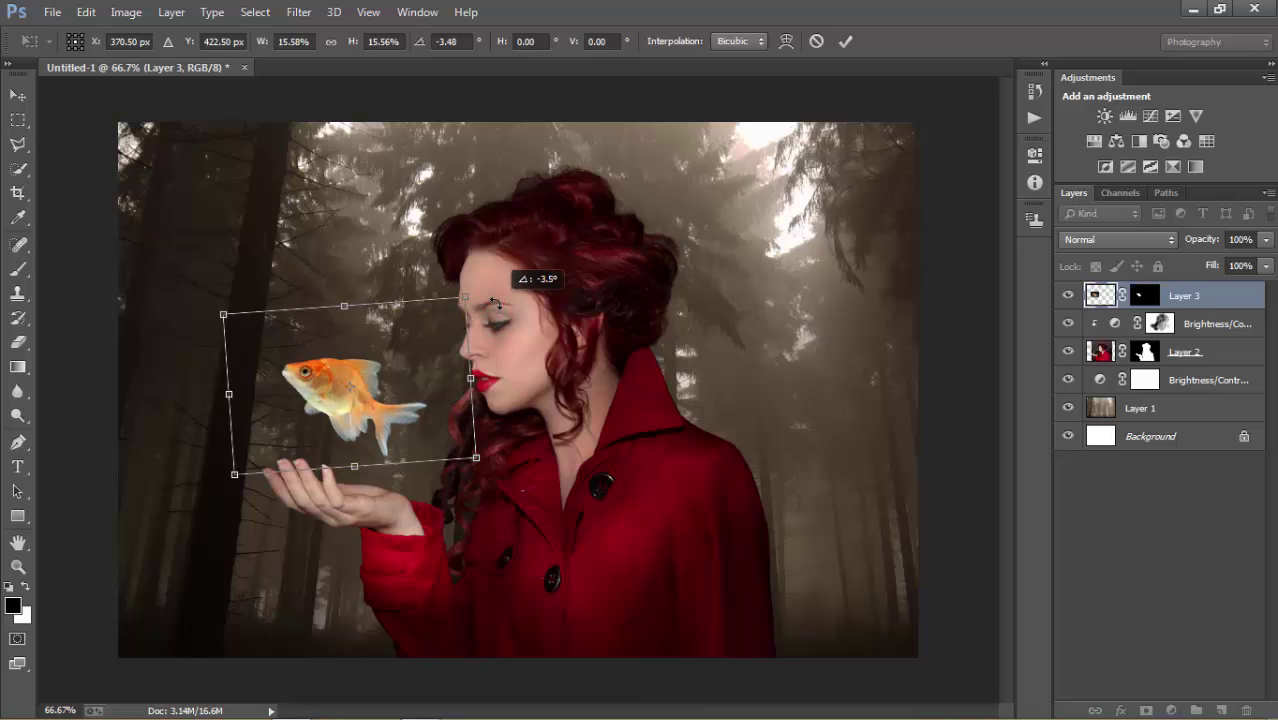
click(845, 41)
Flip the goldfish horizontally to face the woman and nudge it down.
click(86, 12)
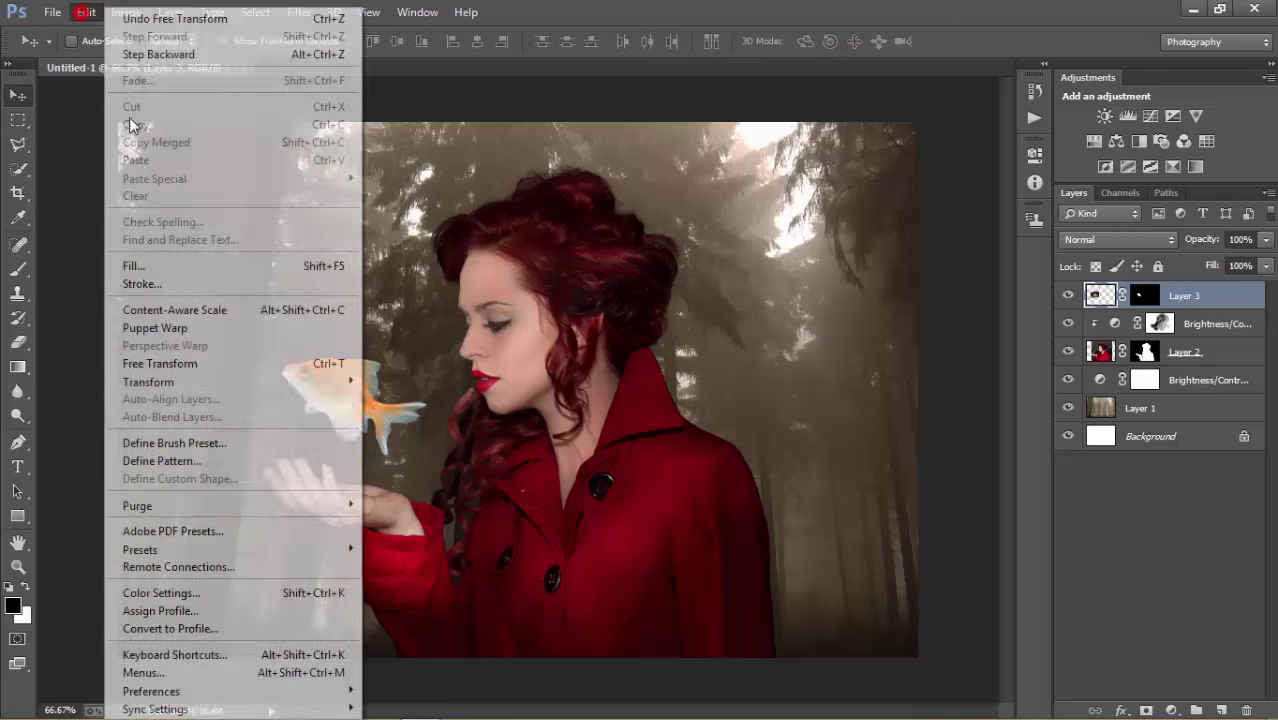
mouse_move(148, 381)
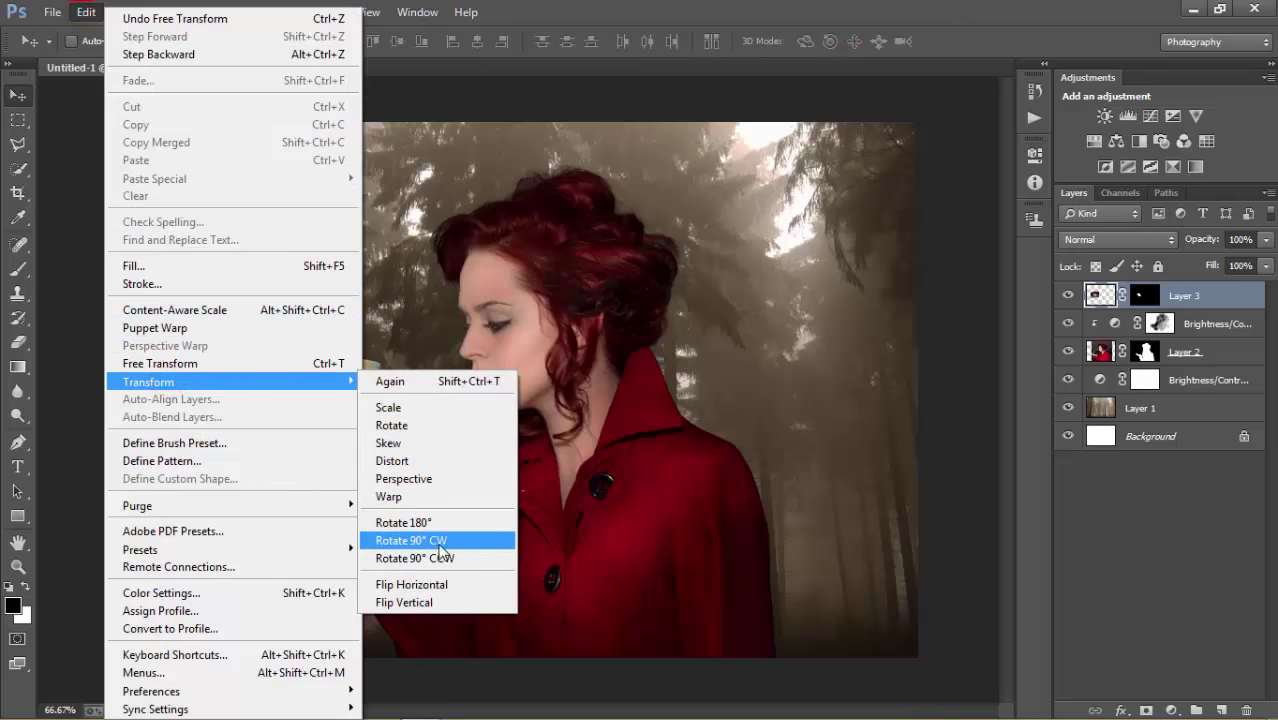
click(427, 580)
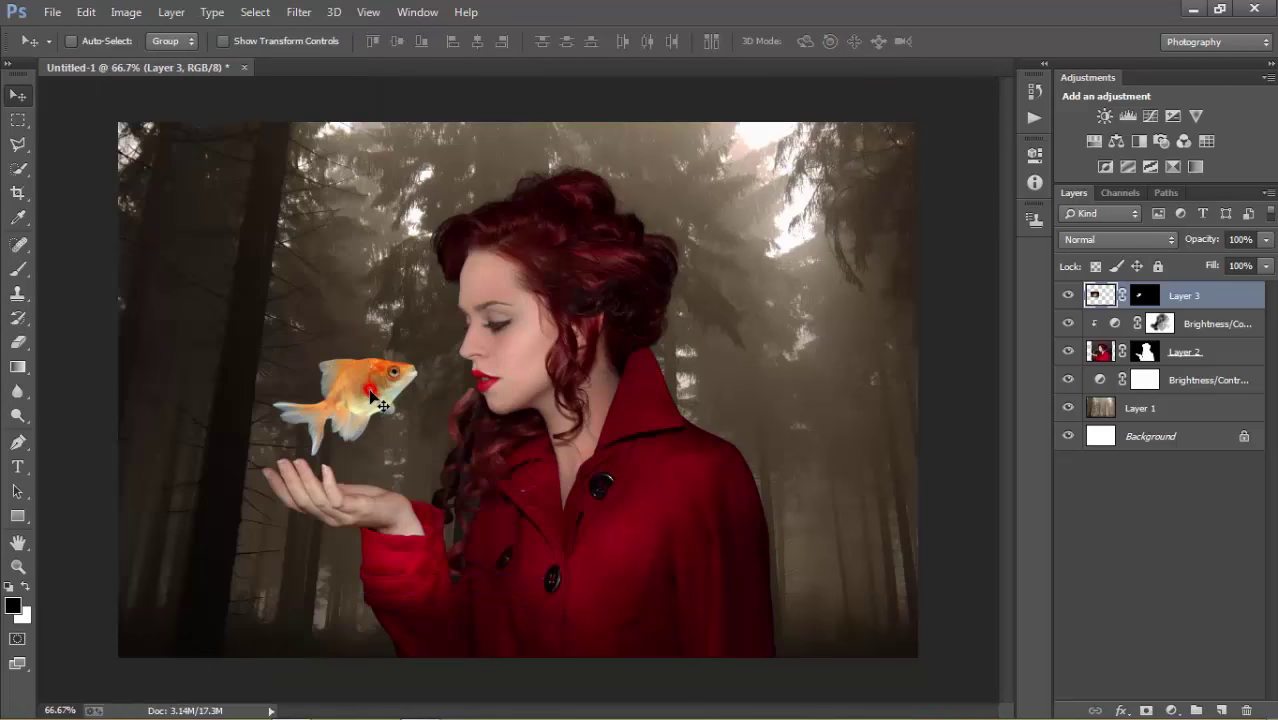
drag(371, 396, 389, 395)
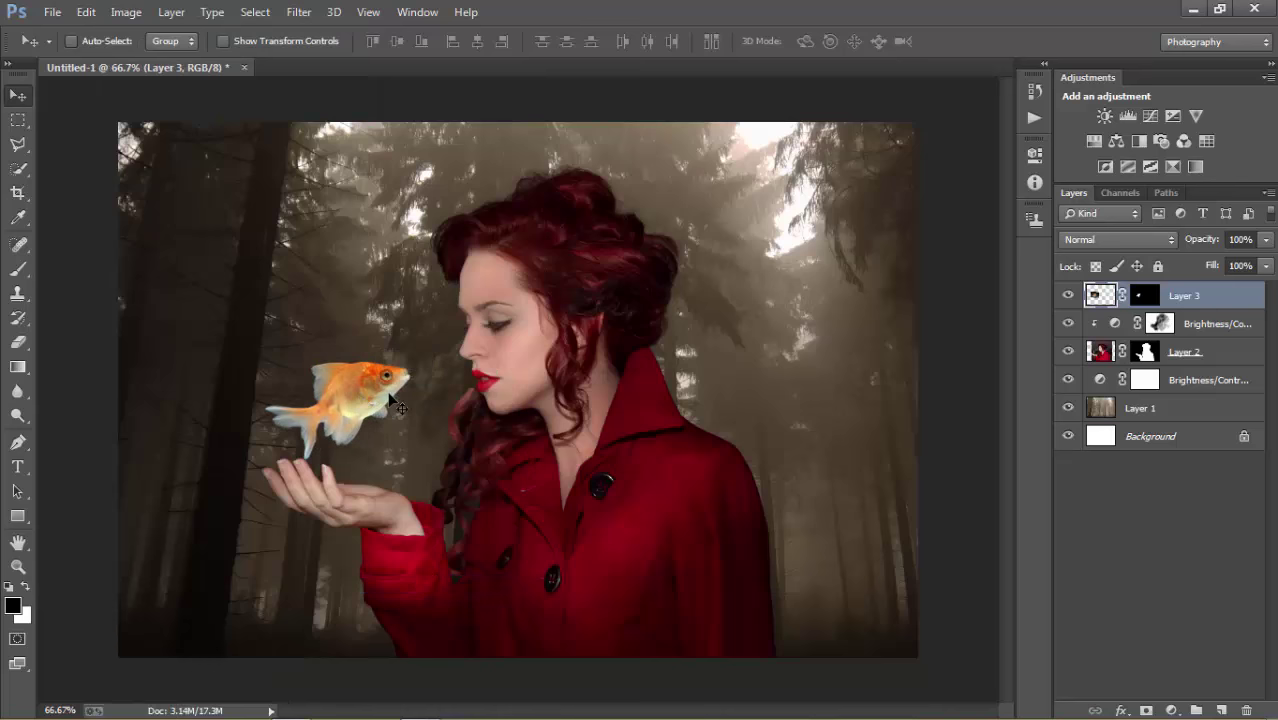
Rotate the goldfish about 13° plus a small extra tilt, hovering above her palm.
key(ctrl+t)
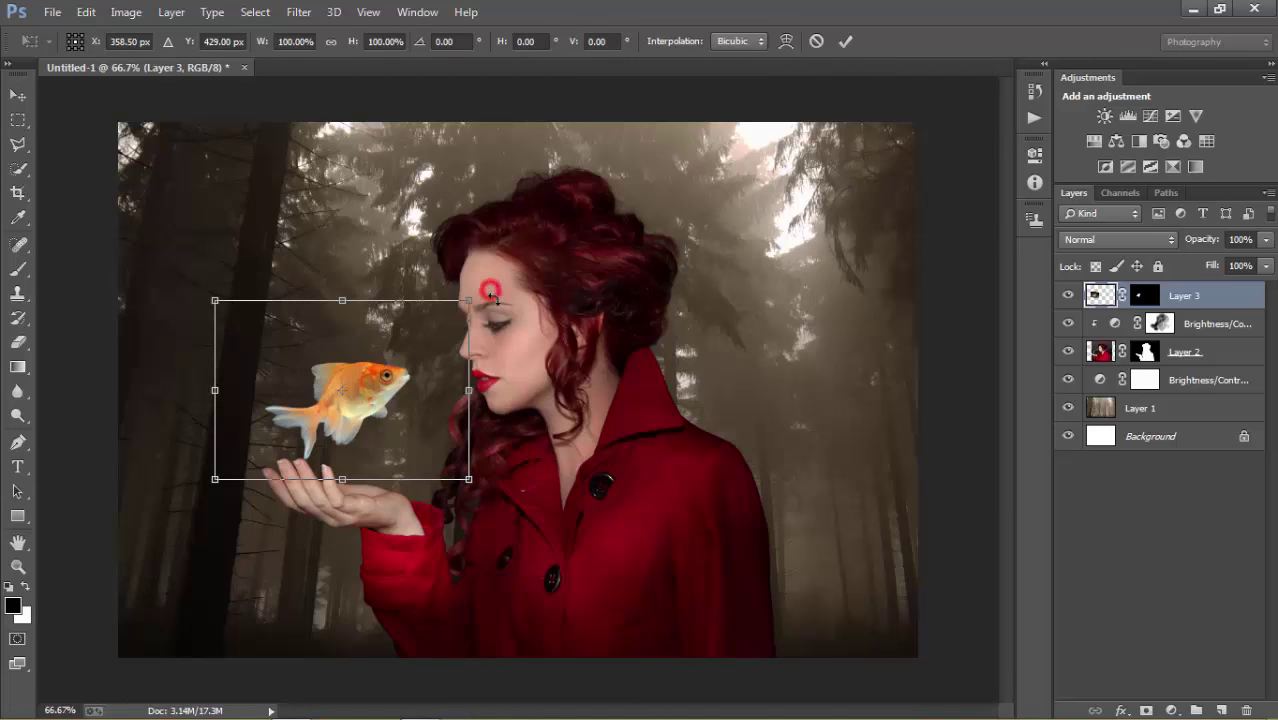
mouse_move(491, 291)
mouse_down()
mouse_move(486, 331)
mouse_move(454, 344)
mouse_up()
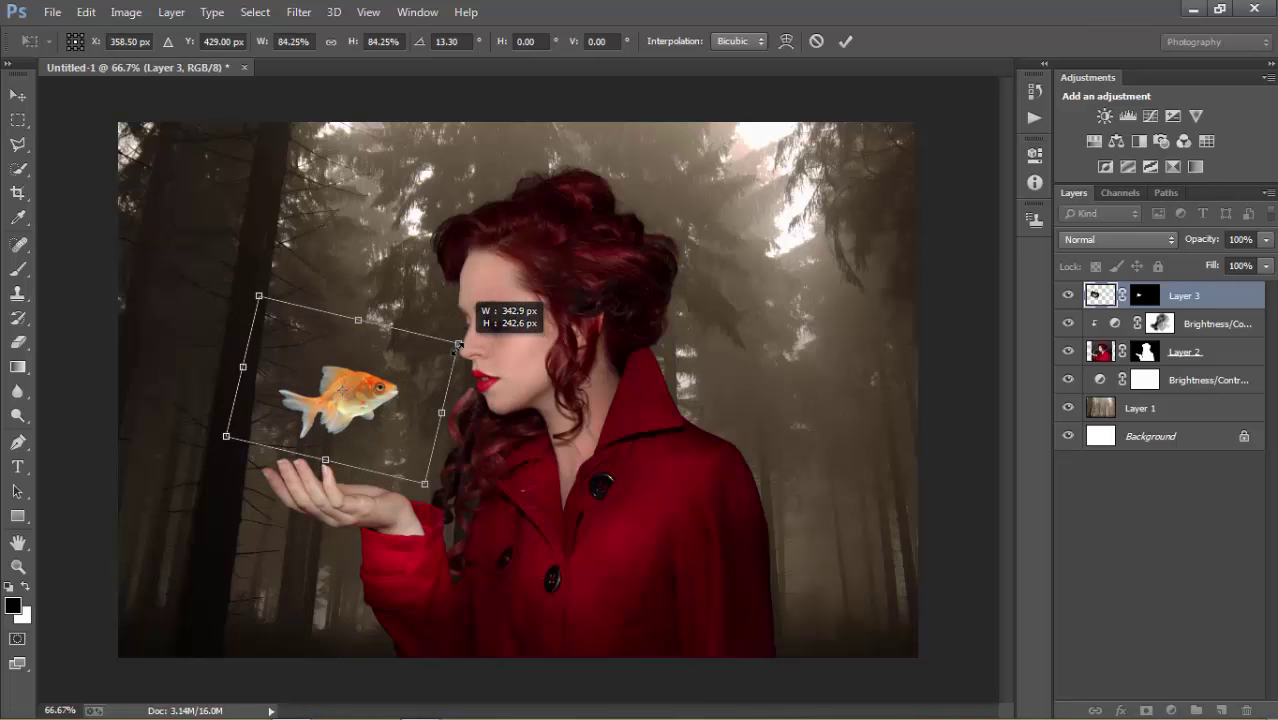
click(843, 42)
drag(353, 406, 344, 421)
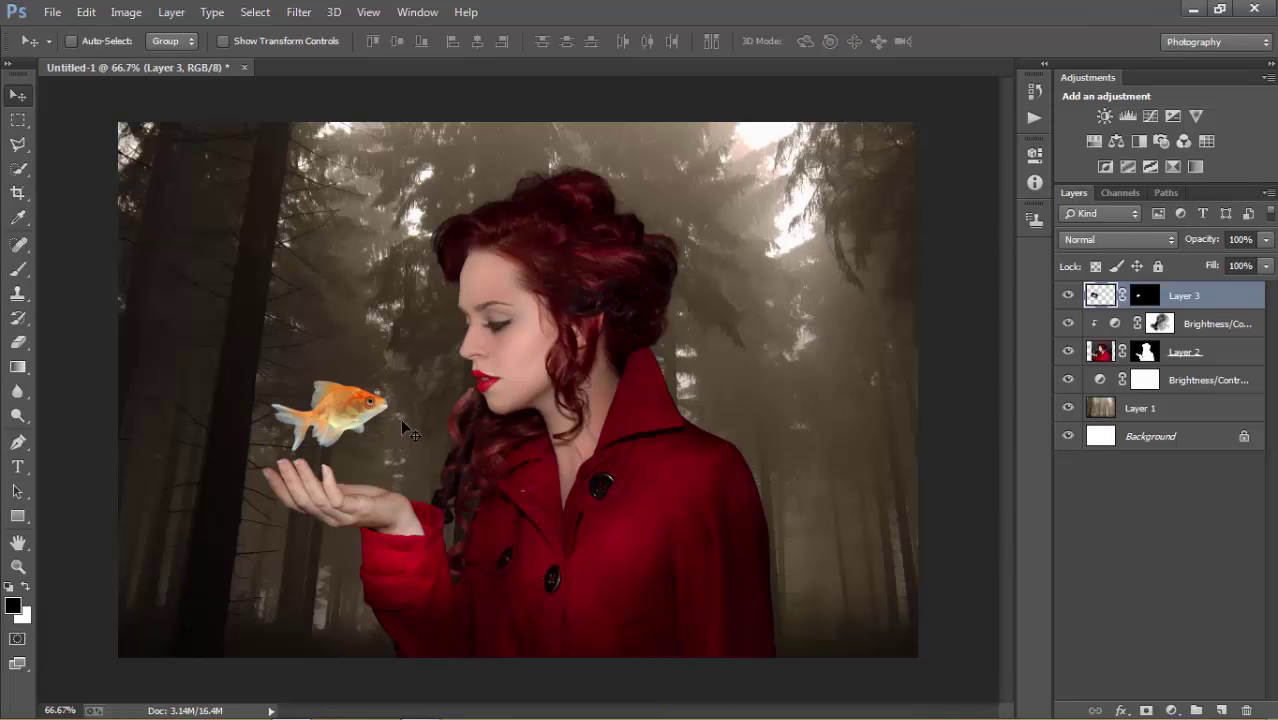
key(ctrl+t)
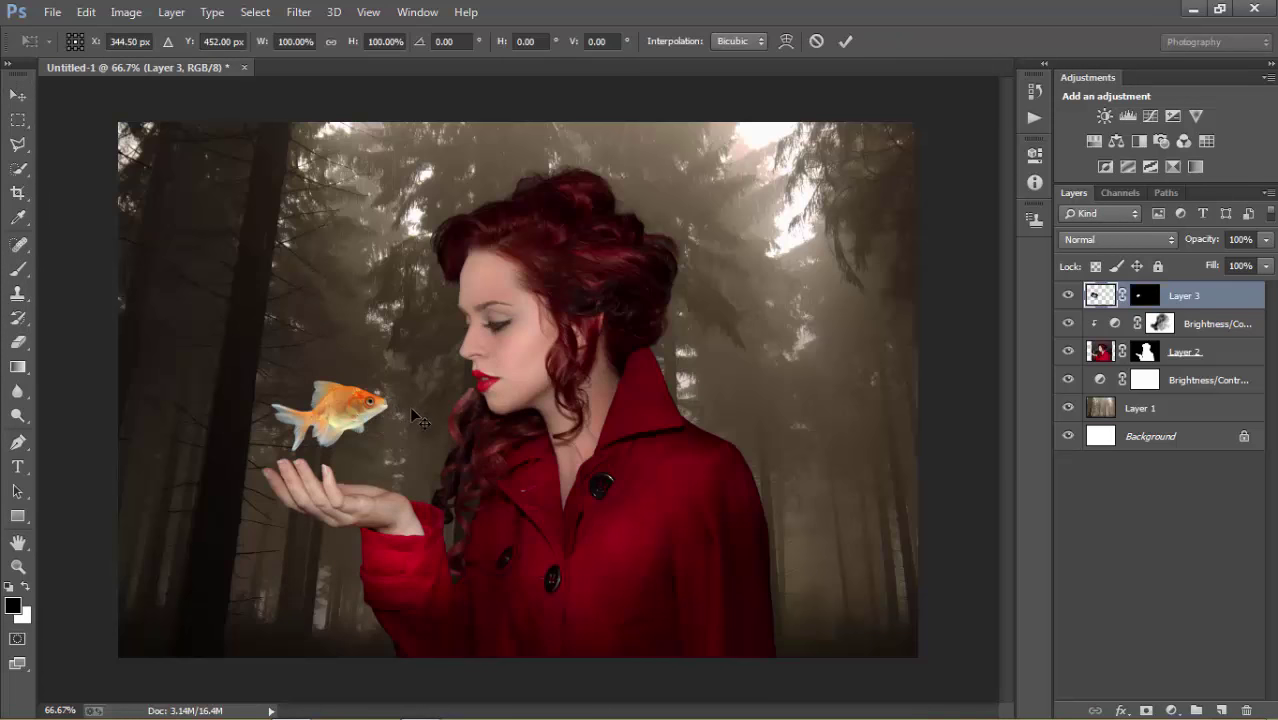
drag(468, 332, 468, 345)
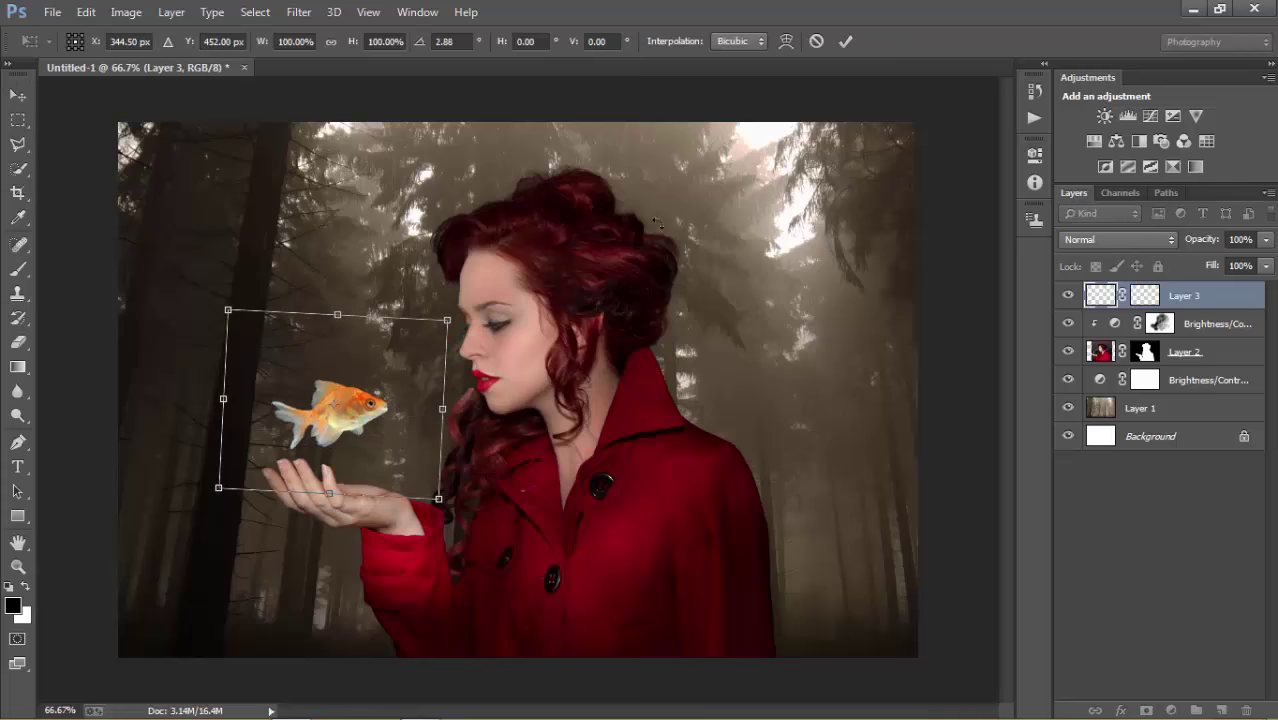
click(845, 41)
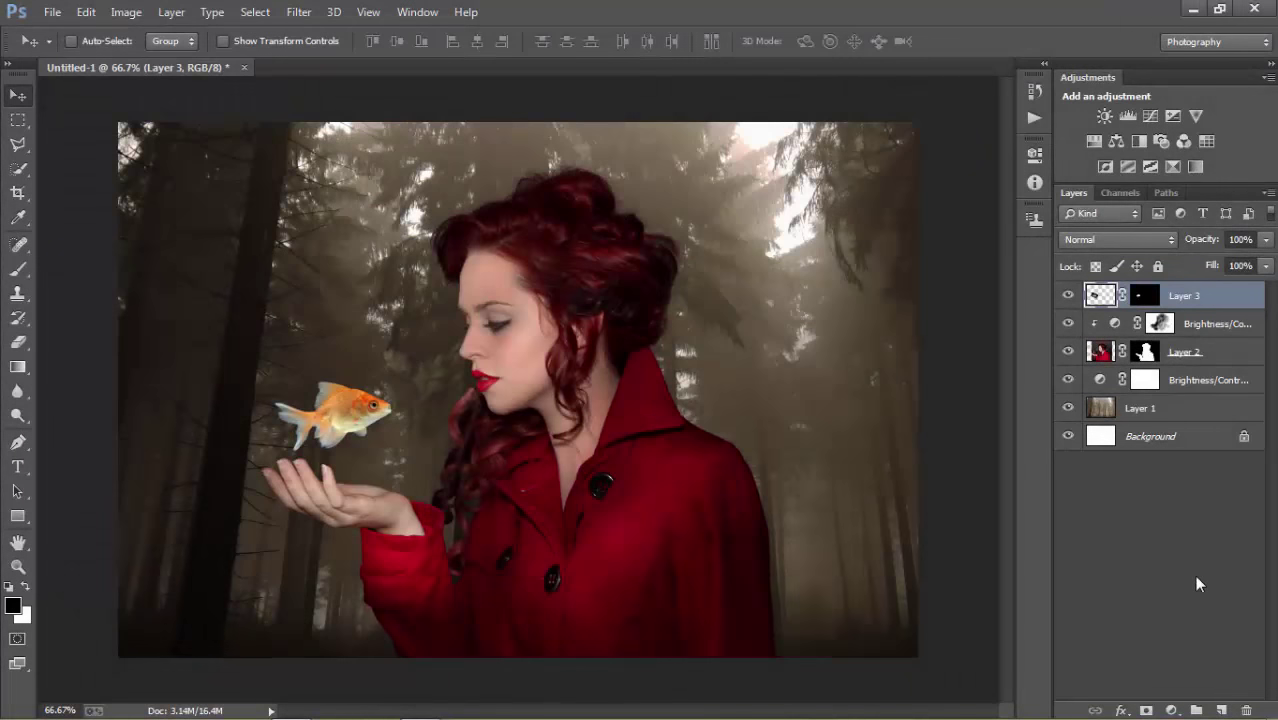
Add a Color Balance clipped to the goldfish with Cyan/Red +100 and Yellow/Blue -100.
click(1170, 708)
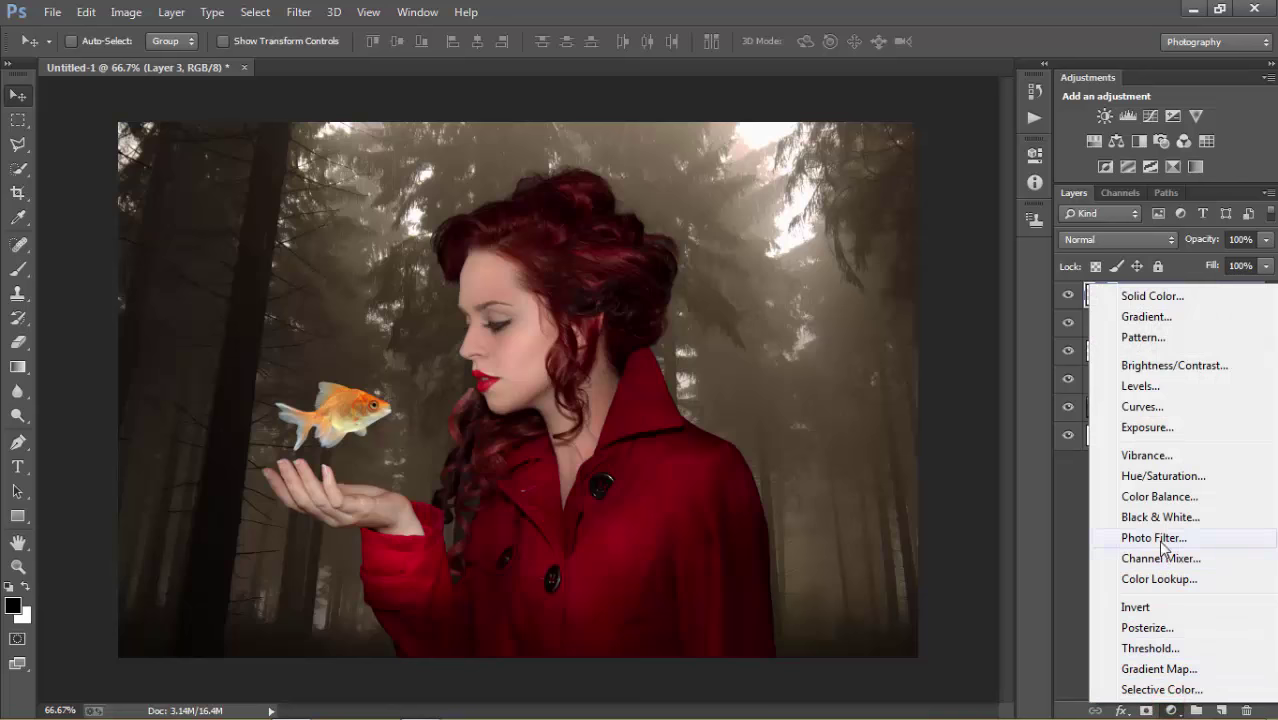
click(1155, 497)
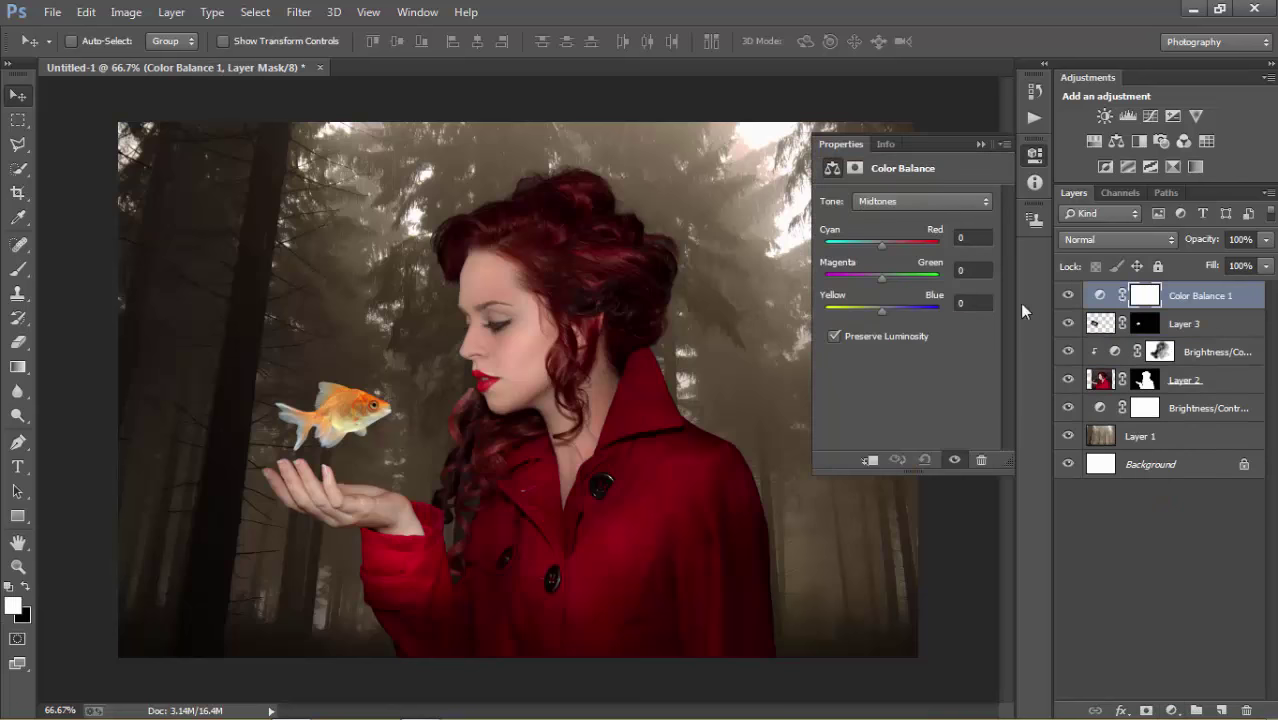
drag(880, 309, 860, 308)
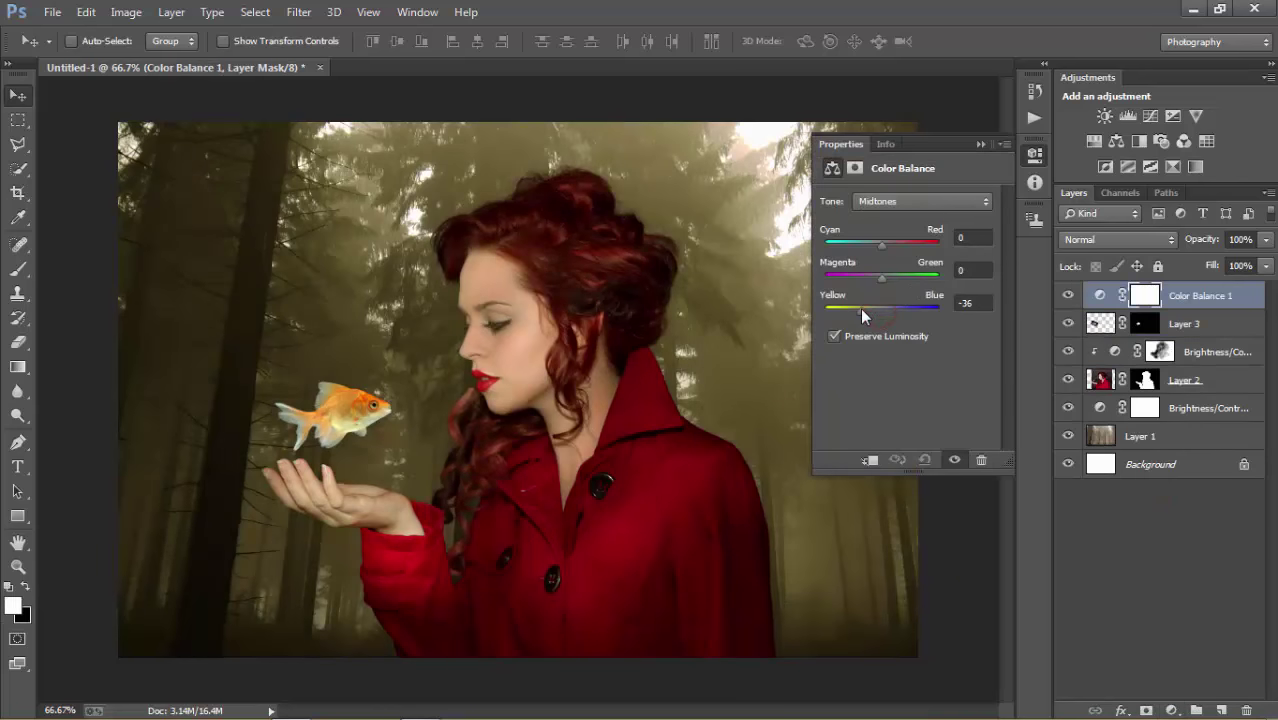
click(870, 460)
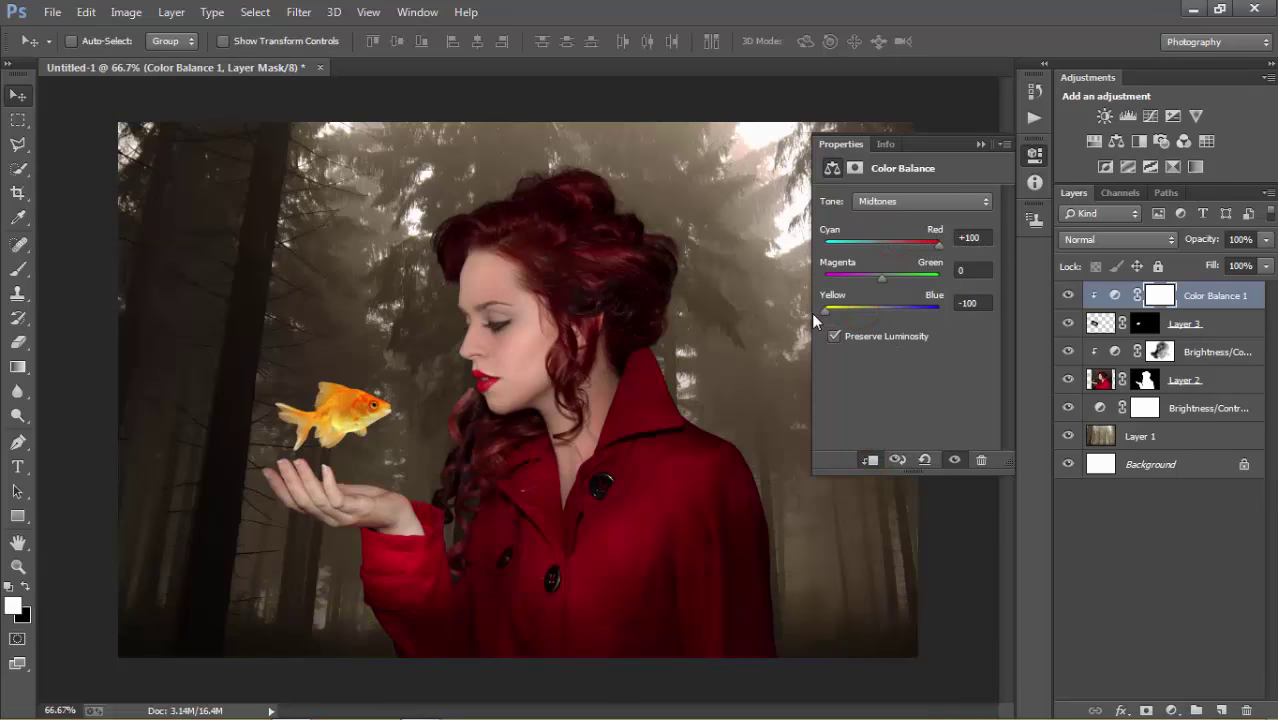
click(980, 146)
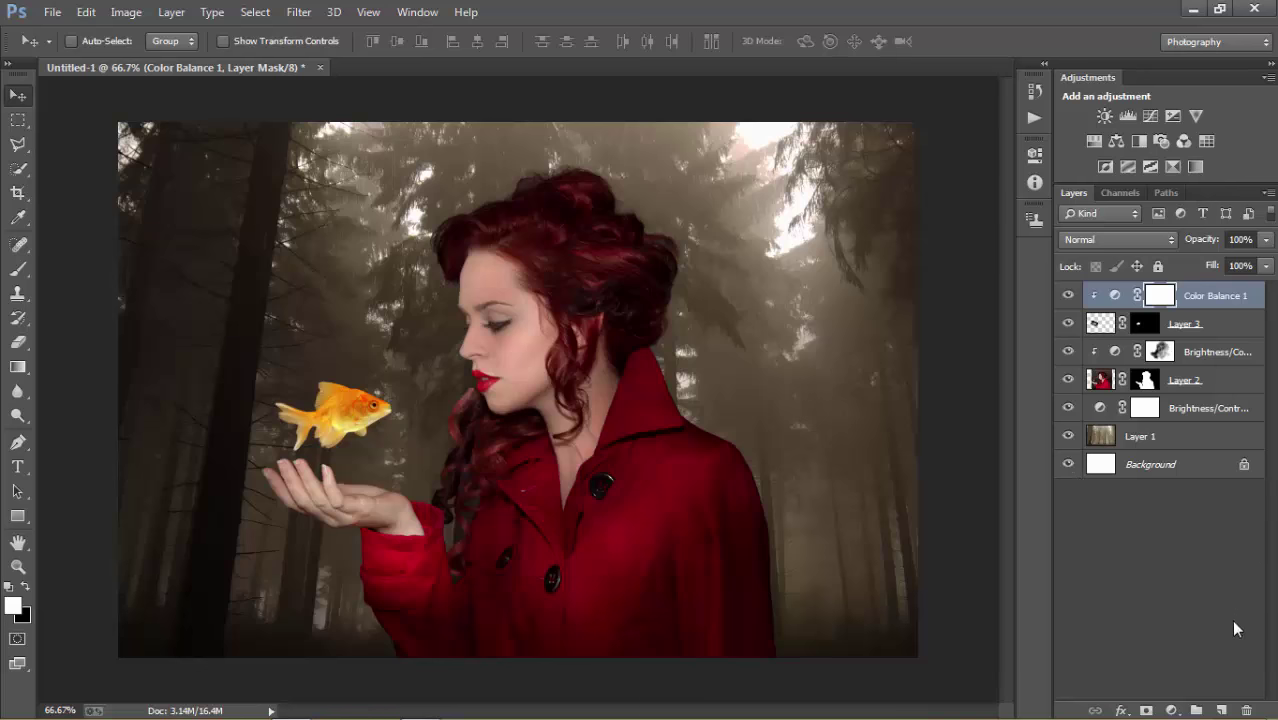
Add empty Layer 4 on top and sample orange #ef5902 from the goldfish as foreground colour.
click(1224, 709)
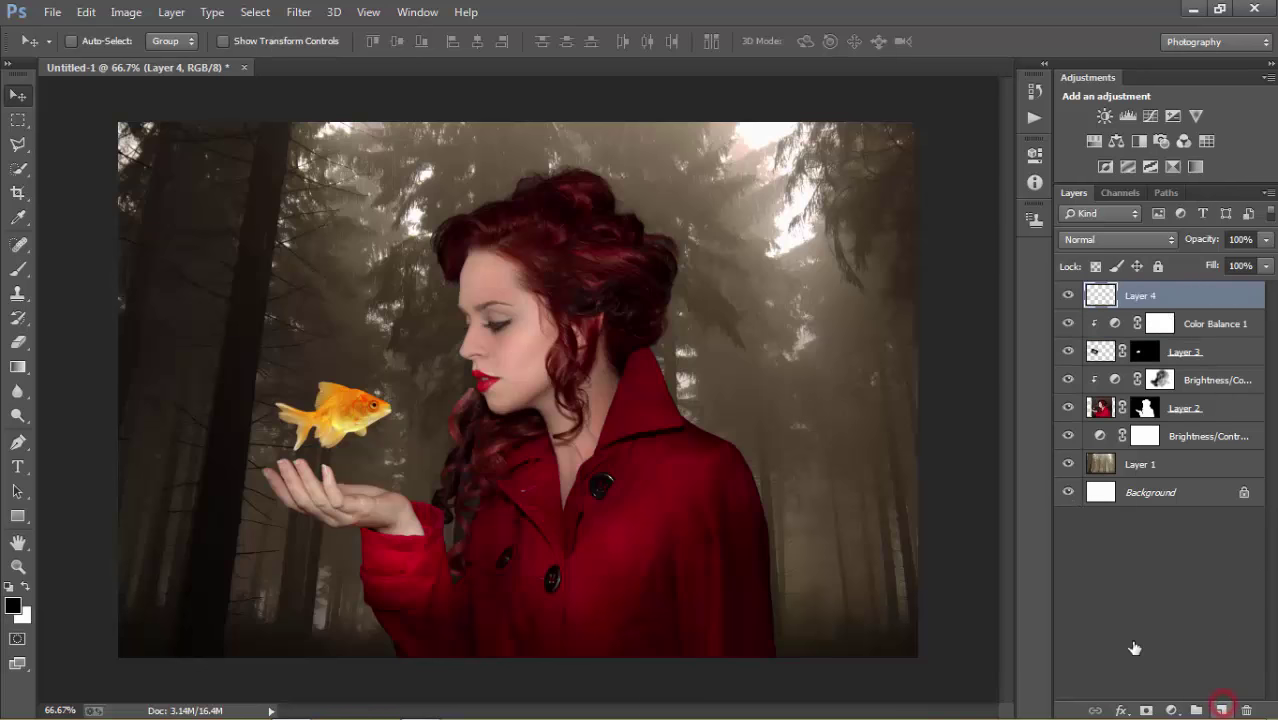
click(13, 606)
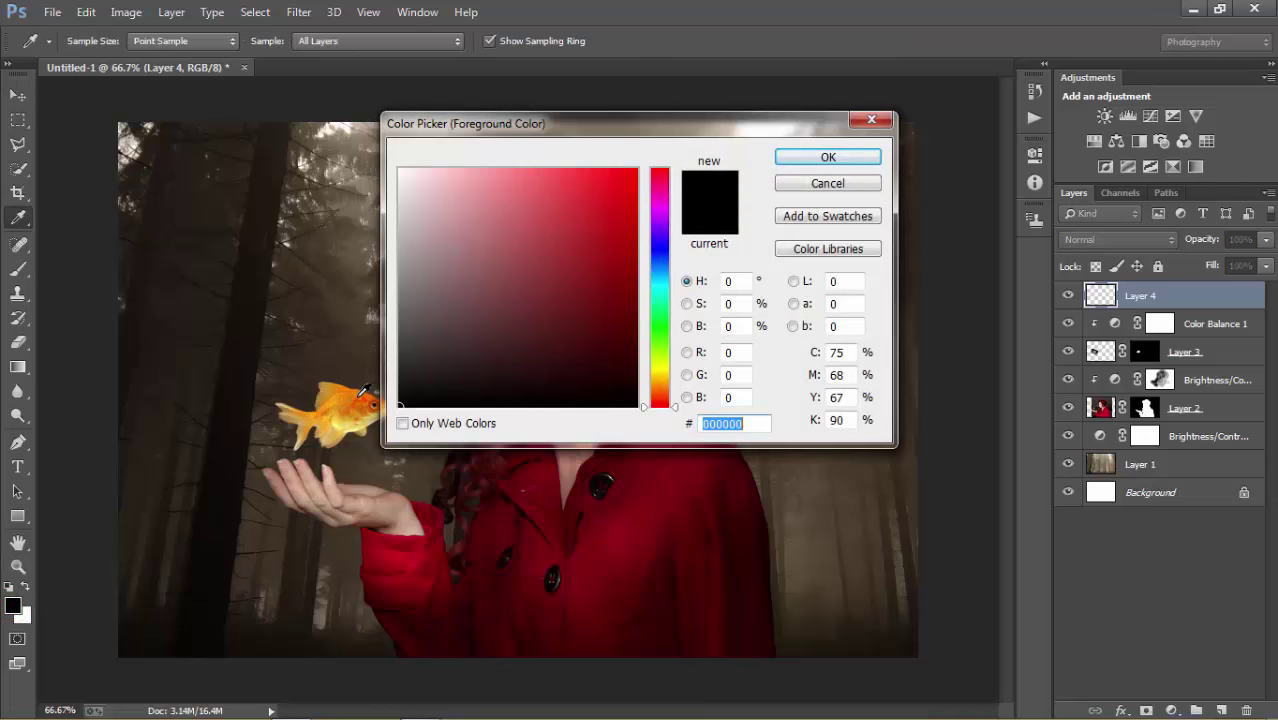
click(362, 395)
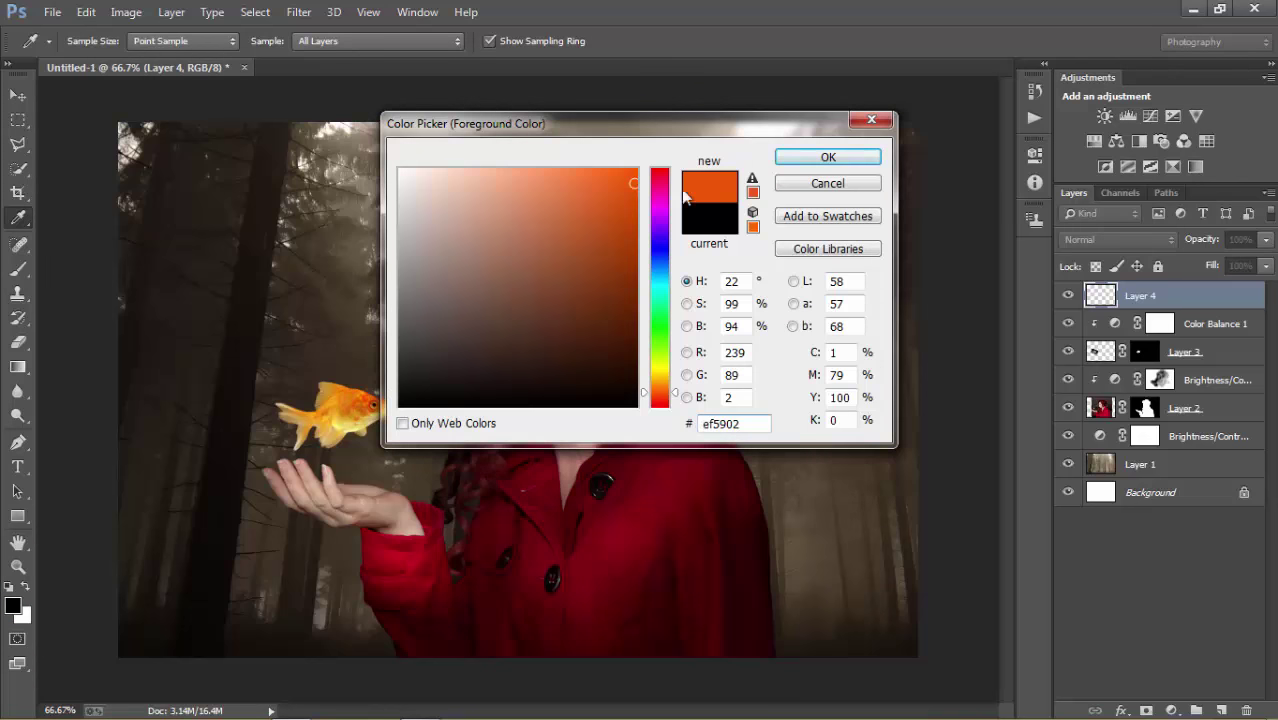
click(828, 157)
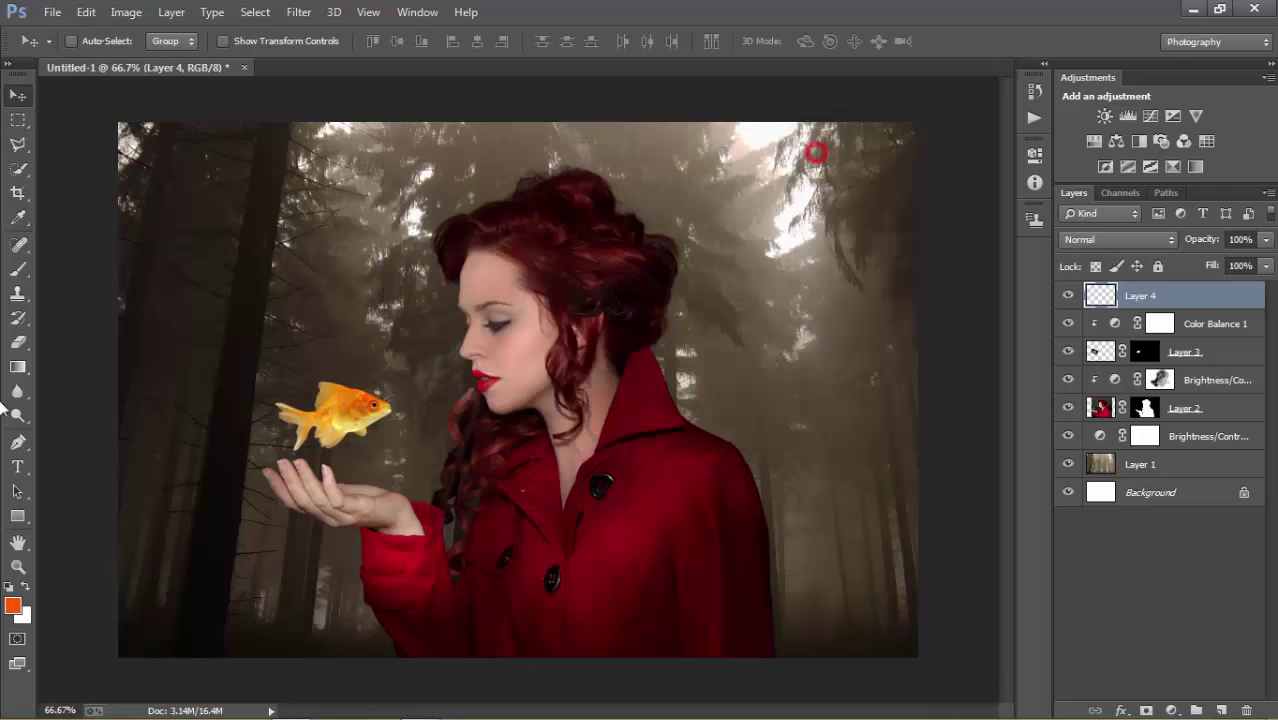
click(18, 269)
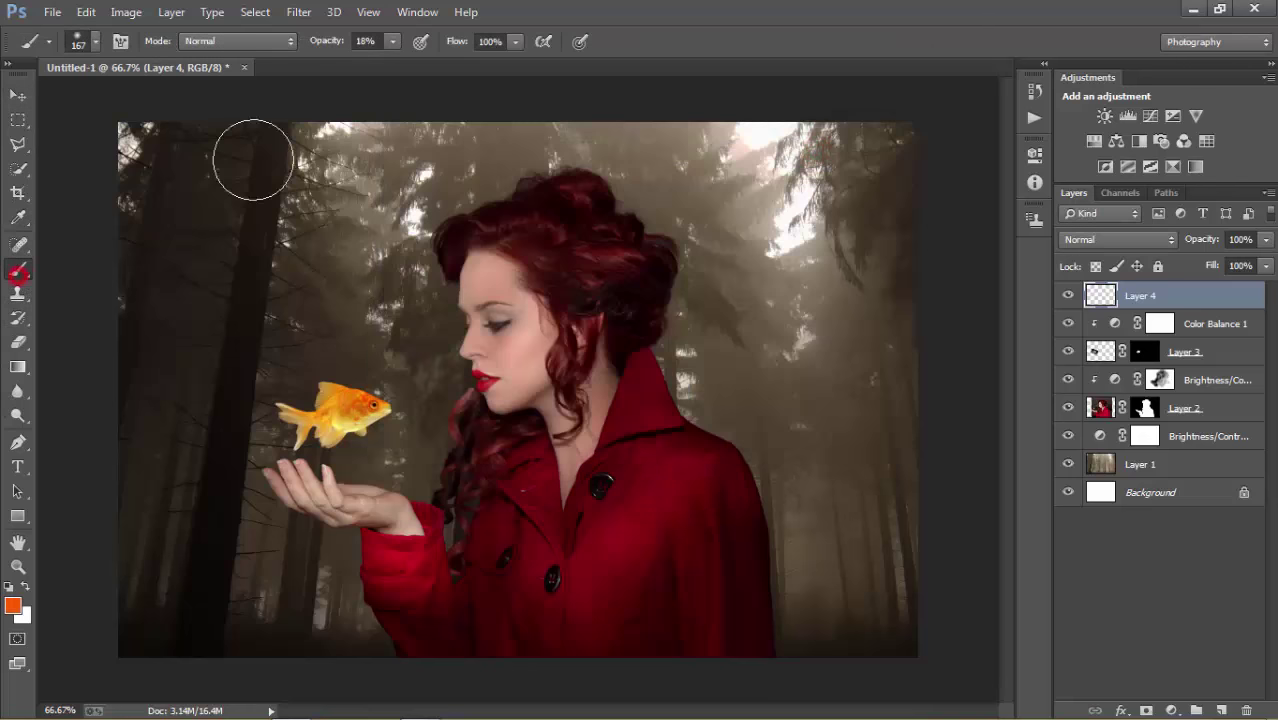
Set a soft 296 px, 0% hardness brush and paint an orange glow around the goldfish.
click(320, 45)
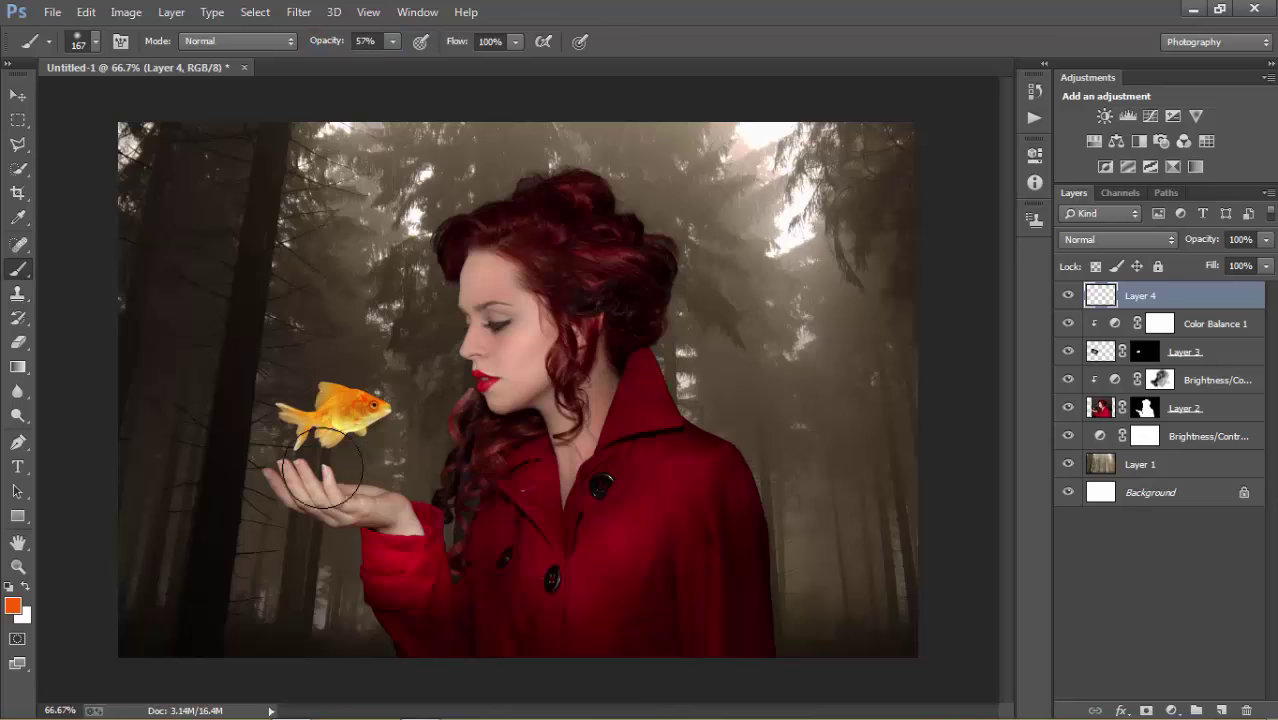
right_click(352, 414)
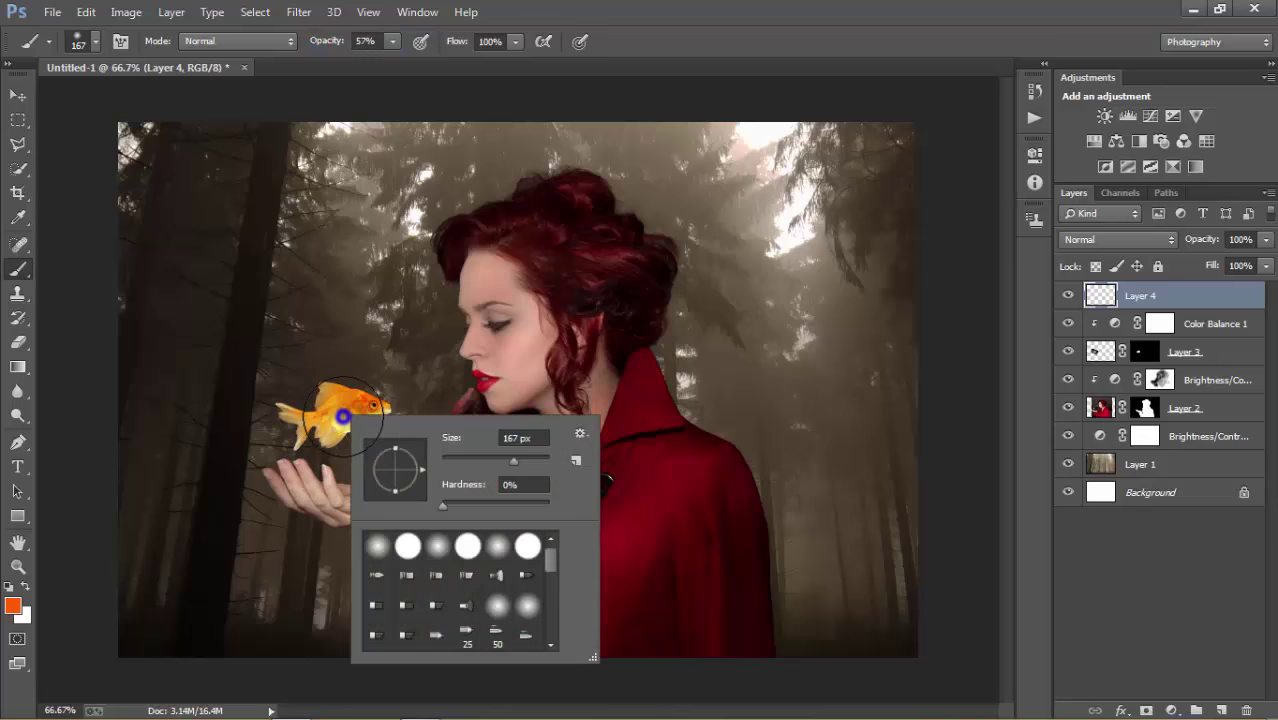
click(527, 459)
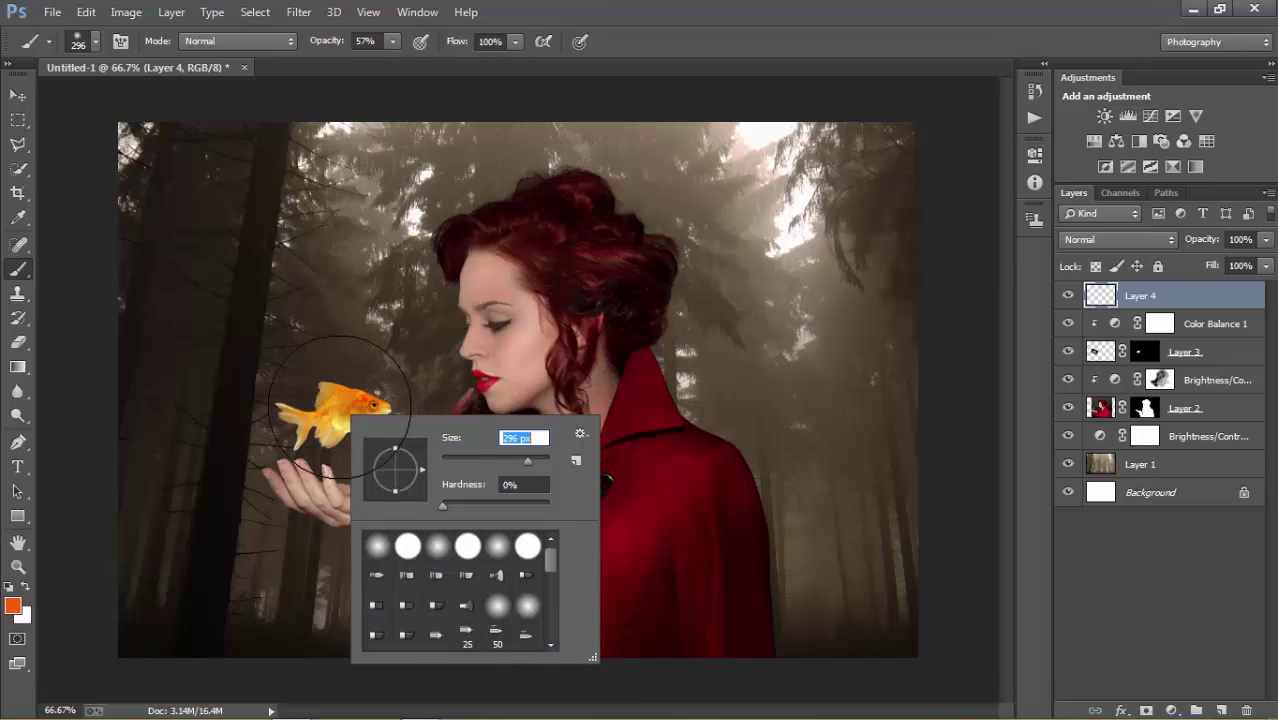
key(Return)
click(338, 408)
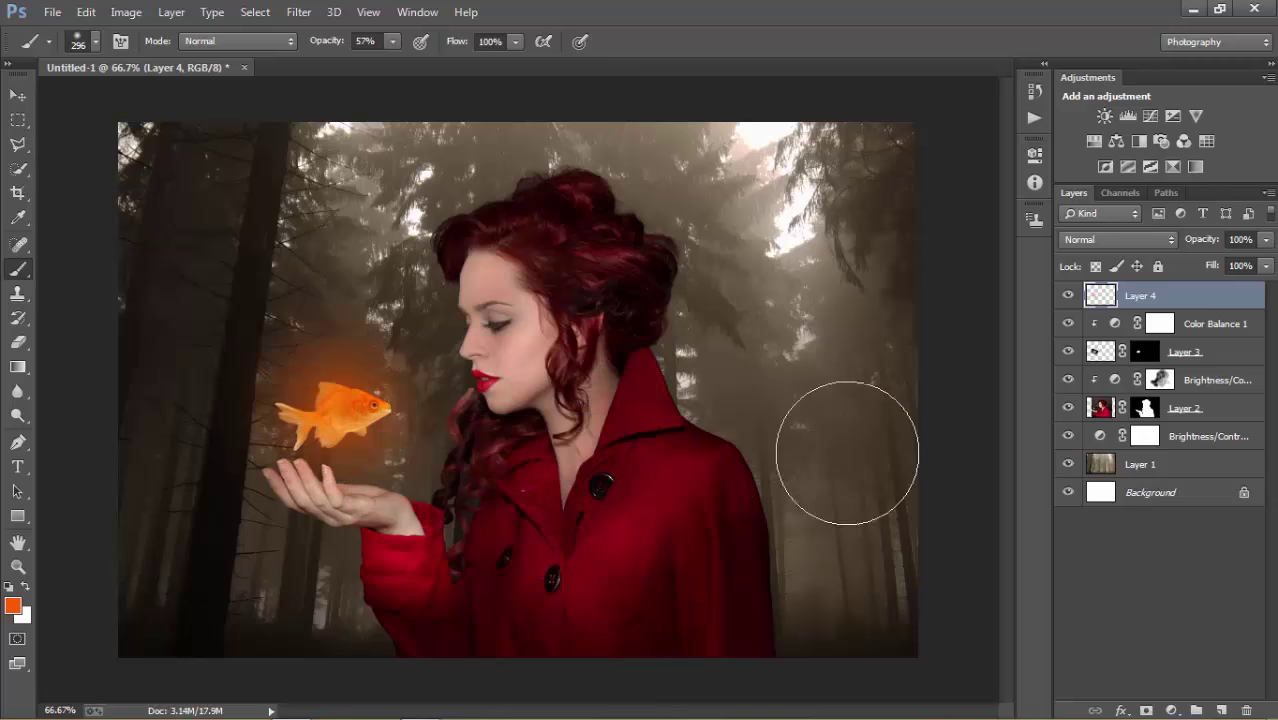
Blend Layer 4 in Screen mode, then add and undo an extra glow stroke.
click(1166, 243)
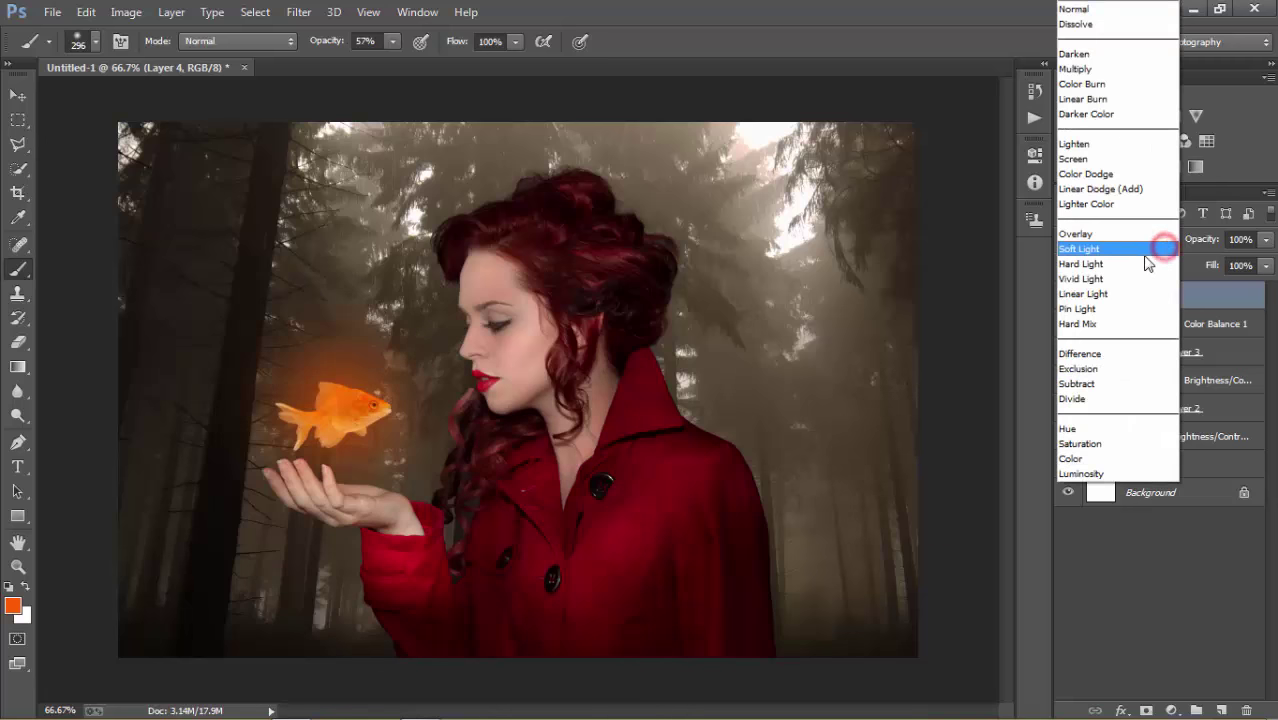
click(1116, 160)
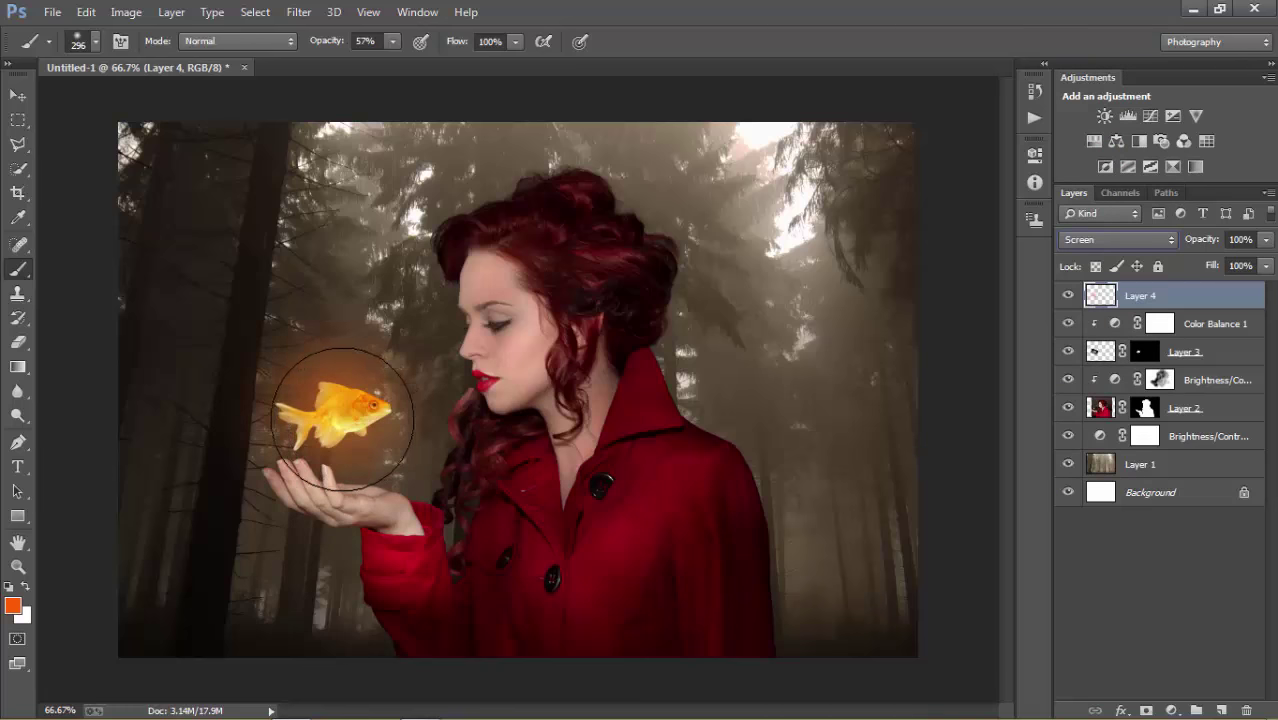
click(341, 417)
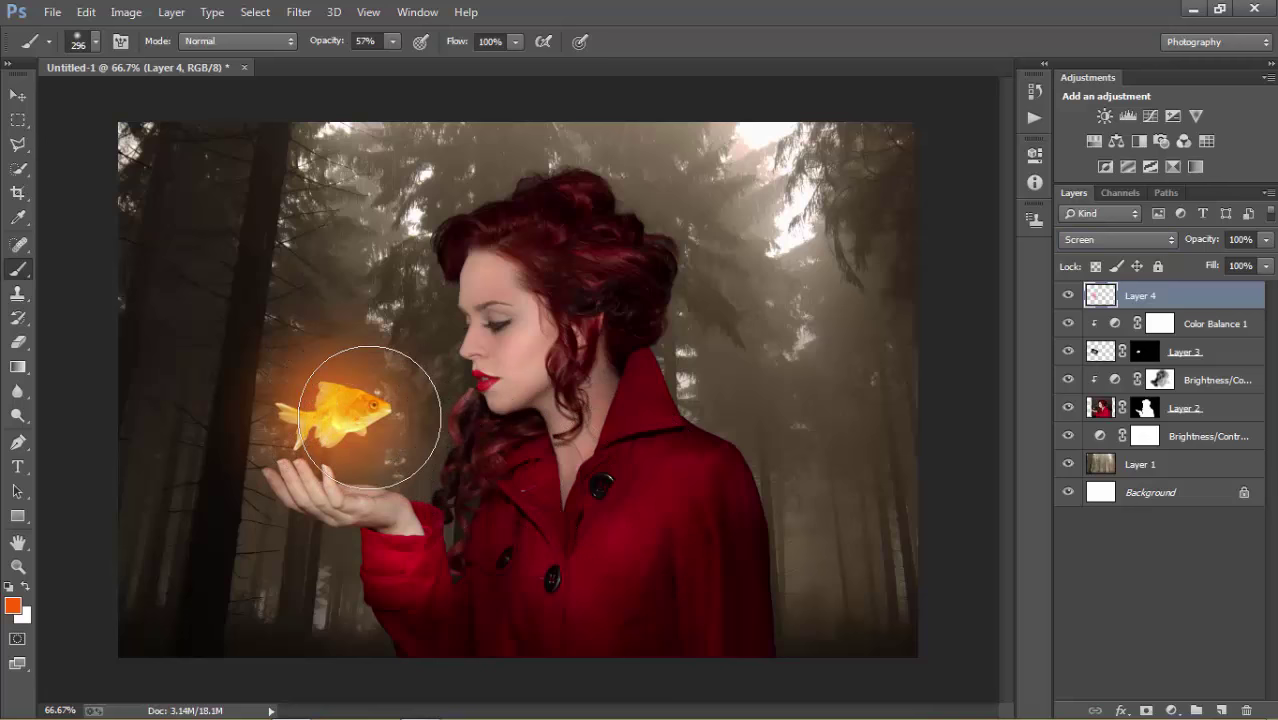
key(ctrl+z)
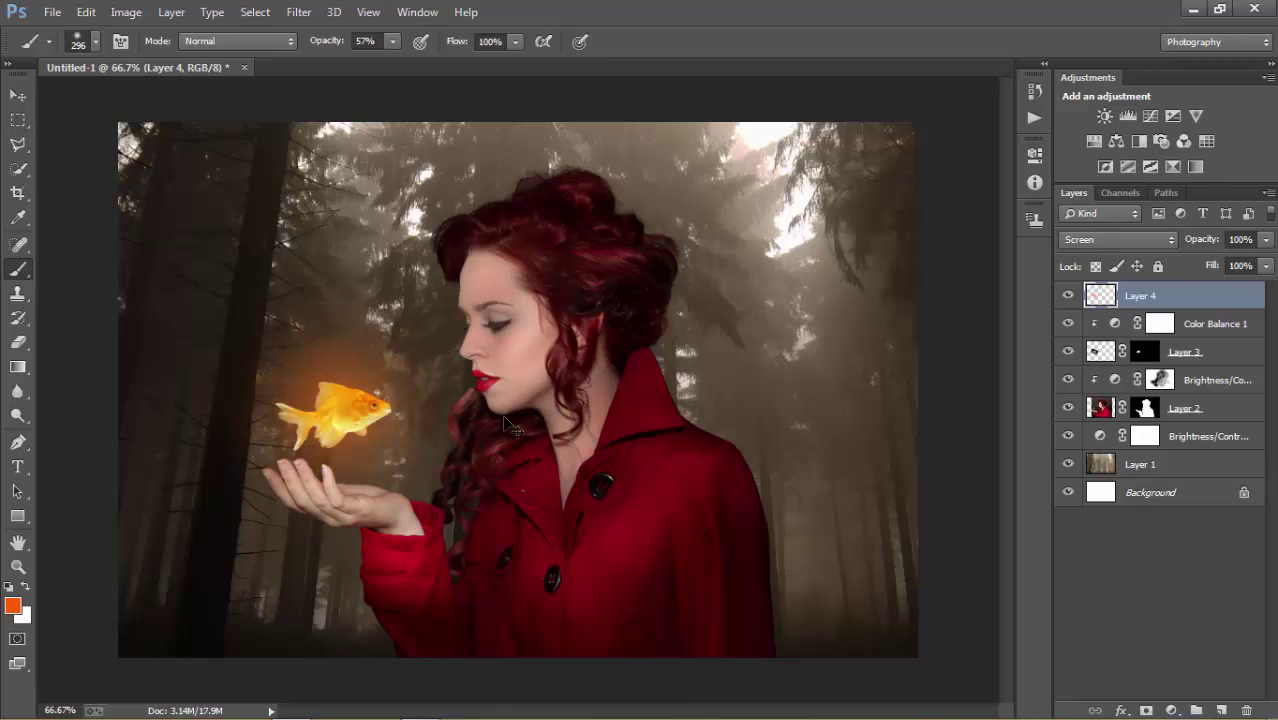
click(18, 95)
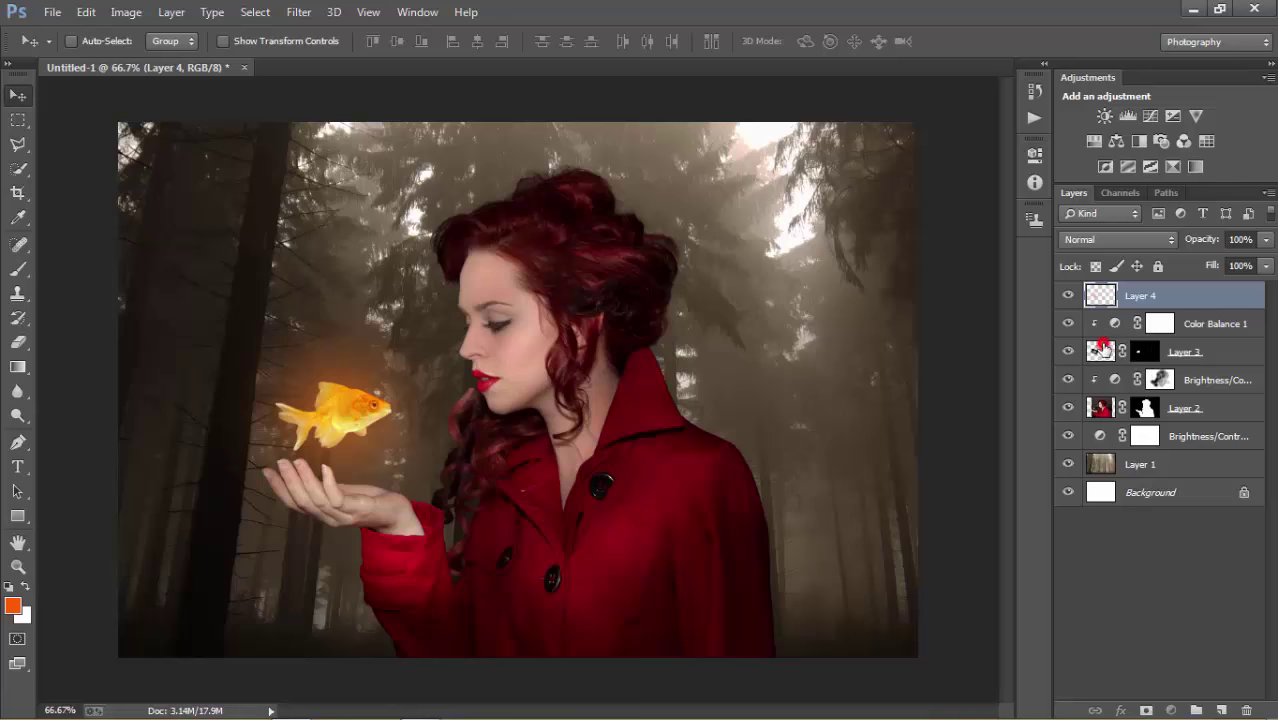
Add an orange Outer Glow effect to the goldfish layer, Layer 3.
click(1102, 349)
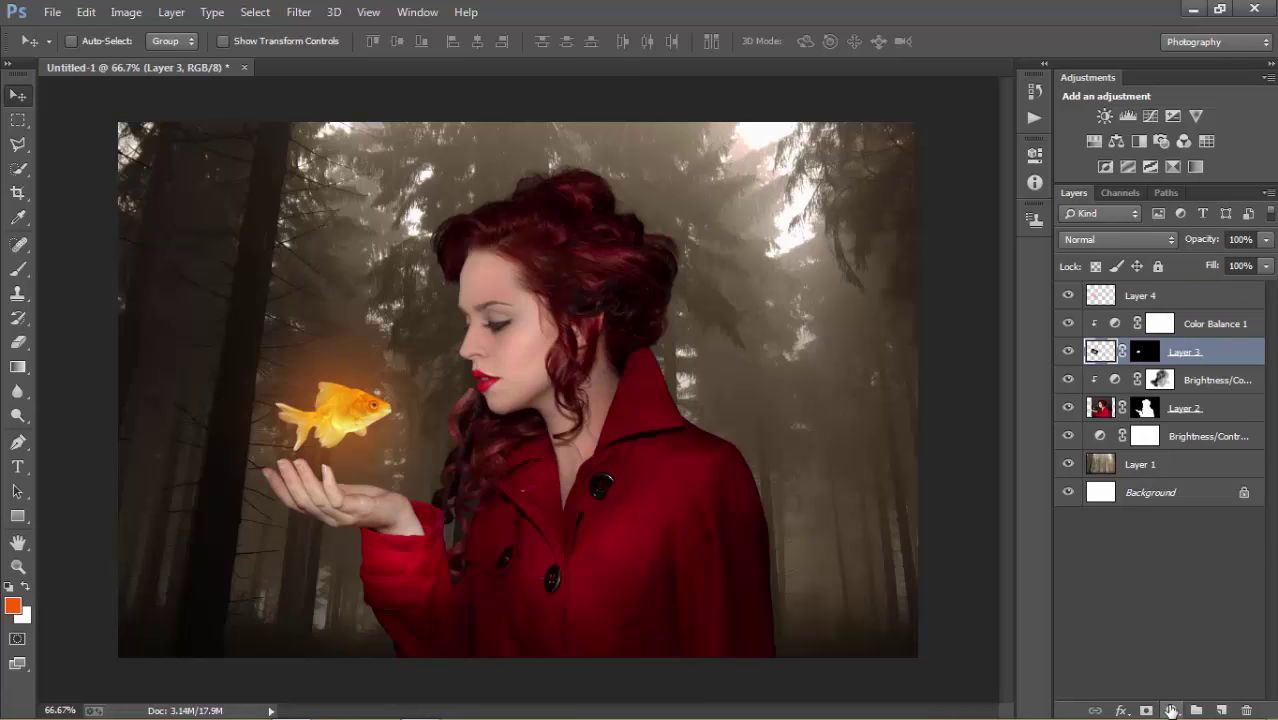
click(1121, 710)
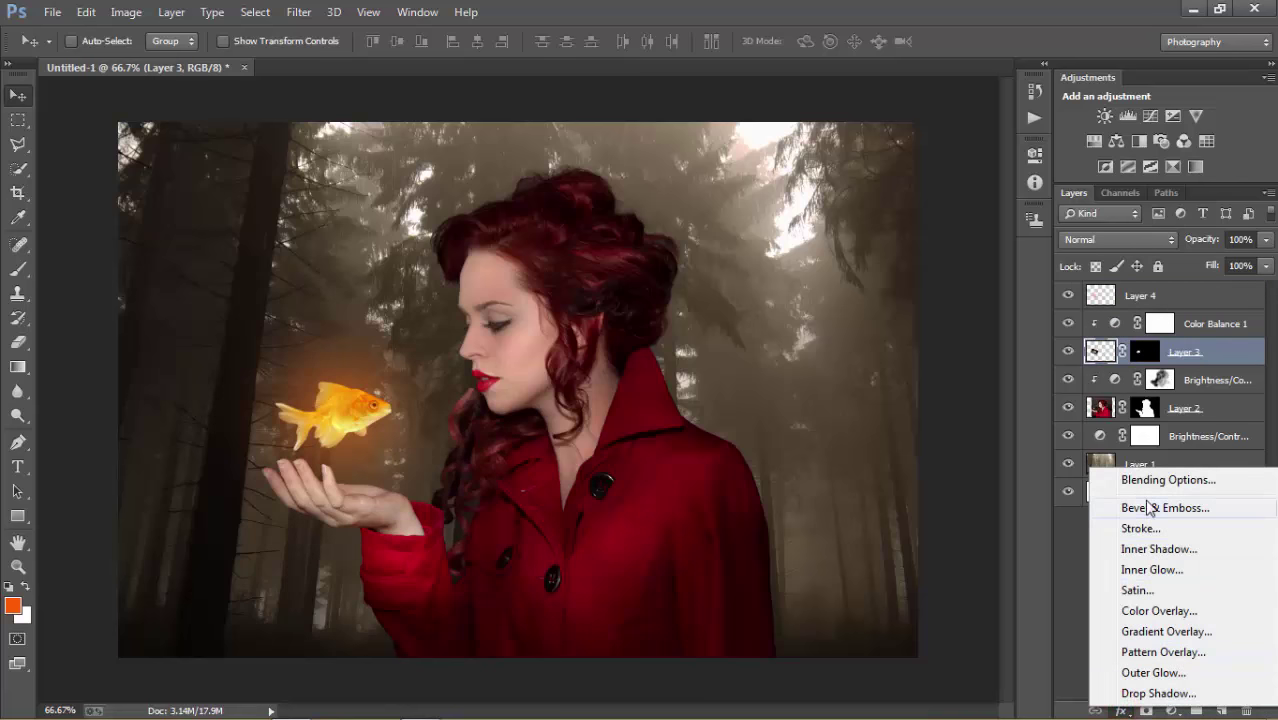
click(1154, 674)
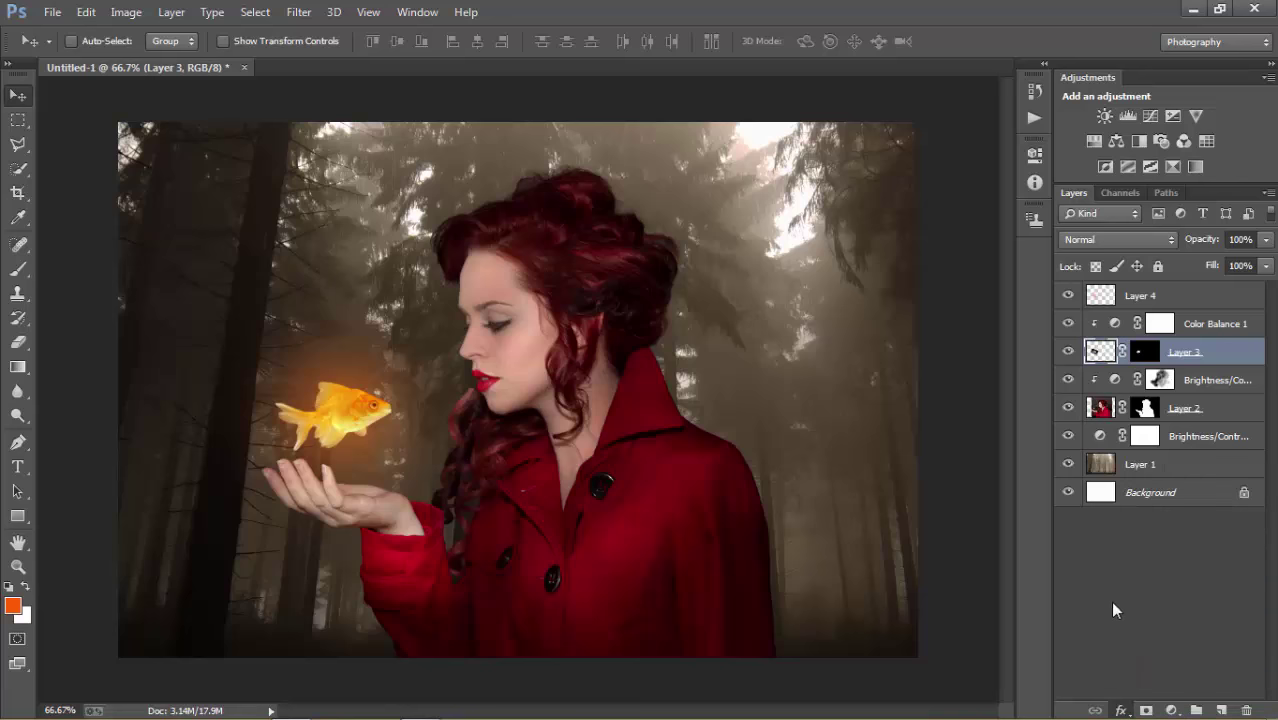
drag(724, 84, 999, 87)
click(843, 208)
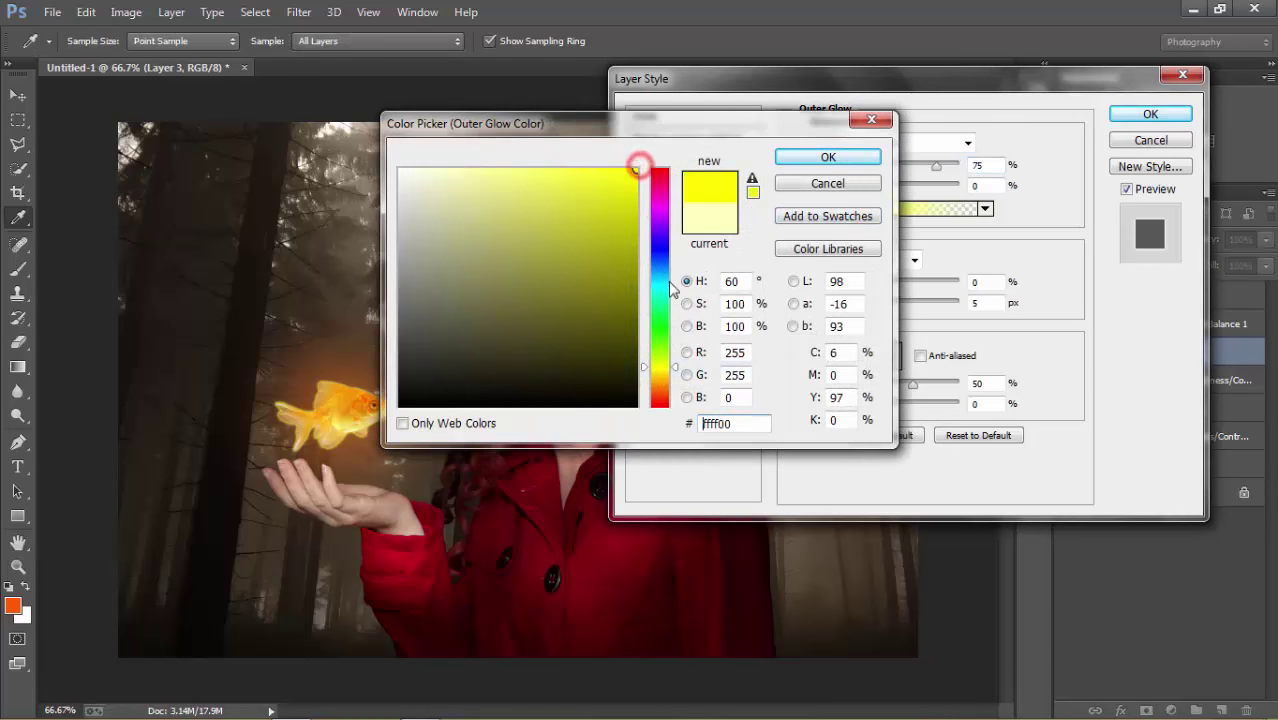
click(660, 383)
drag(660, 390, 660, 389)
click(797, 161)
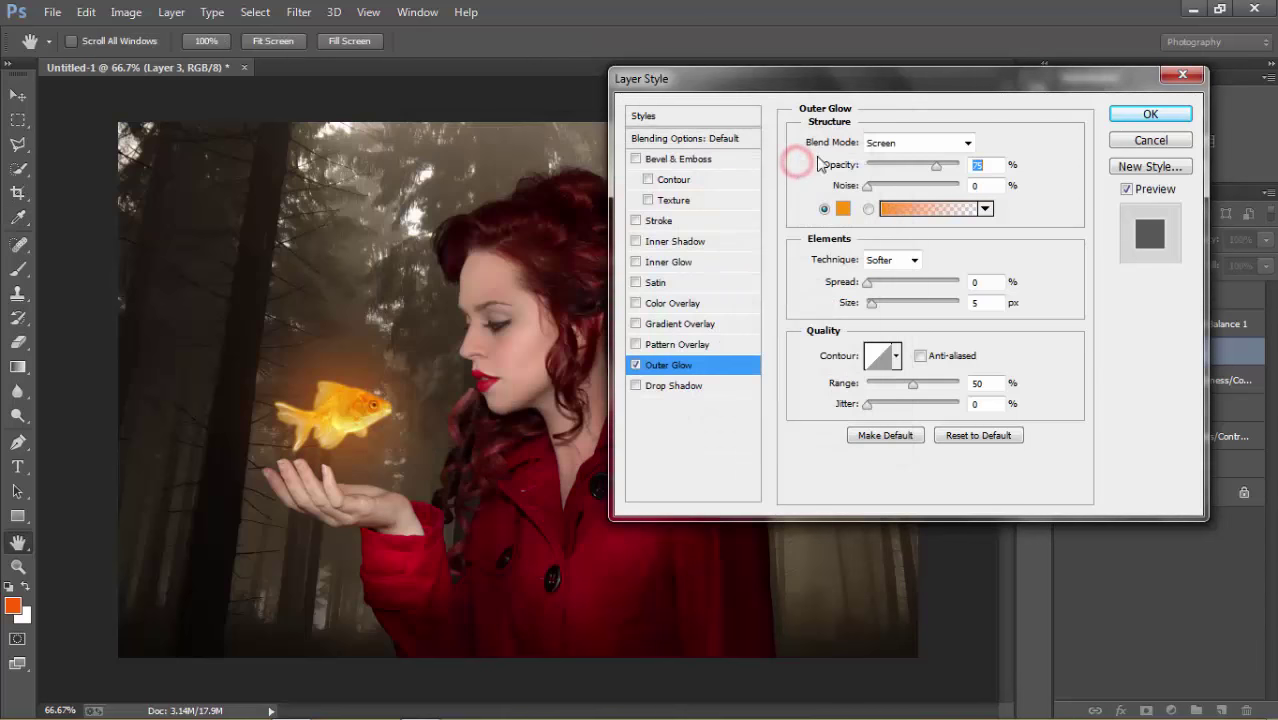
Set the glow to Normal blending, 59% opacity and 35 px size, and apply it.
click(941, 168)
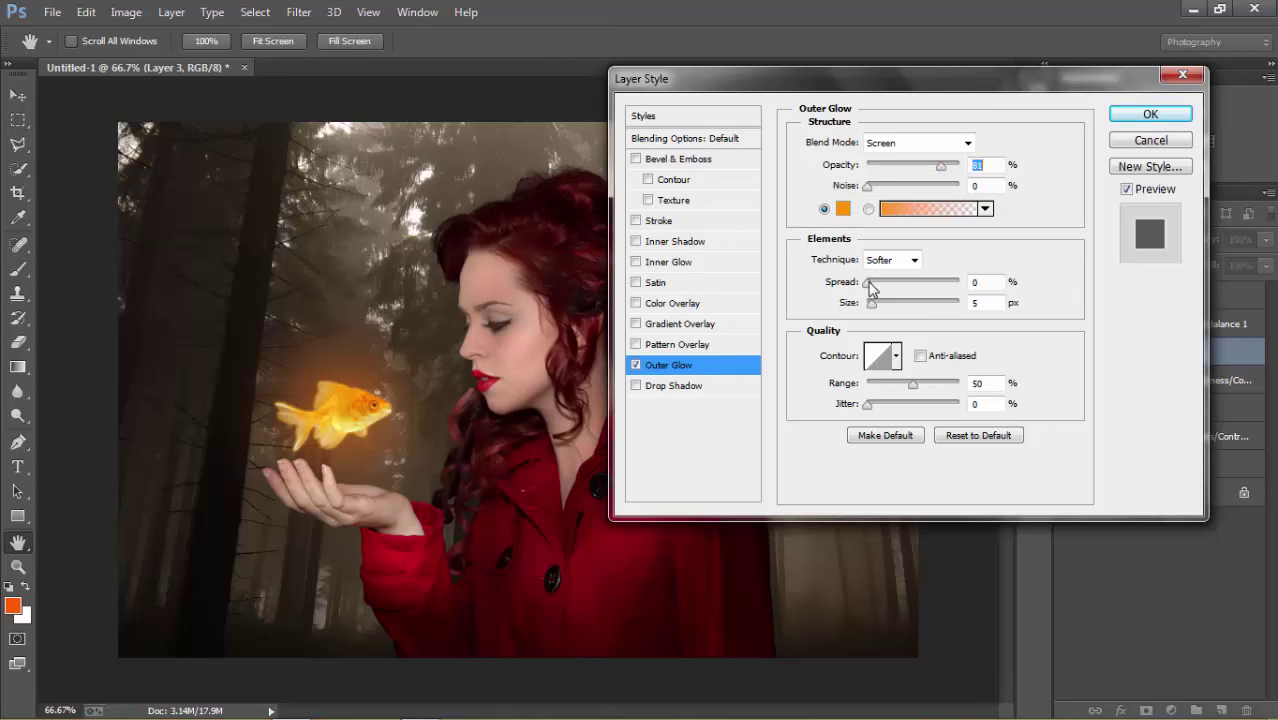
drag(872, 303, 881, 303)
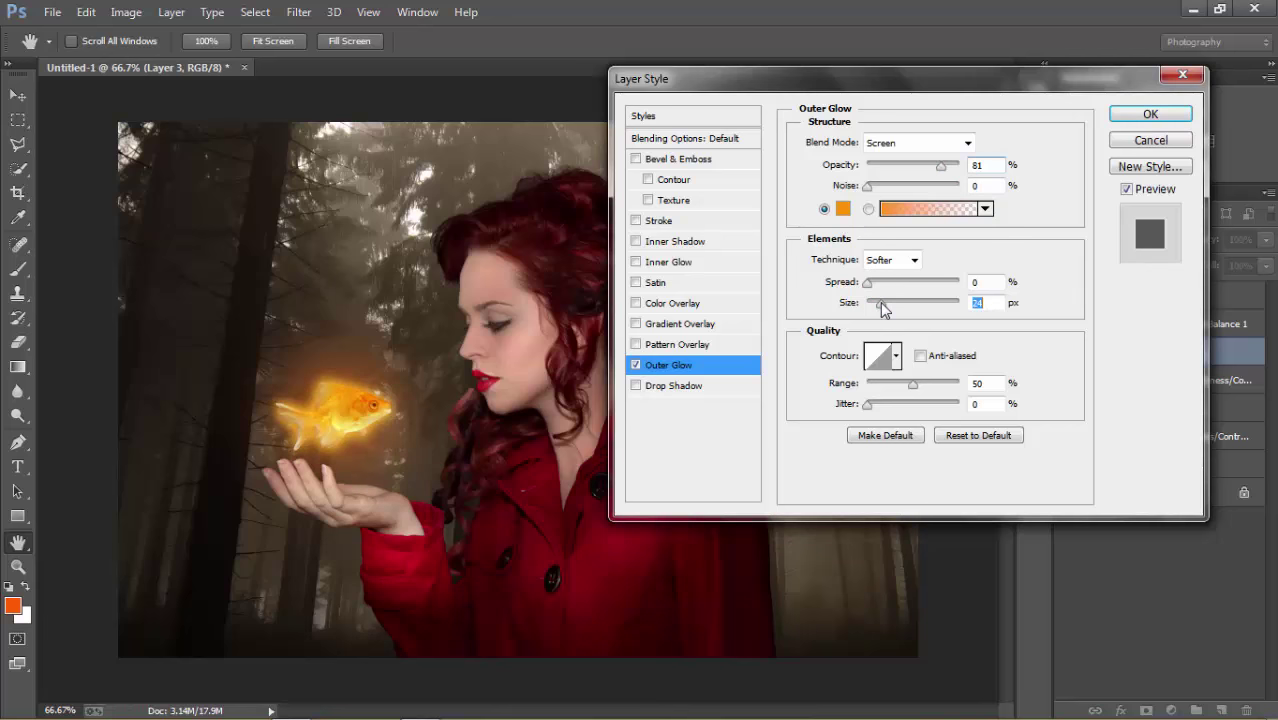
click(906, 150)
click(906, 163)
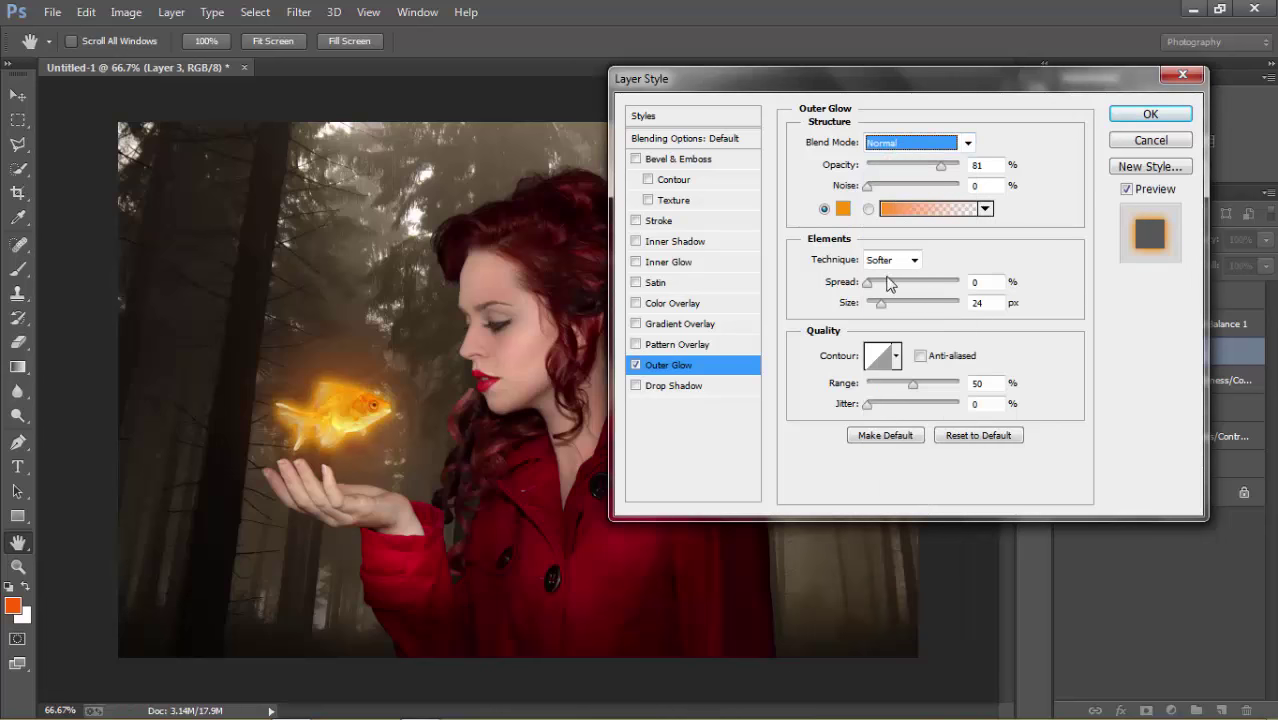
click(923, 166)
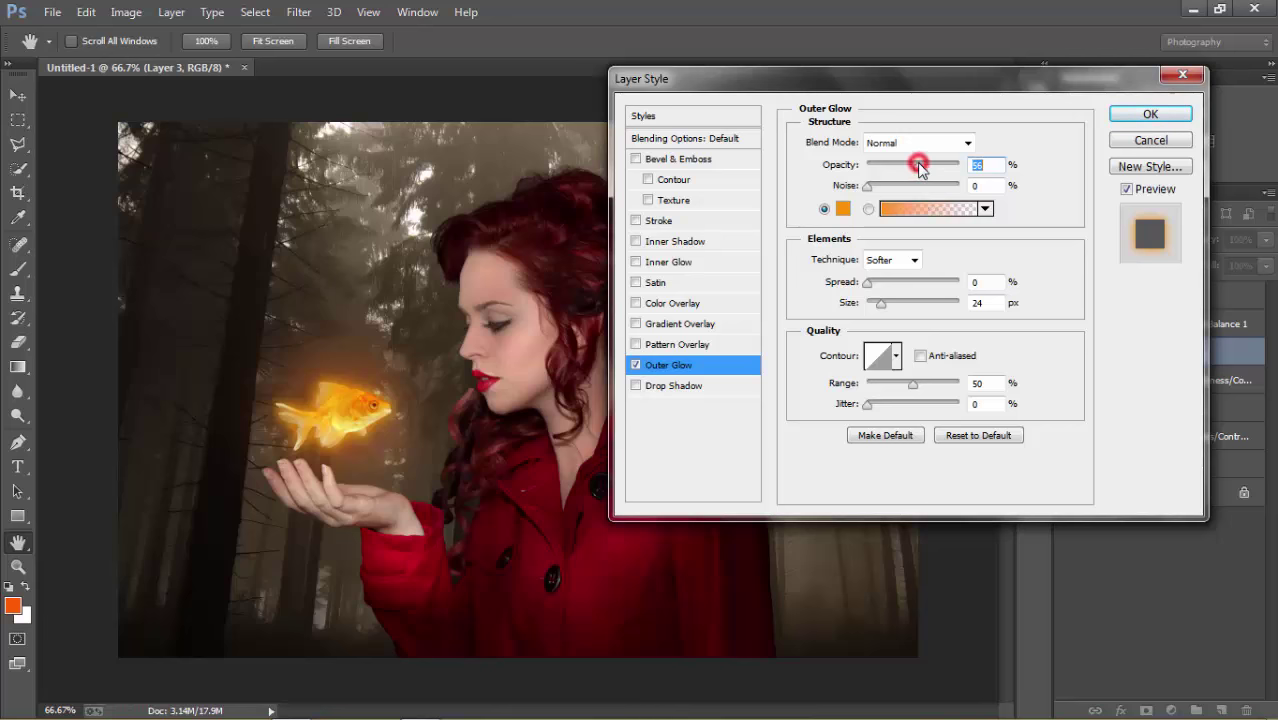
drag(921, 171, 926, 171)
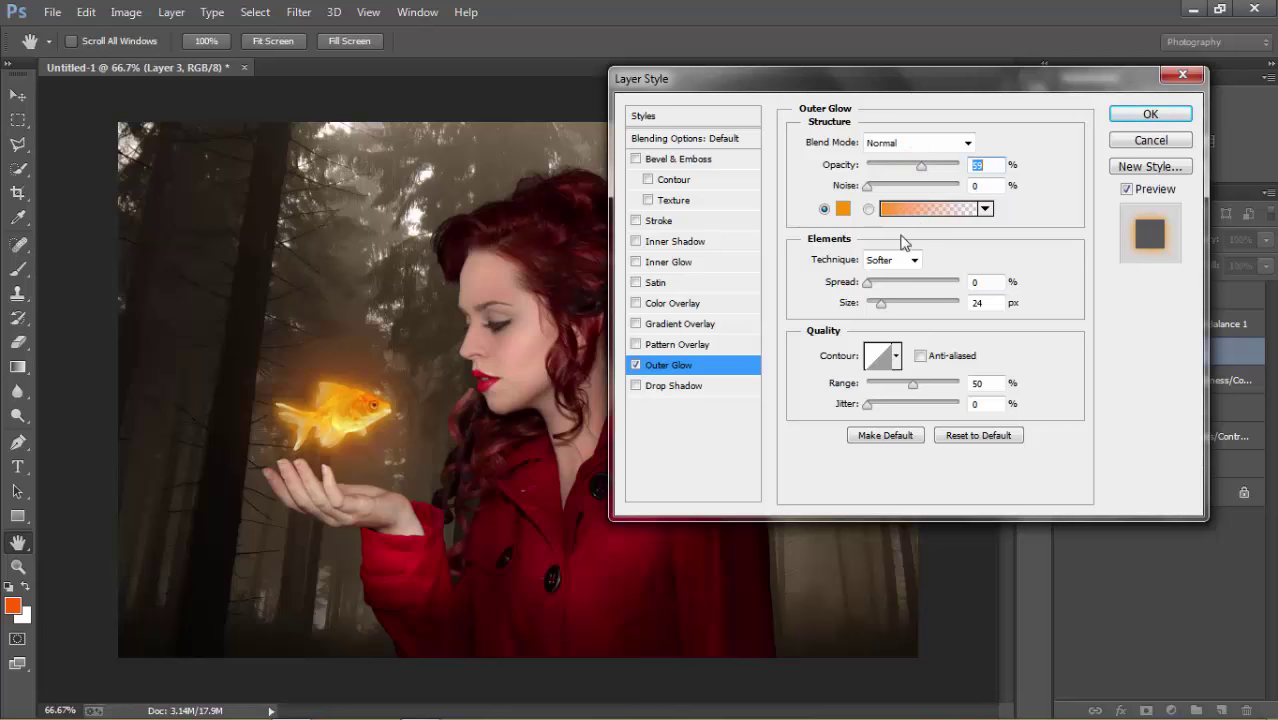
drag(881, 303, 884, 304)
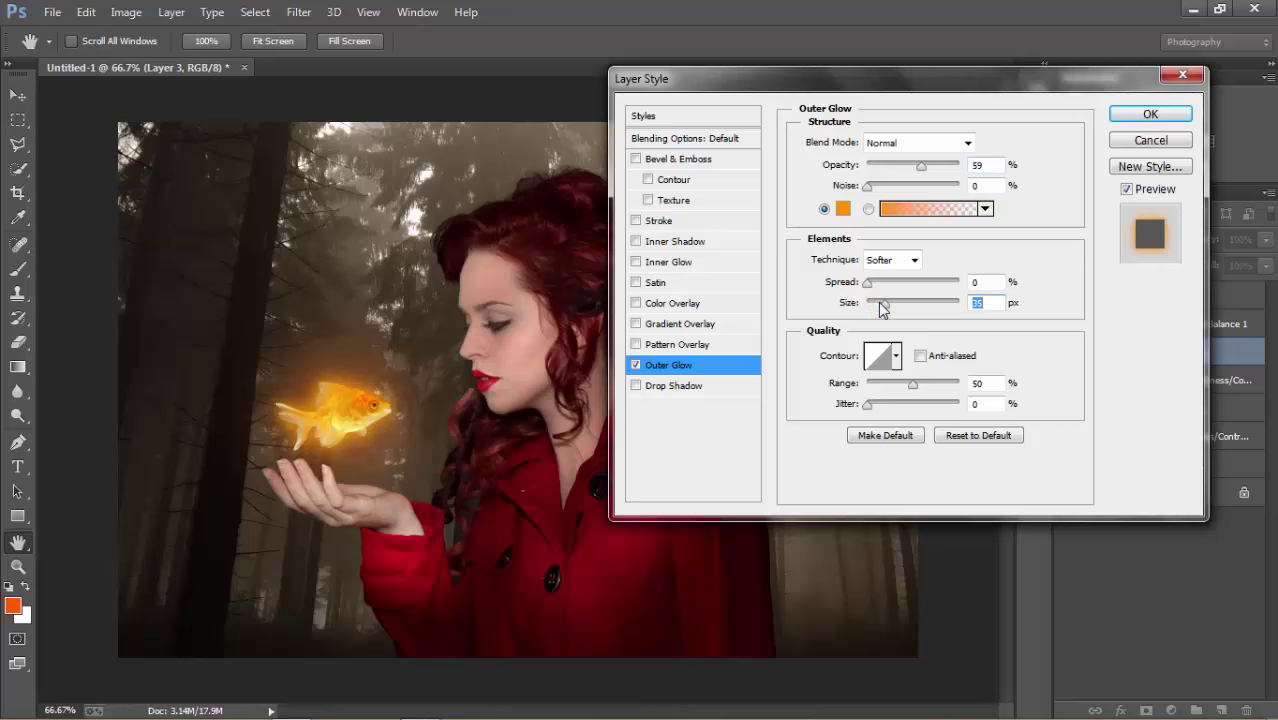
click(1150, 114)
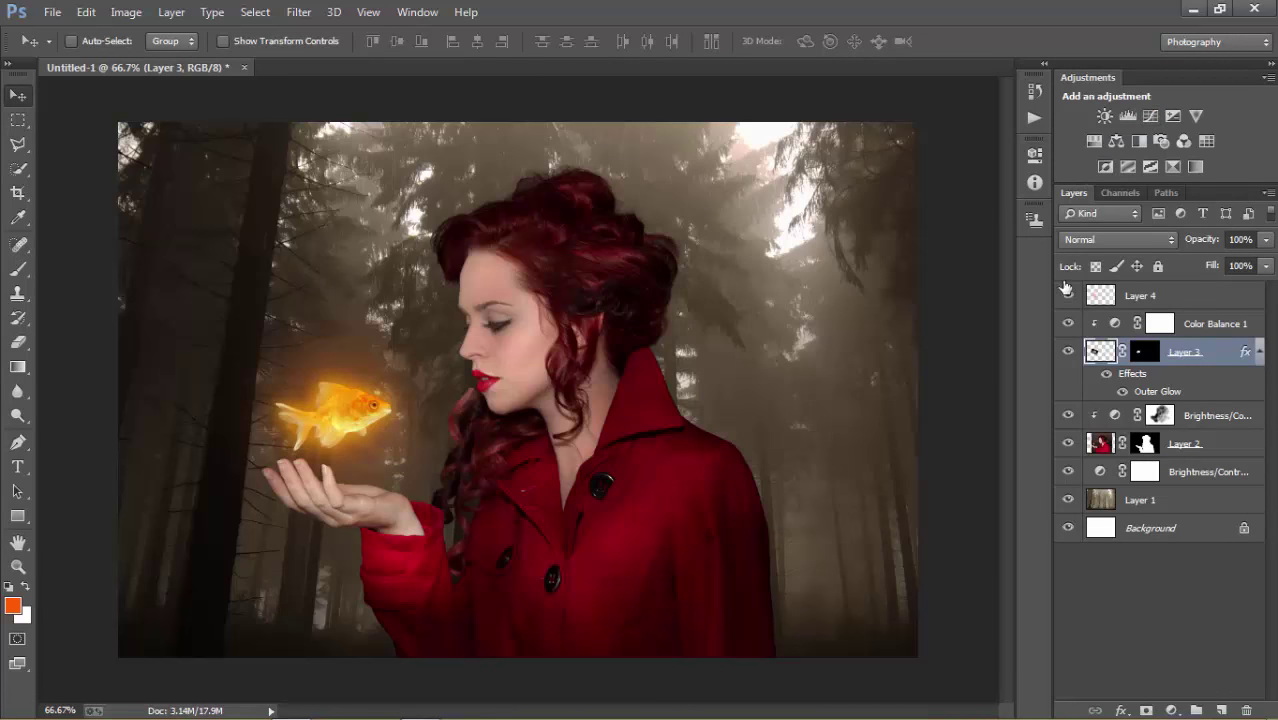
Duplicate Layer 4 into Layer 4 copy and nudge it around the goldfish.
click(1192, 304)
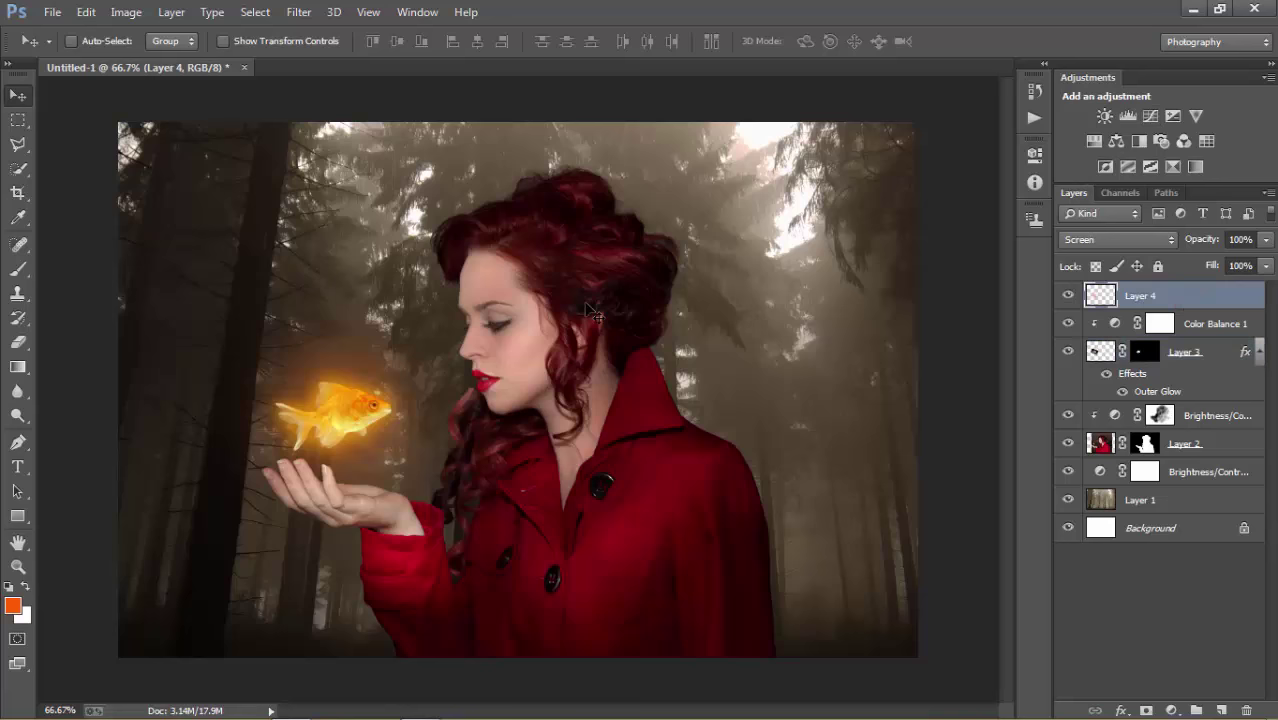
drag(1215, 303, 1221, 708)
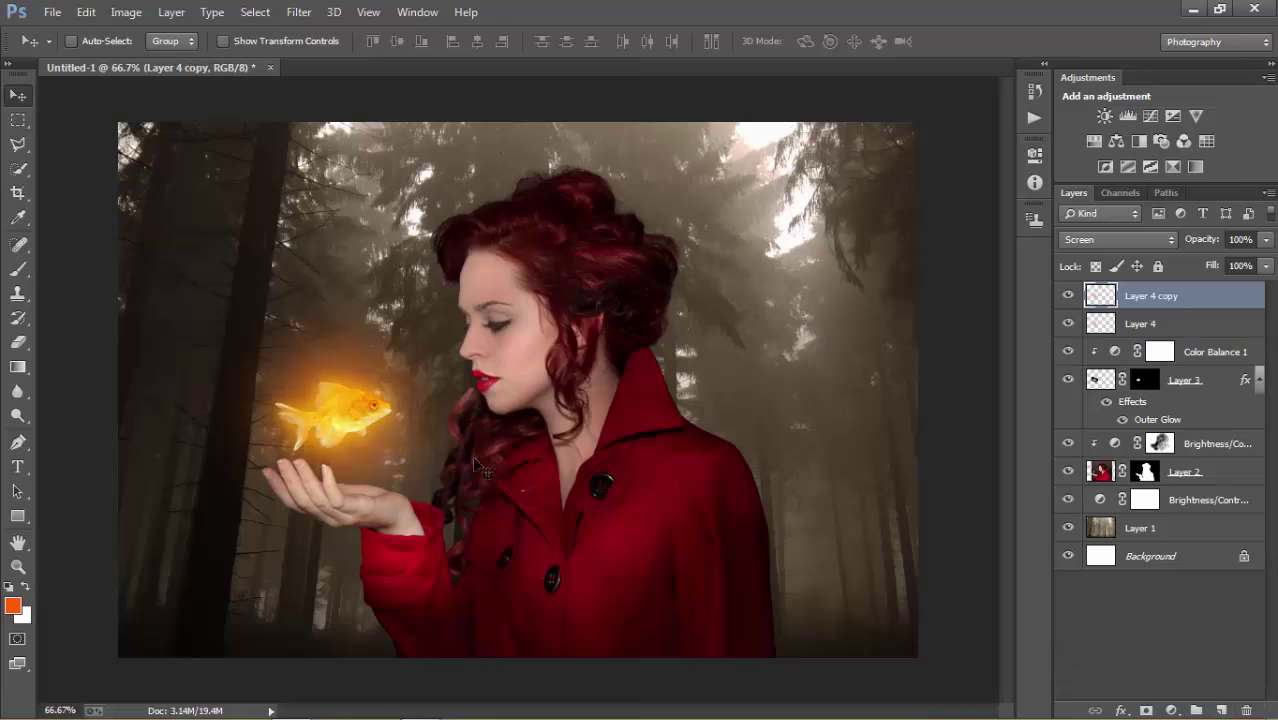
drag(344, 413, 343, 414)
click(1113, 473)
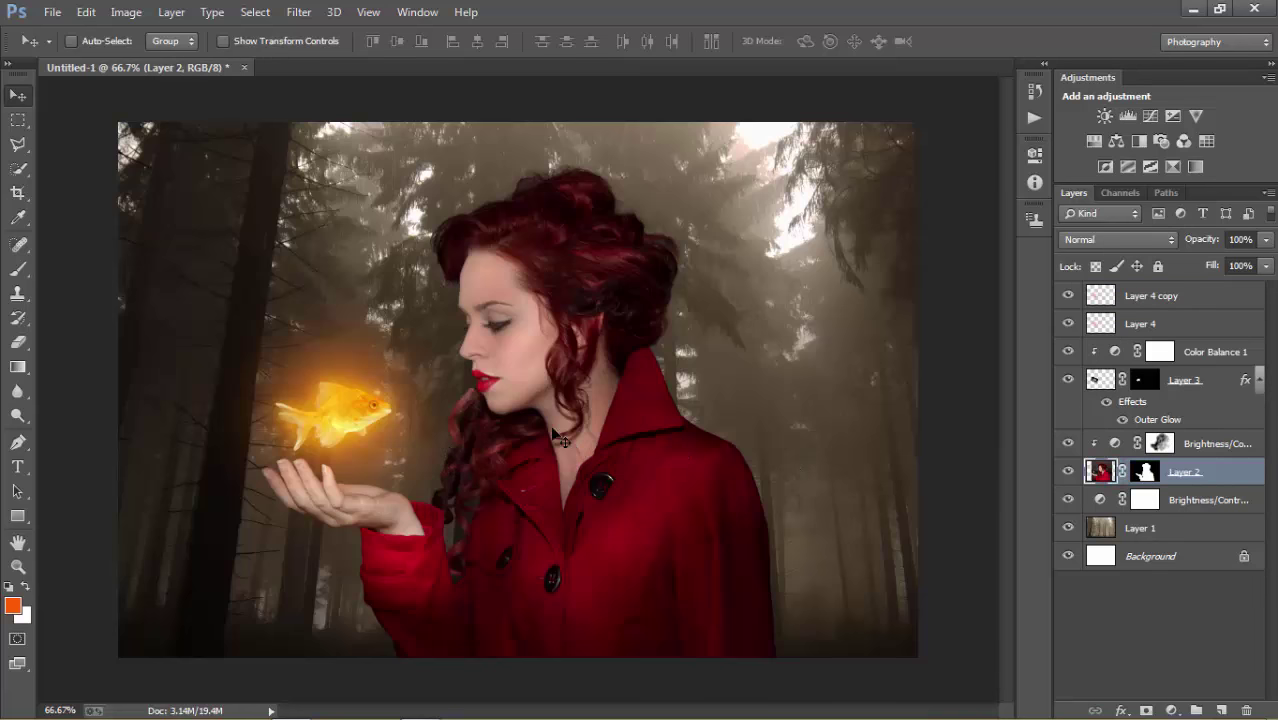
click(1213, 293)
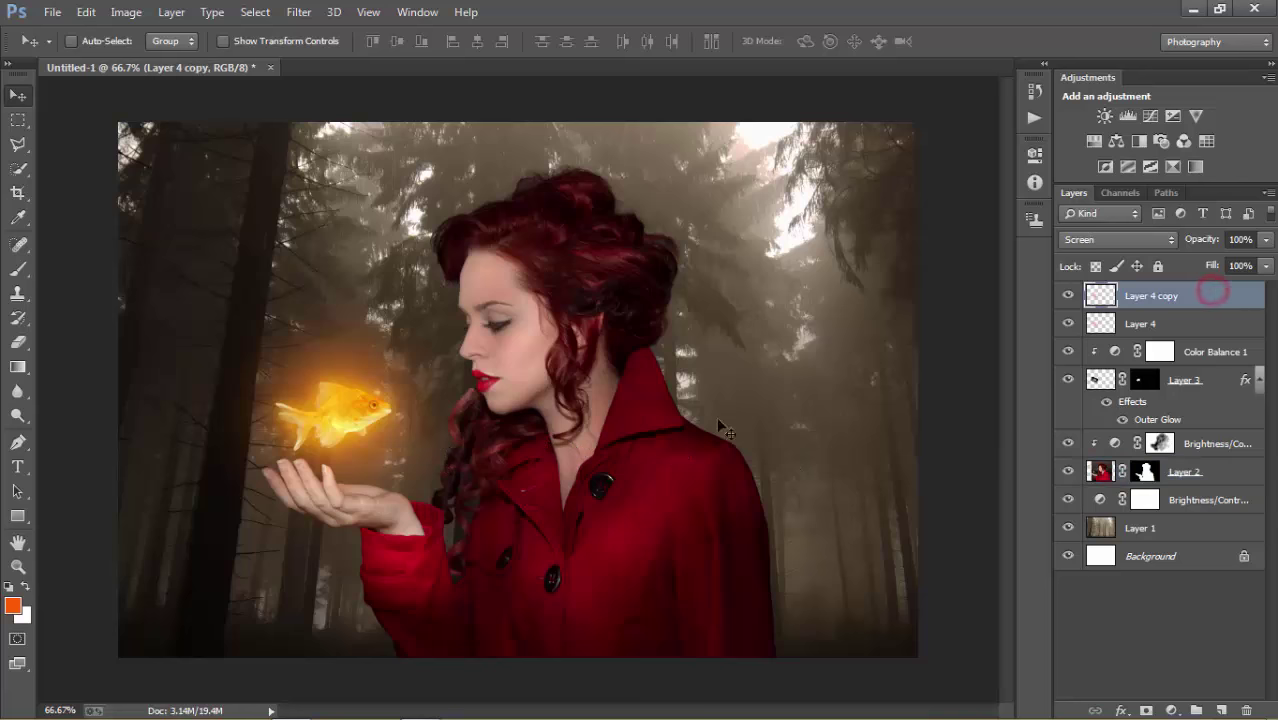
Reduce the brush size to 142 px.
click(18, 270)
right_click(494, 280)
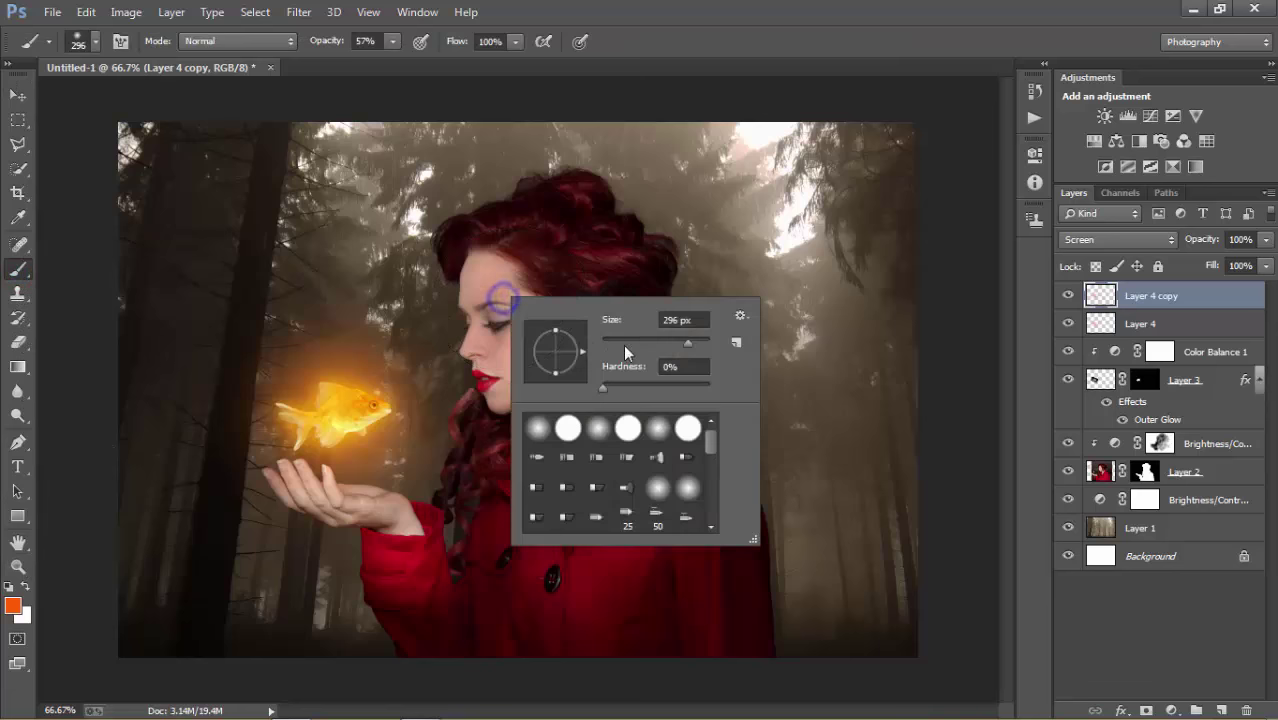
click(678, 341)
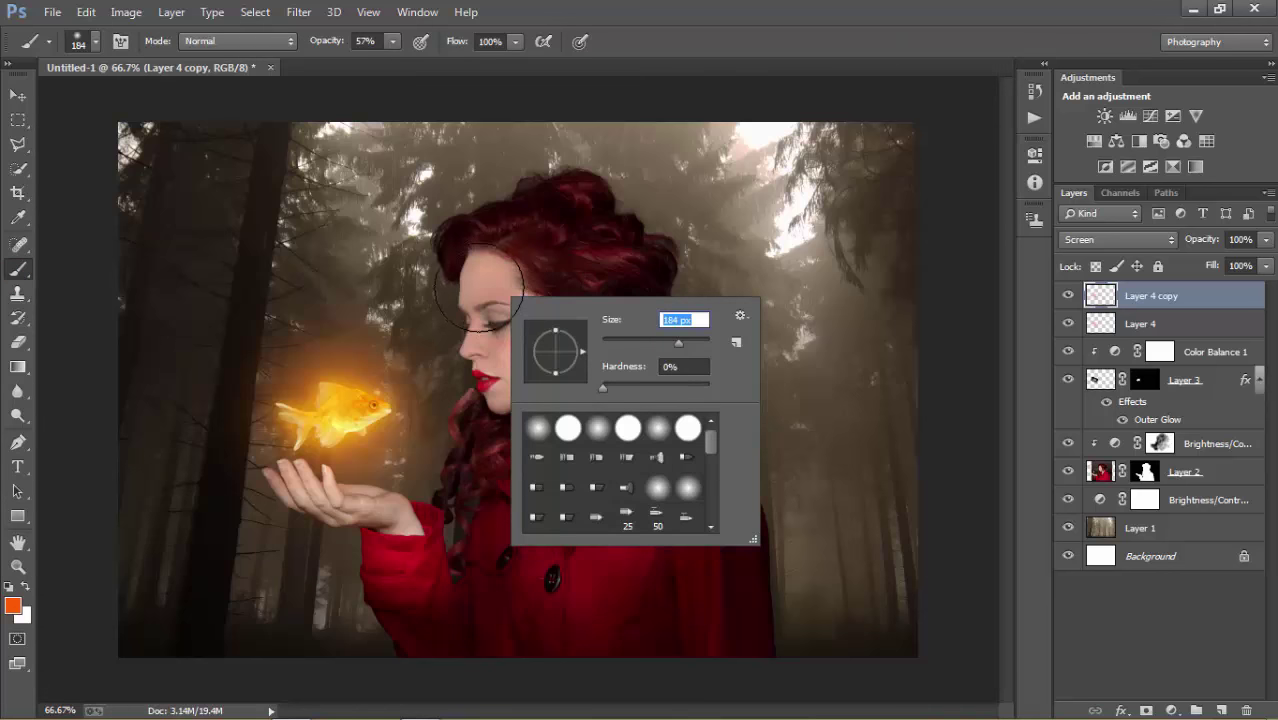
click(667, 341)
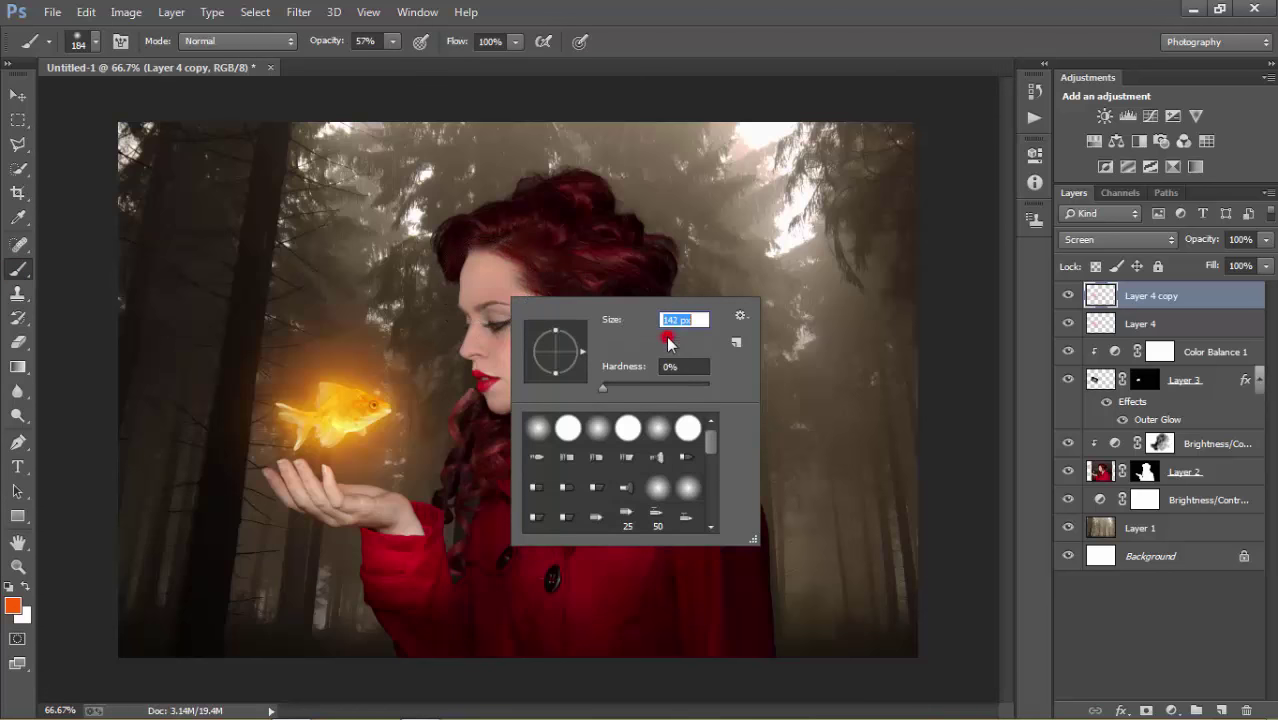
click(12, 96)
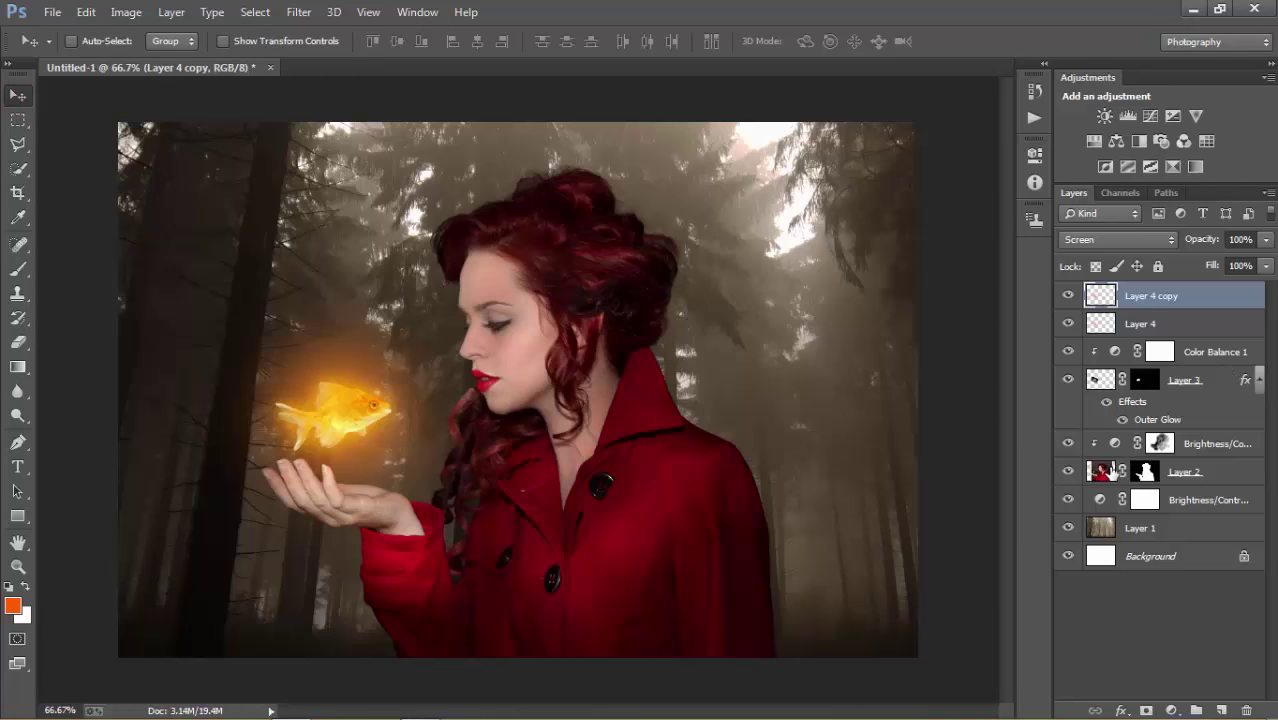
Add a new layer above Layer 2 and paint orange over the woman's hair and face.
click(1112, 472)
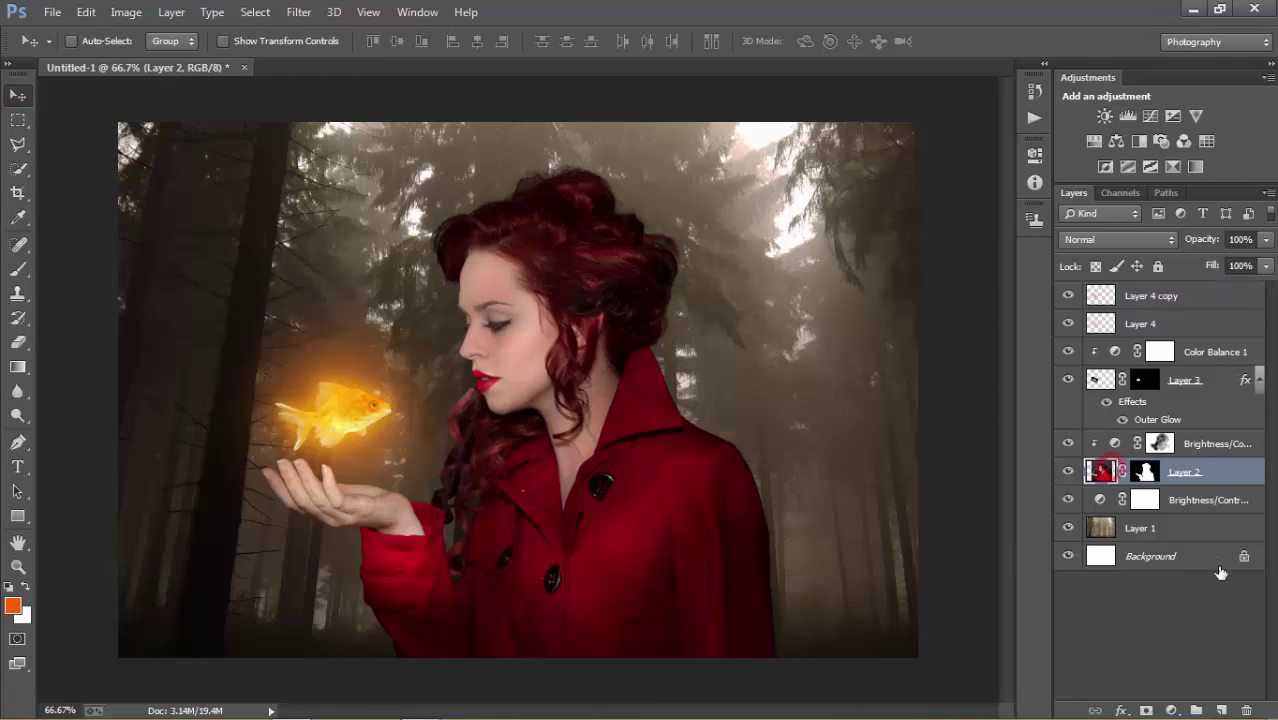
click(1222, 710)
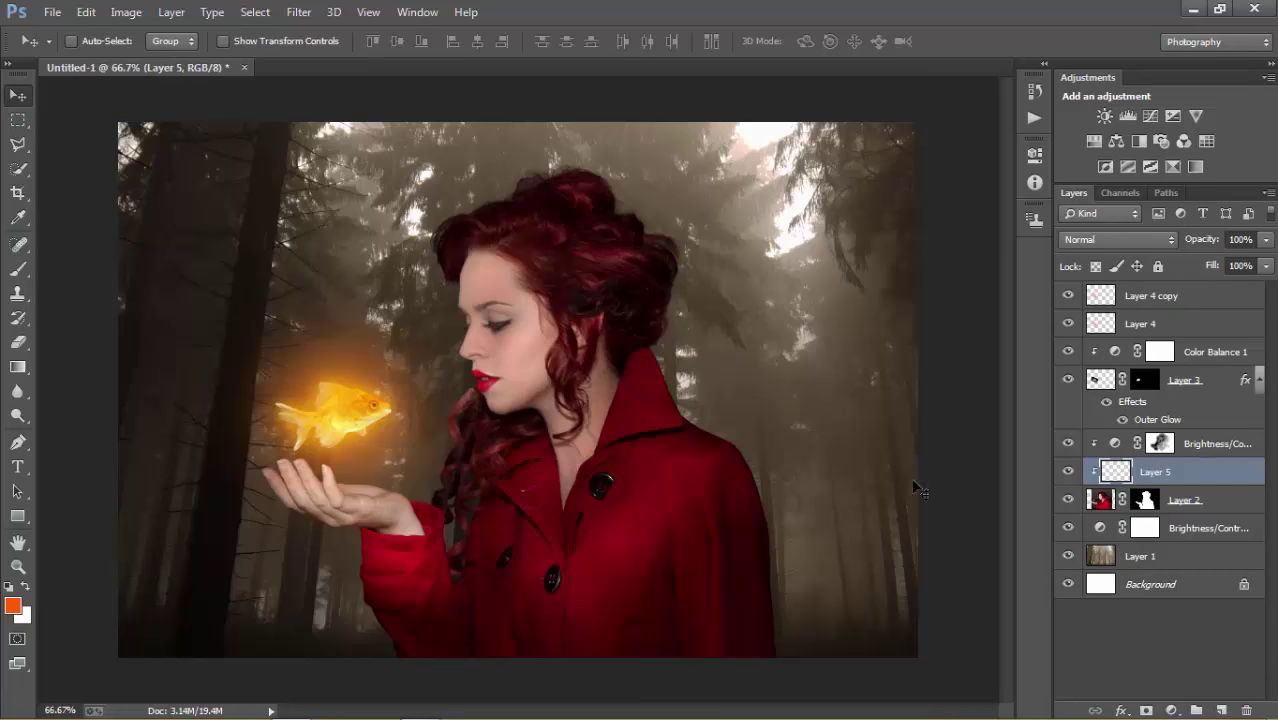
click(18, 269)
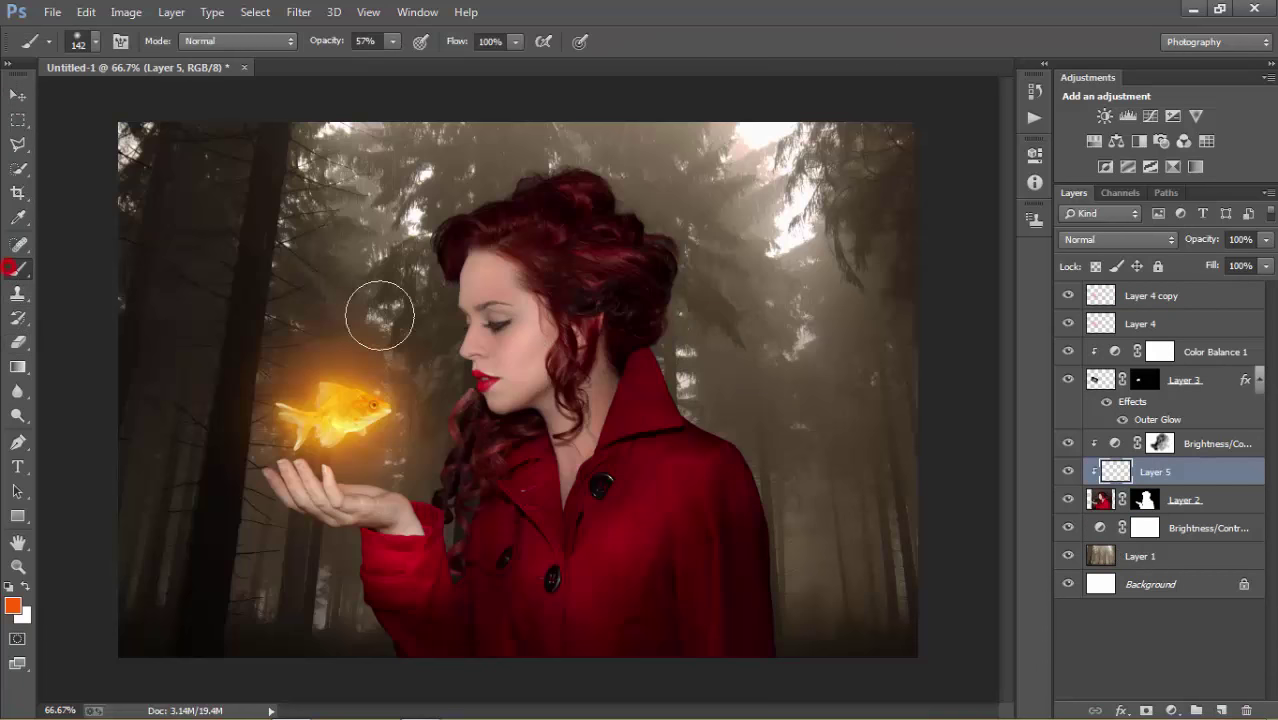
mouse_move(467, 244)
mouse_down()
mouse_move(456, 223)
mouse_move(437, 263)
mouse_move(437, 286)
mouse_move(472, 322)
mouse_move(456, 323)
mouse_move(478, 405)
mouse_move(442, 451)
mouse_move(442, 490)
mouse_move(395, 470)
mouse_move(410, 475)
mouse_move(414, 513)
mouse_move(271, 477)
mouse_move(285, 471)
mouse_up()
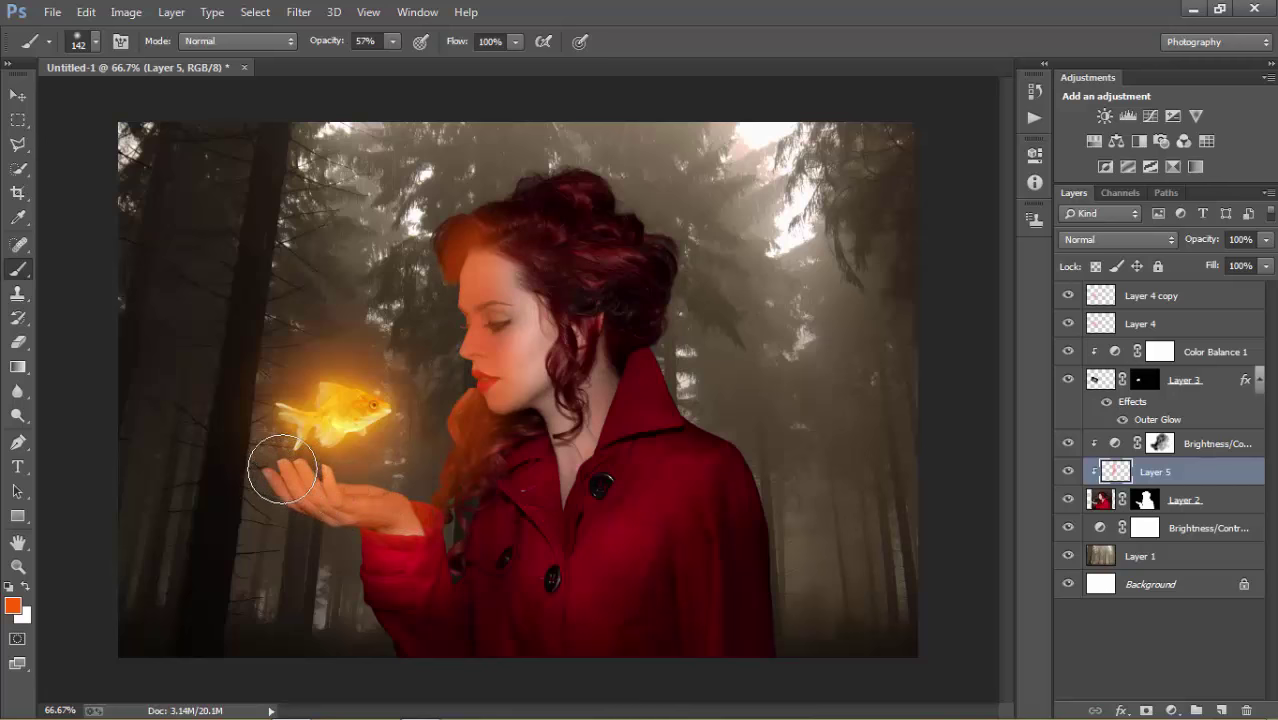
mouse_move(541, 443)
mouse_down()
mouse_move(530, 335)
mouse_move(490, 265)
mouse_move(512, 300)
mouse_move(510, 385)
mouse_move(560, 360)
mouse_up()
Replace the too-strong stroke with faint orange at 19% opacity on forehead and cheek.
key(ctrl+z)
drag(337, 42, 300, 42)
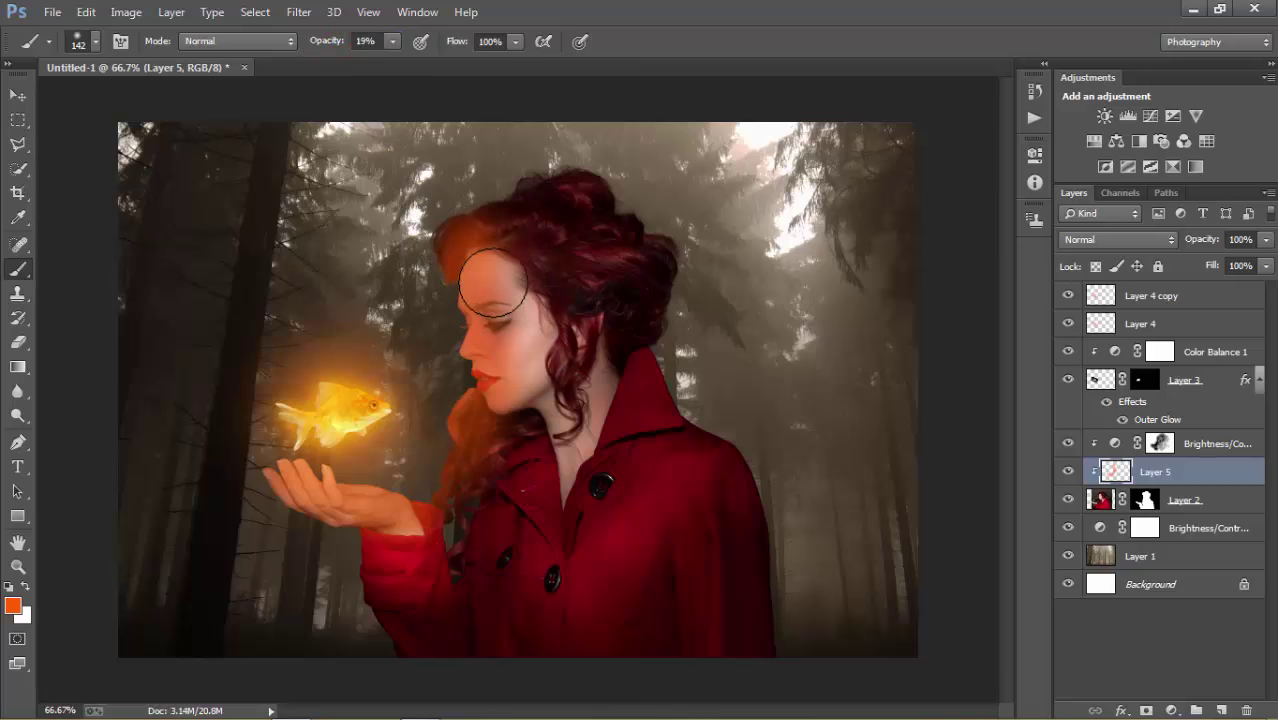
mouse_move(493, 282)
mouse_down()
mouse_move(521, 361)
mouse_move(491, 286)
mouse_move(528, 357)
mouse_move(530, 295)
mouse_move(511, 276)
mouse_move(534, 378)
mouse_move(525, 335)
mouse_move(575, 437)
mouse_up()
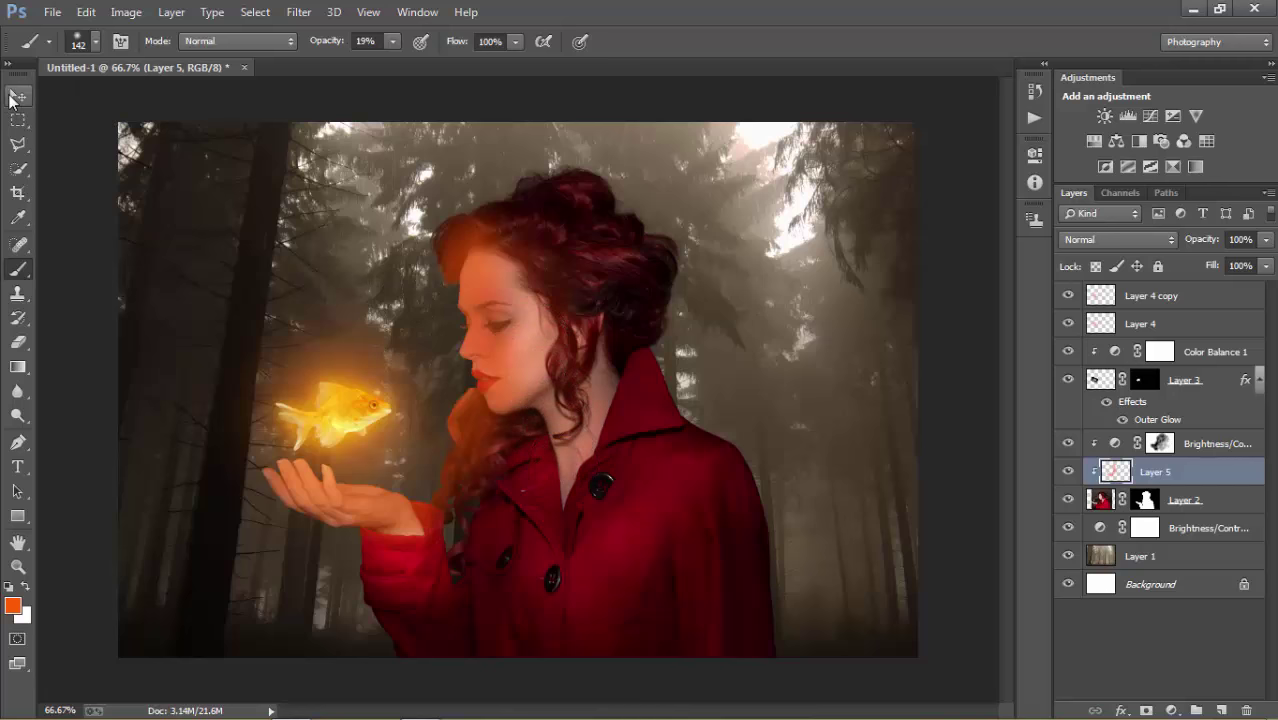
click(12, 97)
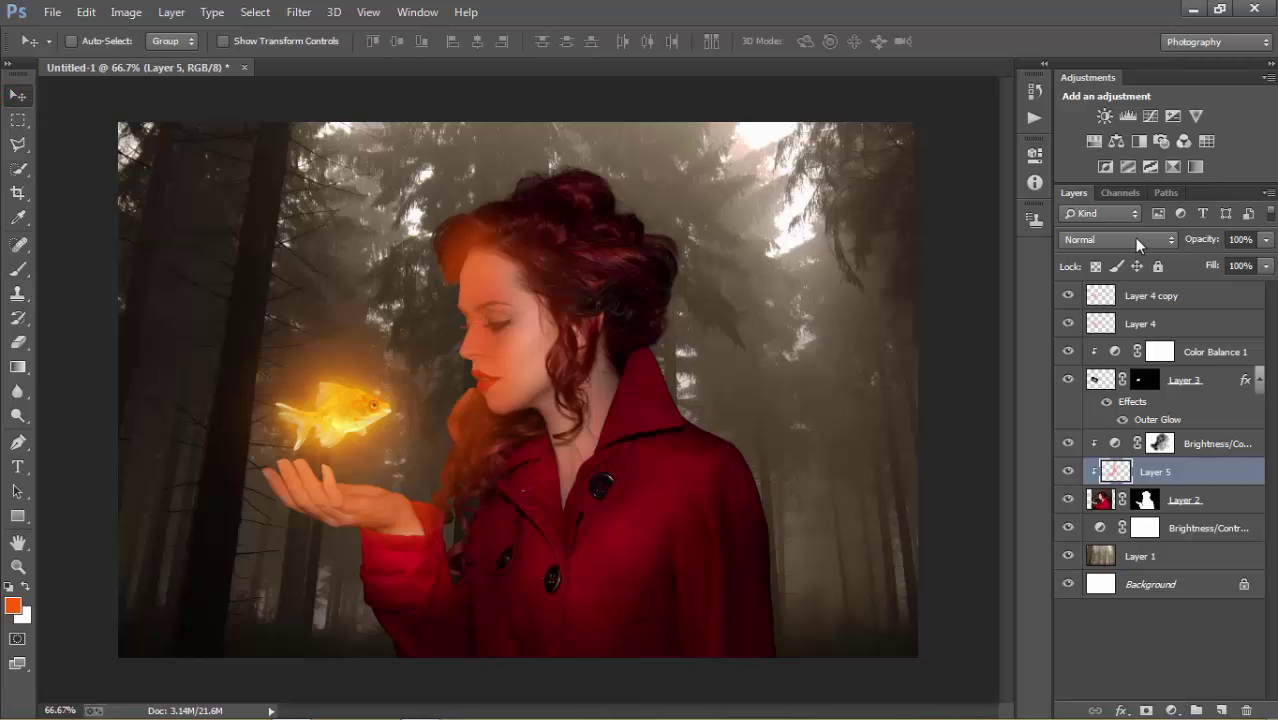
Set Layer 5's blend mode to Overlay, trying Screen first.
click(1134, 237)
click(1100, 169)
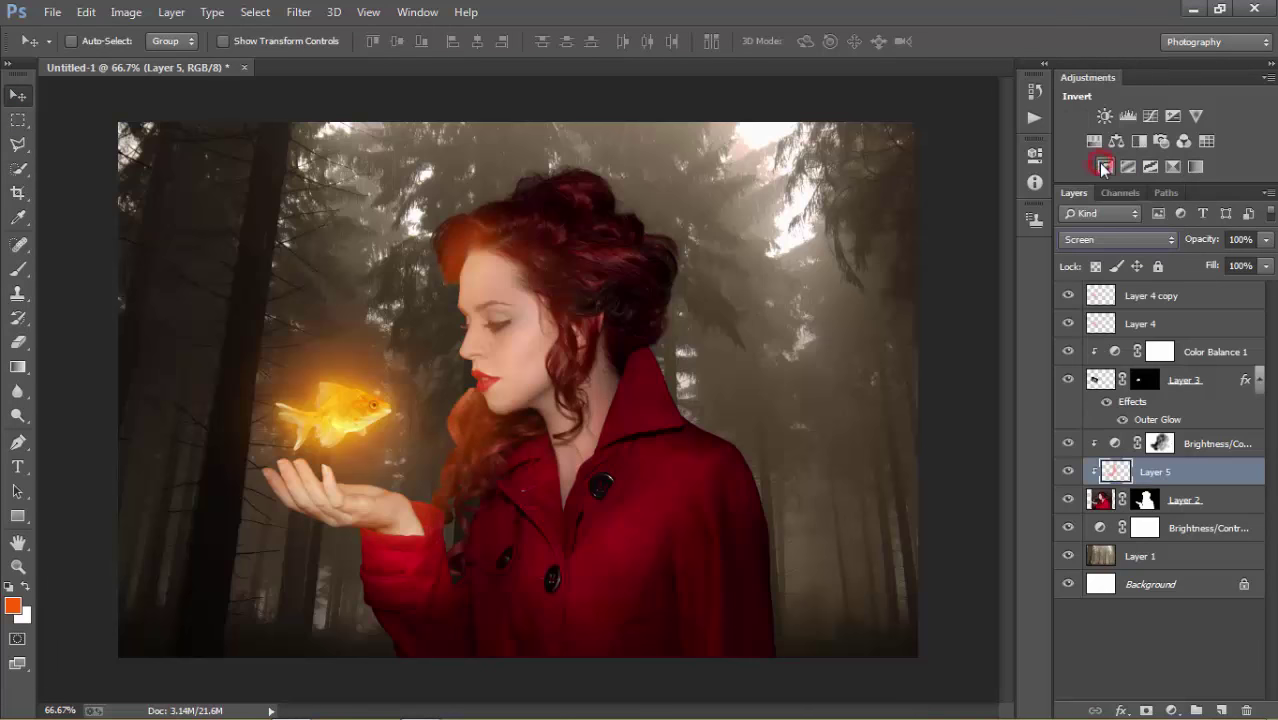
click(1106, 241)
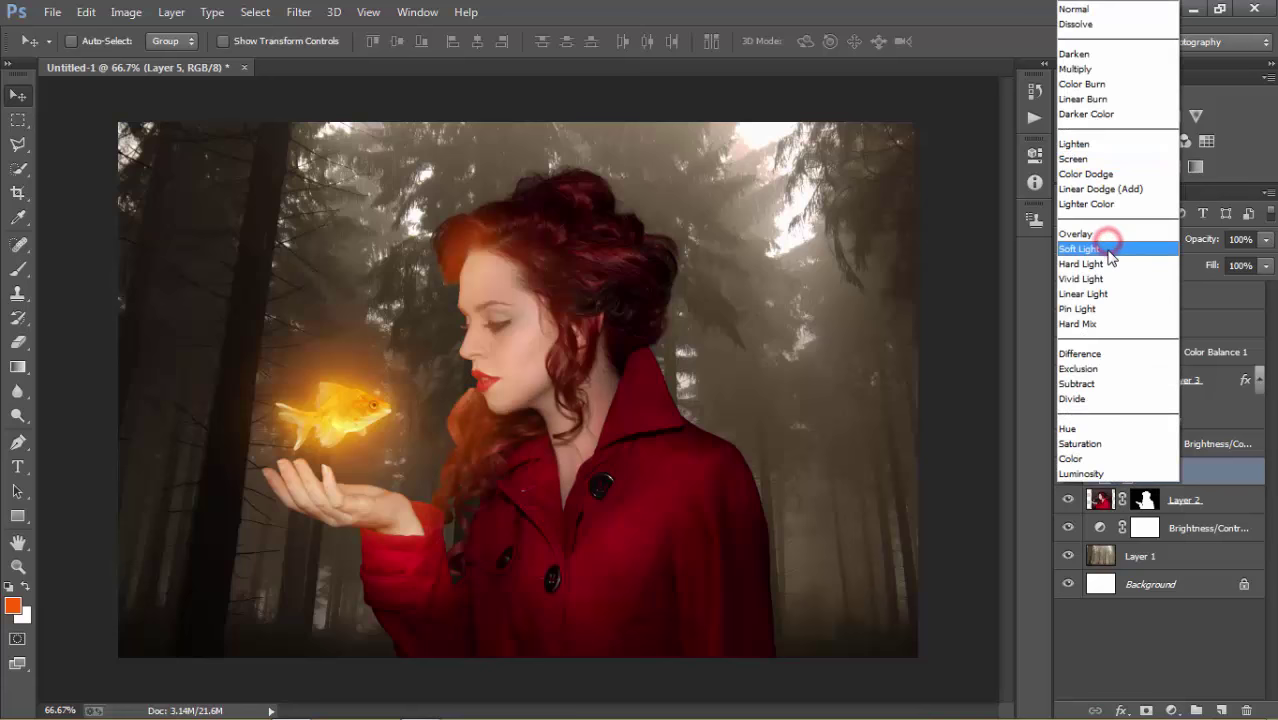
click(1099, 235)
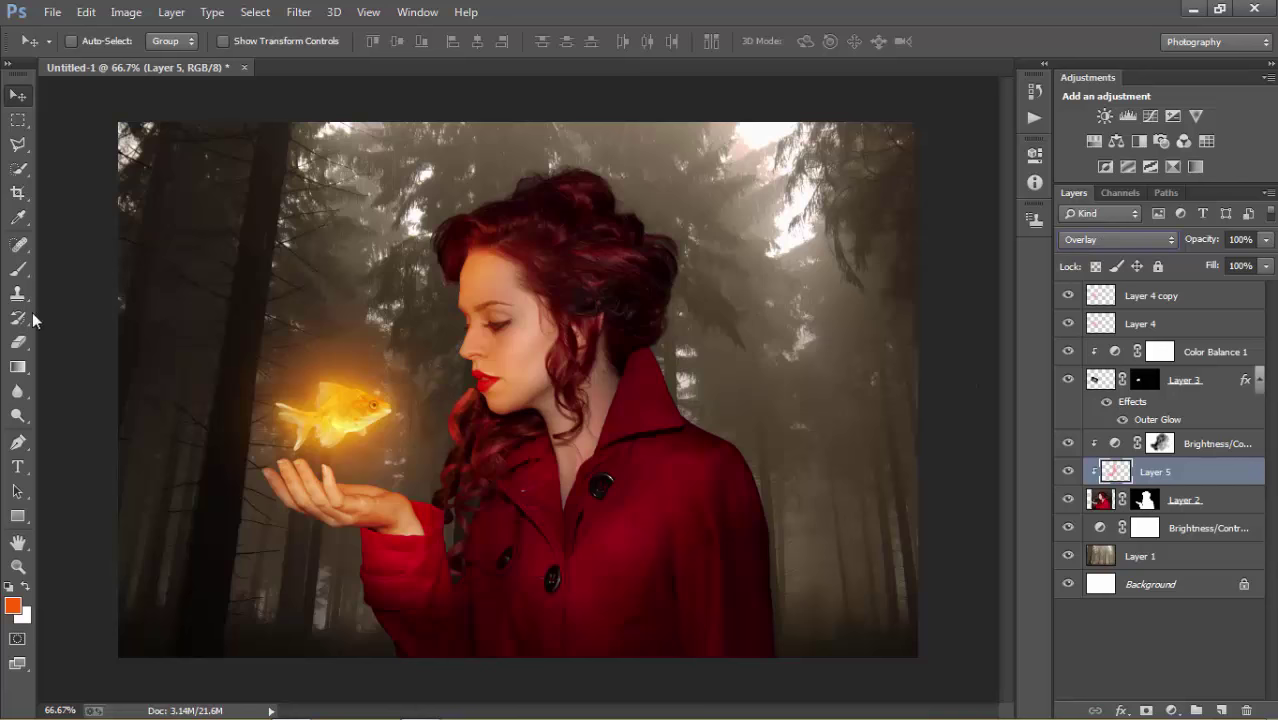
At 39% brush opacity, paint warmth over the hair, face, eye area and fish glow.
click(18, 270)
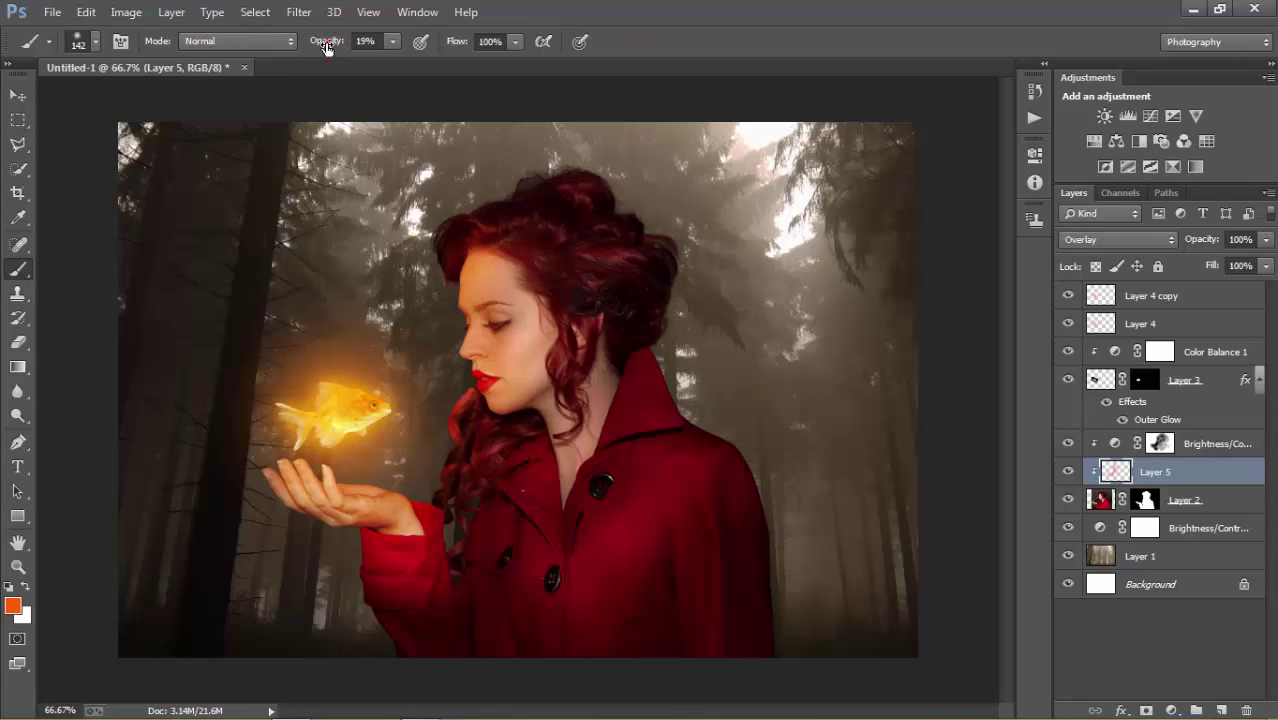
drag(328, 46, 344, 46)
click(665, 478)
key(ctrl+z)
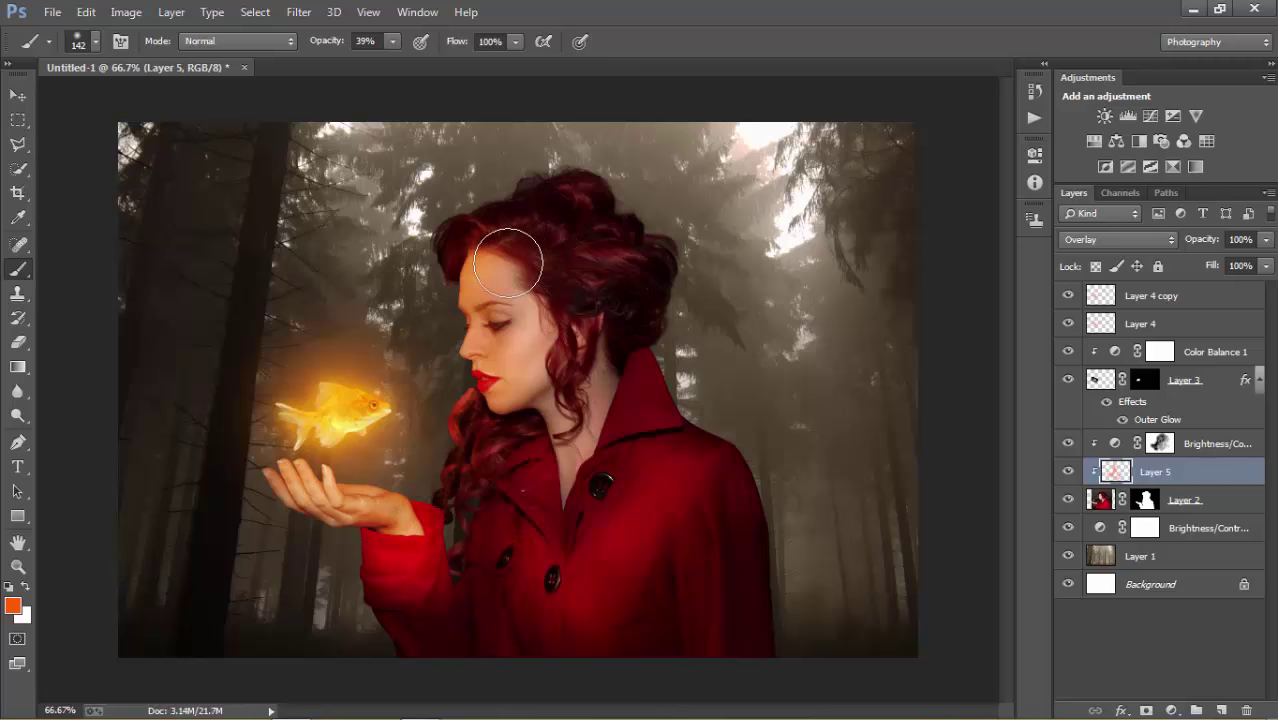
drag(499, 257, 478, 329)
click(471, 330)
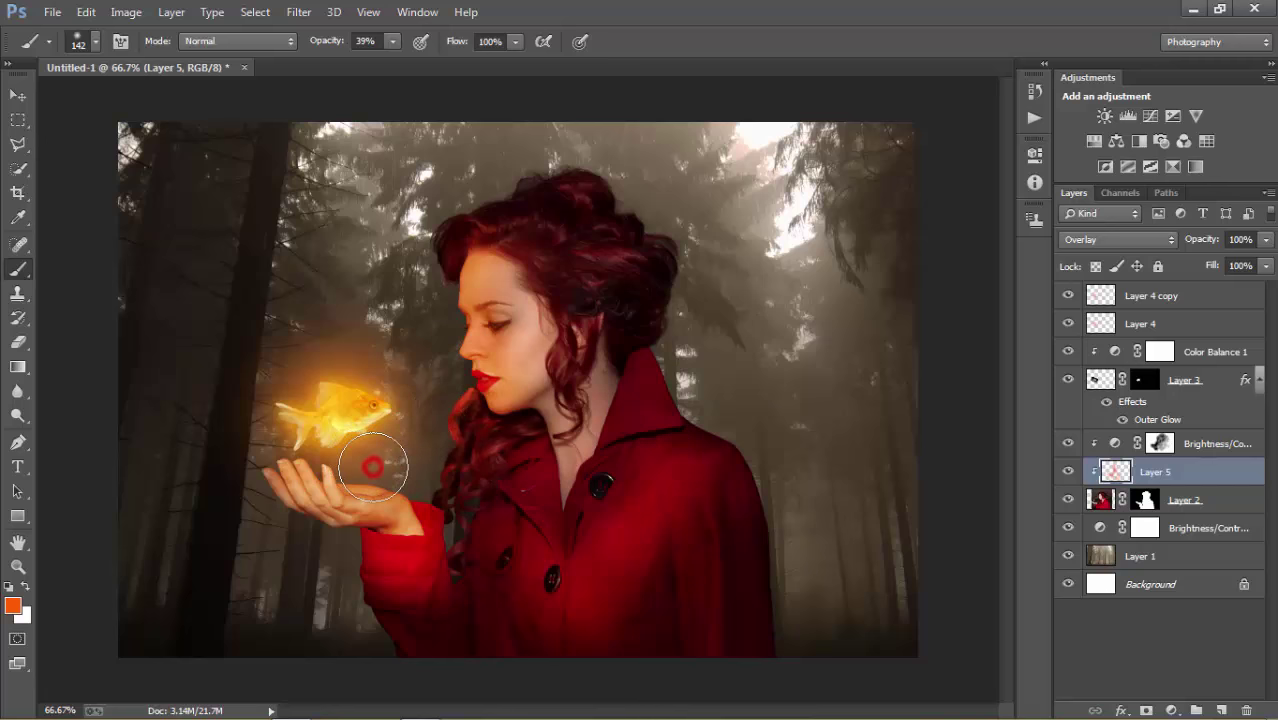
drag(372, 467, 389, 457)
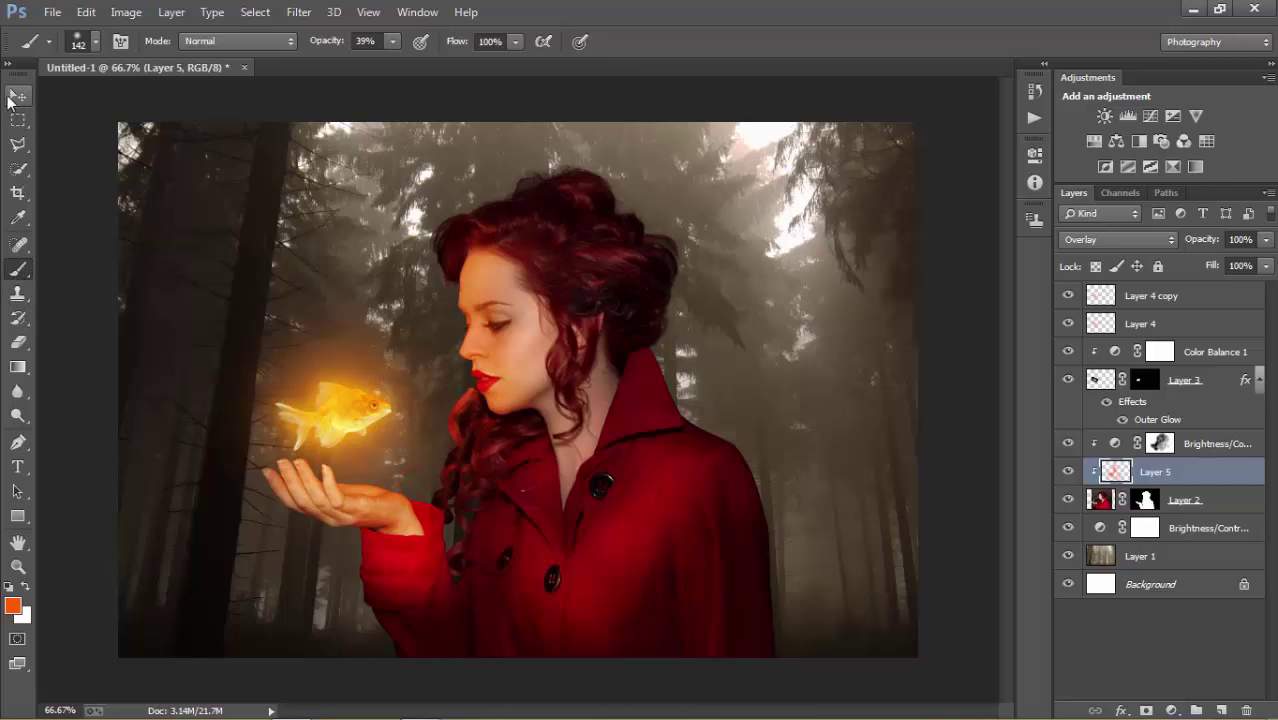
click(14, 97)
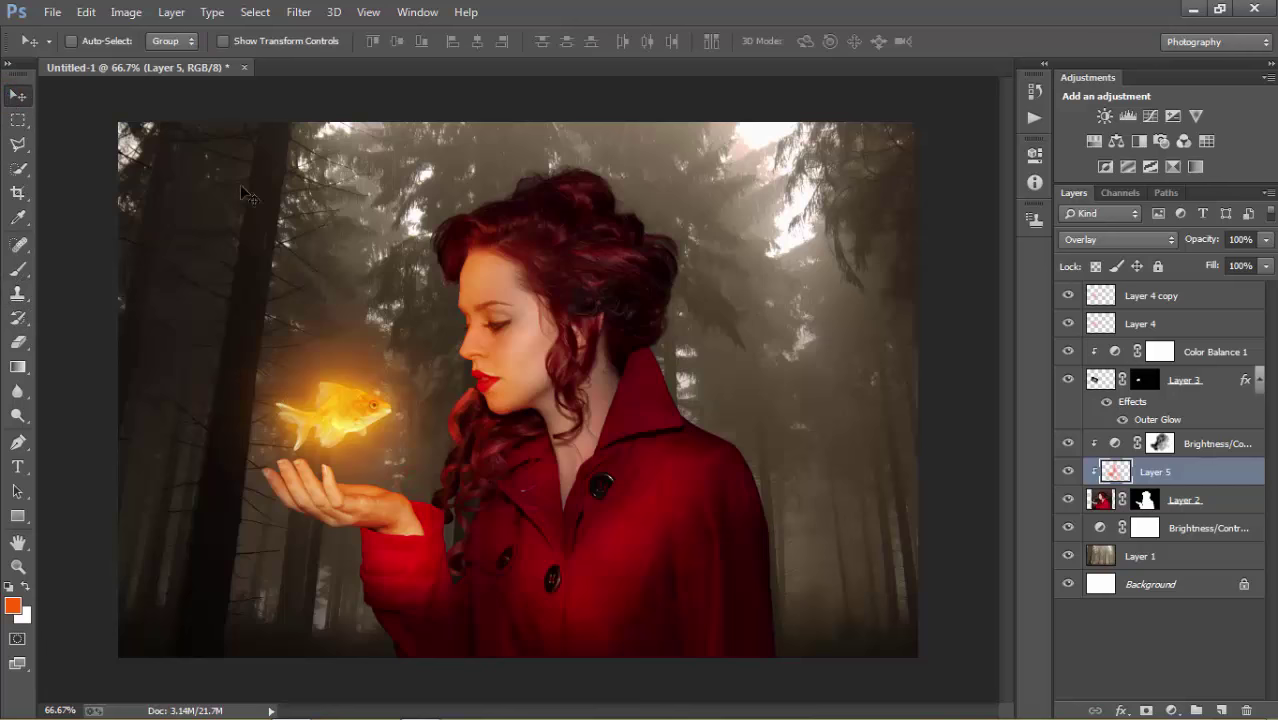
Remove a stray red-orange dab painted on the hair.
click(18, 268)
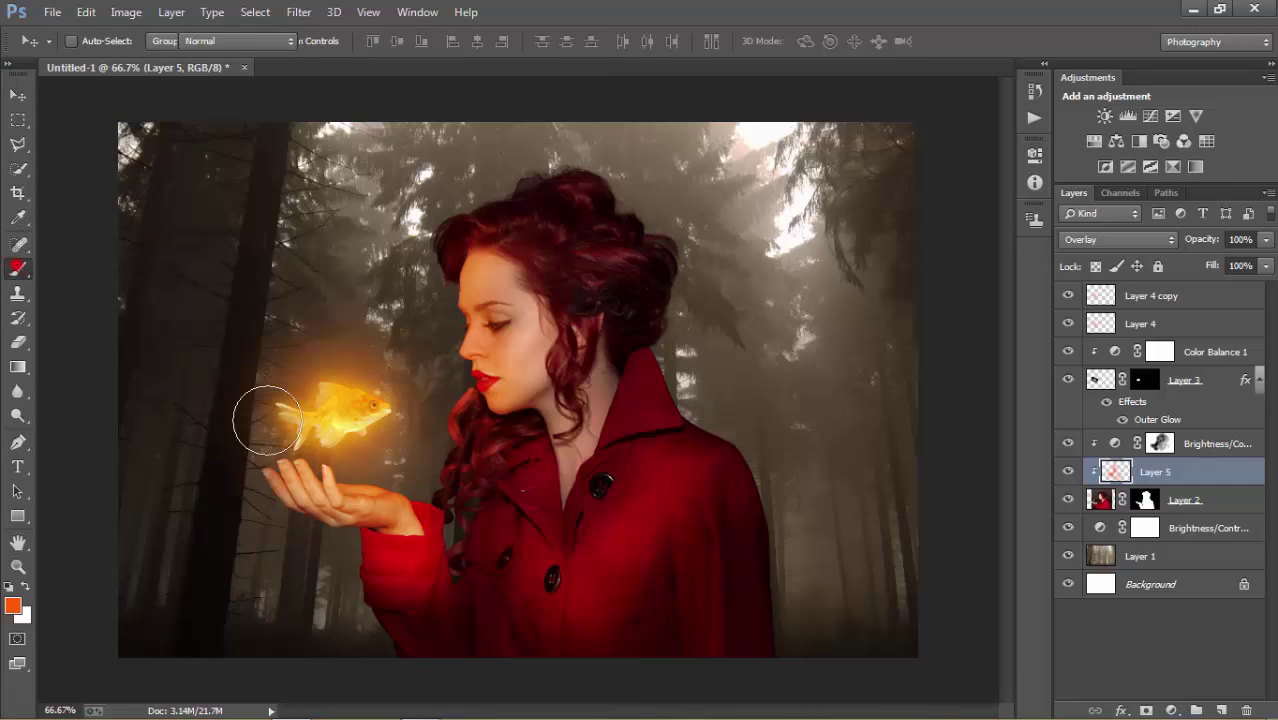
click(446, 480)
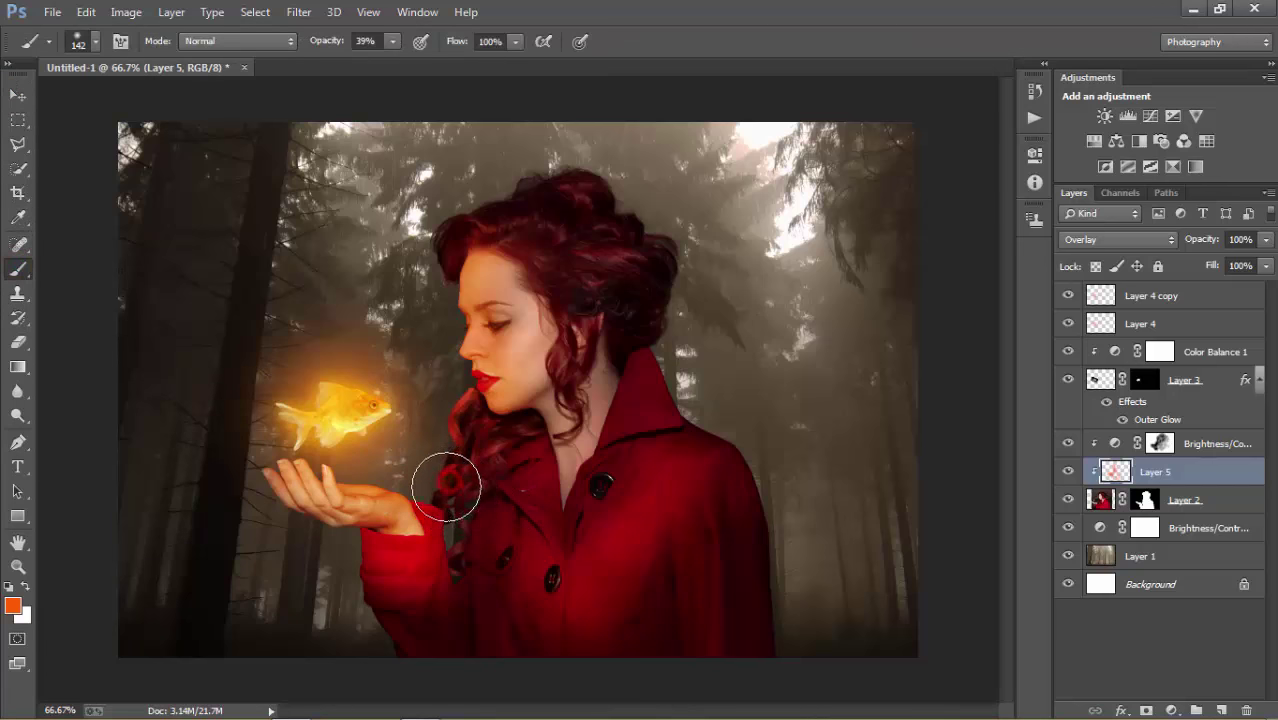
key(ctrl+z)
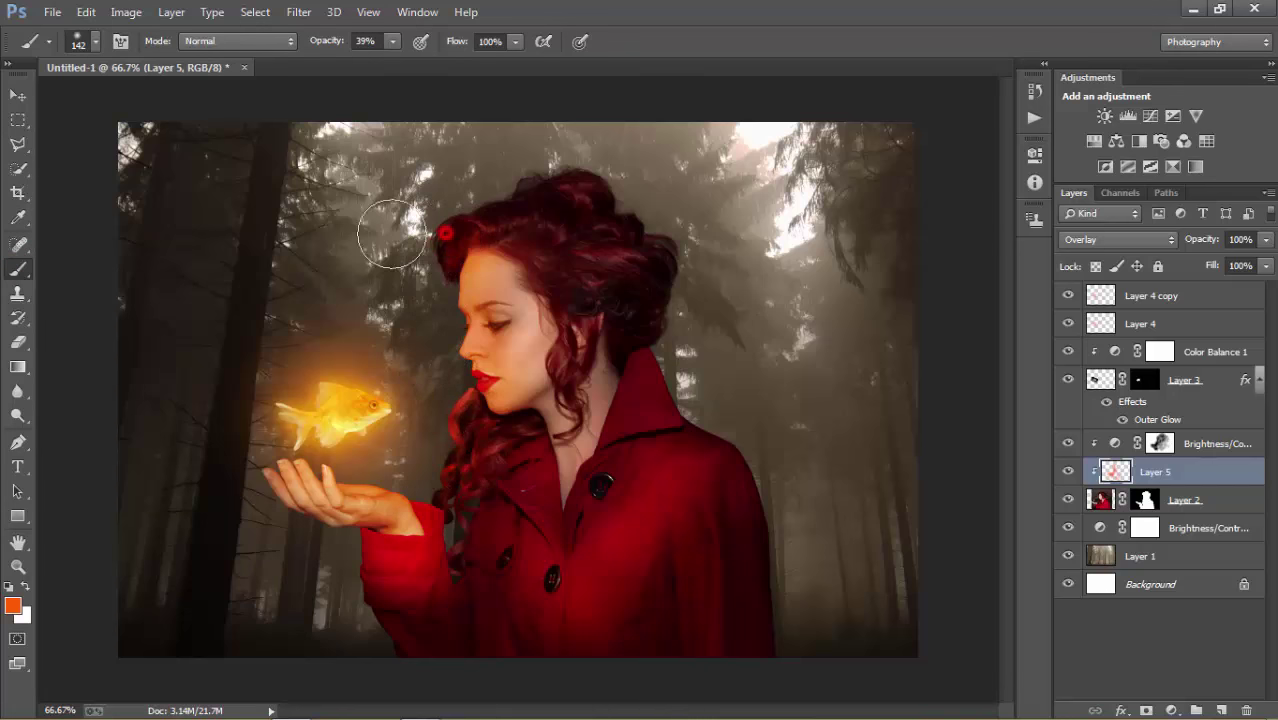
click(20, 94)
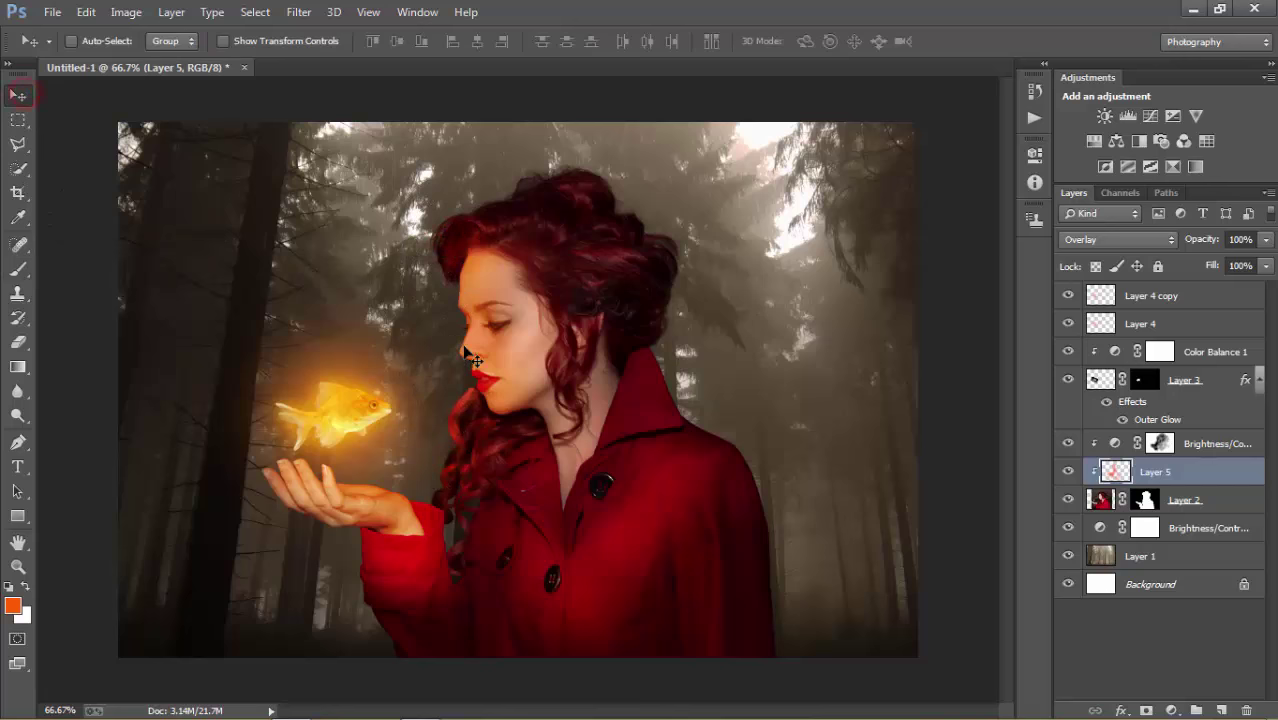
click(18, 269)
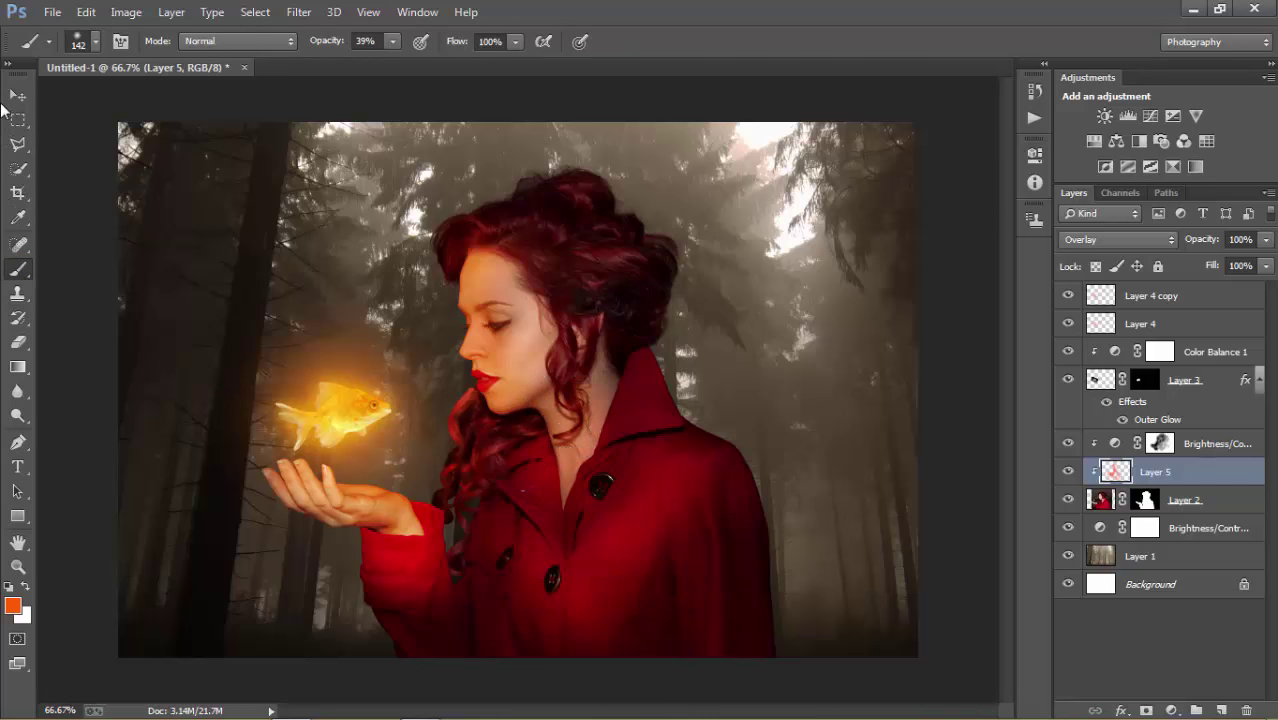
click(14, 97)
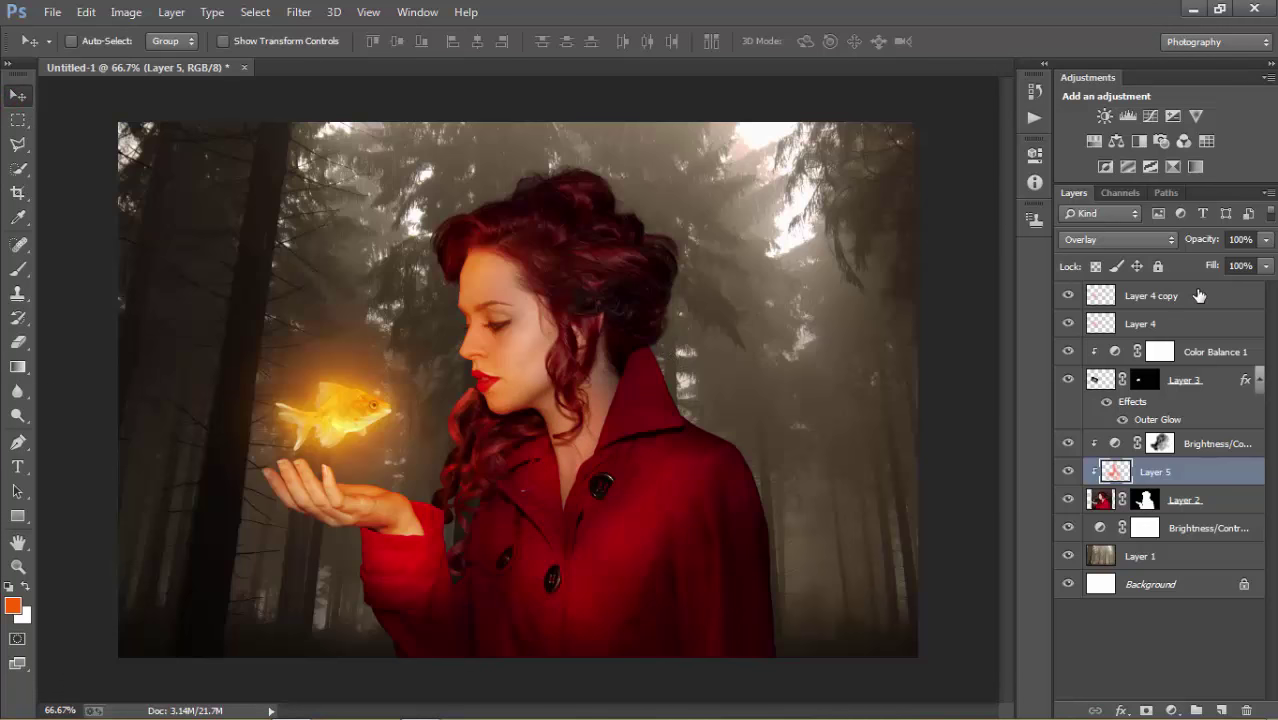
Add a Color Balance layer above Layer 1 with midtones Cyan -85 and Blue +64.
click(1199, 296)
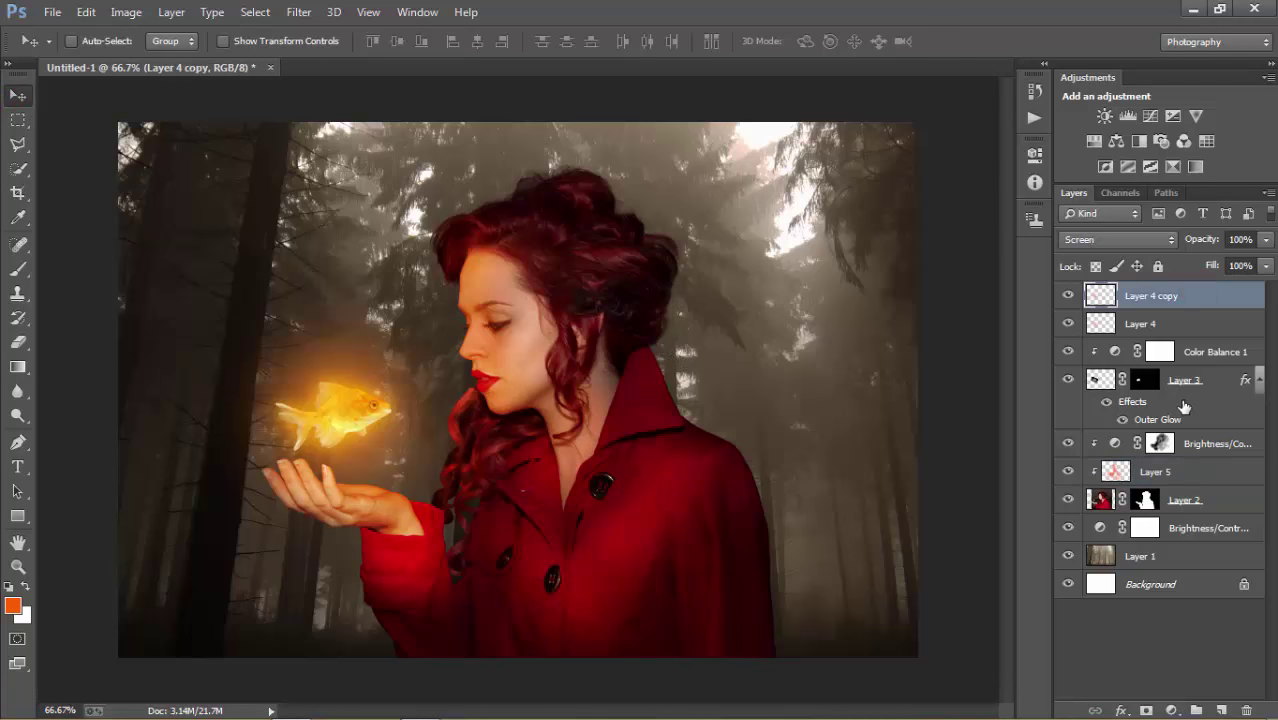
click(1100, 554)
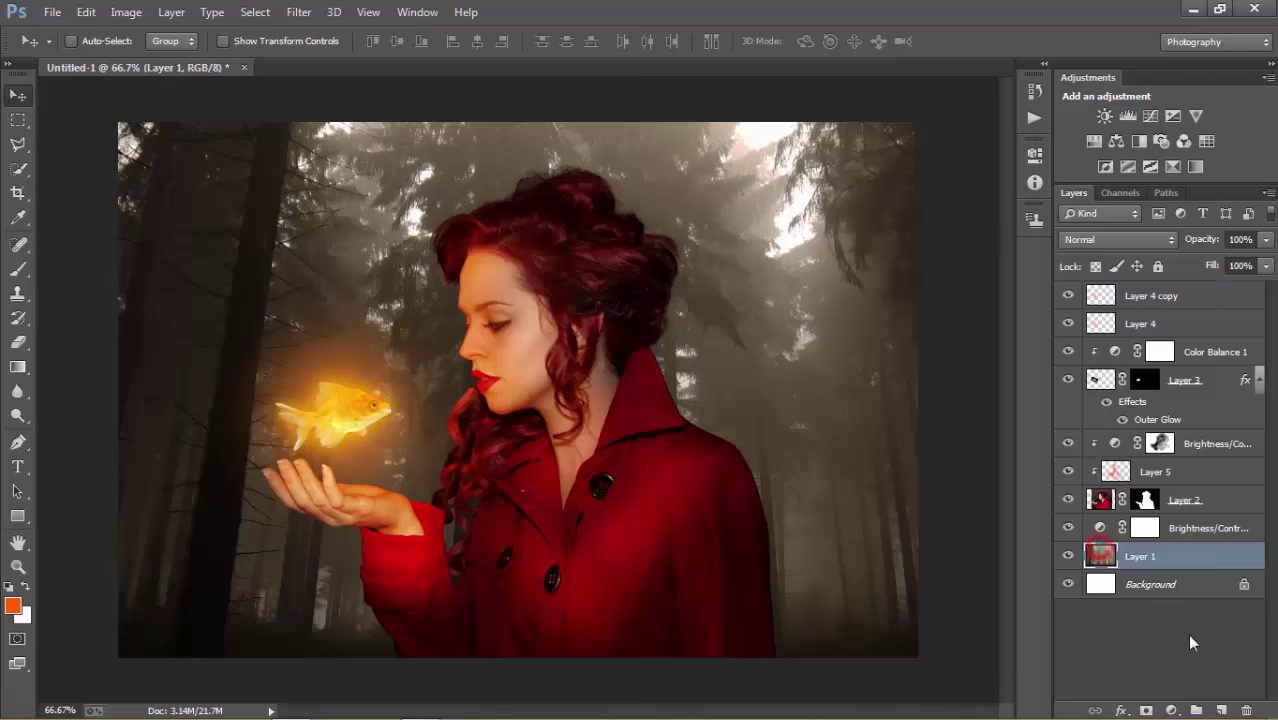
click(1172, 709)
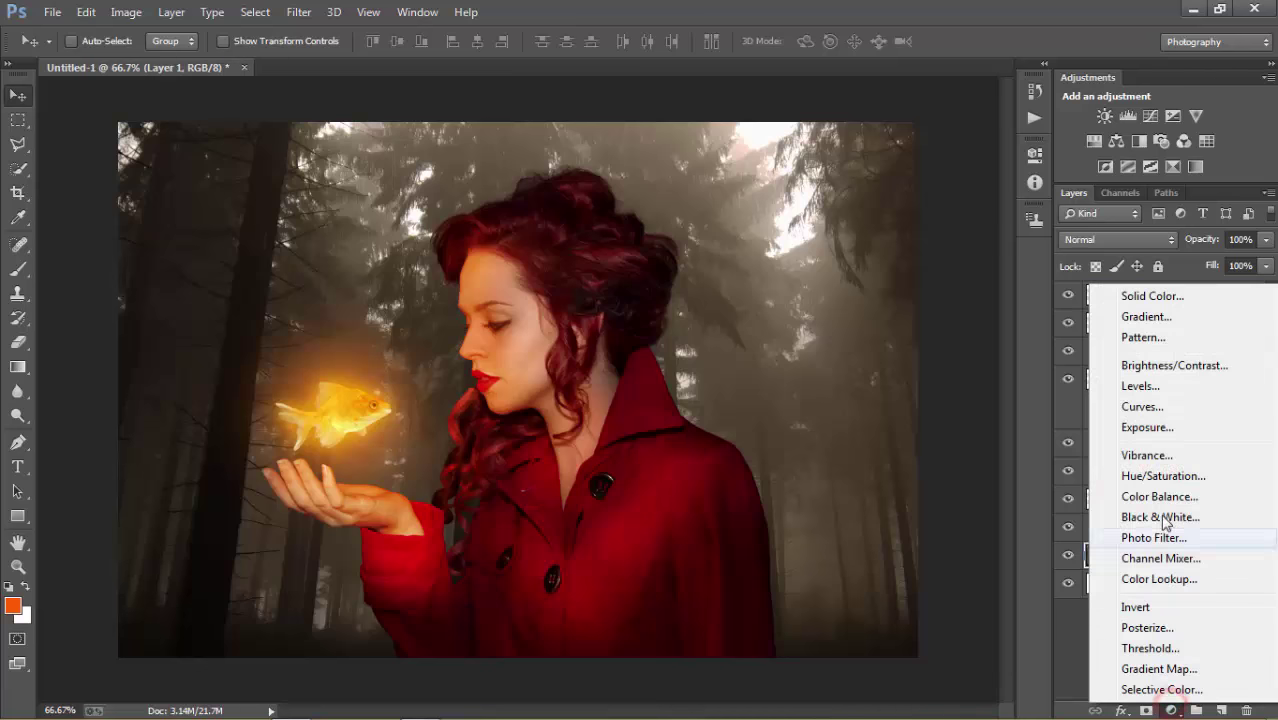
click(1152, 497)
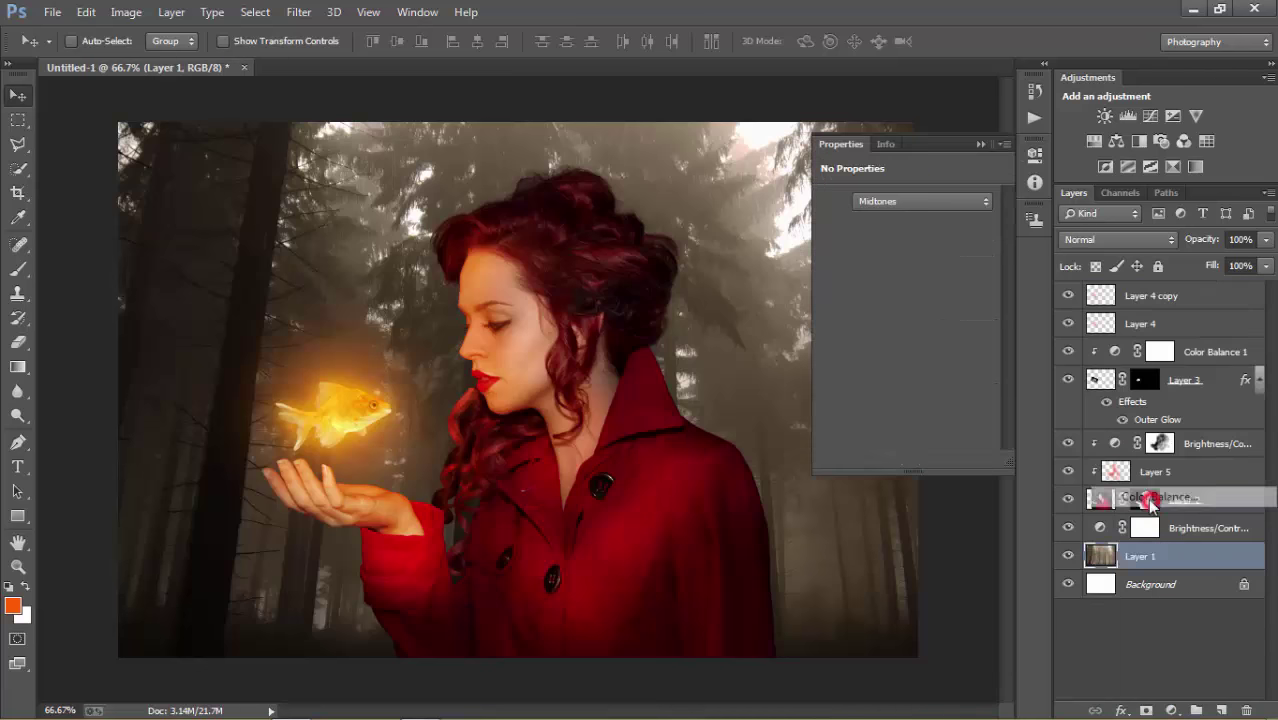
drag(879, 249, 851, 244)
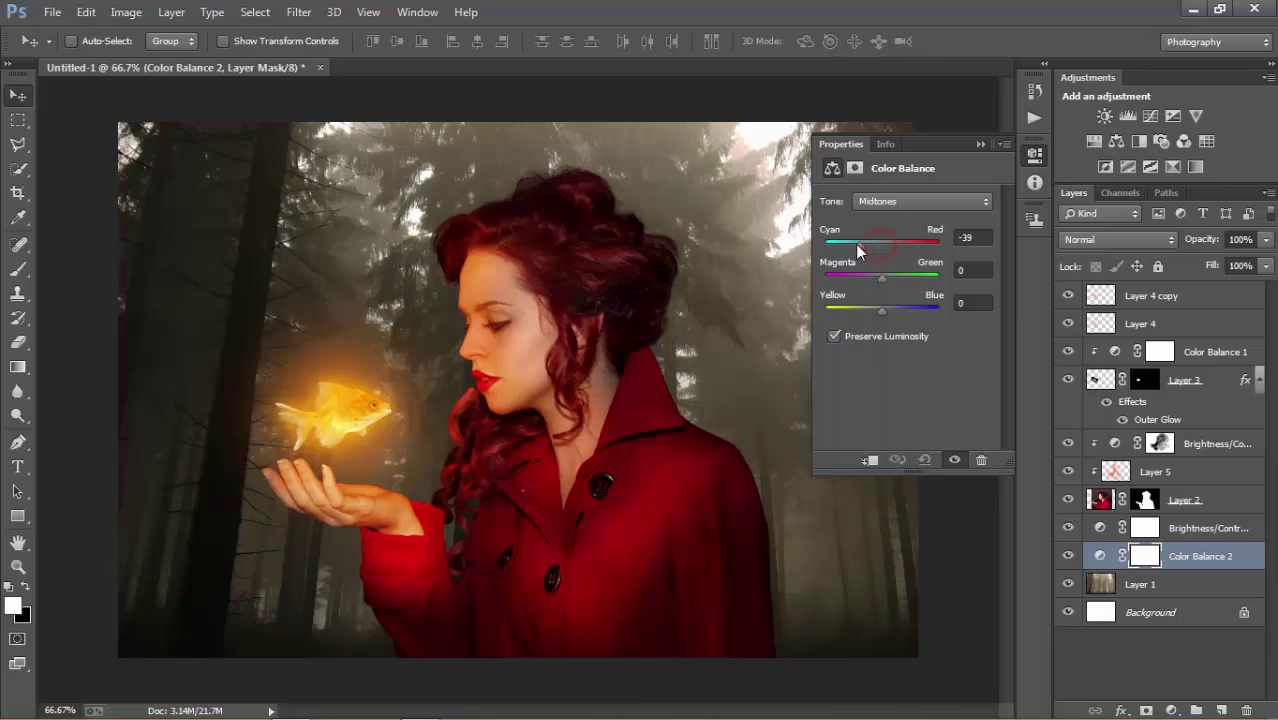
drag(879, 310, 904, 311)
drag(845, 252, 836, 251)
drag(931, 308, 935, 309)
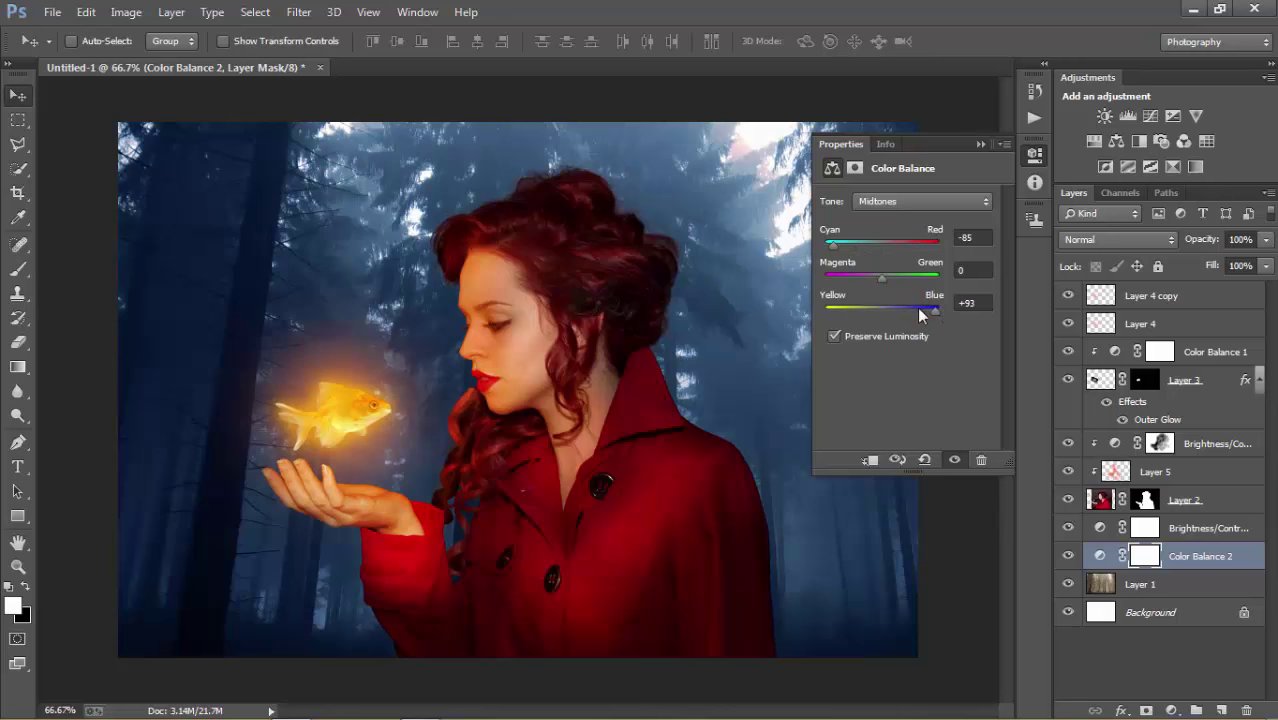
drag(921, 309, 917, 310)
click(977, 147)
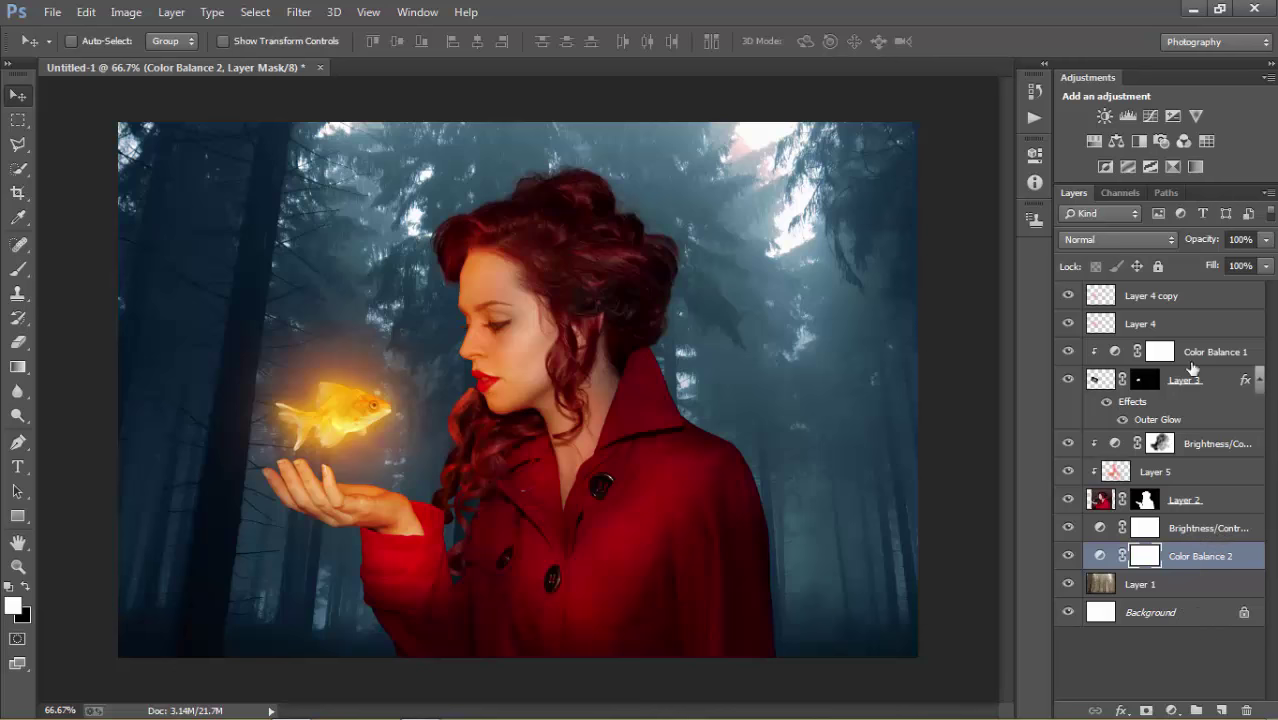
click(1203, 298)
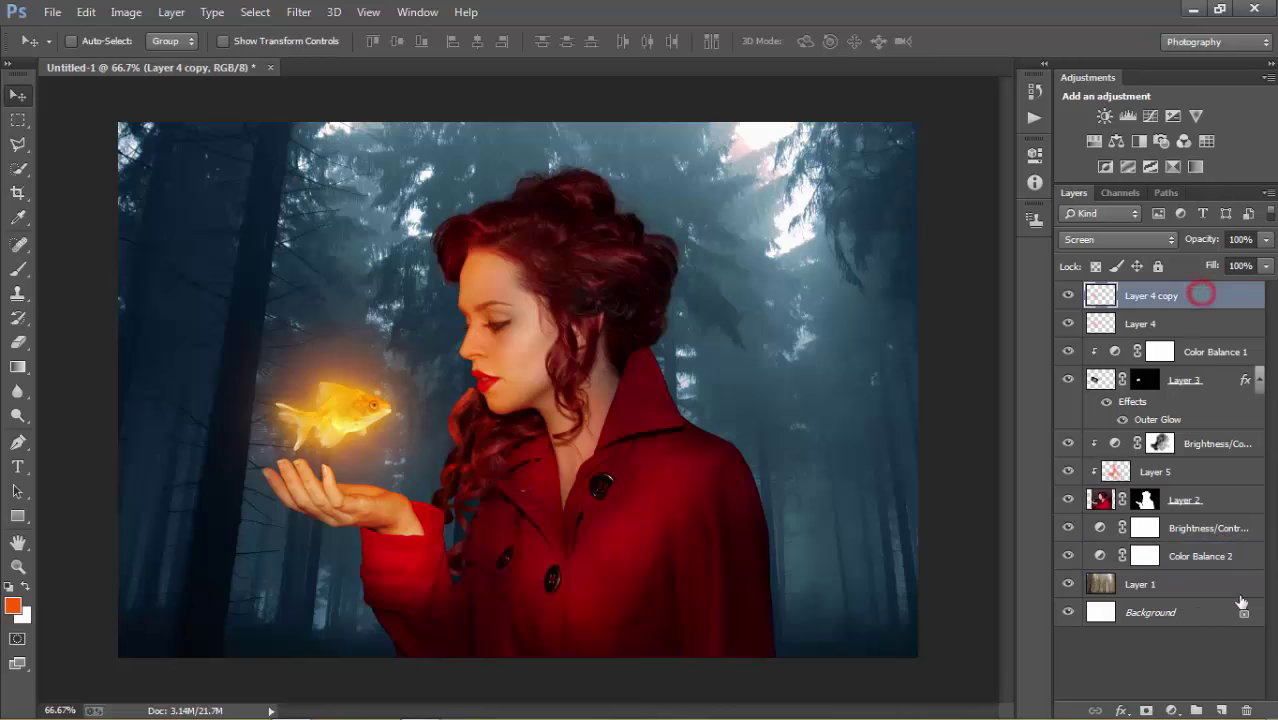
Create an empty Layer 6 above Layer 4 copy.
click(1221, 709)
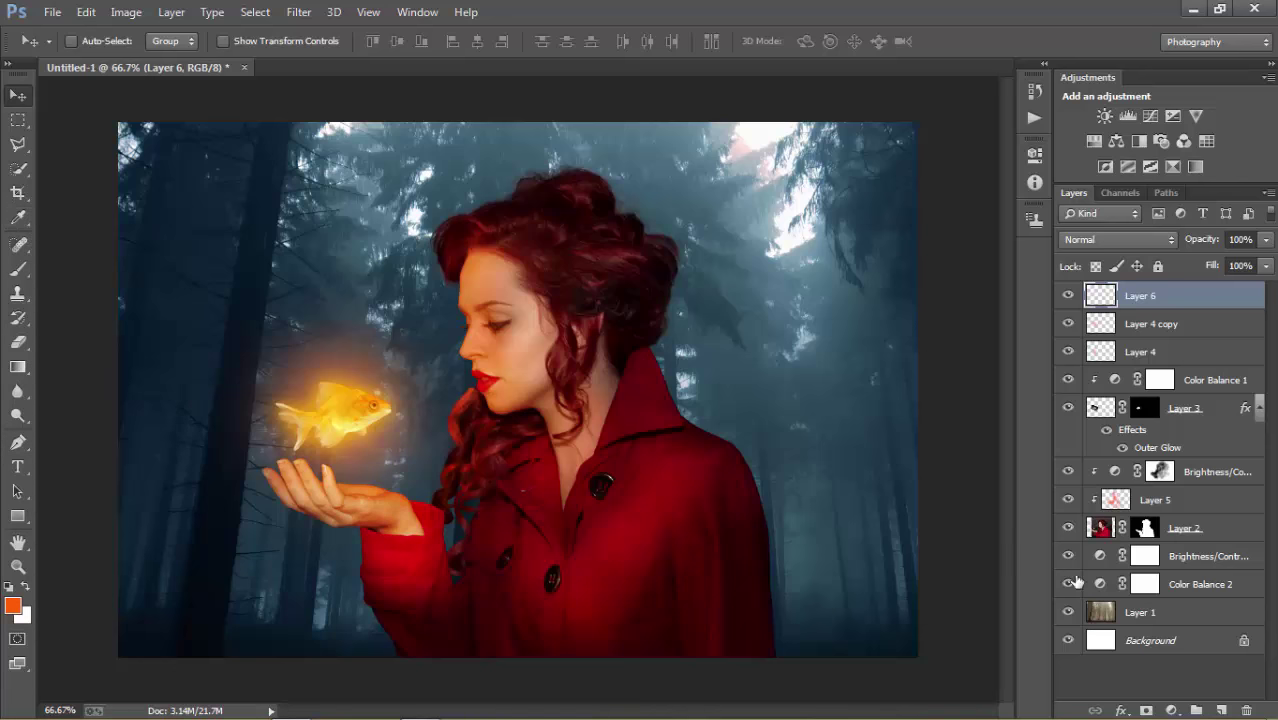
click(1175, 588)
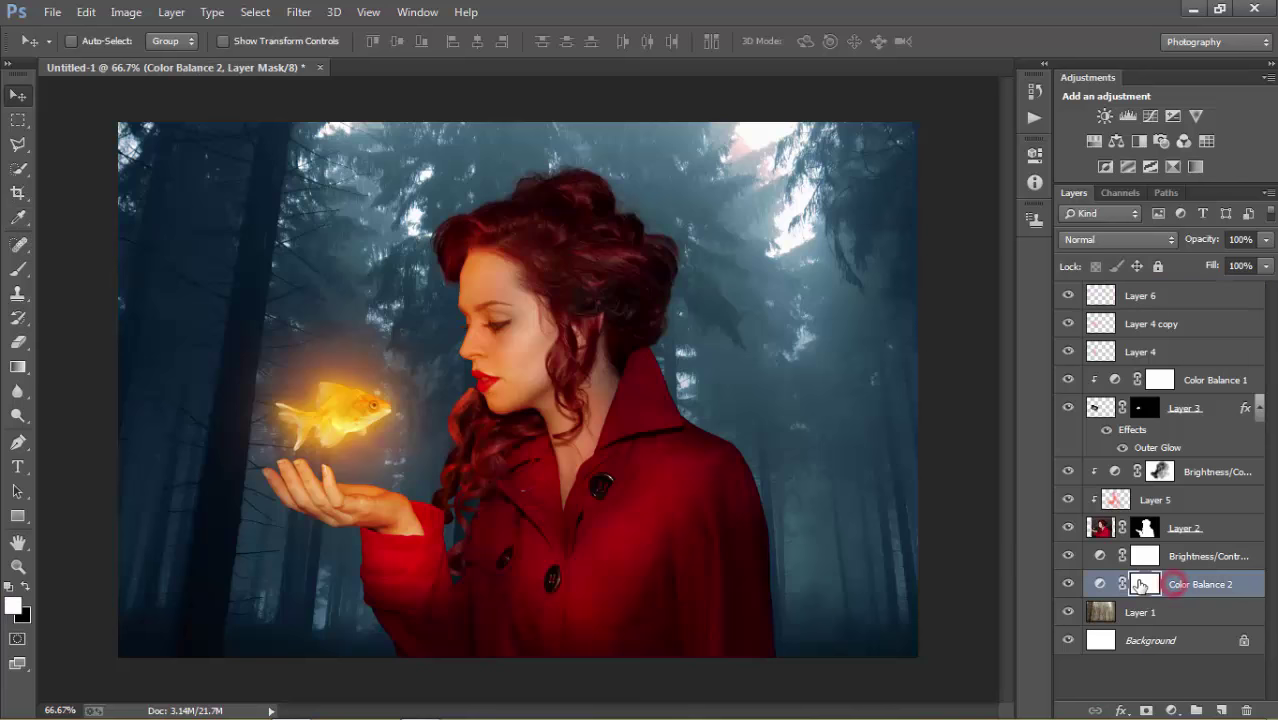
Ease Color Balance 2's midtones to about Cyan -69 and Blue +62.
click(1095, 588)
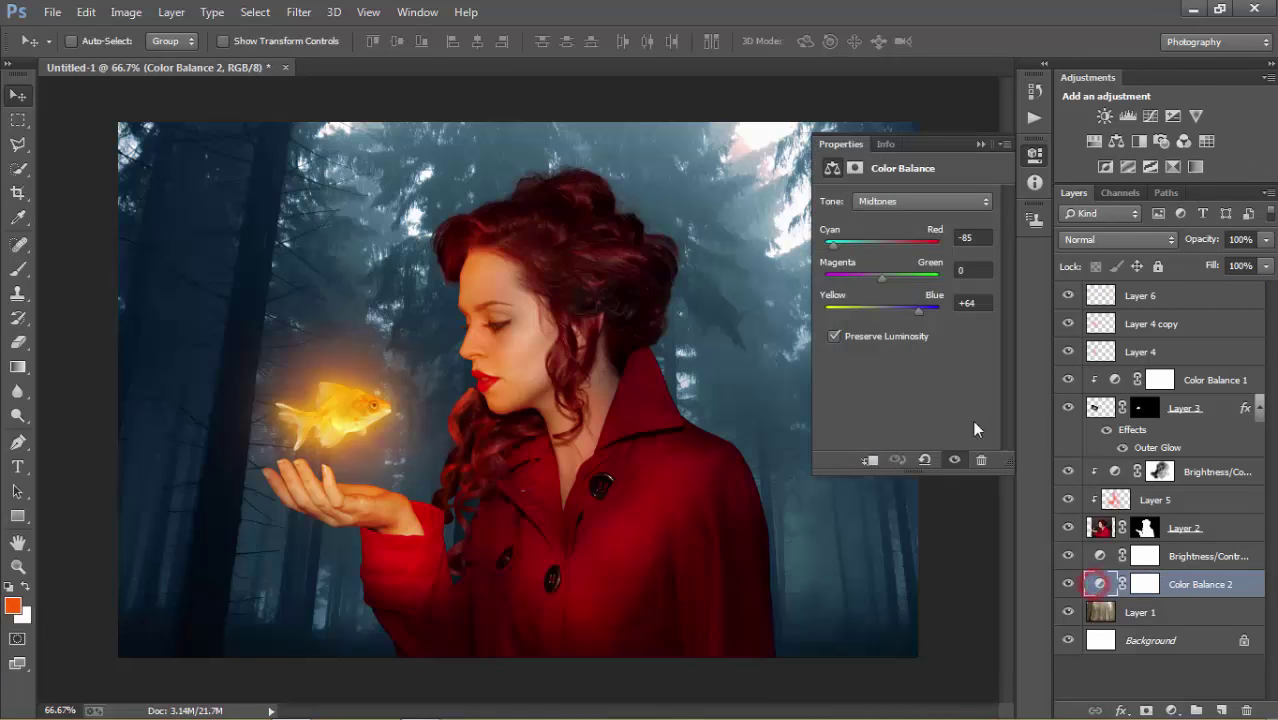
click(909, 307)
click(842, 243)
mouse_move(908, 308)
mouse_down()
mouse_move(934, 309)
mouse_move(912, 313)
mouse_up()
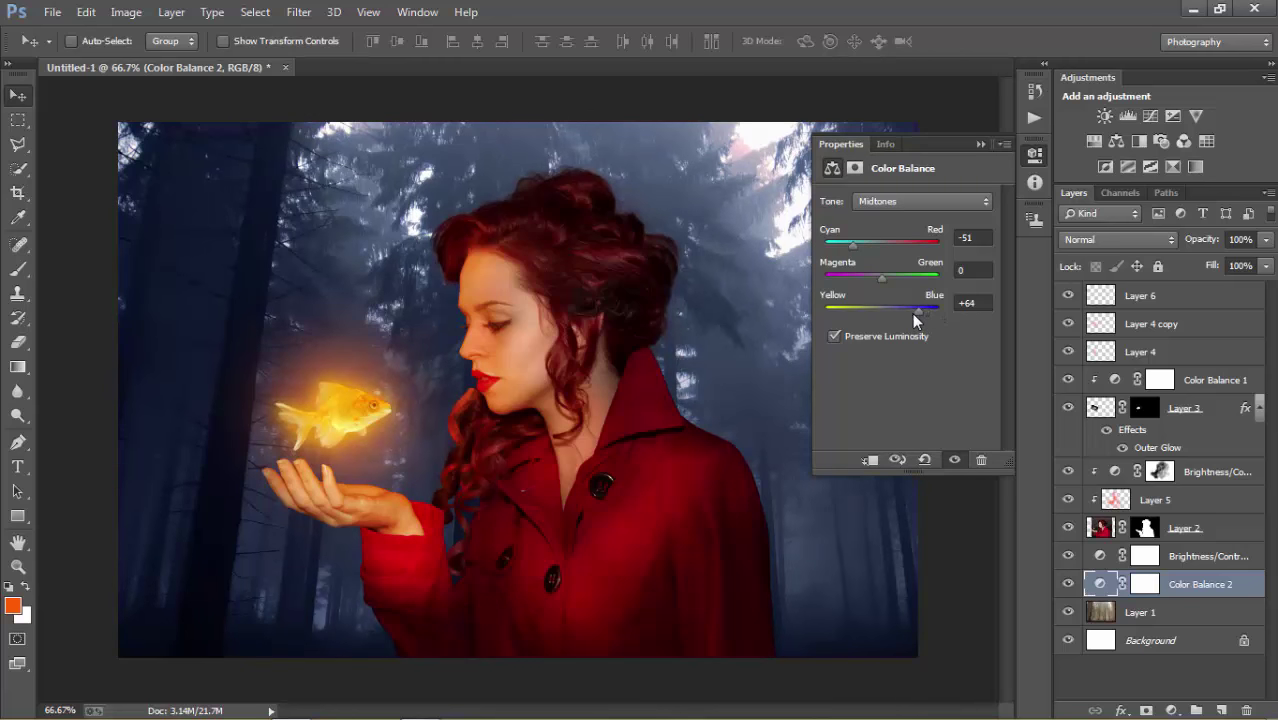
click(980, 144)
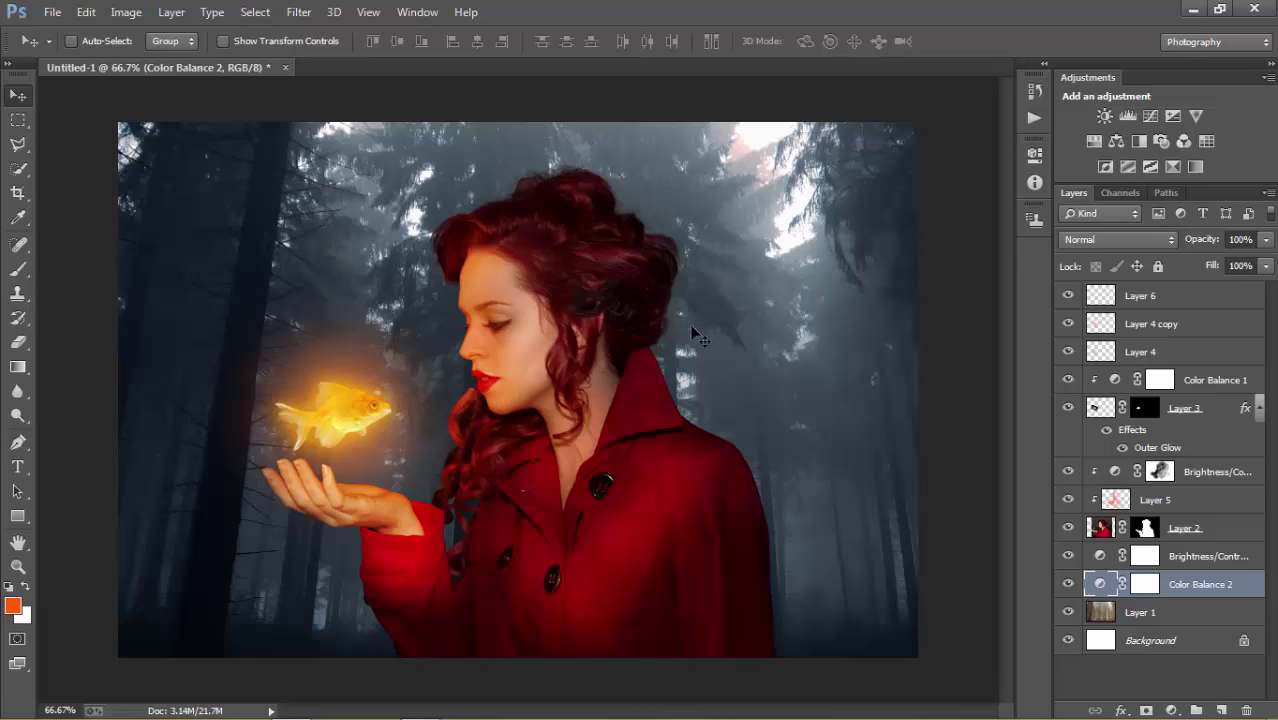
On Layer 6, set the brush foreground colour to a deep blue.
click(1098, 296)
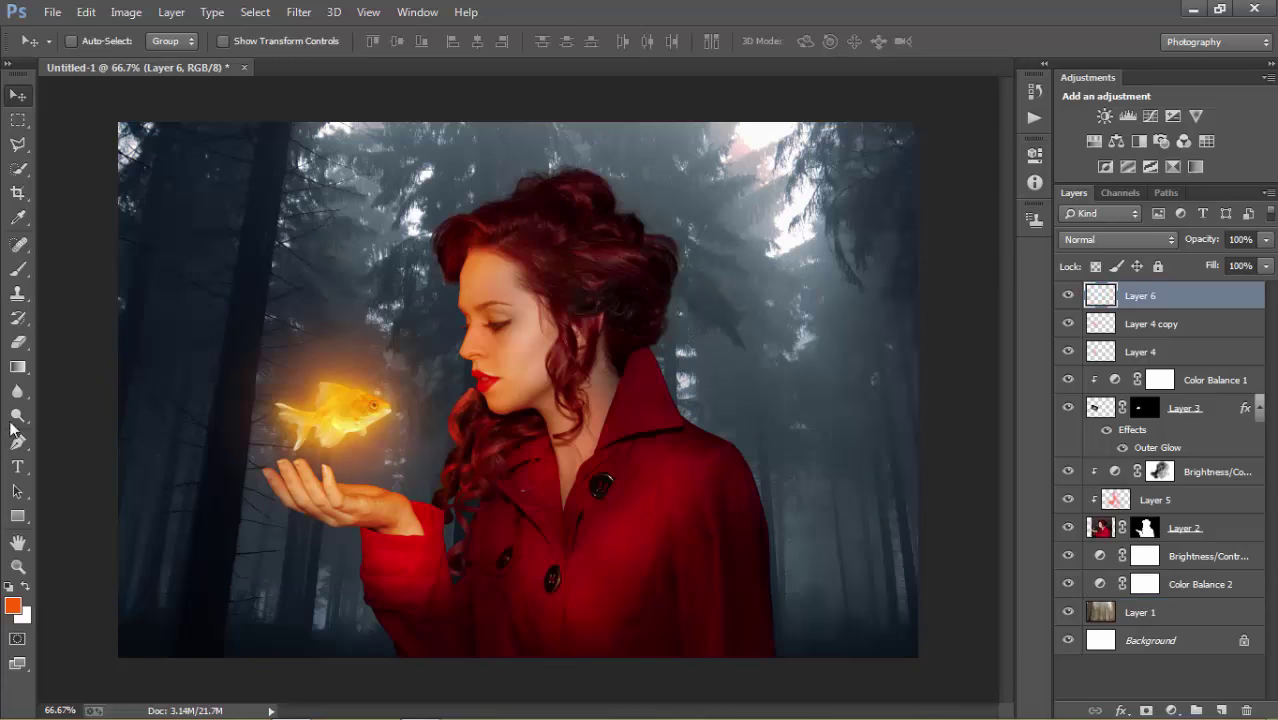
click(19, 272)
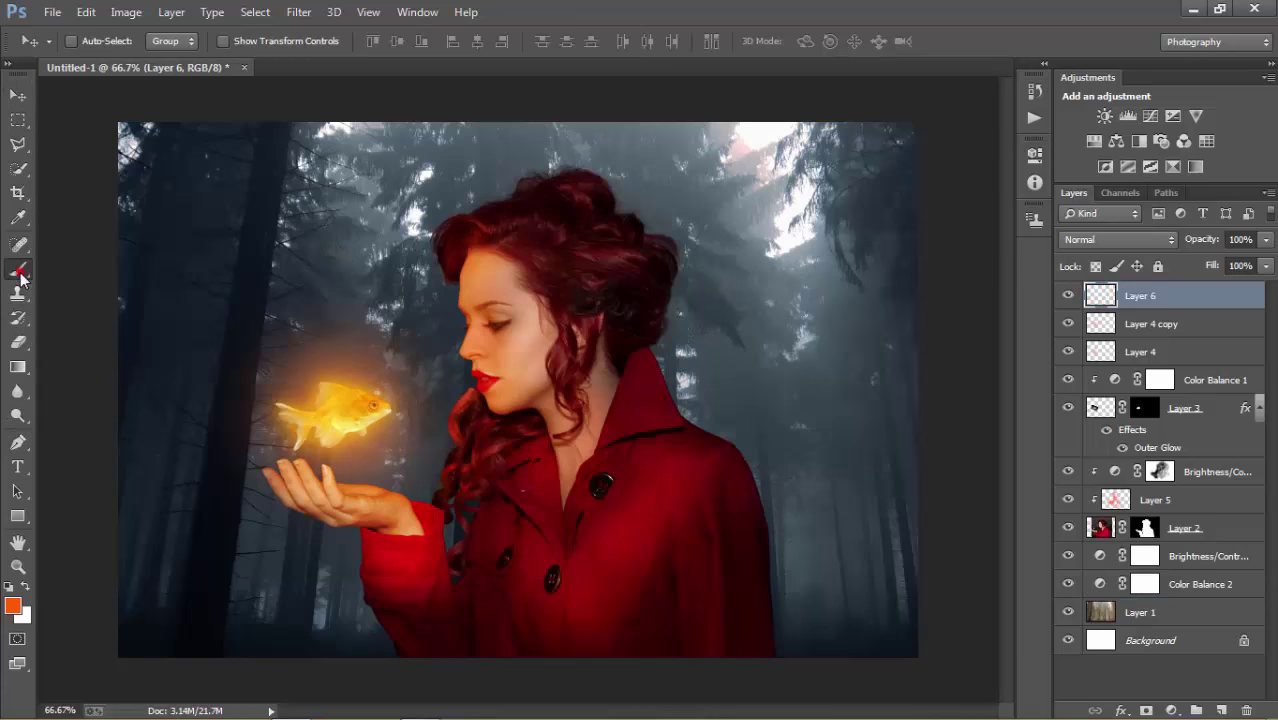
click(14, 603)
click(661, 246)
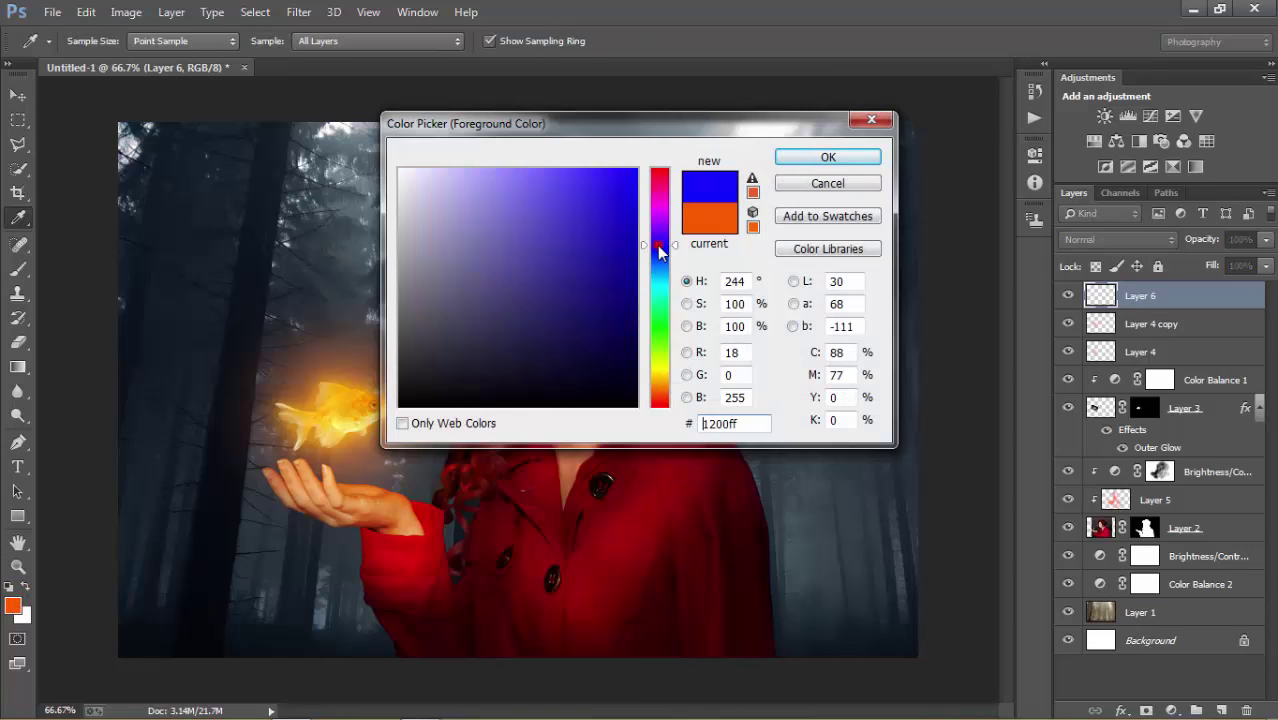
click(657, 256)
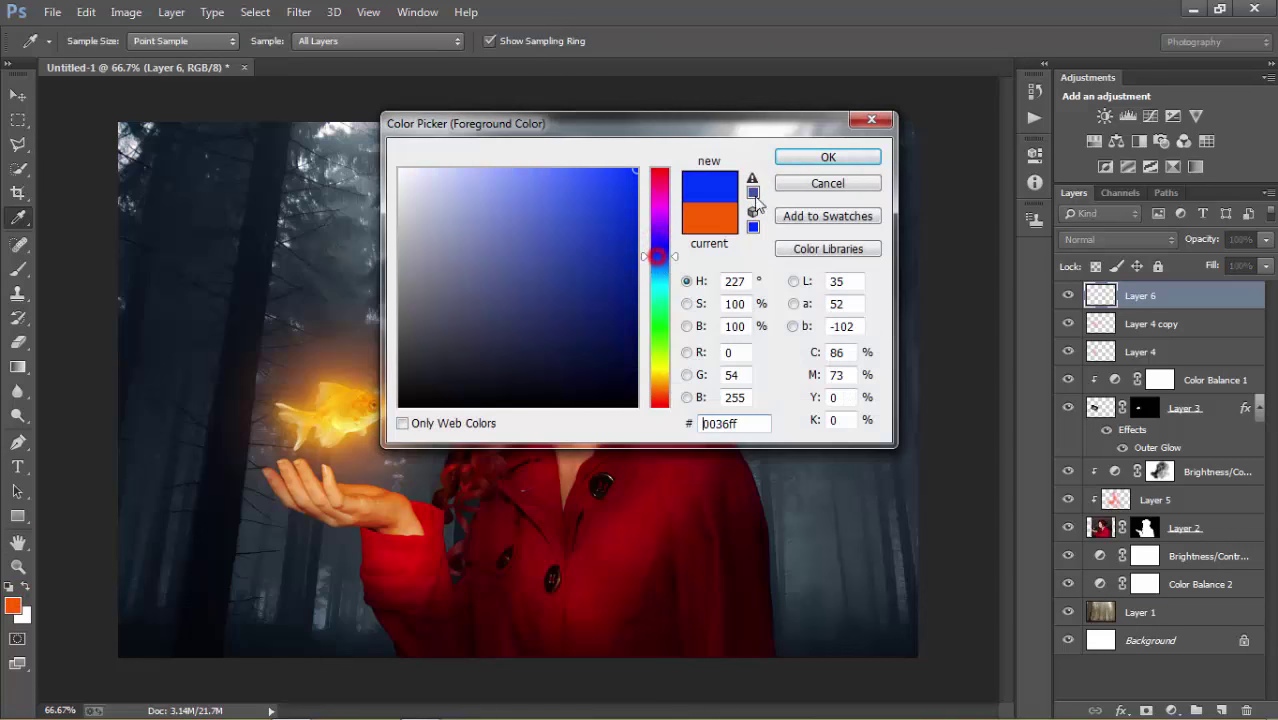
click(812, 156)
Set a 384 px soft brush at 100% opacity, undoing a blue stroke on the hair.
right_click(727, 262)
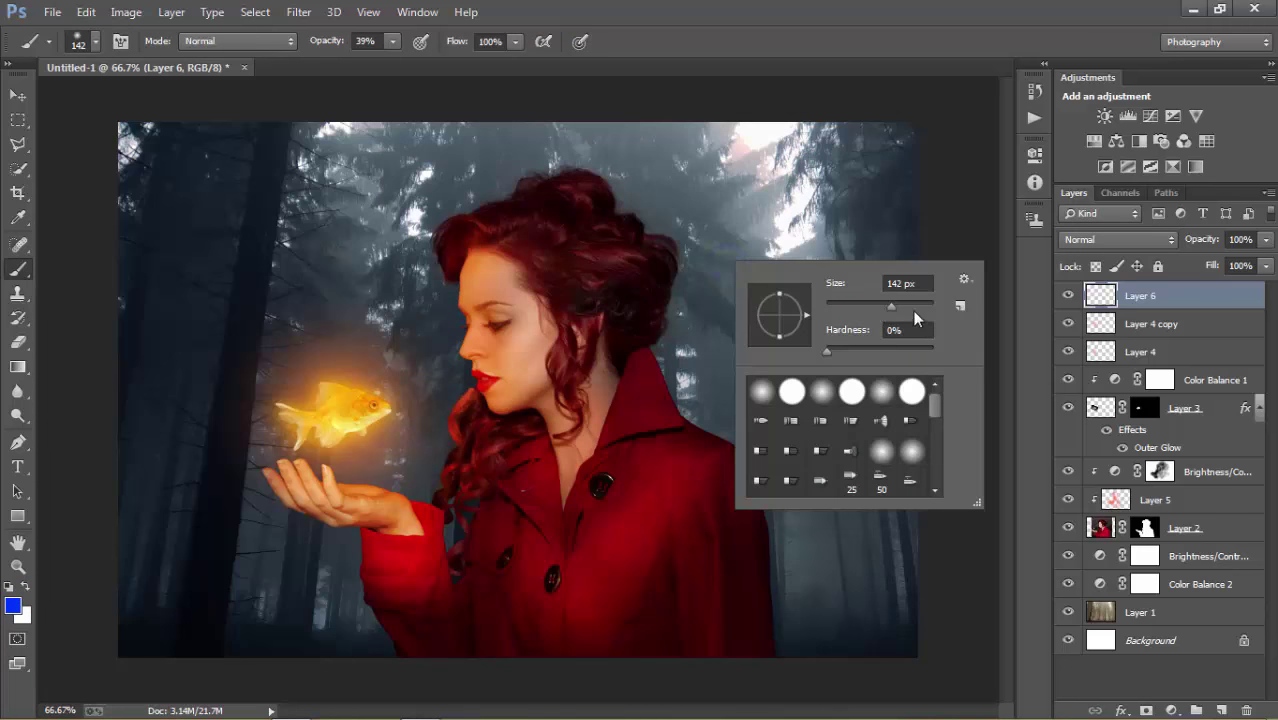
drag(830, 283, 836, 283)
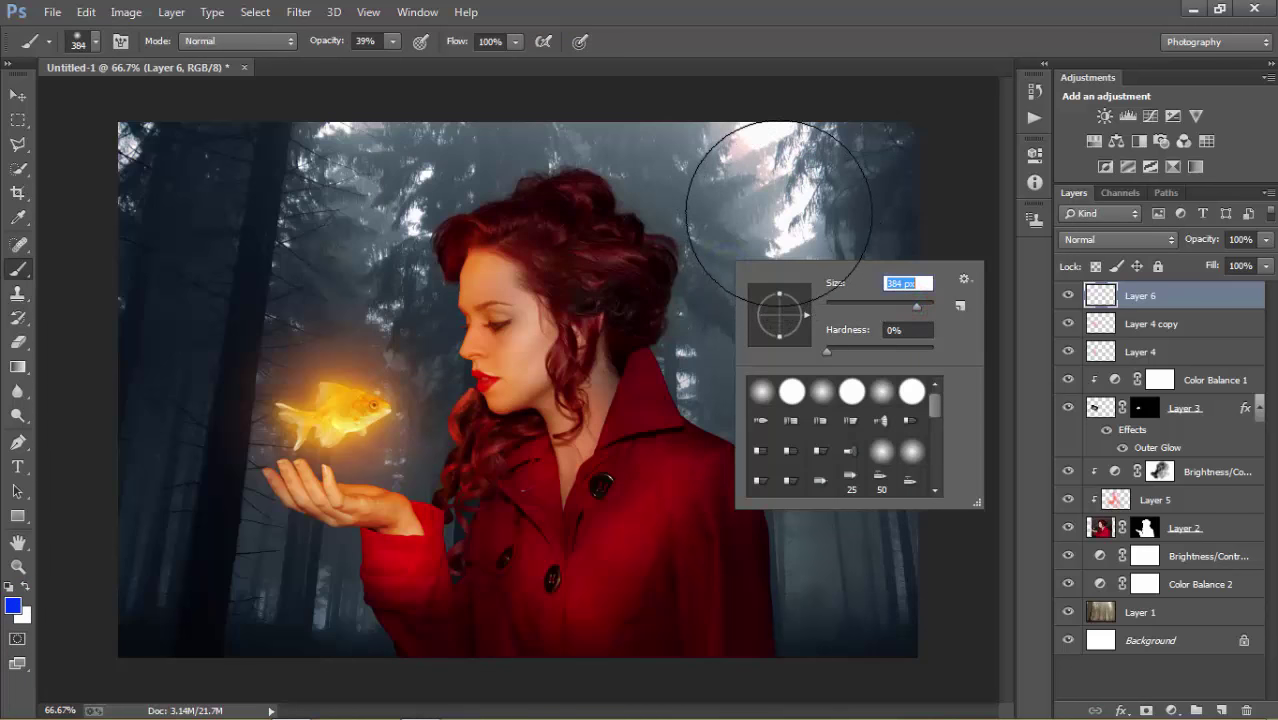
drag(620, 336, 626, 328)
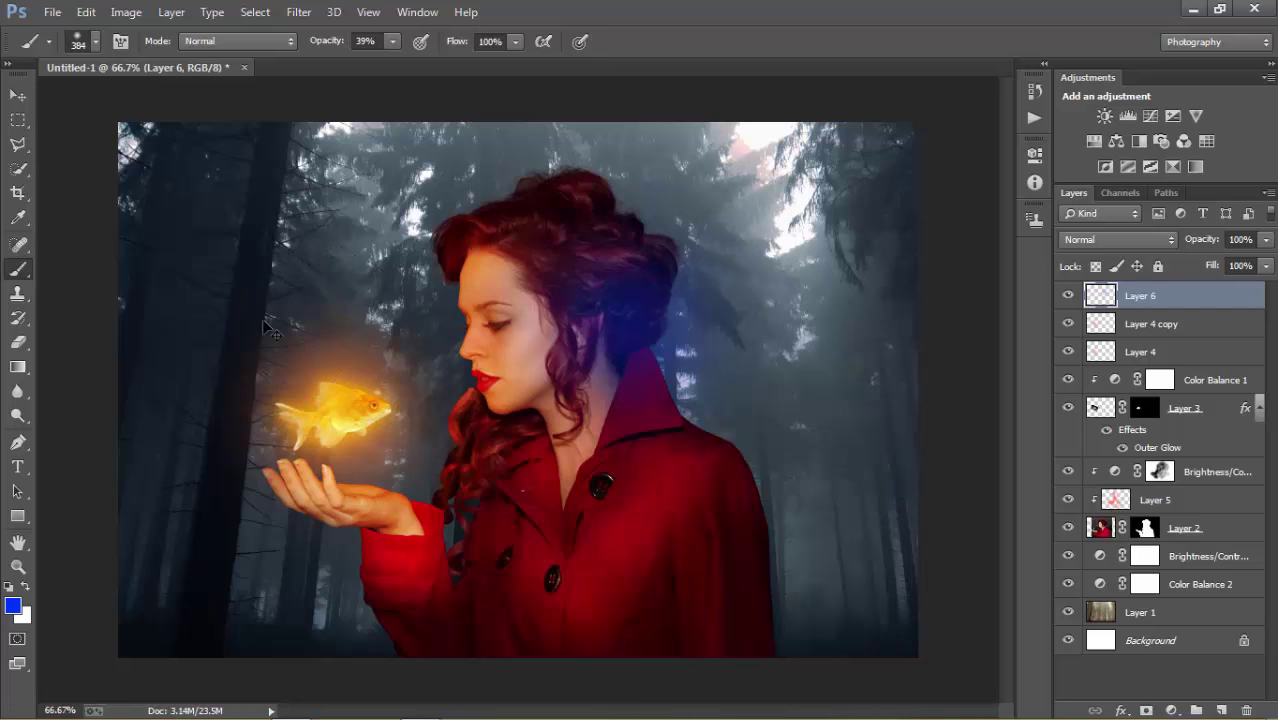
key(ctrl+z)
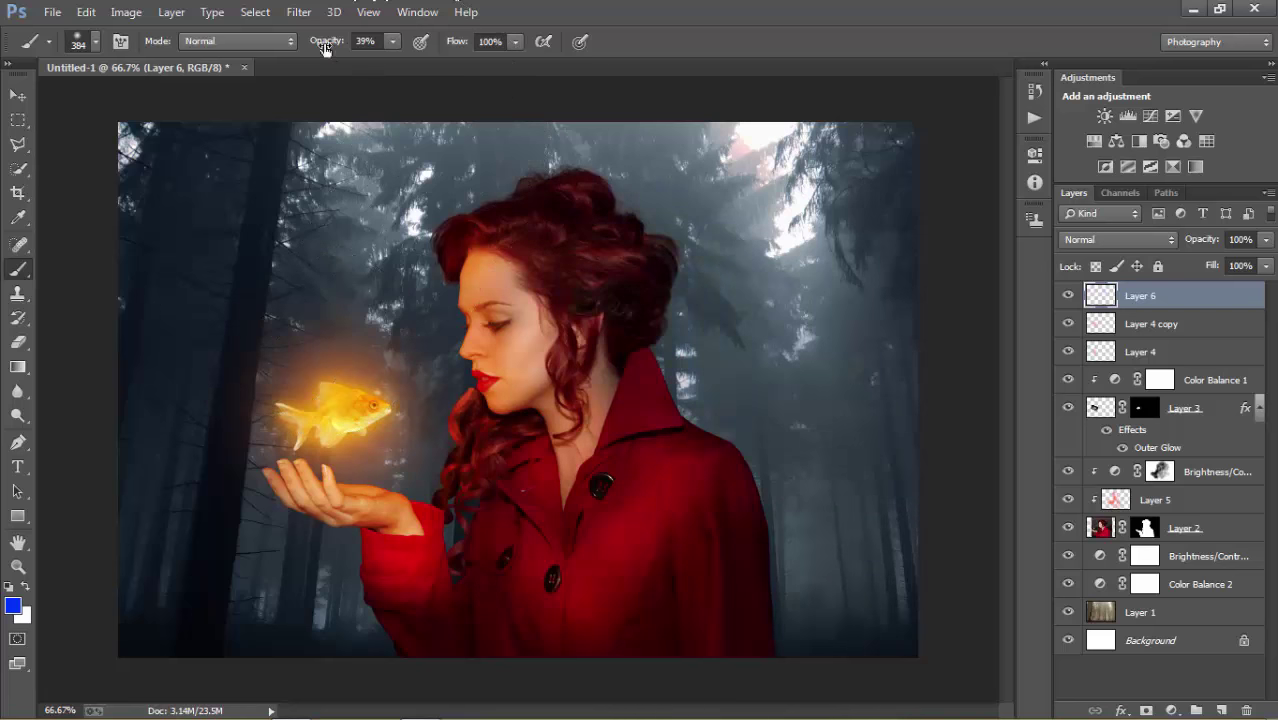
drag(325, 41, 424, 52)
right_click(452, 256)
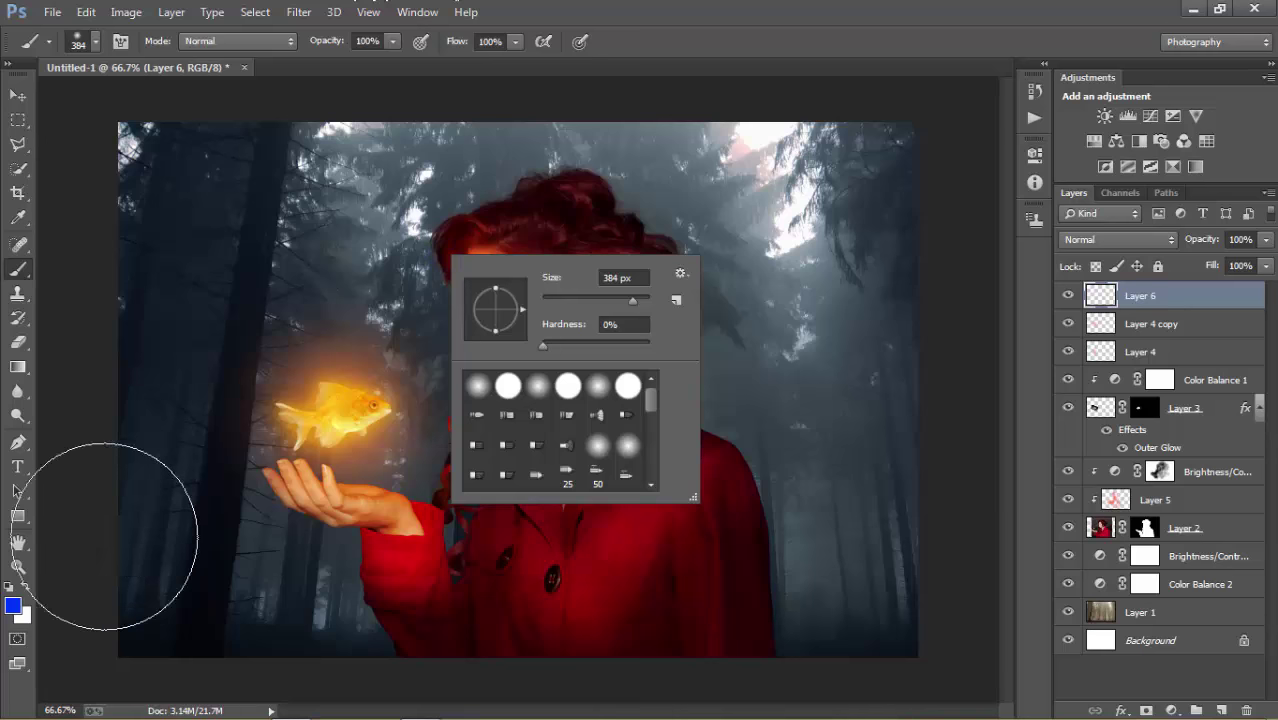
Lighten the blue to #0084ff (hue 209) and dab a soft patch beside her hair.
click(13, 605)
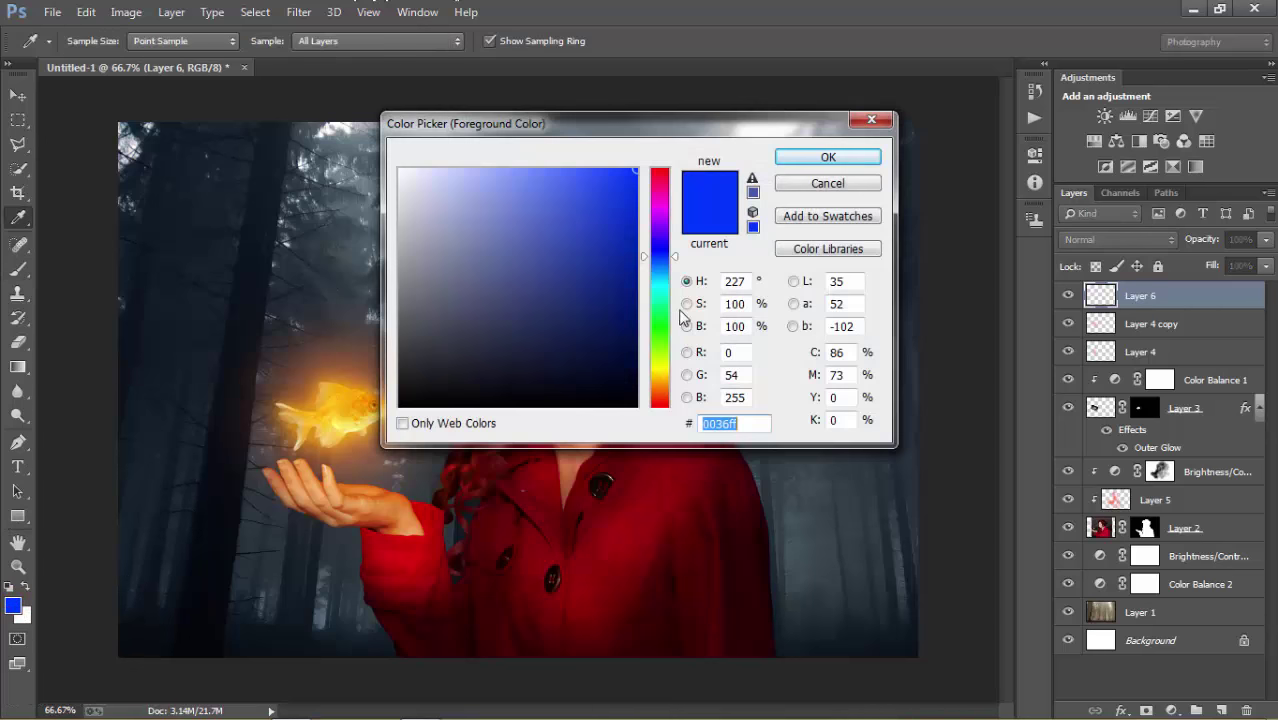
click(660, 269)
click(828, 157)
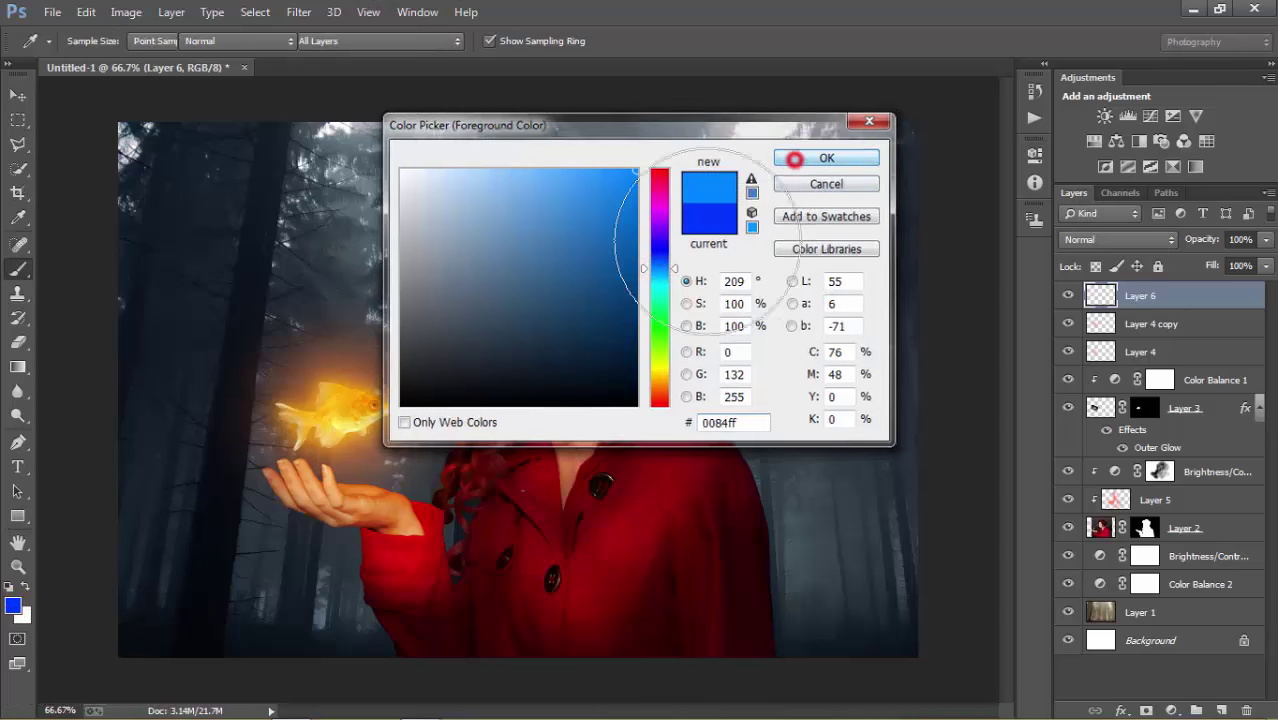
click(672, 304)
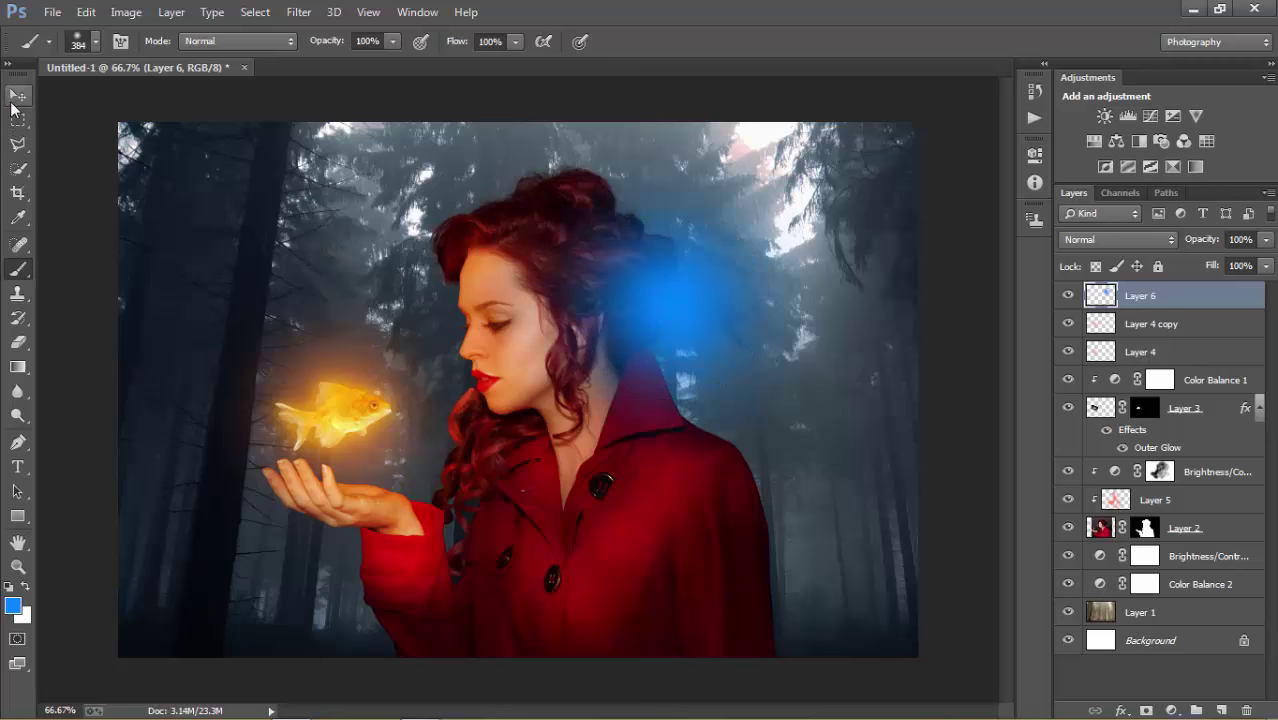
click(15, 96)
Move the blue glow to the upper right and enlarge it to about 204%.
drag(701, 311, 808, 205)
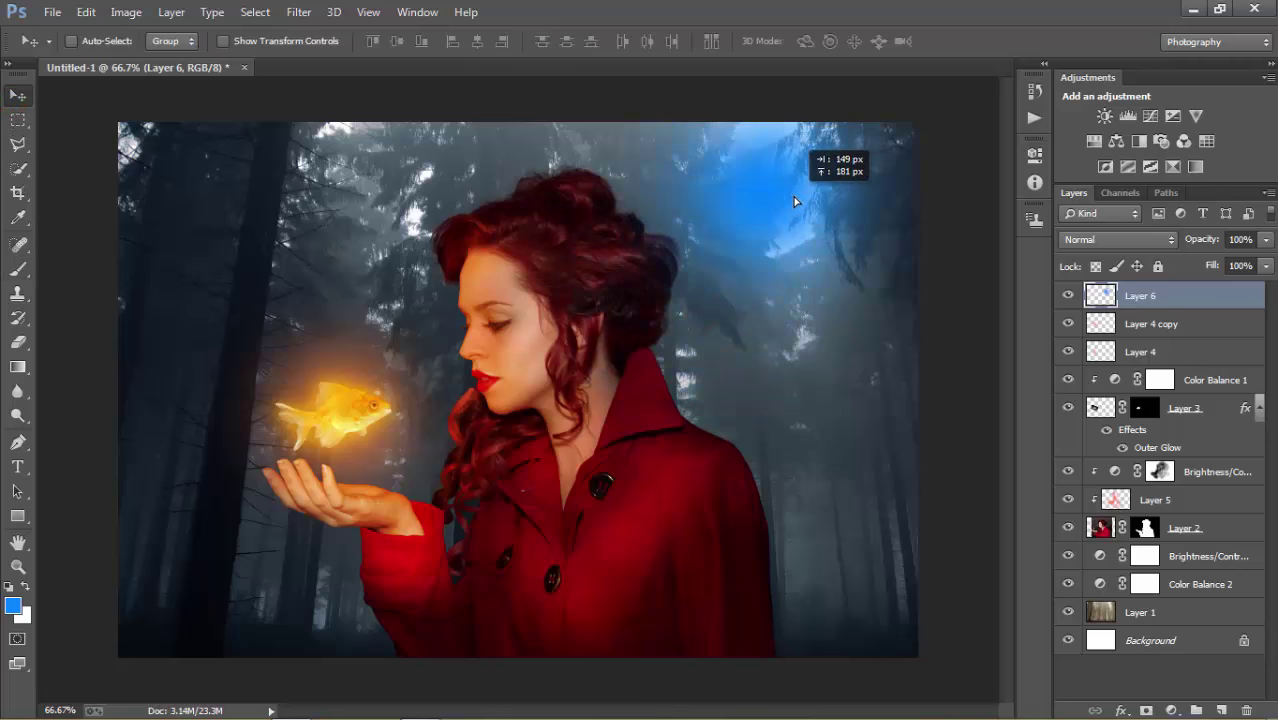
key(ctrl+t)
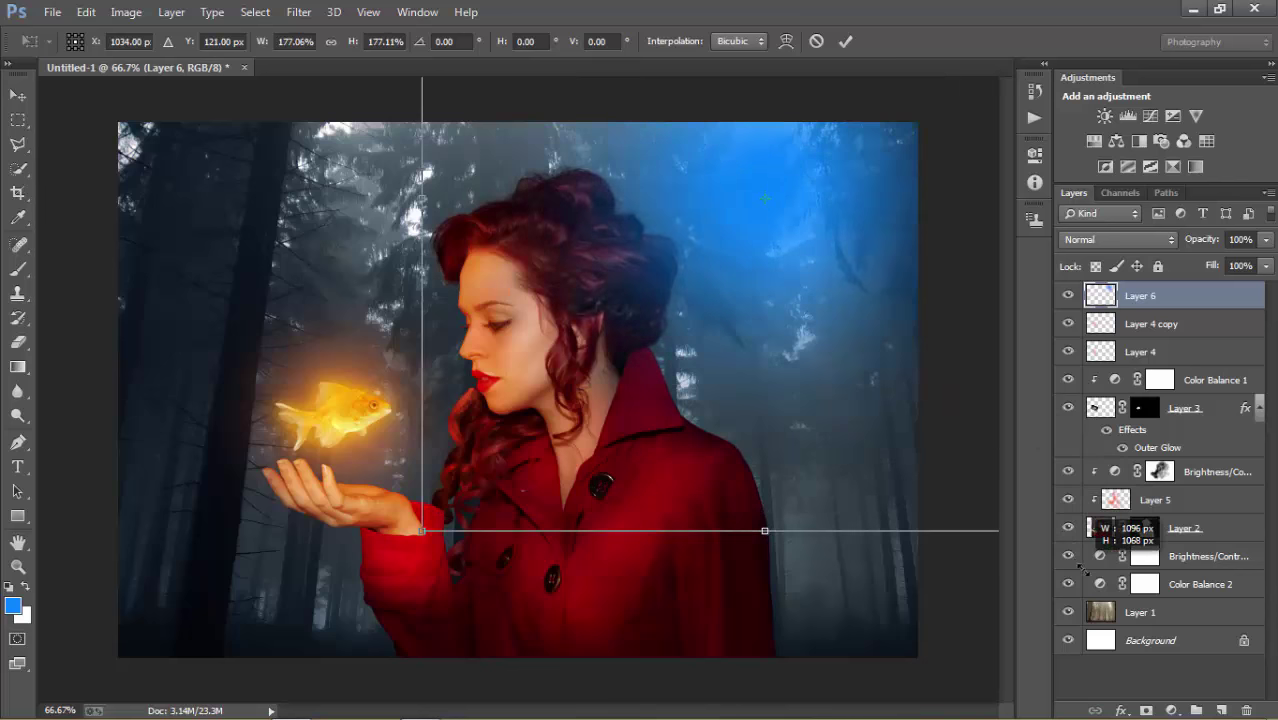
drag(958, 386, 1120, 543)
drag(1110, 598, 1125, 612)
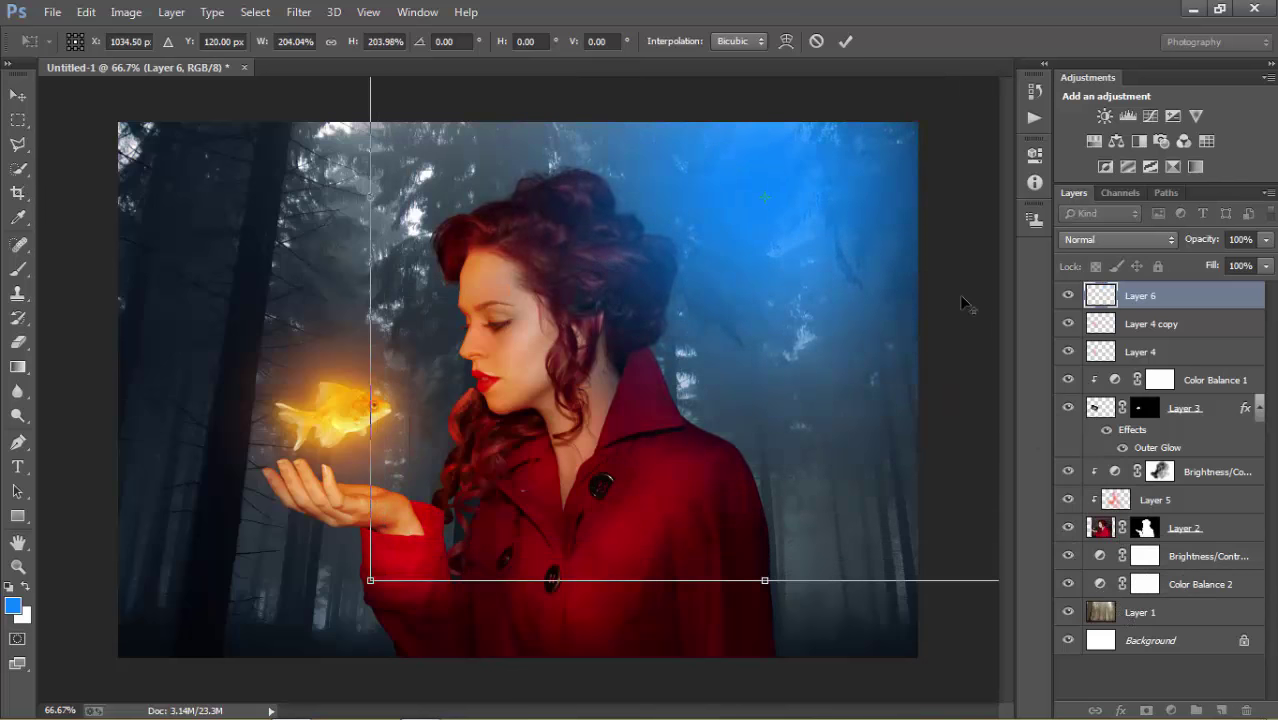
click(846, 42)
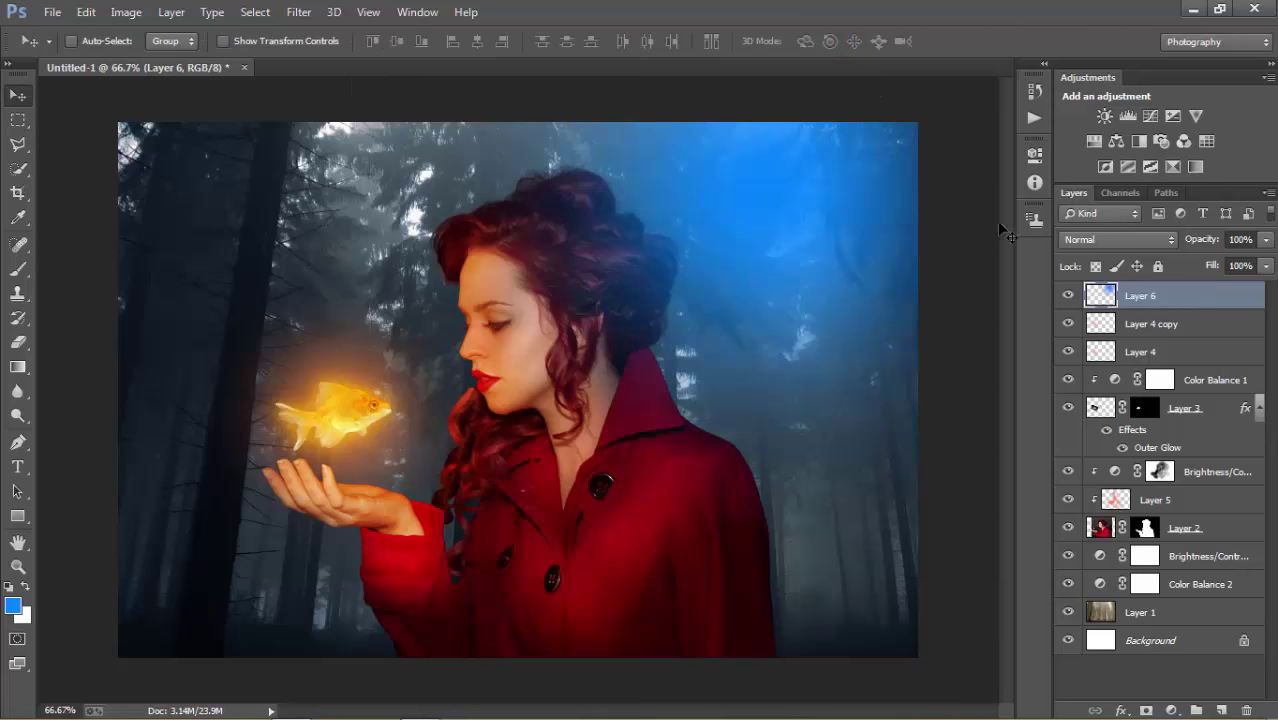
Blend Layer 6 in Screen mode and nudge it into place.
click(1106, 241)
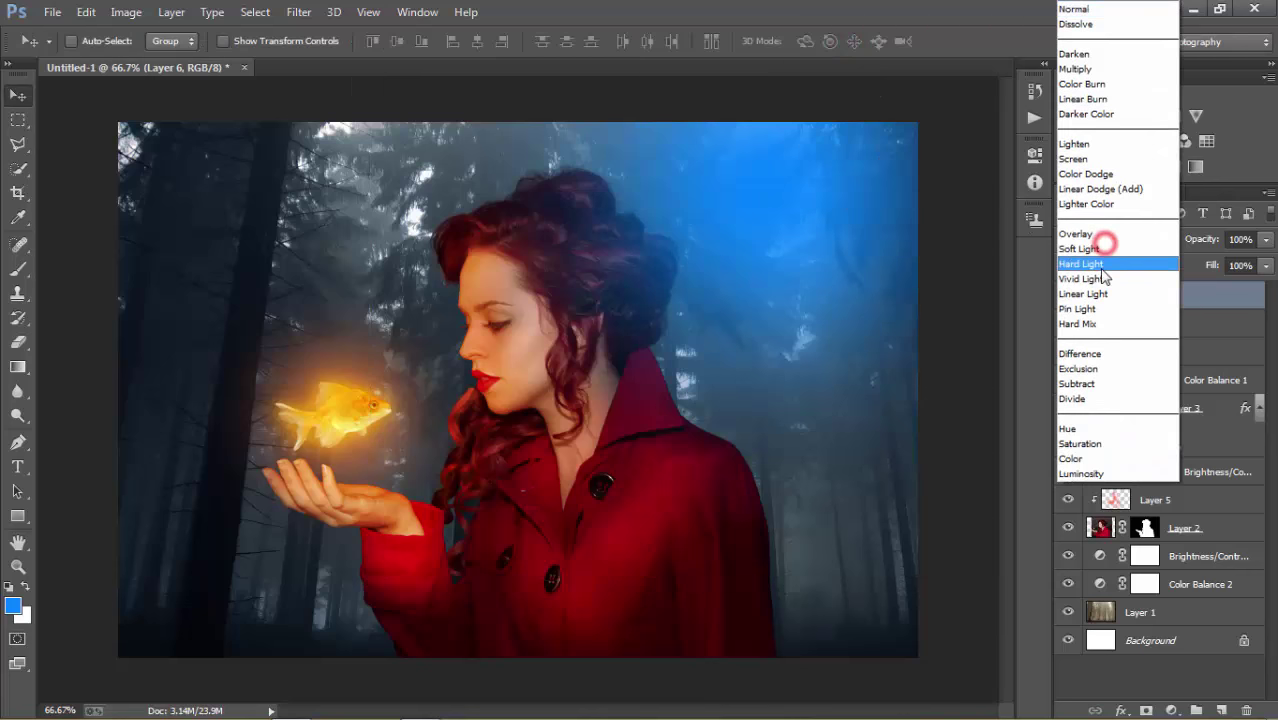
click(1093, 160)
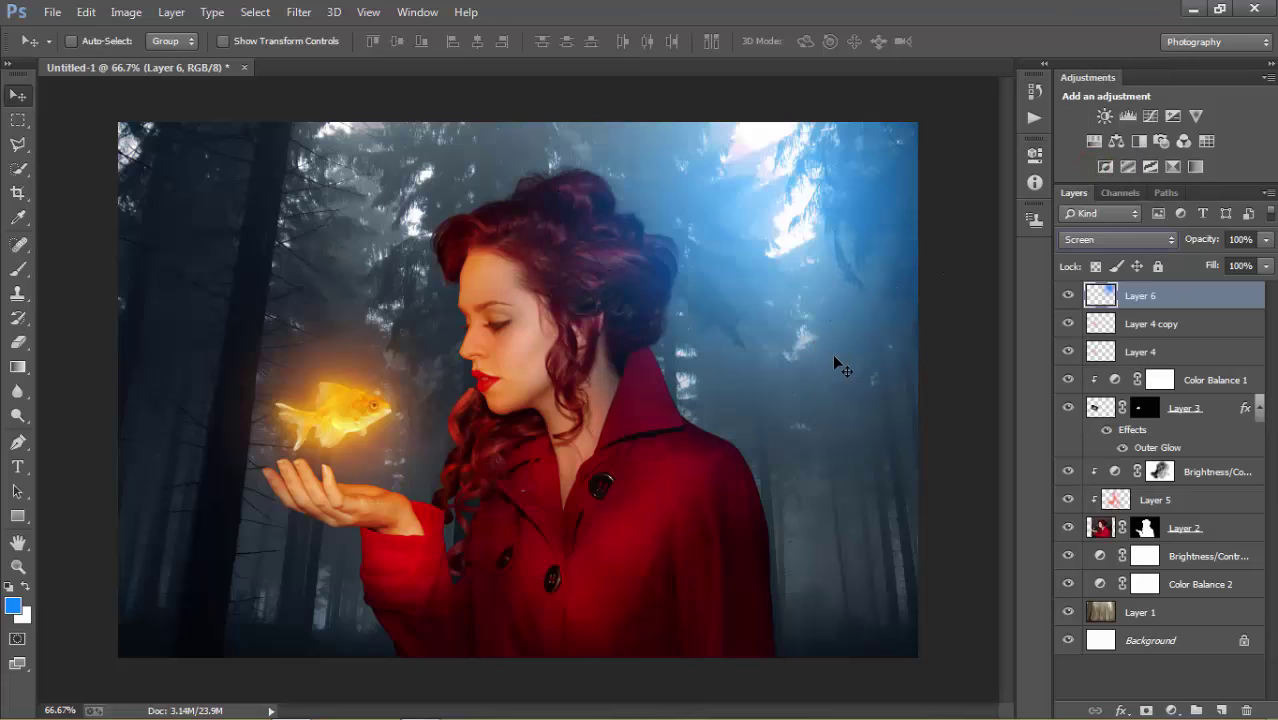
drag(808, 256, 799, 225)
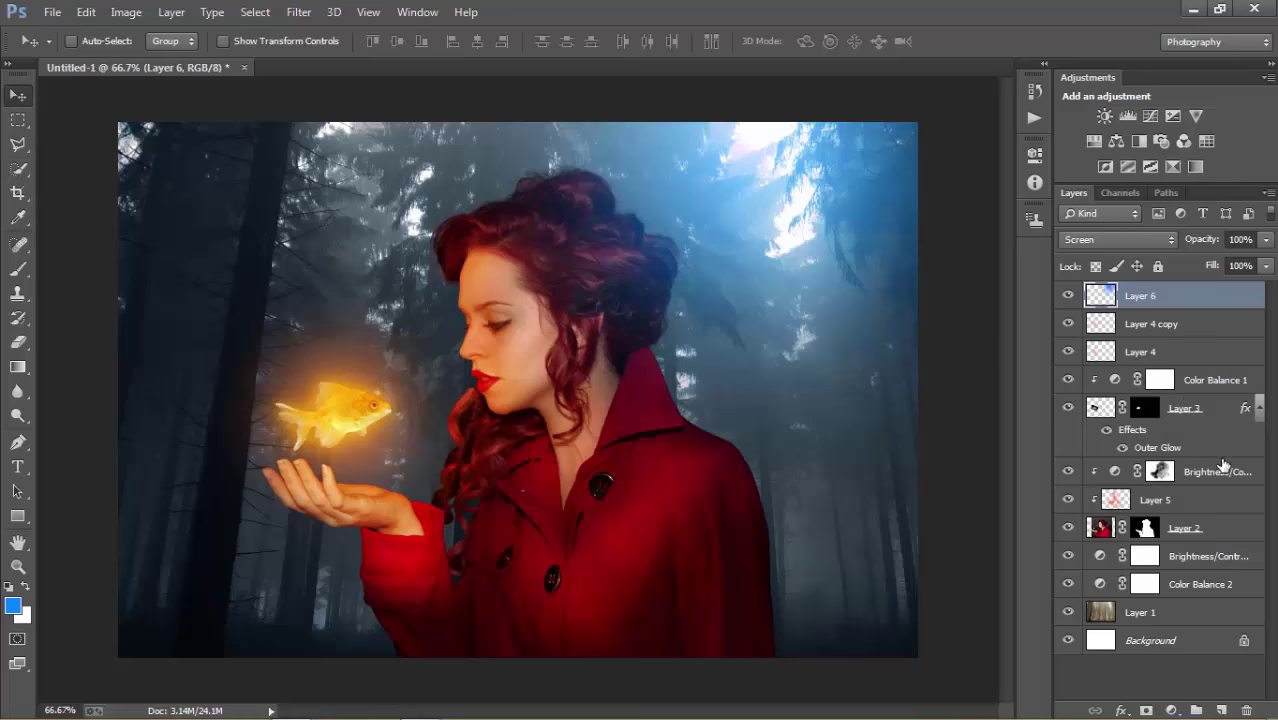
Add Layer 7 above Layer 5 and brush blue over the woman's hair and shoulder.
click(1184, 503)
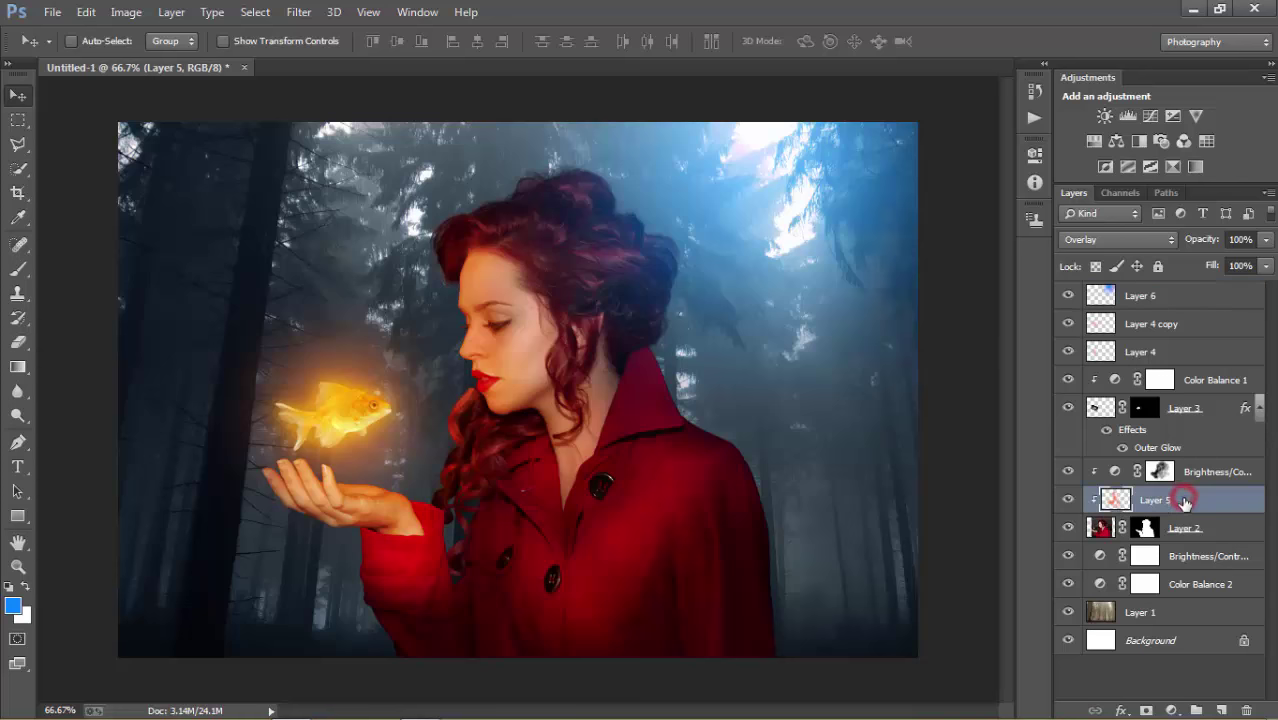
click(1221, 709)
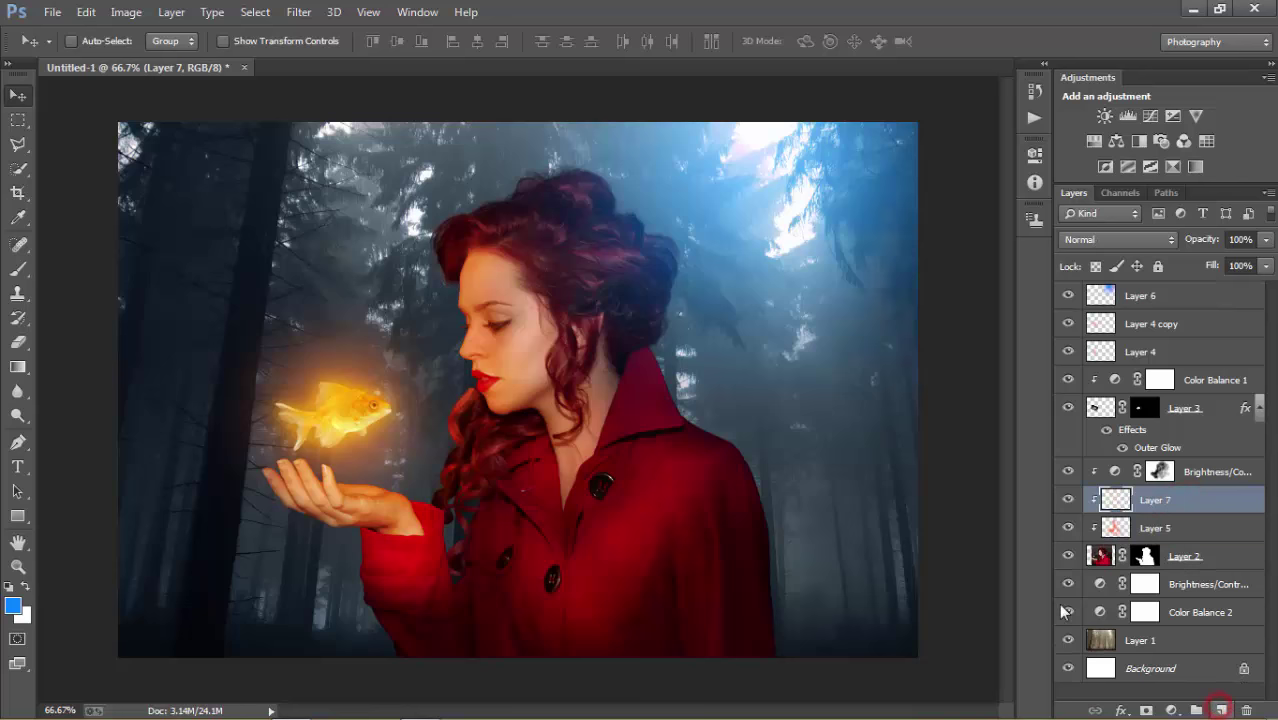
click(18, 269)
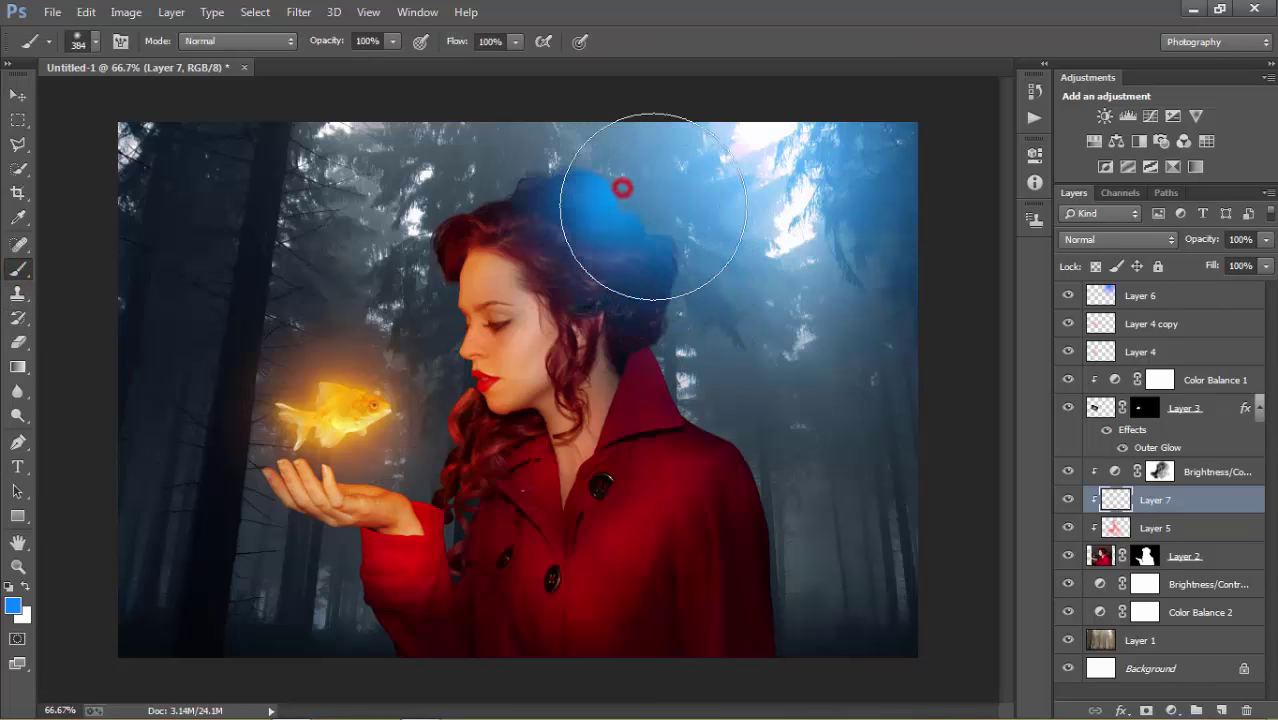
drag(620, 187, 650, 255)
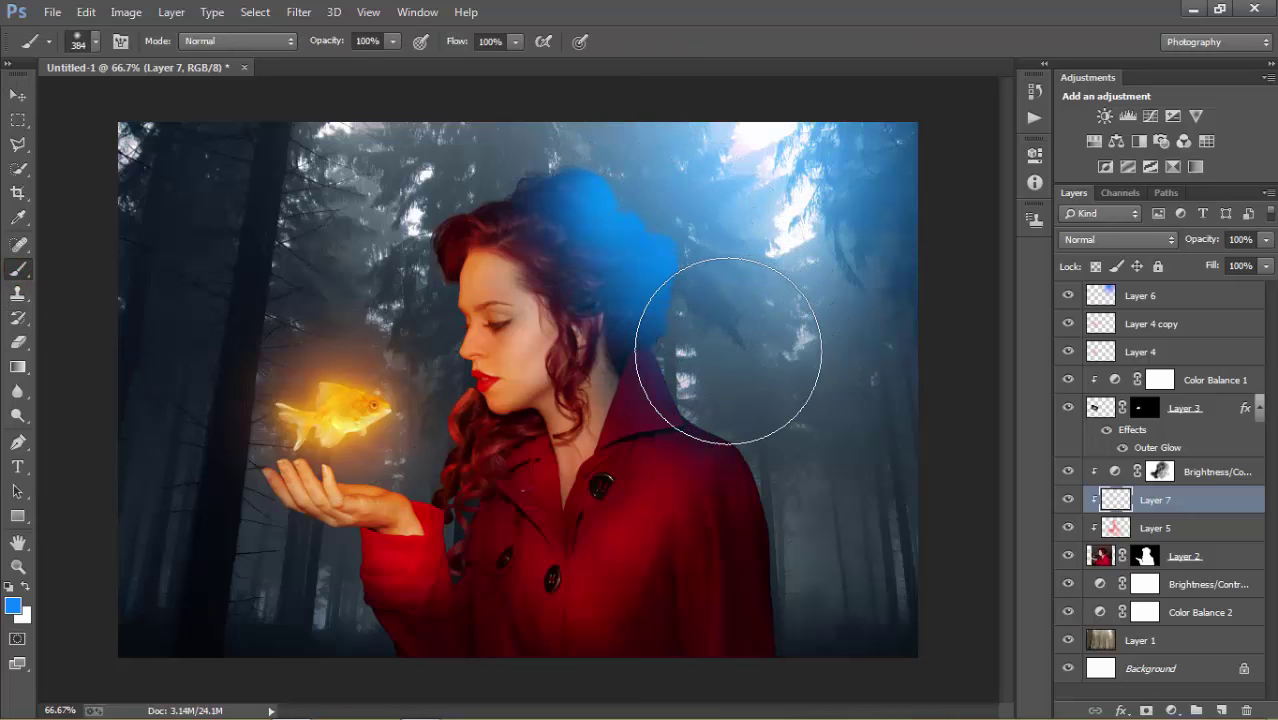
mouse_move(779, 392)
mouse_down()
mouse_move(747, 385)
mouse_move(877, 532)
mouse_up()
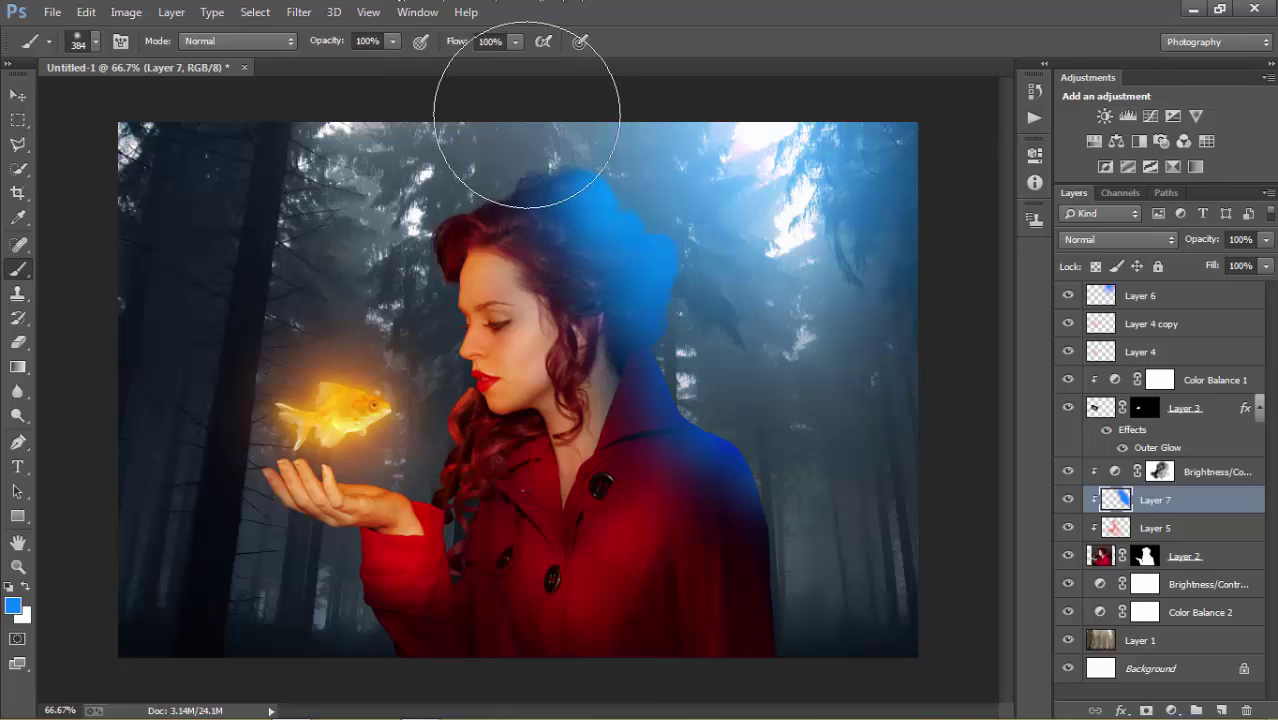
Blend Layer 7 in Overlay mode and make Layer 2 the active layer.
click(13, 97)
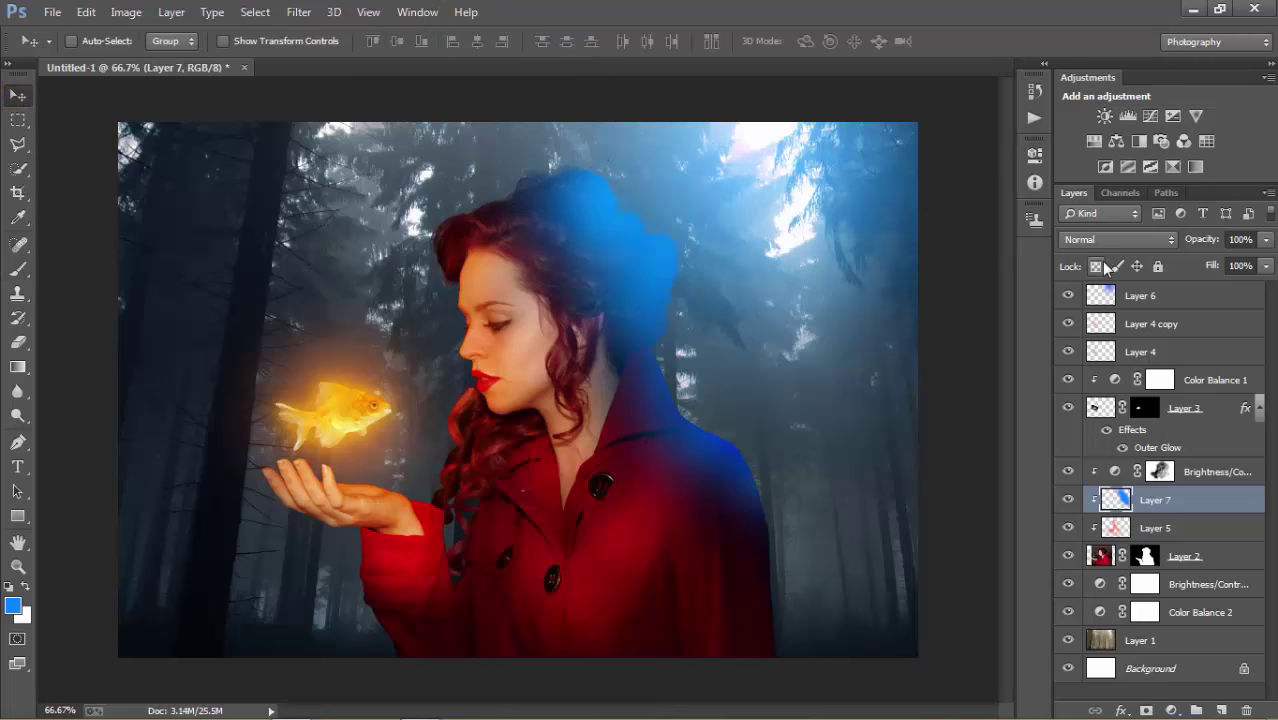
click(1095, 240)
click(1095, 234)
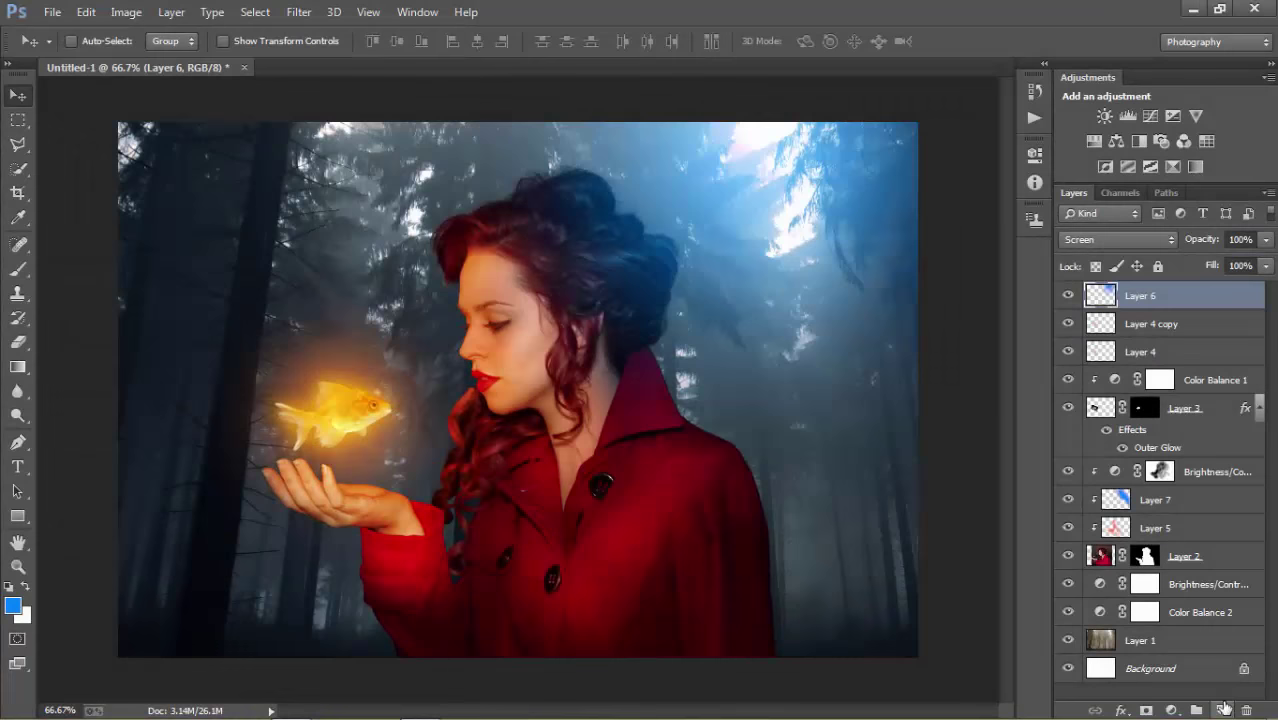
click(1098, 565)
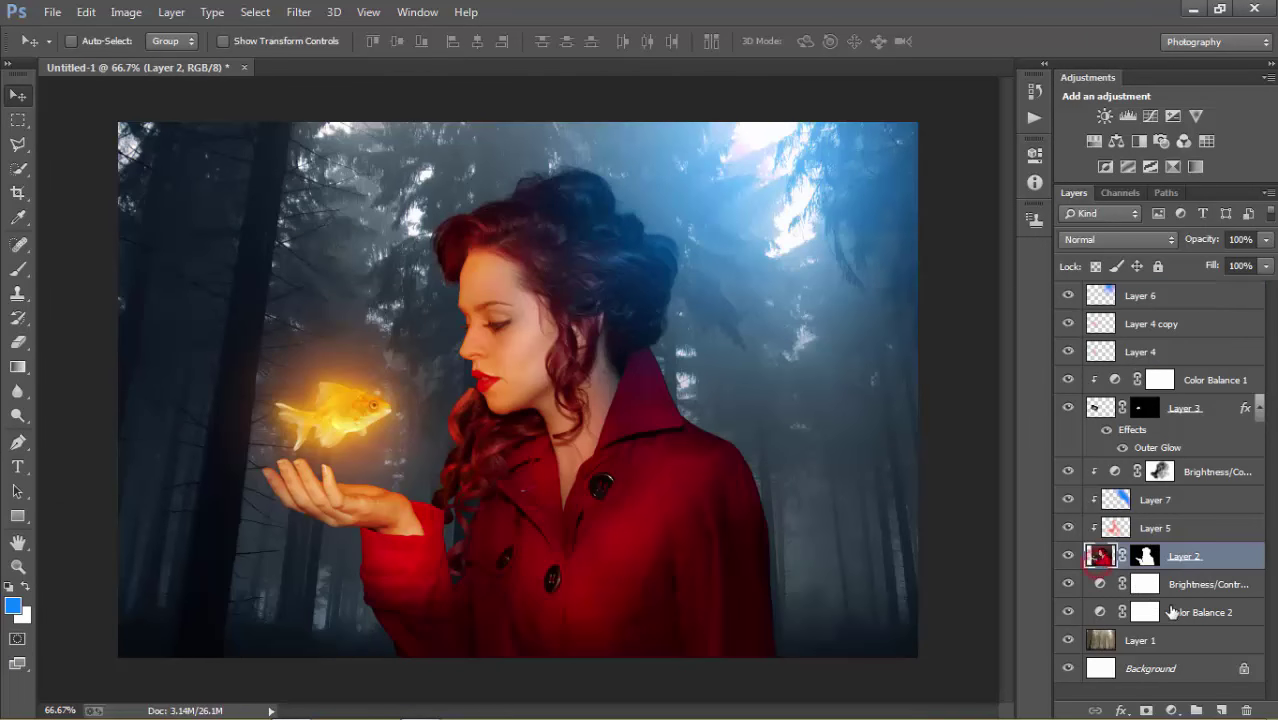
Add Layer 8 above Layer 2 and fill it with 50% Gray.
click(1222, 708)
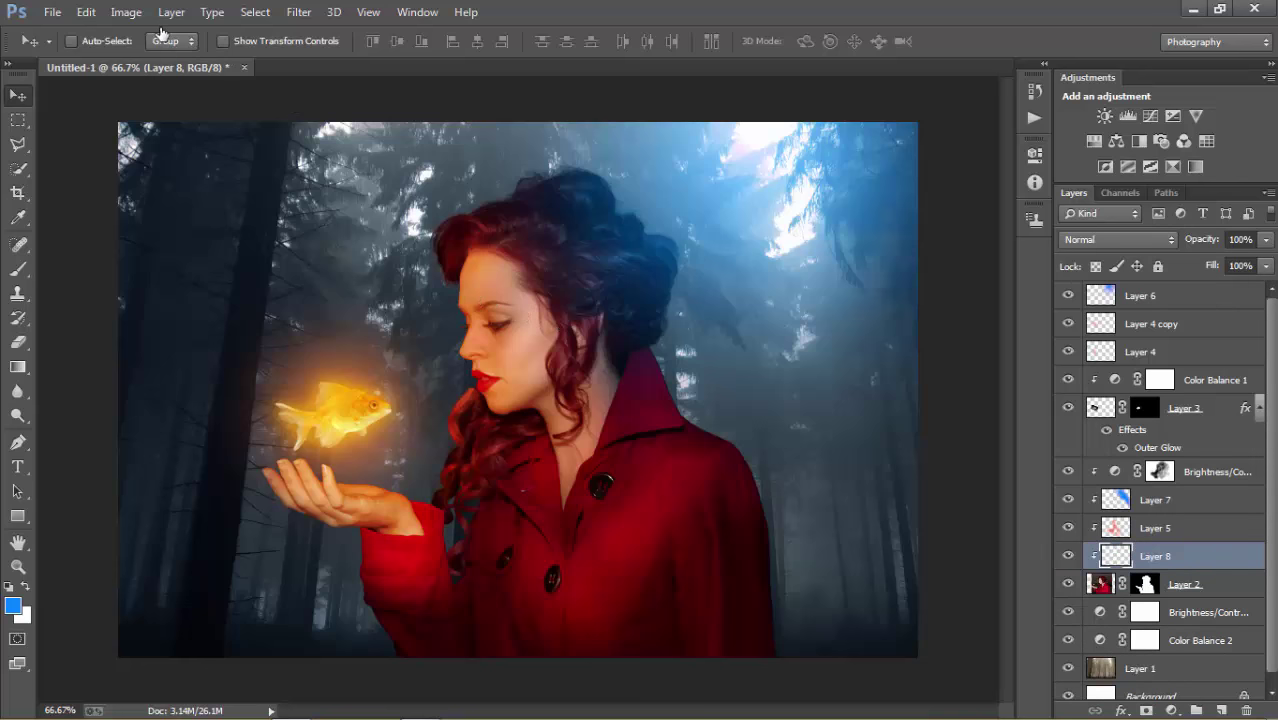
key(i)
key(shift+F5)
click(661, 209)
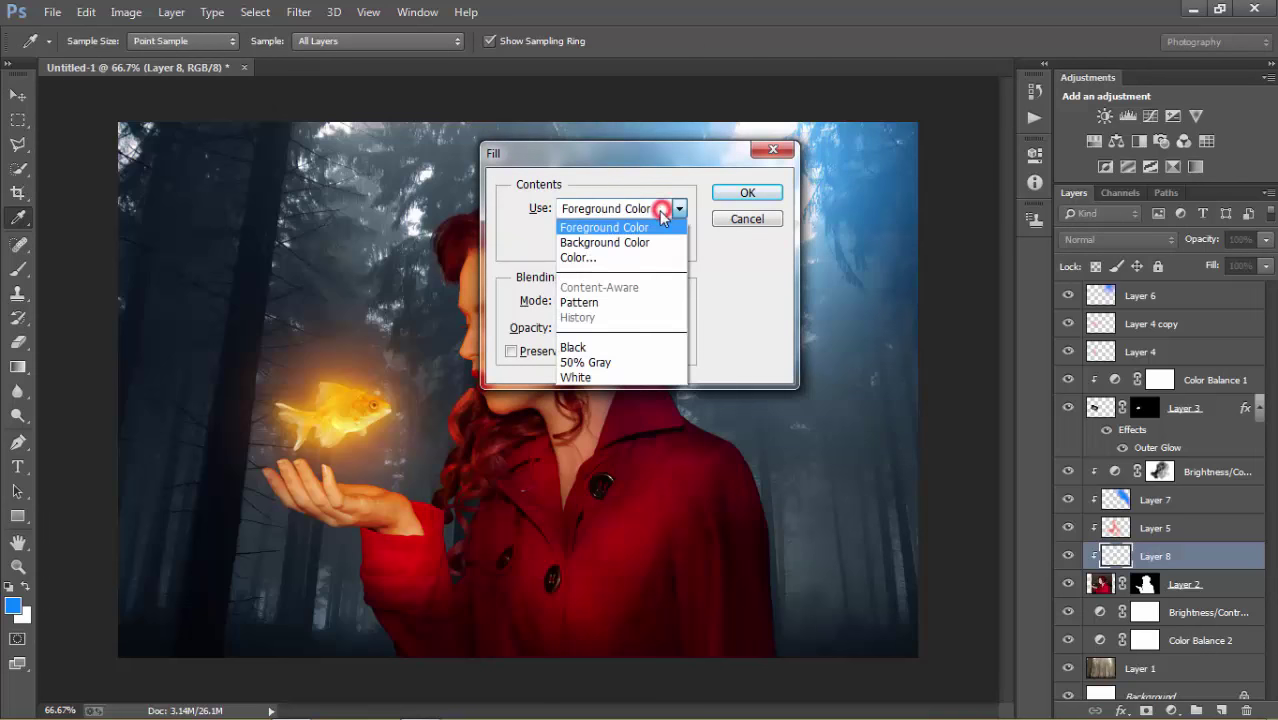
click(618, 362)
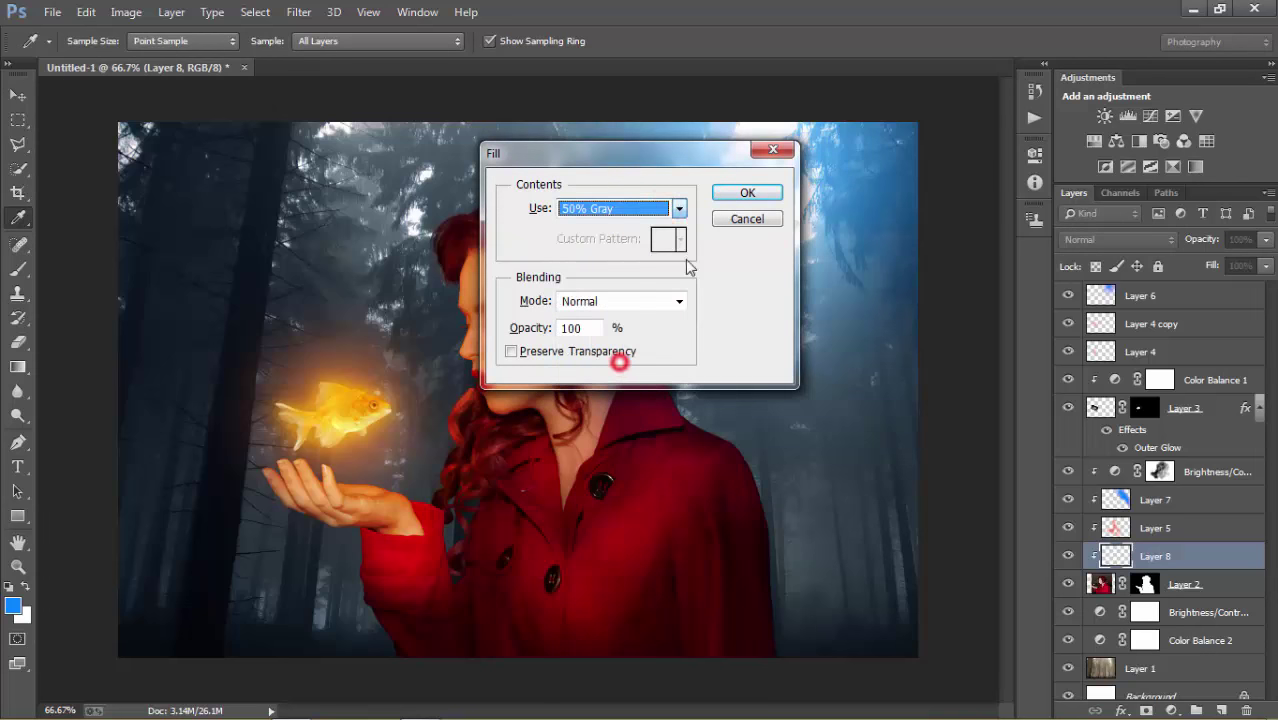
click(745, 193)
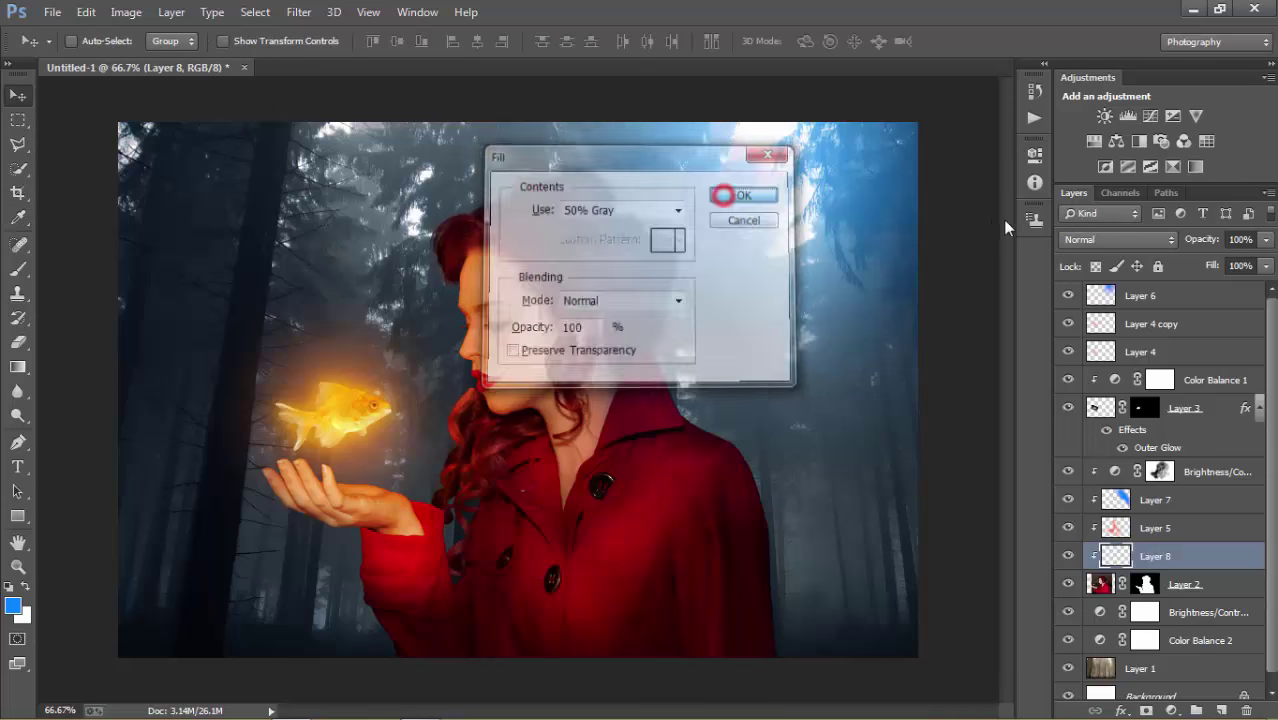
Set the gray Layer 8's blend mode to Overlay.
click(1121, 242)
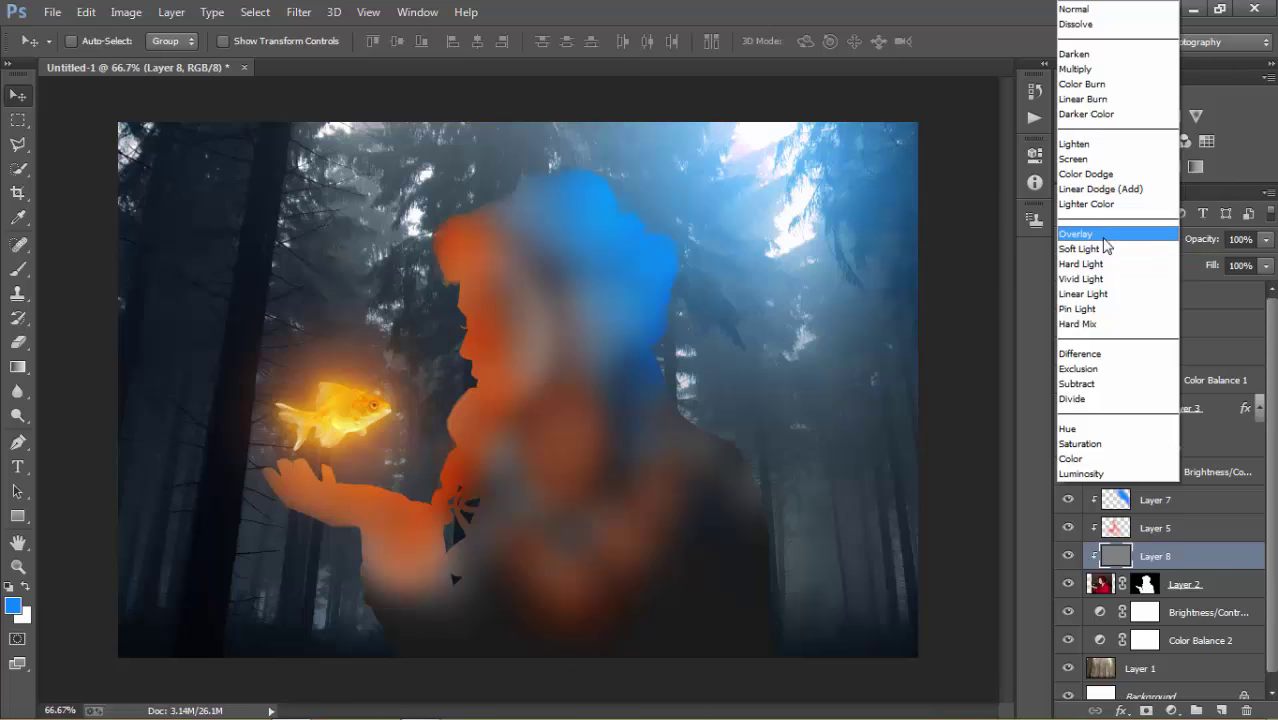
click(1104, 237)
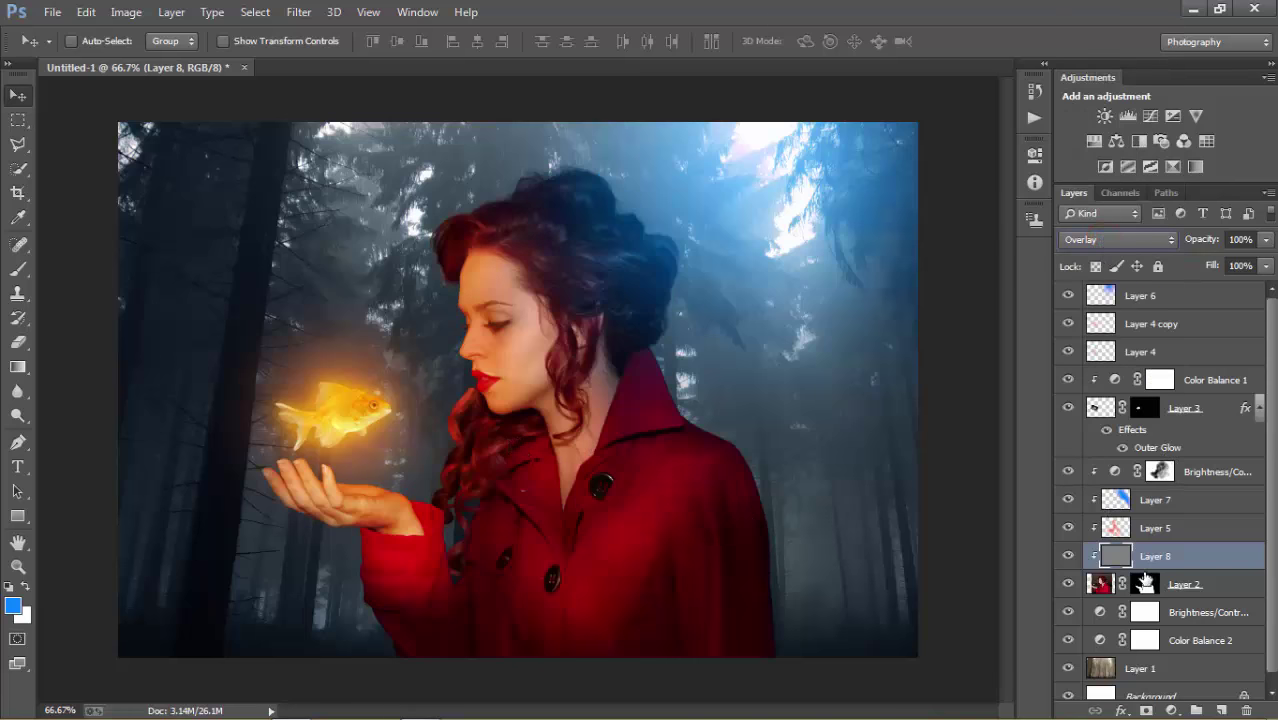
drag(1140, 556, 1137, 556)
click(20, 417)
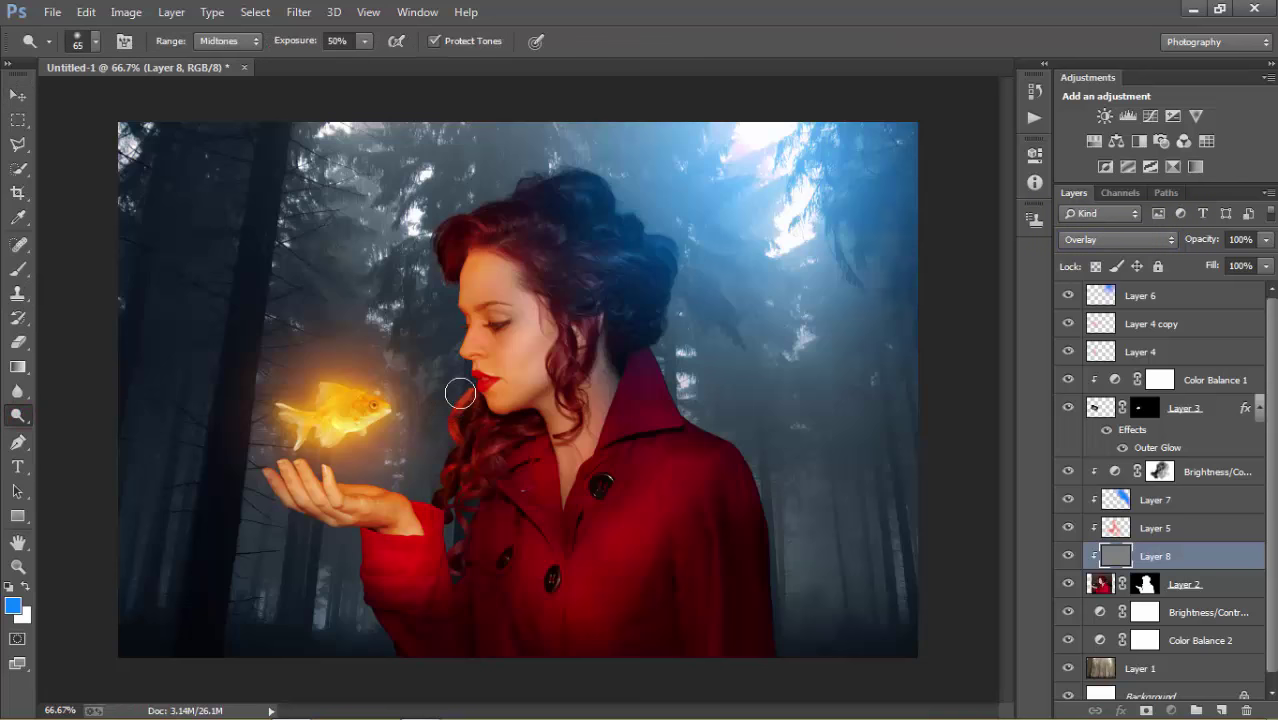
Dodge the face near the eye at 12 px, then the nose at 22 px and 100% exposure.
right_click(463, 338)
click(571, 387)
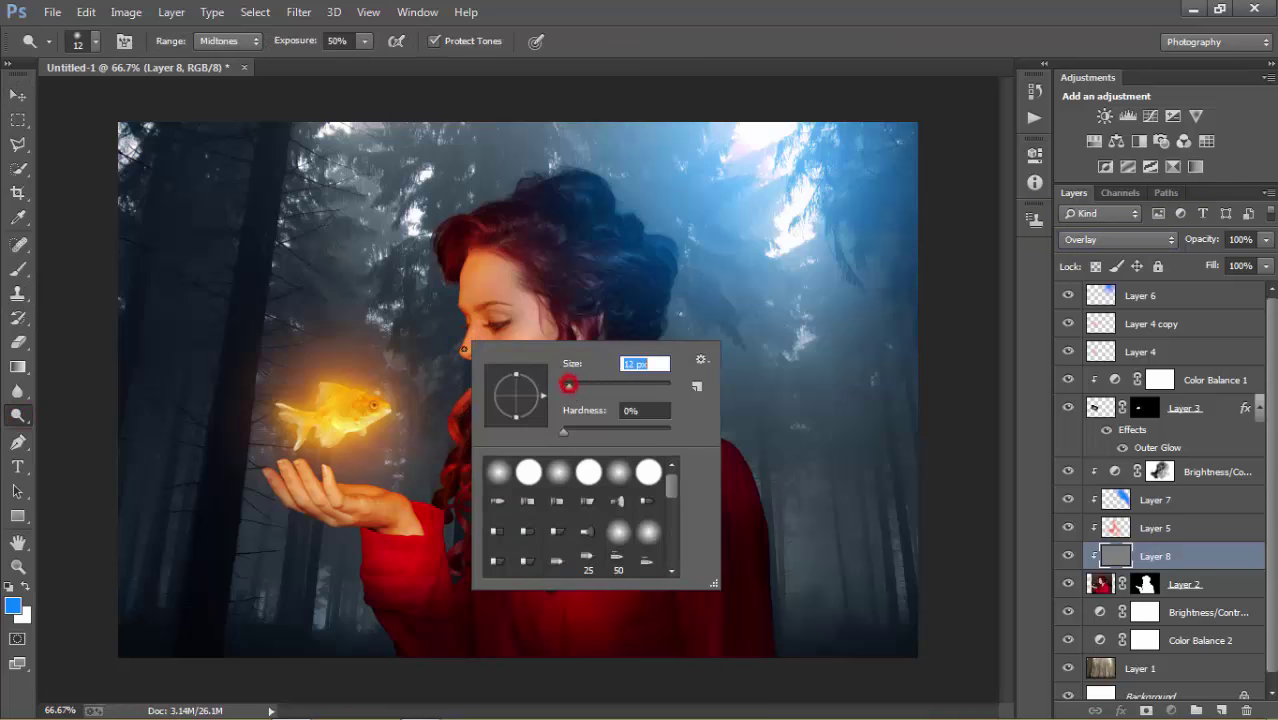
key(Return)
drag(478, 324, 461, 348)
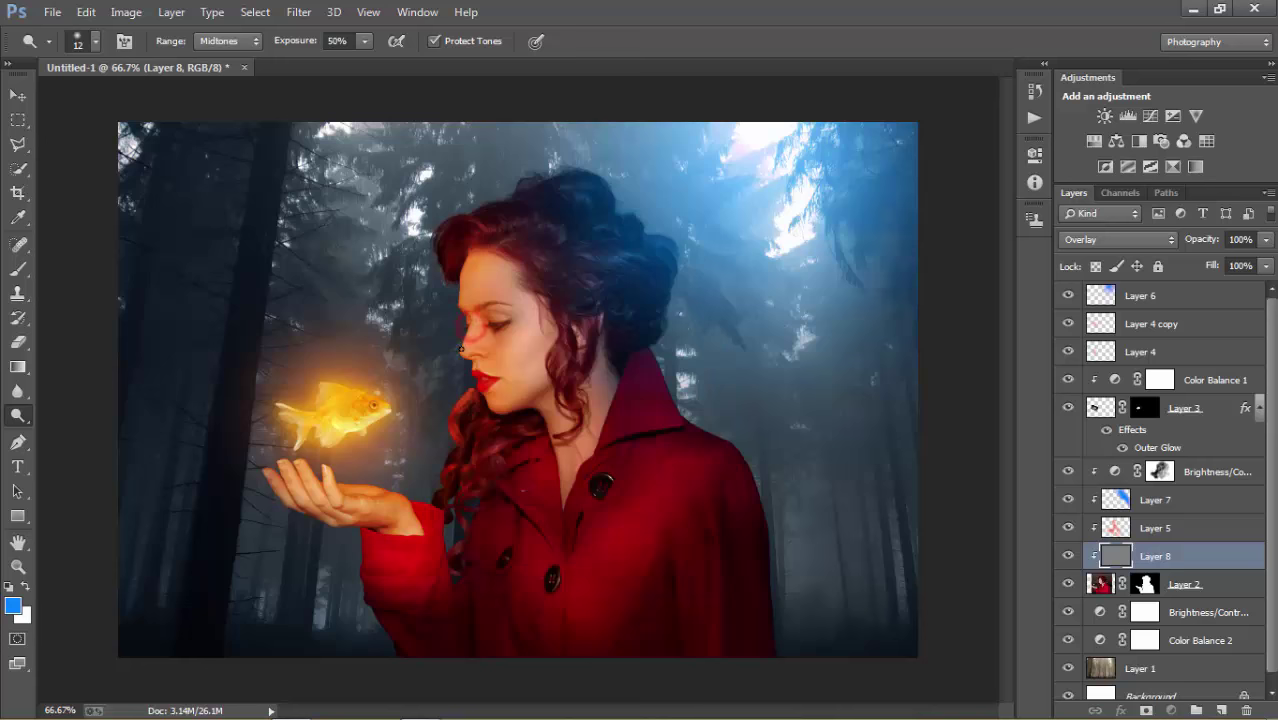
right_click(518, 344)
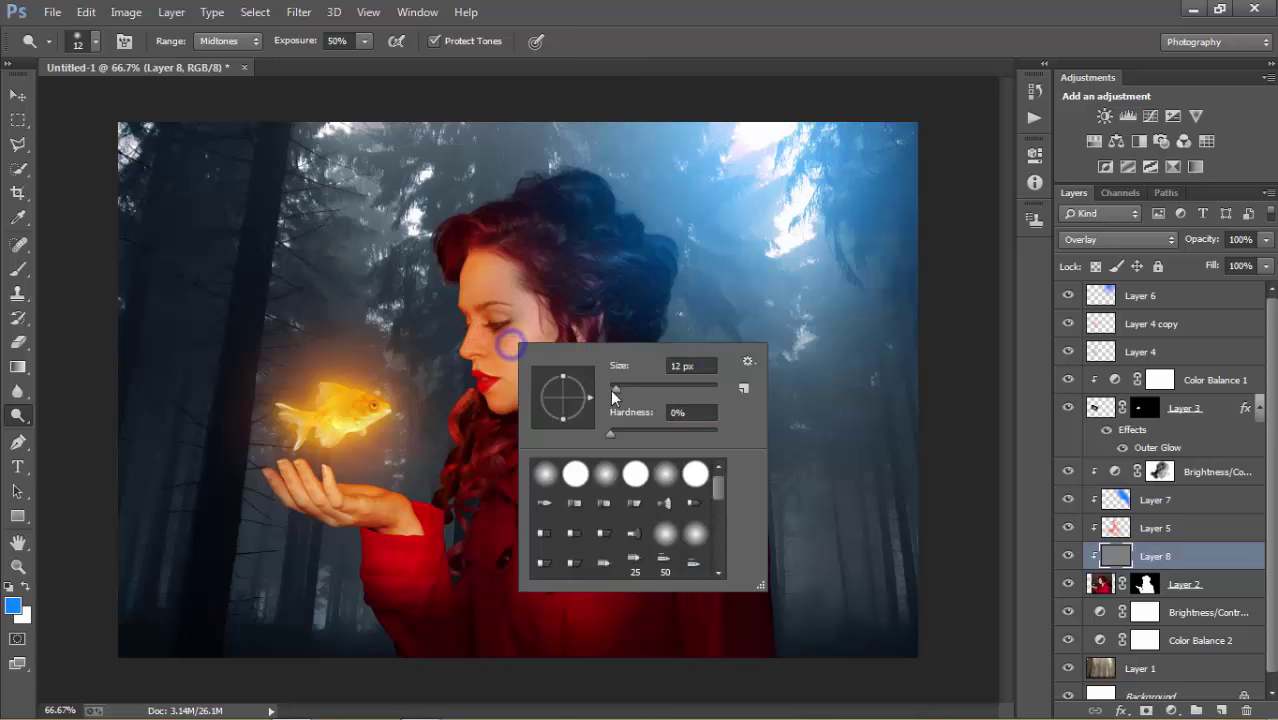
drag(611, 388, 621, 388)
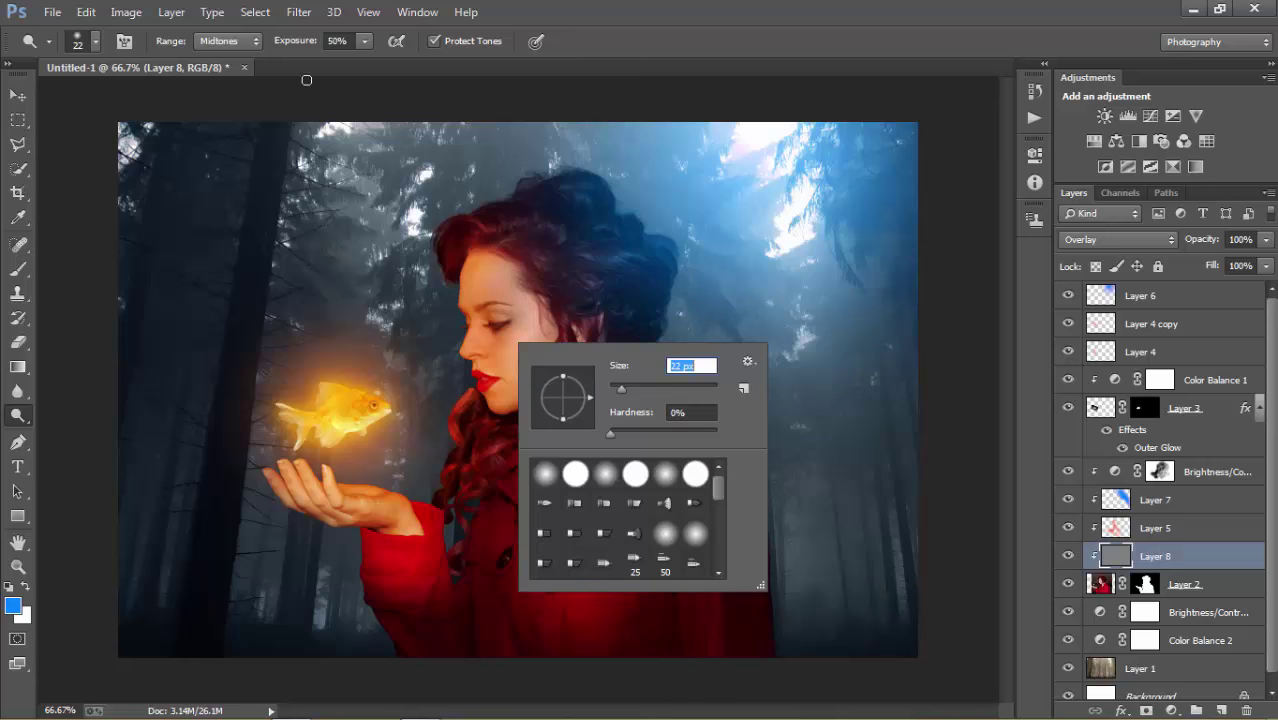
drag(295, 48, 385, 52)
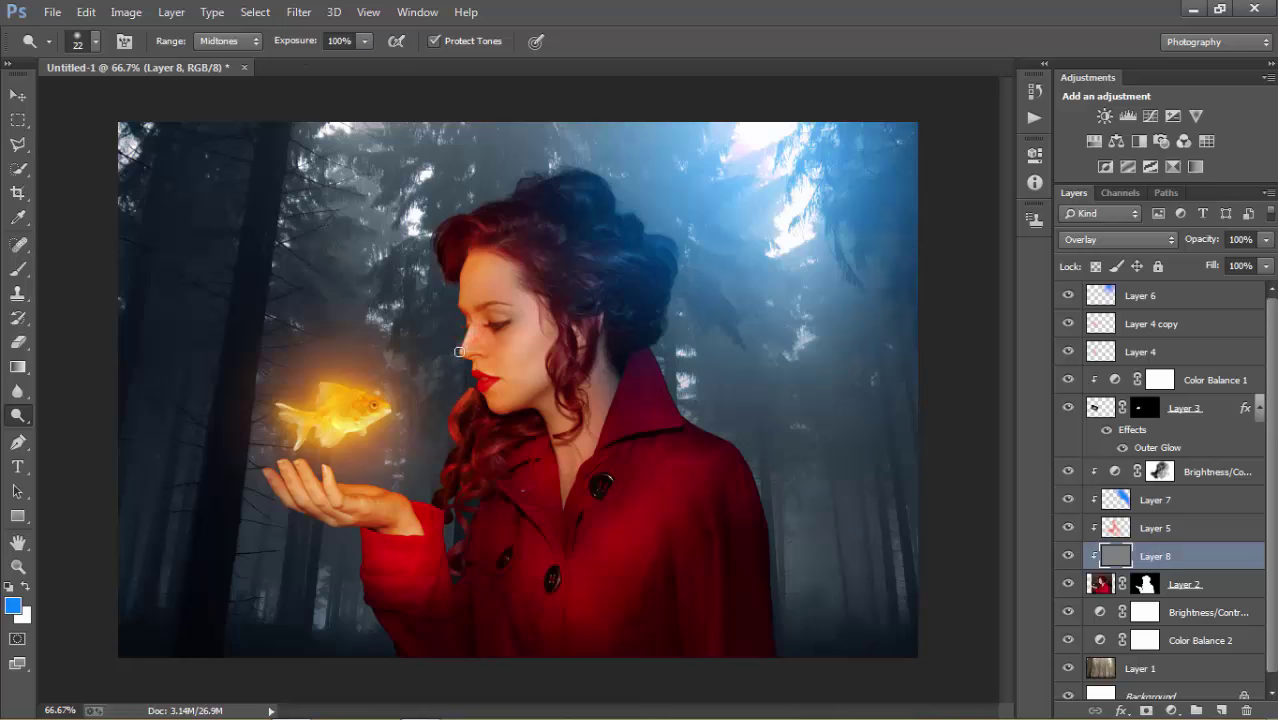
drag(462, 346, 442, 379)
click(467, 351)
Dodge the right side of the red coat with a 97 px brush at 49% exposure.
drag(300, 41, 256, 41)
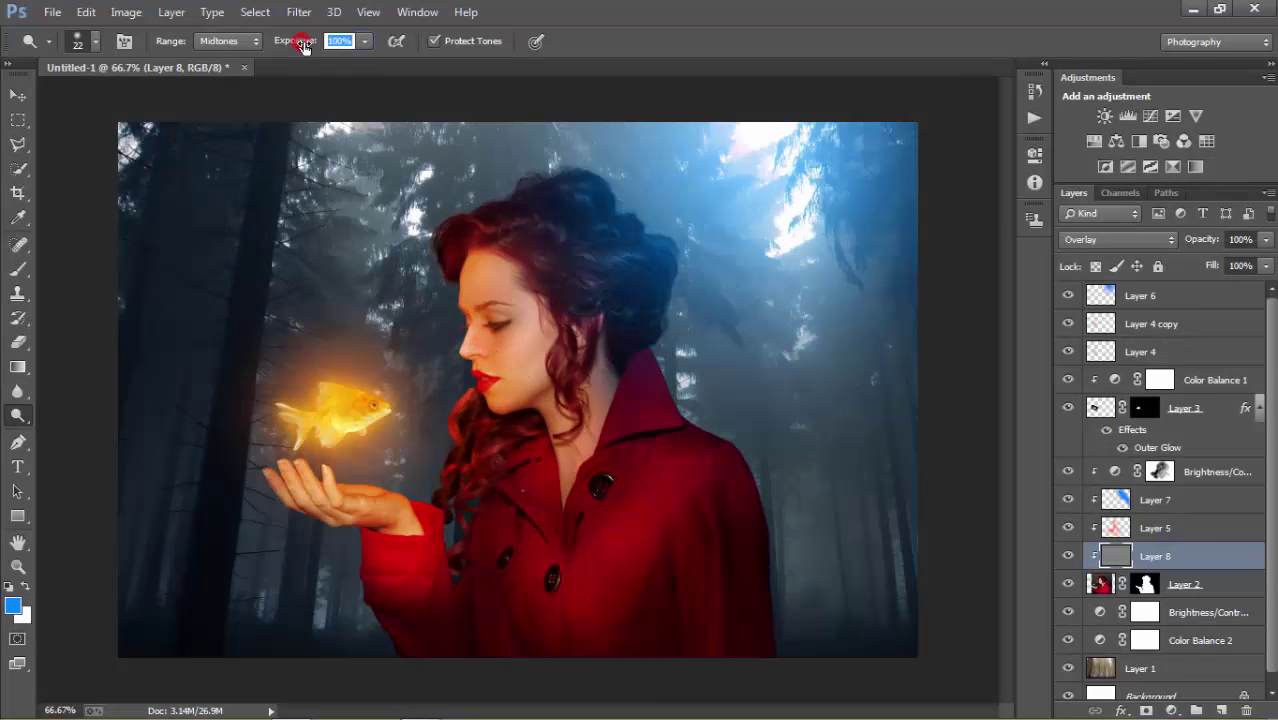
right_click(382, 211)
text(97)
click(676, 475)
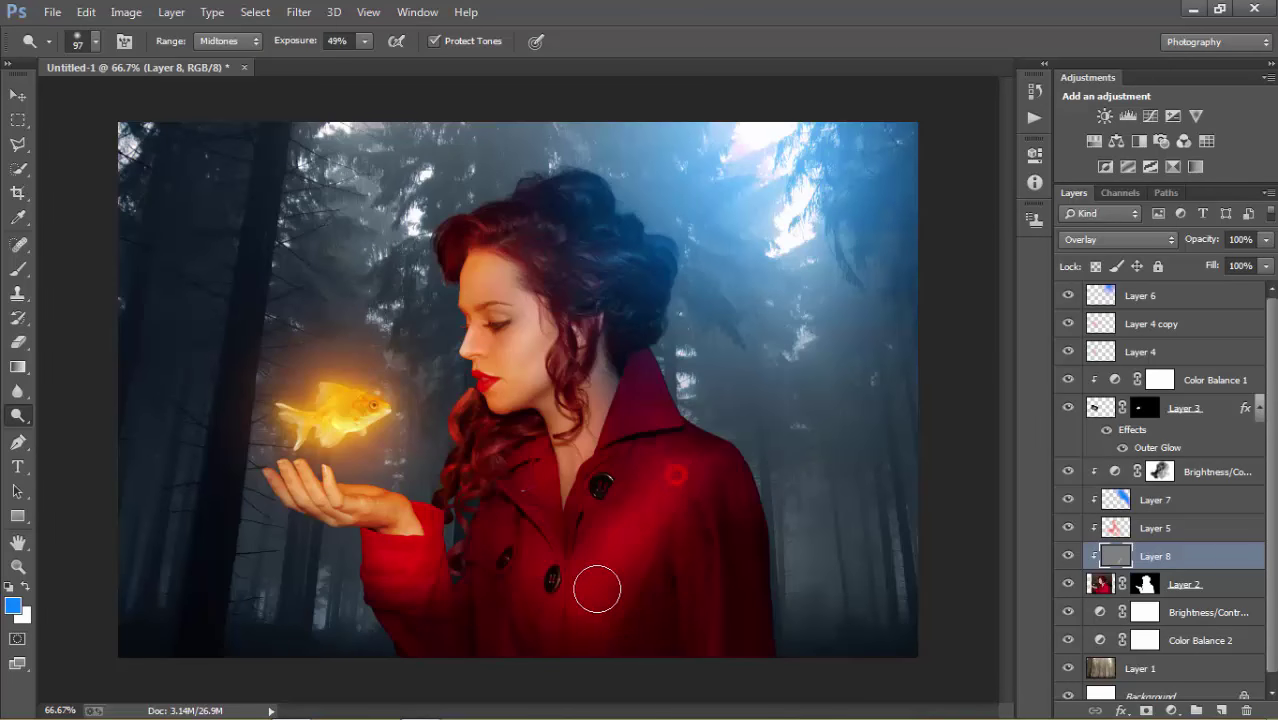
drag(713, 629, 707, 571)
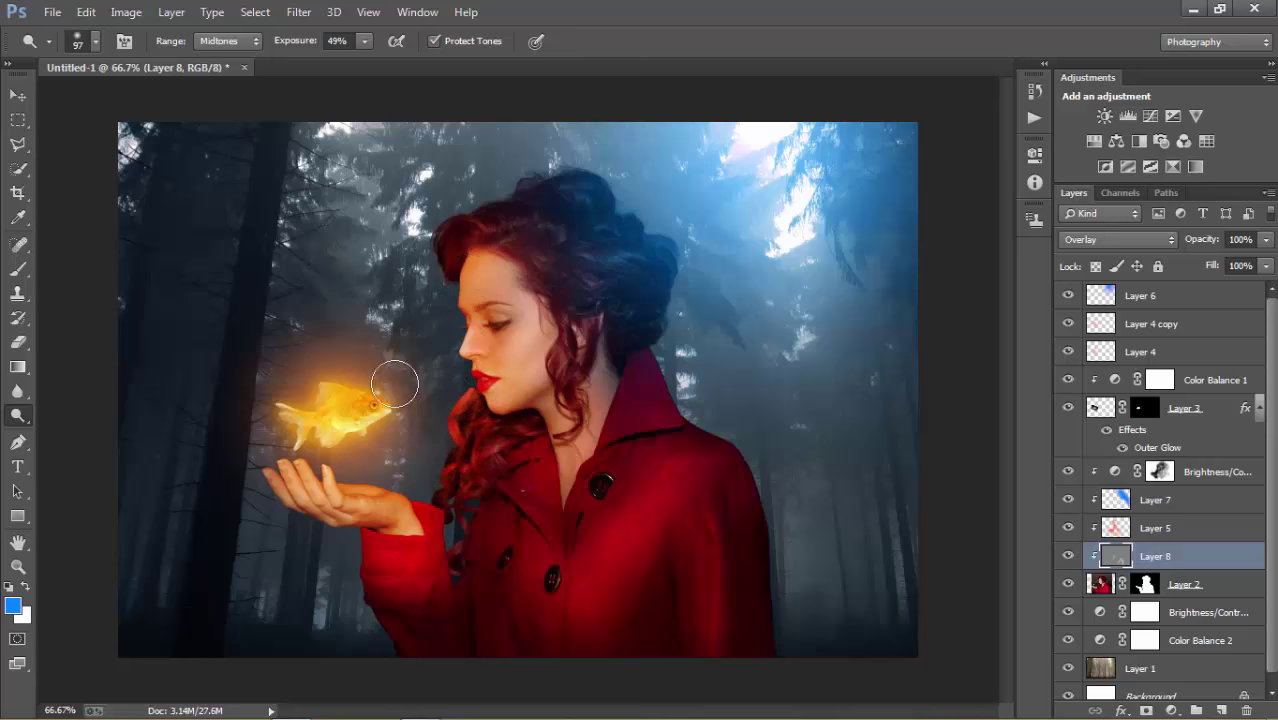
Burn the coat's right edge to darken it.
right_click(18, 415)
click(63, 430)
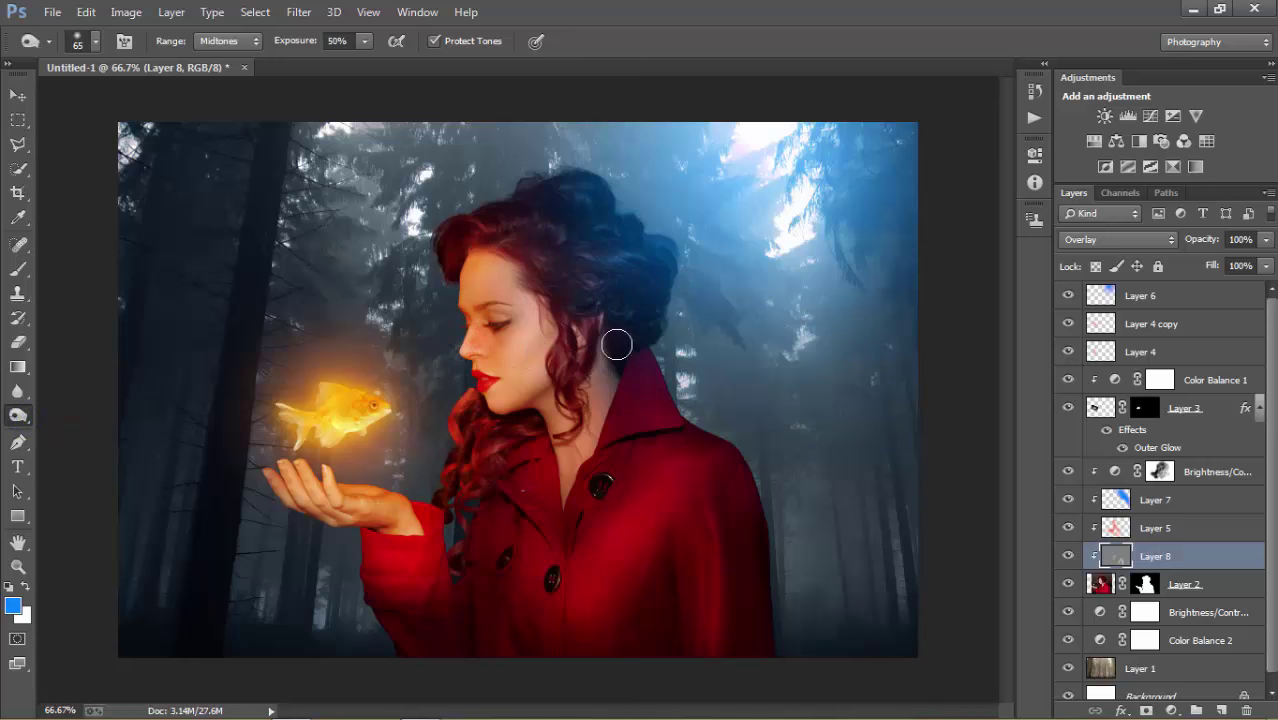
drag(690, 581, 732, 511)
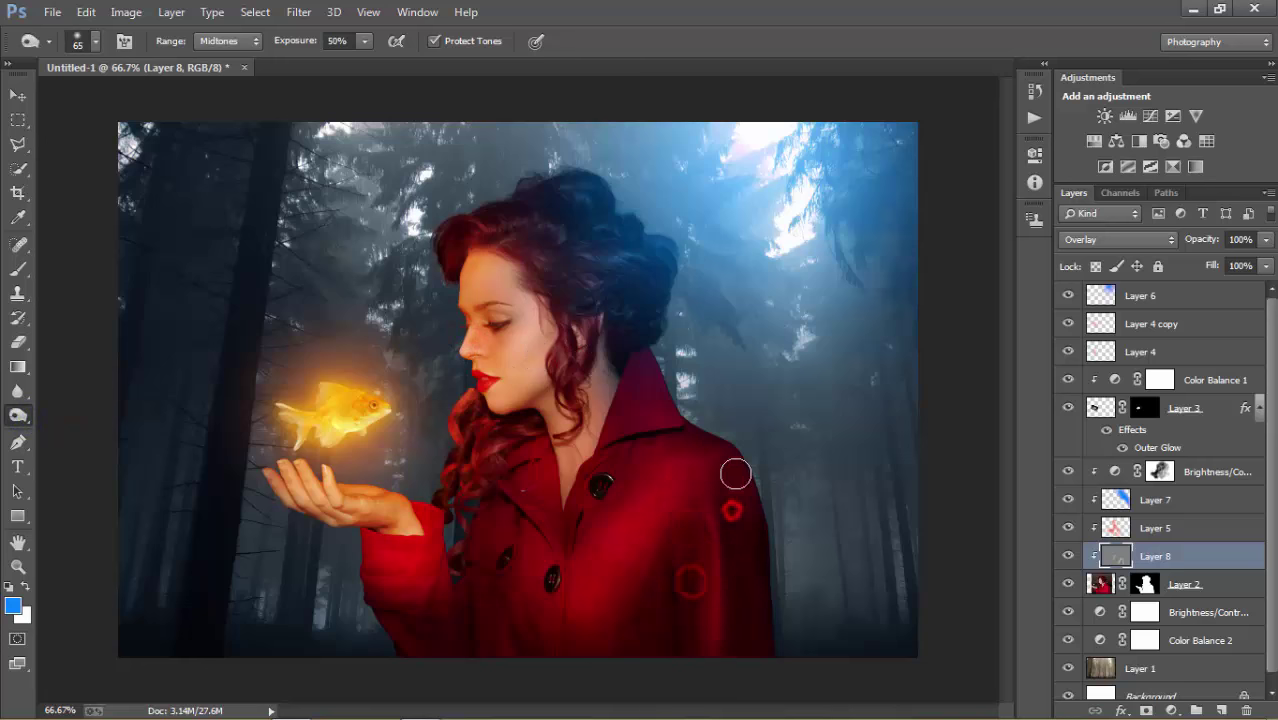
mouse_move(639, 449)
mouse_down()
mouse_move(523, 455)
mouse_move(625, 631)
mouse_up()
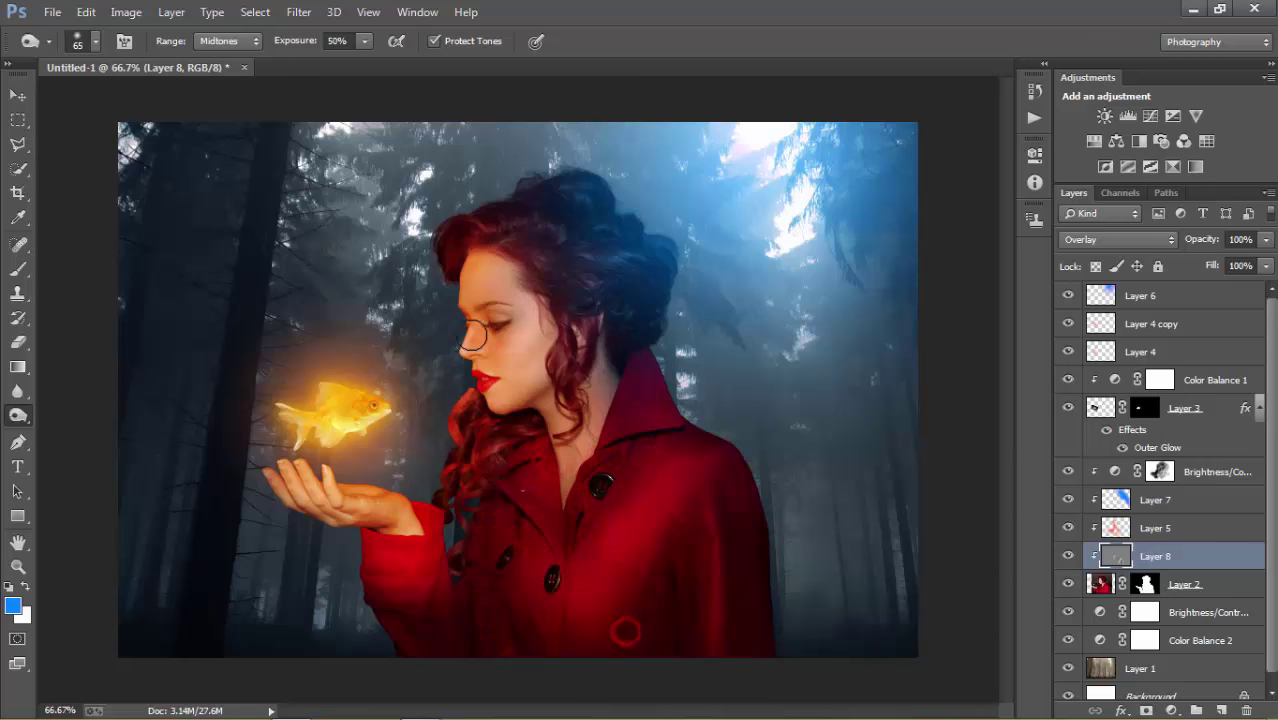
click(18, 94)
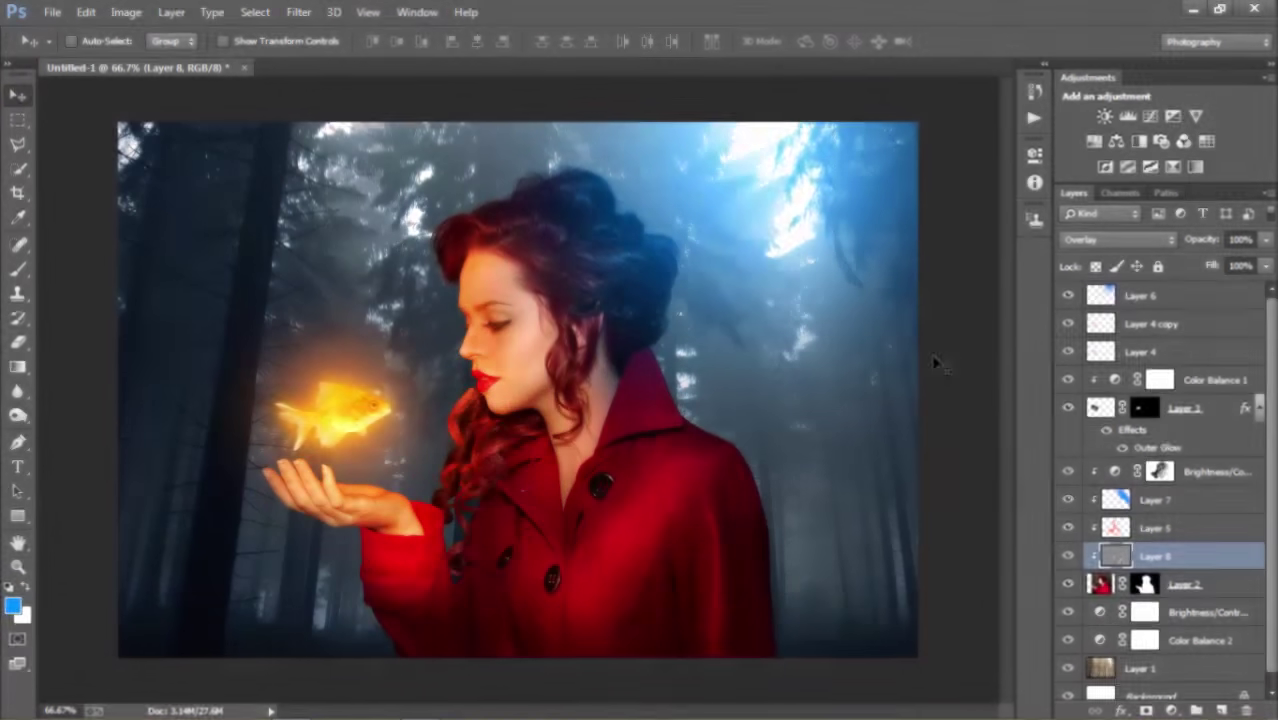
click(1070, 557)
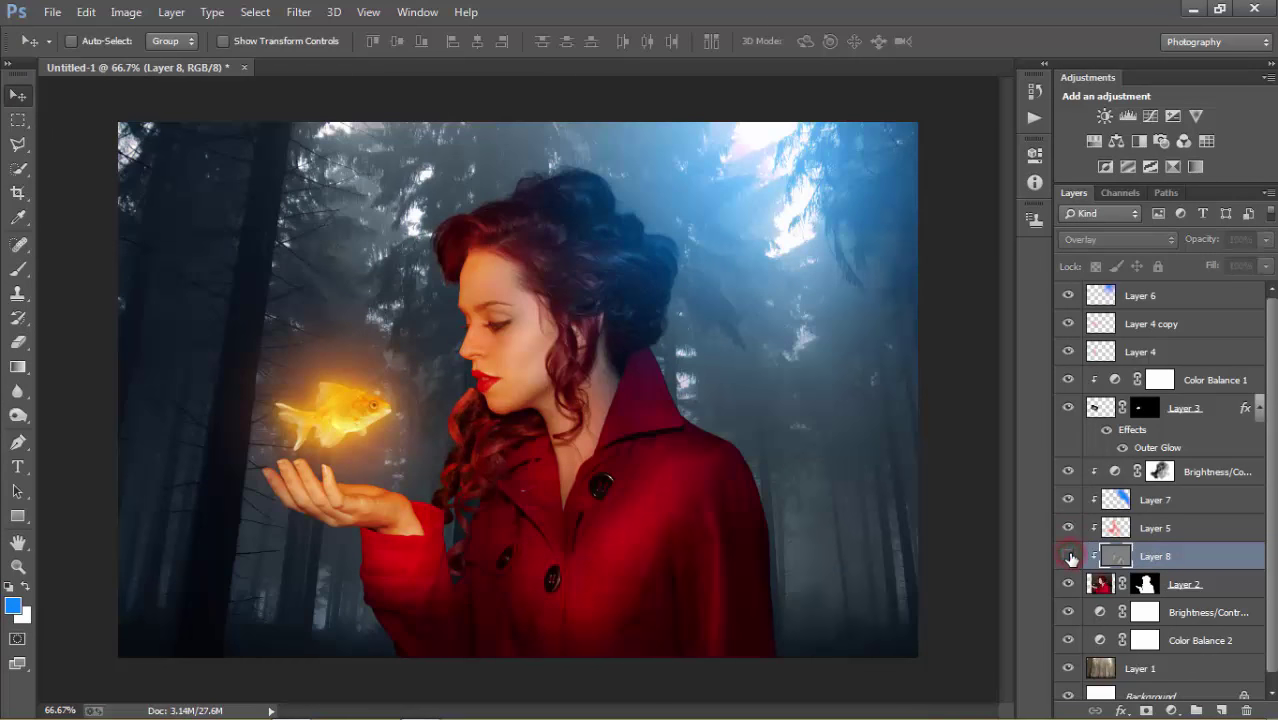
click(1070, 557)
click(1068, 557)
click(1068, 557)
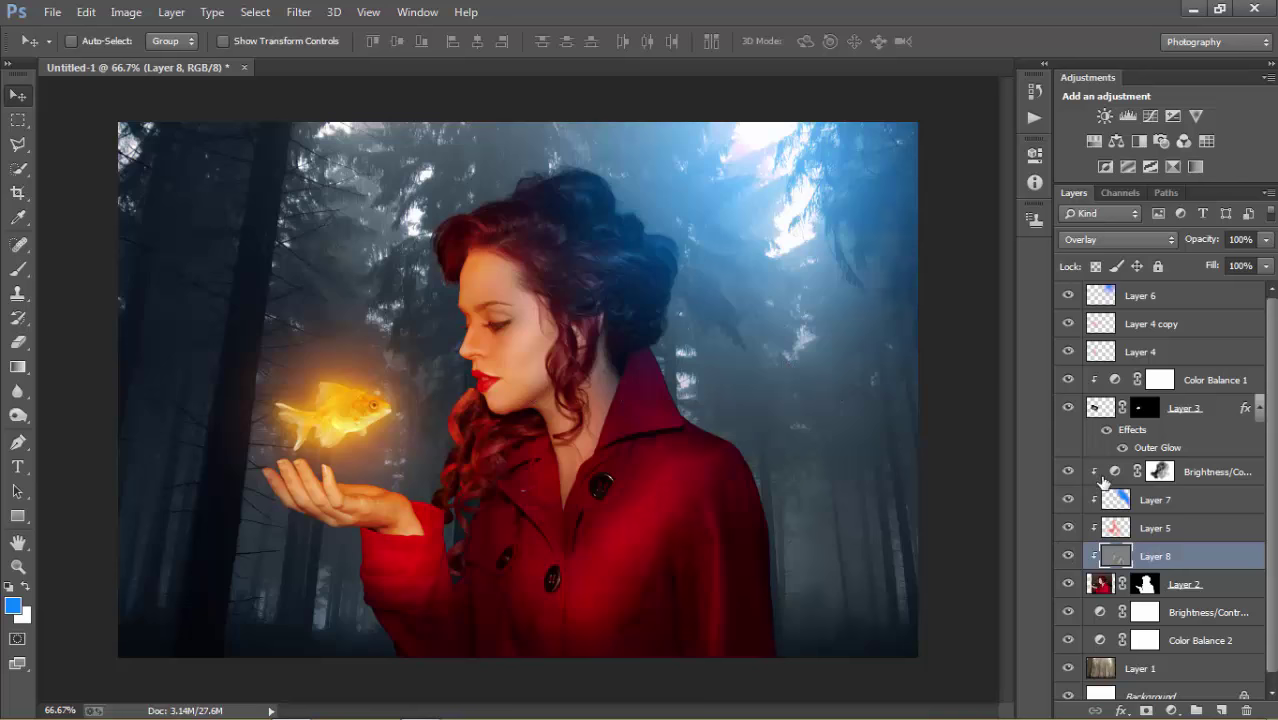
click(1231, 303)
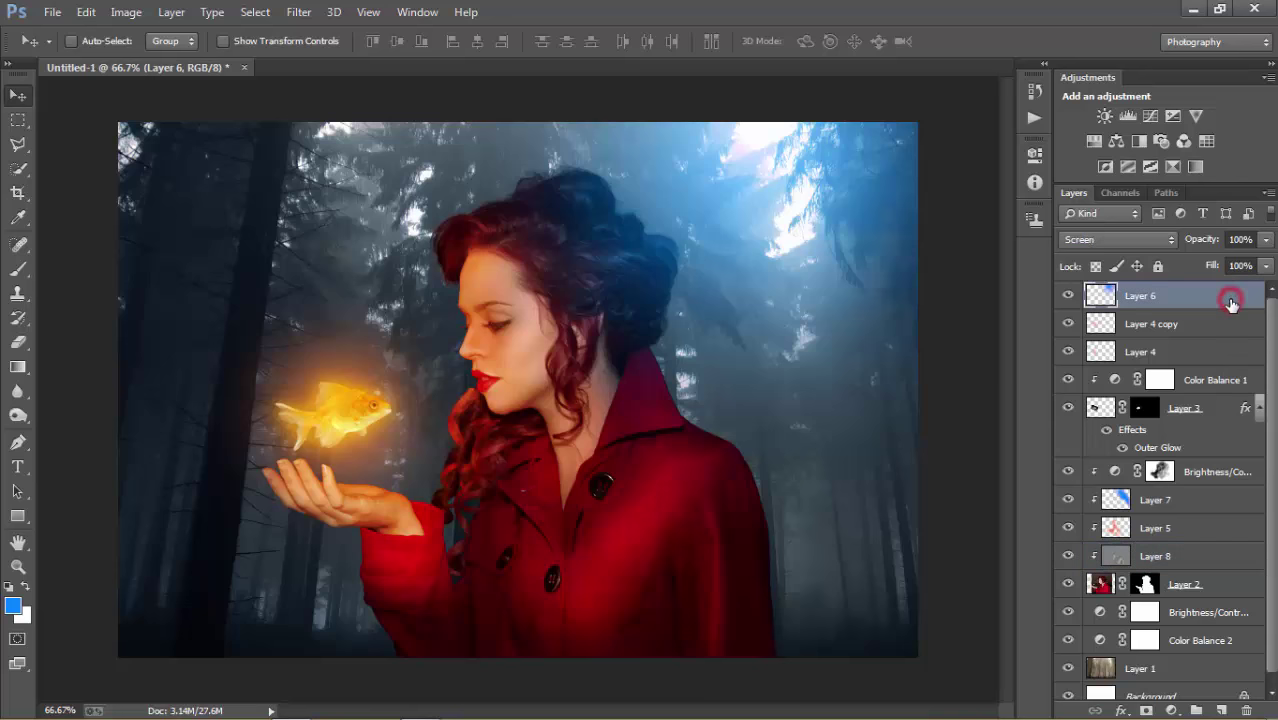
click(1113, 500)
click(18, 269)
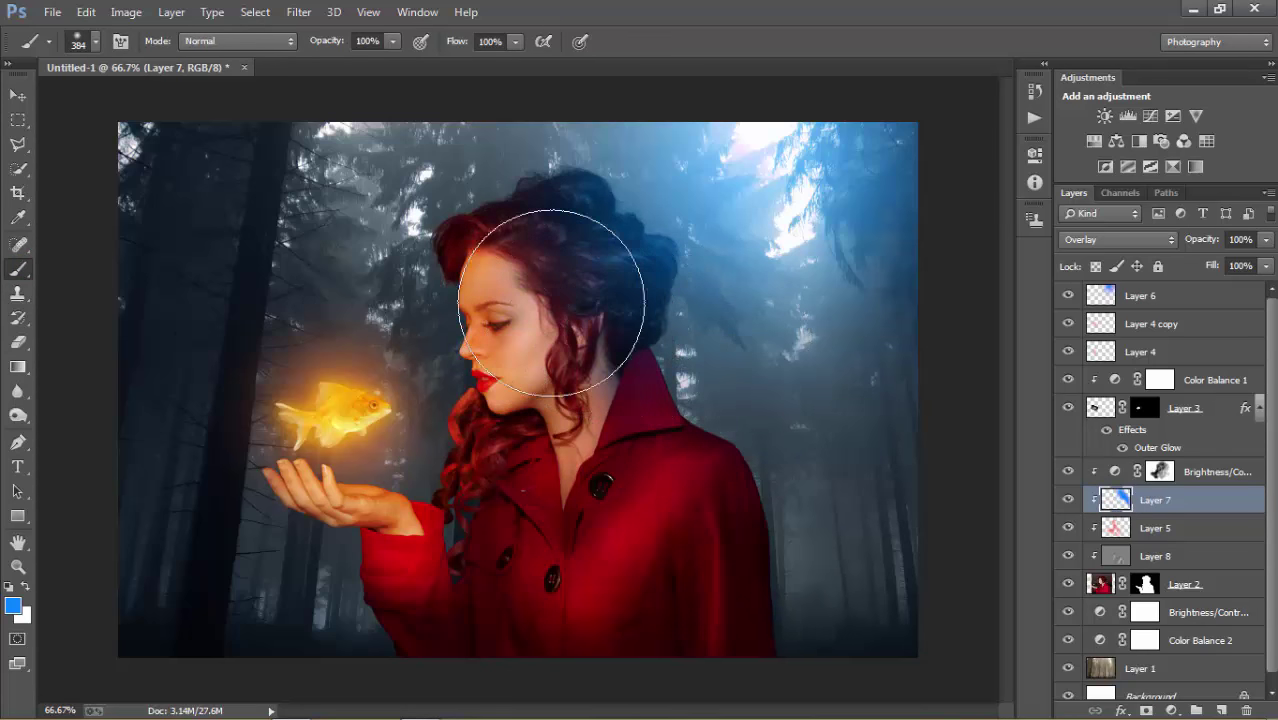
drag(339, 48, 282, 46)
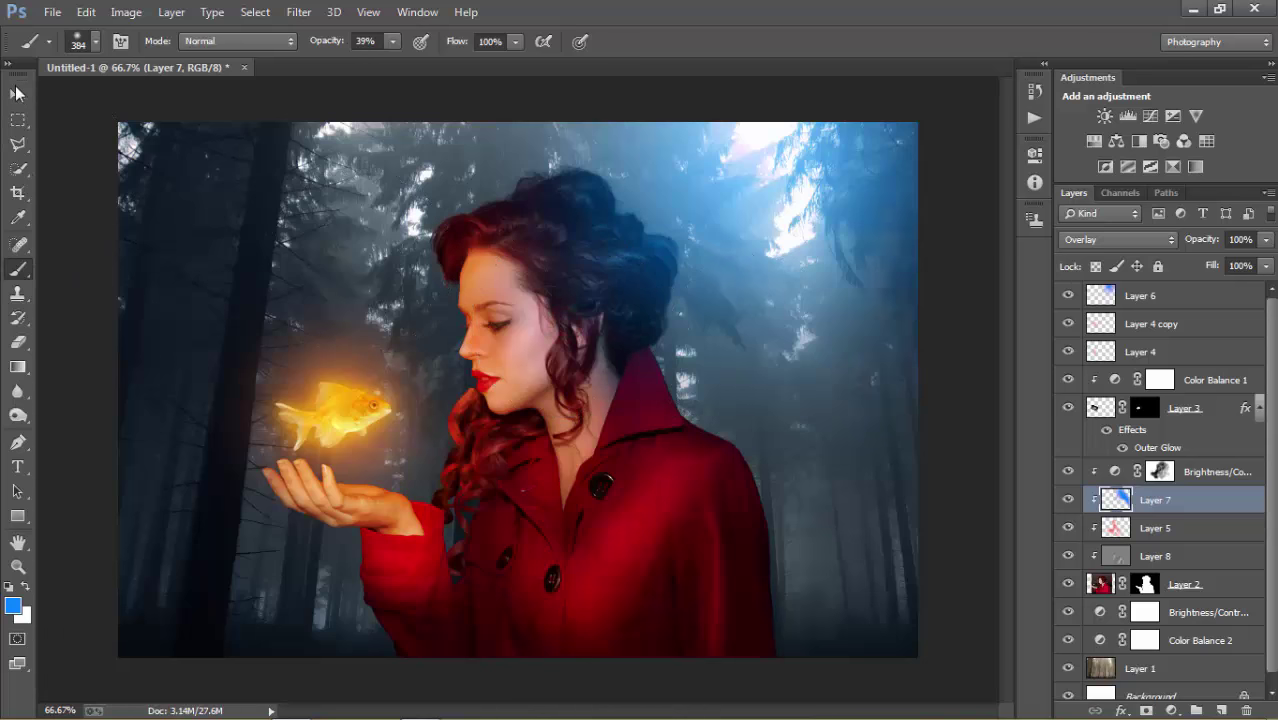
click(17, 94)
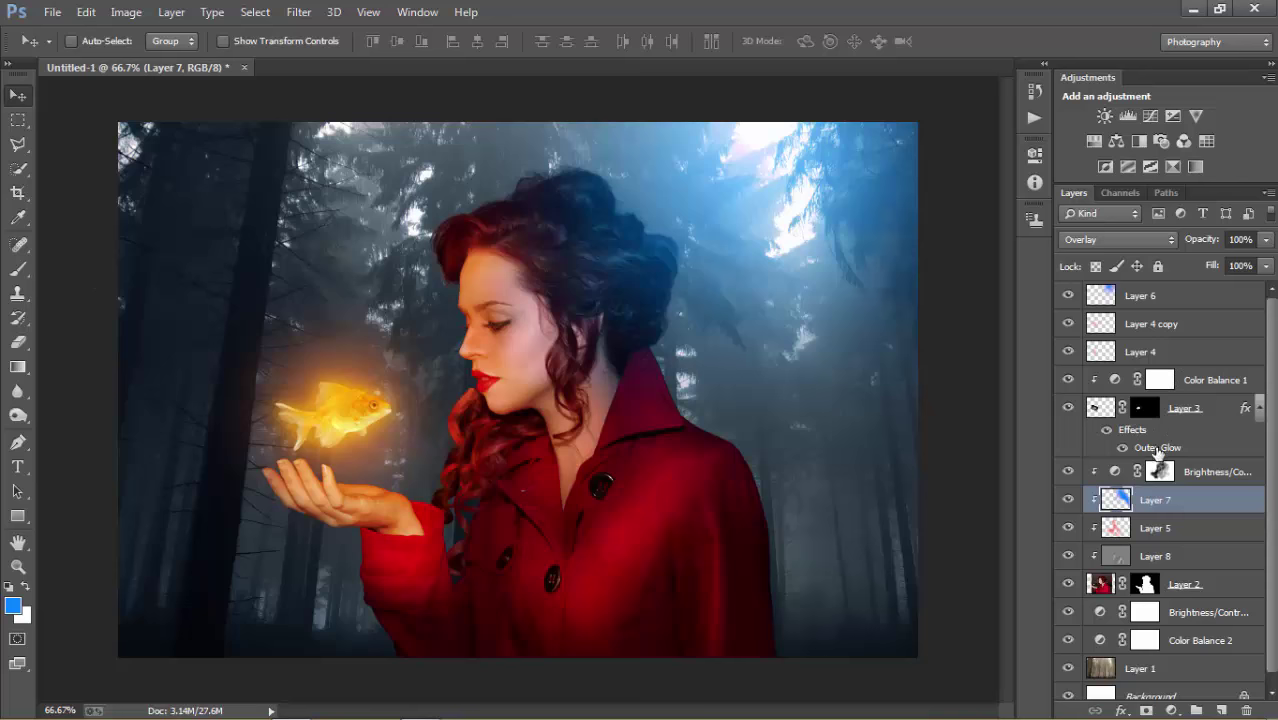
click(1101, 409)
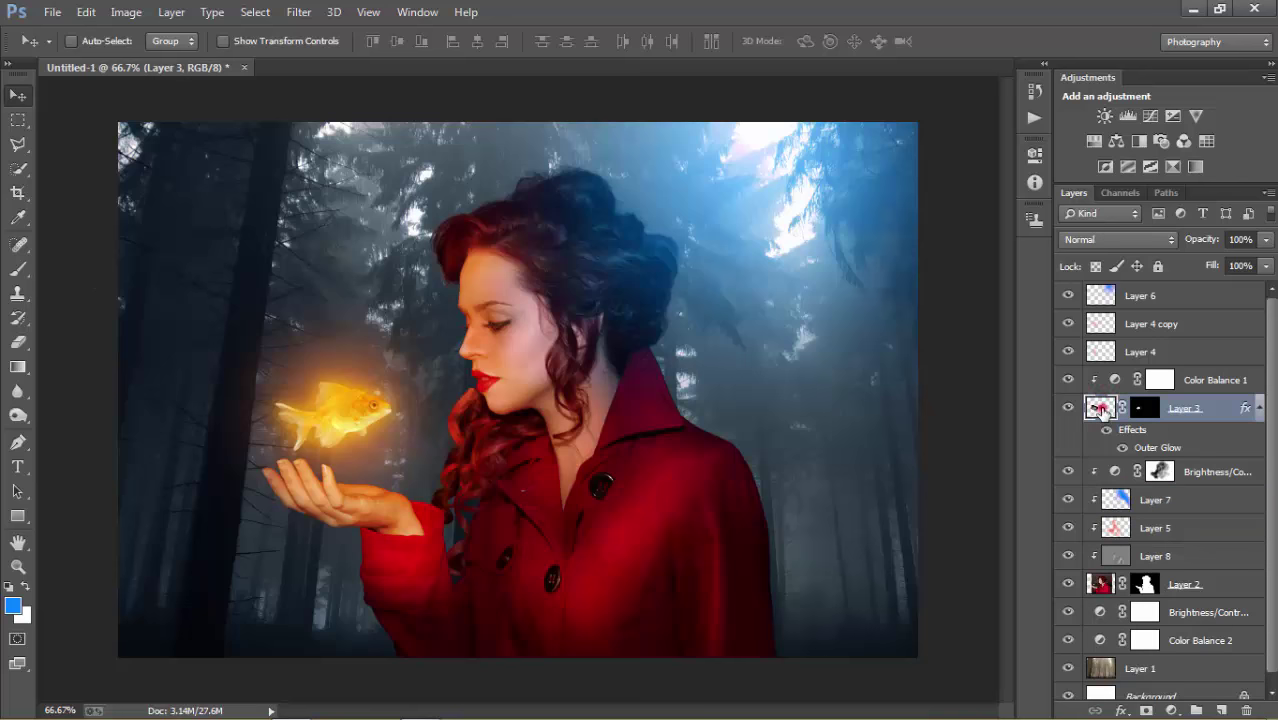
double_click(1101, 409)
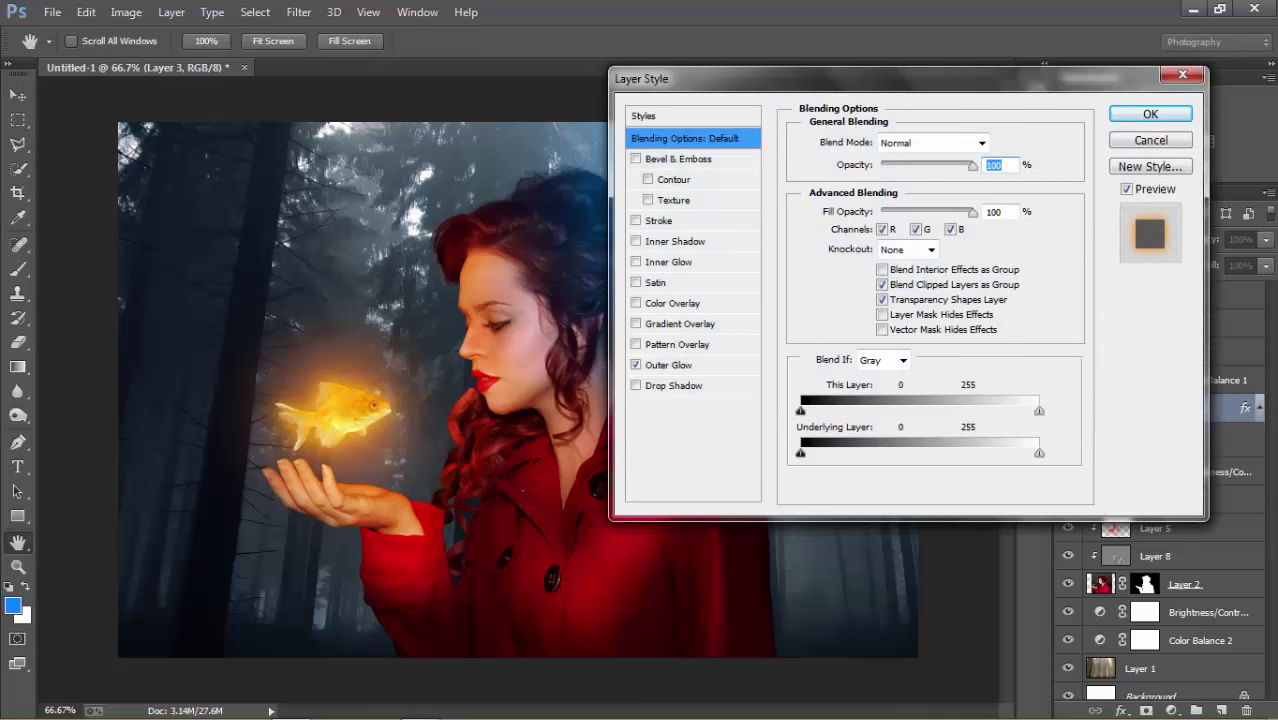
click(1150, 140)
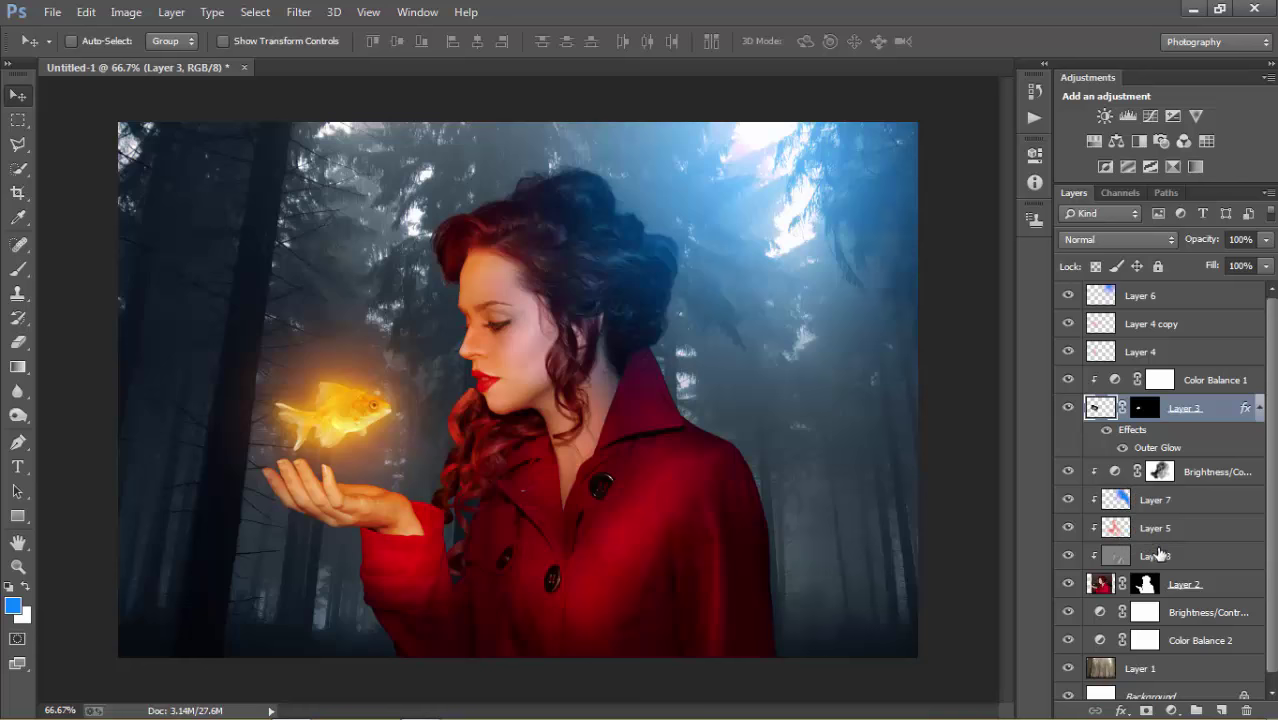
click(1157, 662)
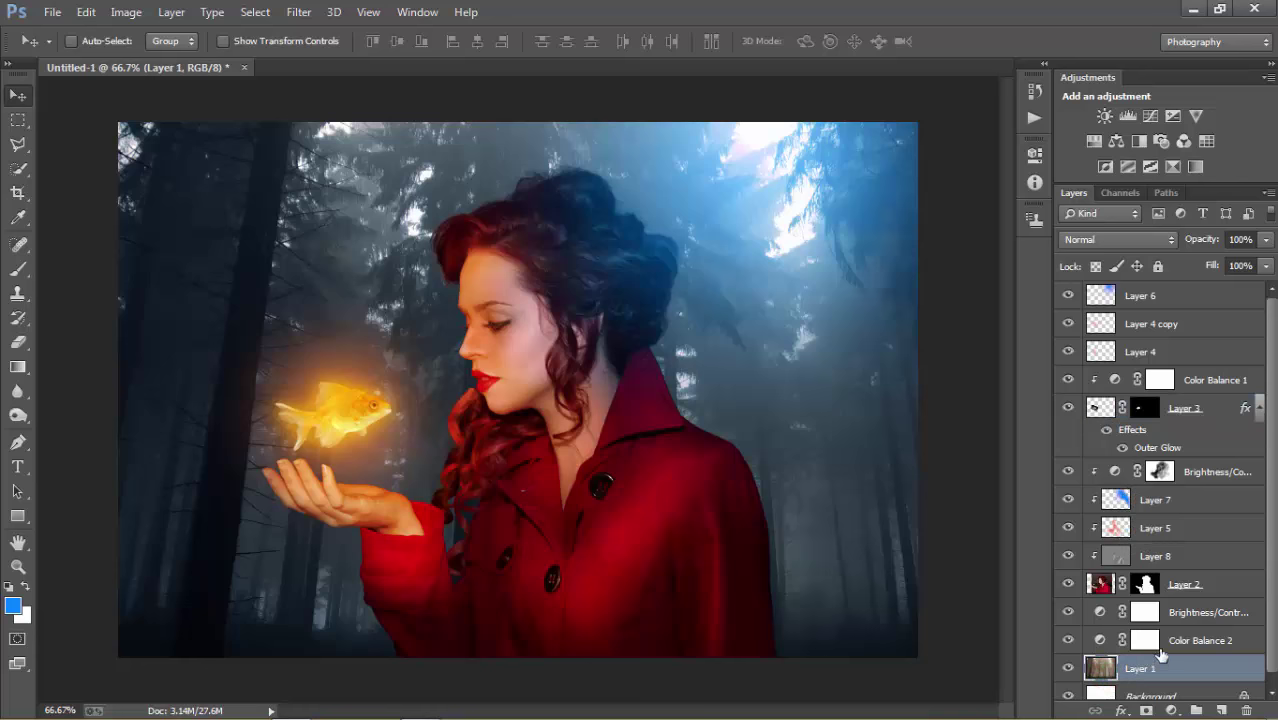
Drag the Brightness/Contrast adjustment above Color Balance 2 down to -90 brightness.
click(1140, 606)
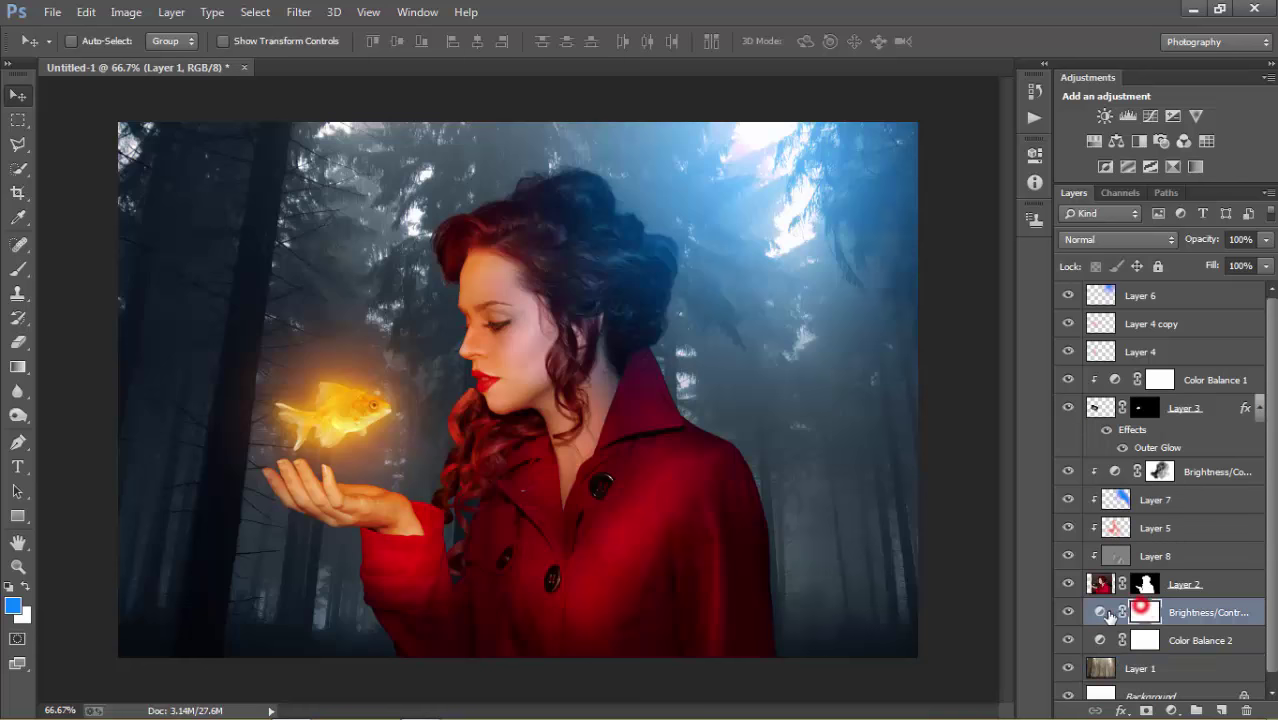
double_click(1103, 612)
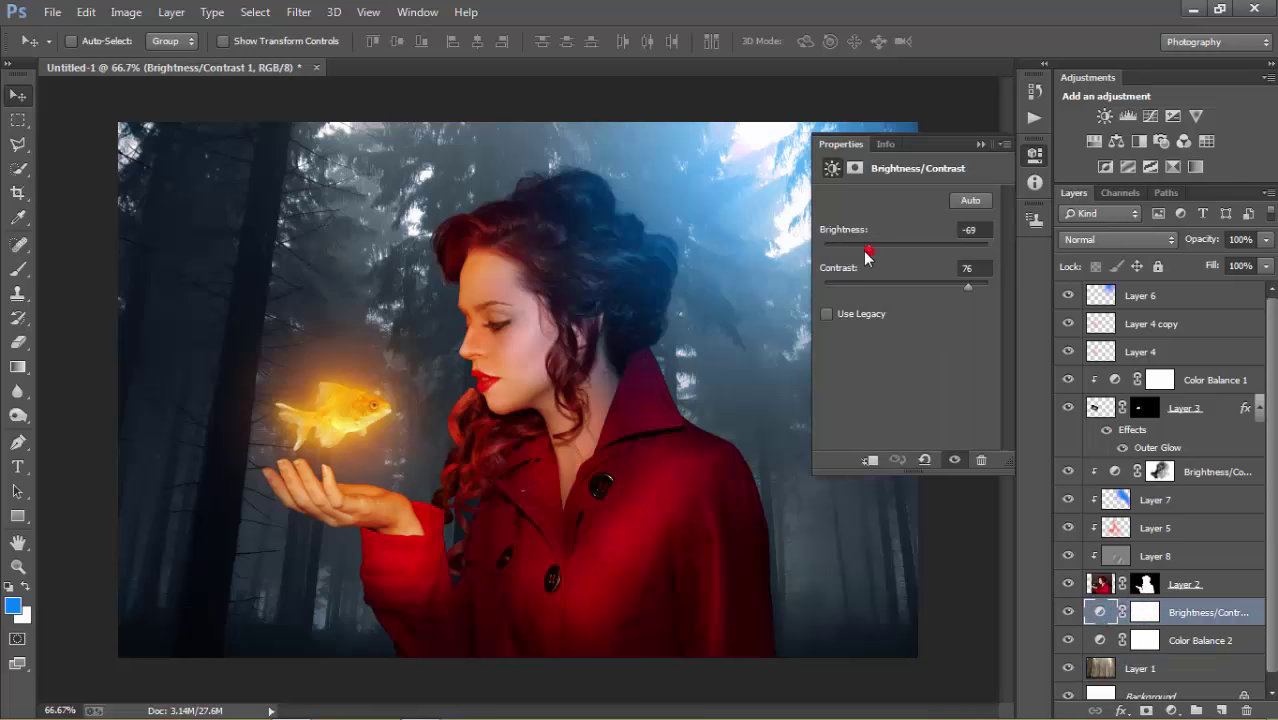
drag(867, 256, 855, 249)
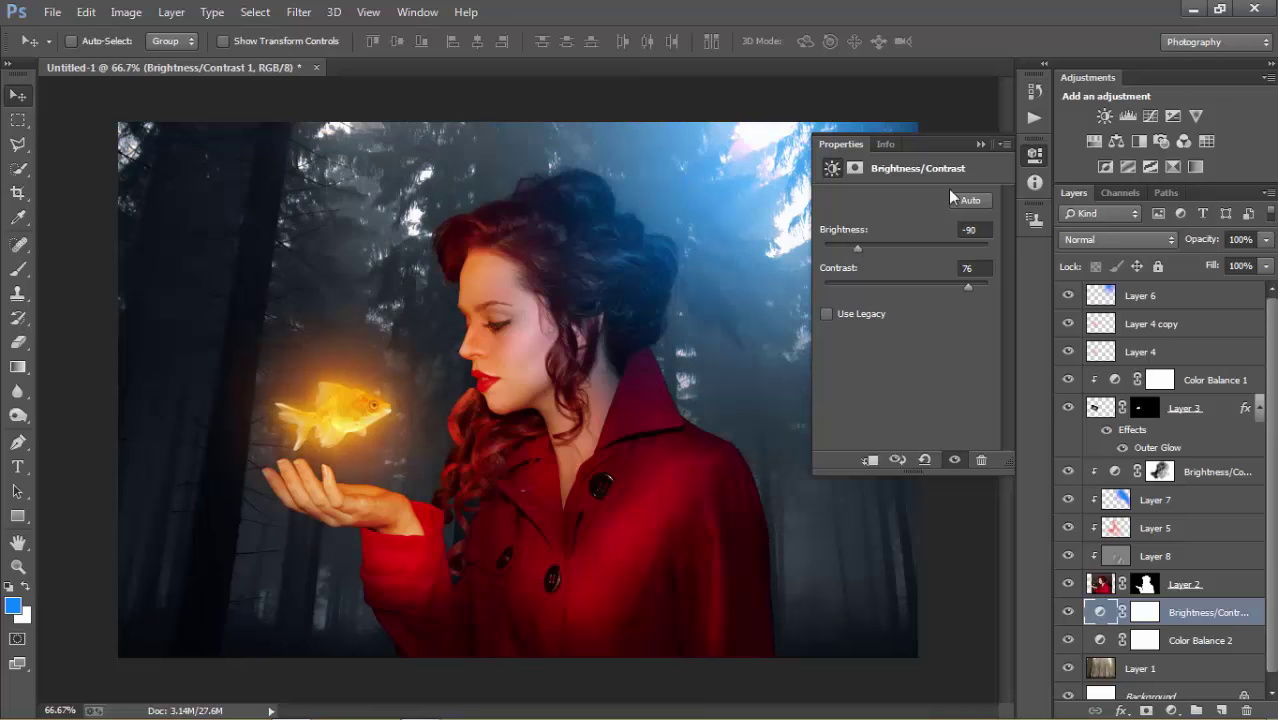
click(978, 144)
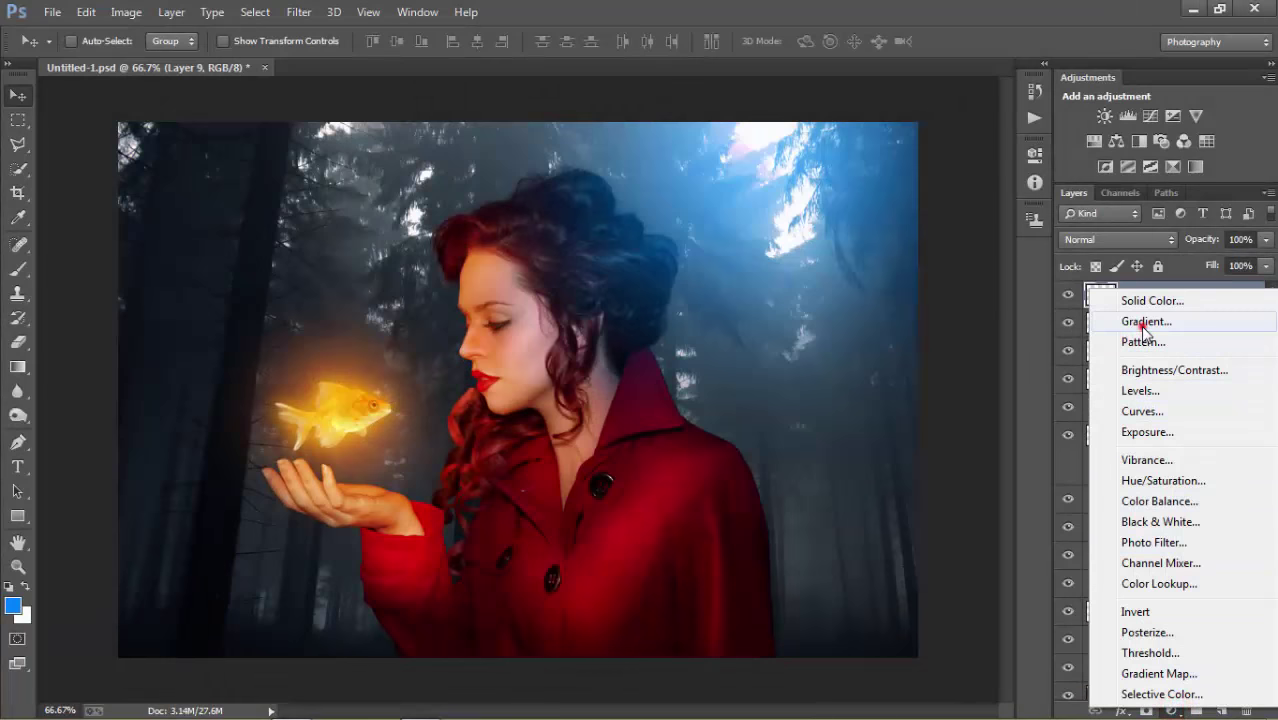
Add a Gradient fill layer using the fade-to-transparent preset.
click(1140, 321)
click(1018, 203)
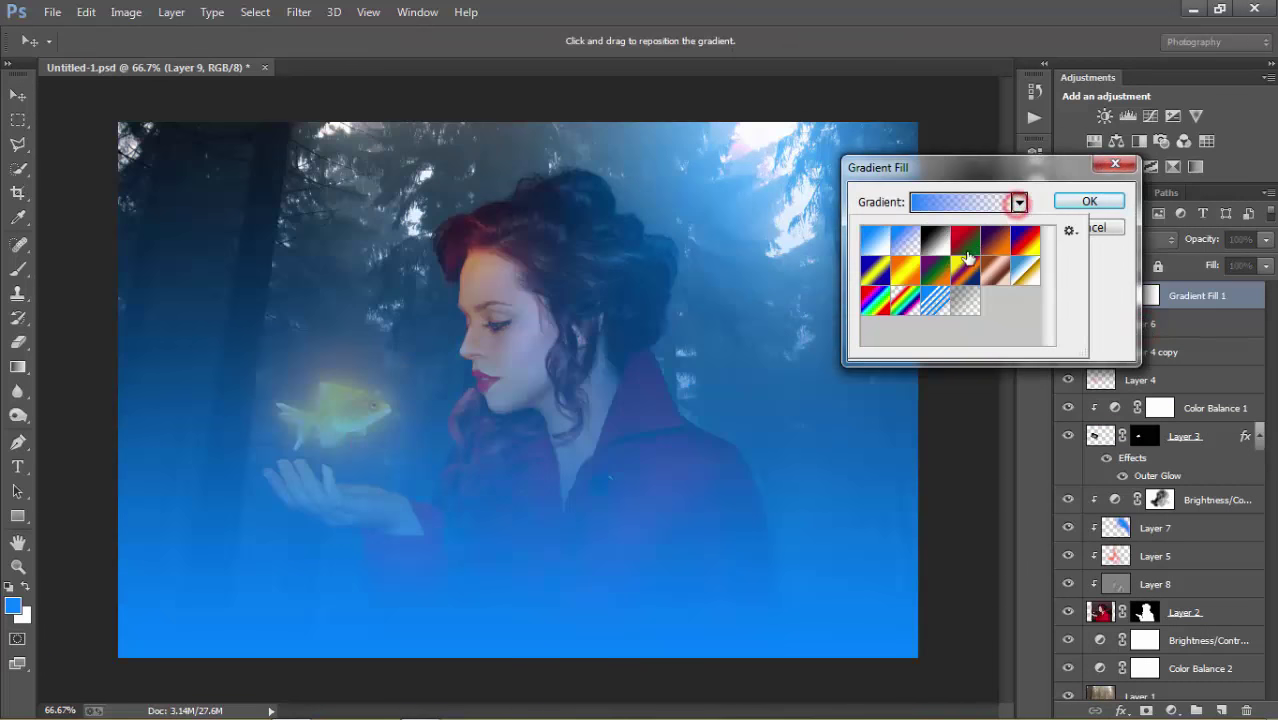
click(968, 312)
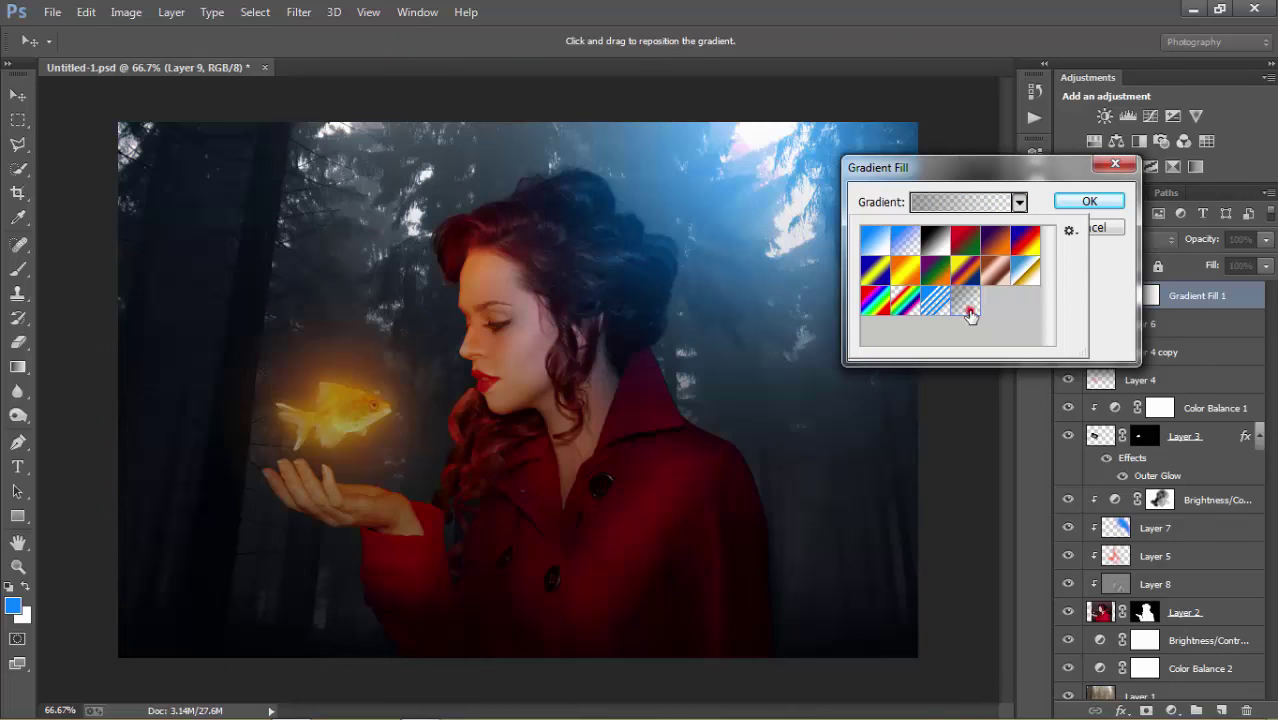
click(966, 300)
Edit the gradient to fade from 100% opaque black to transparent at about 52%.
click(982, 205)
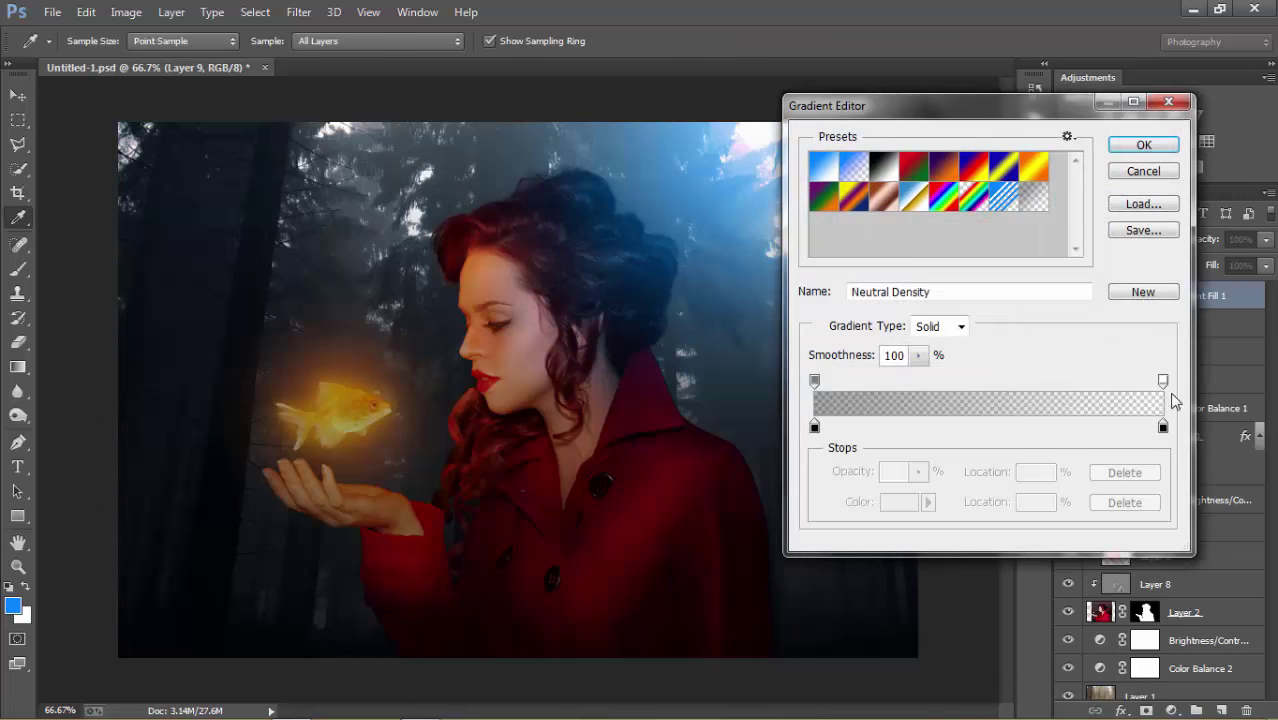
click(1163, 380)
drag(1161, 380, 1021, 380)
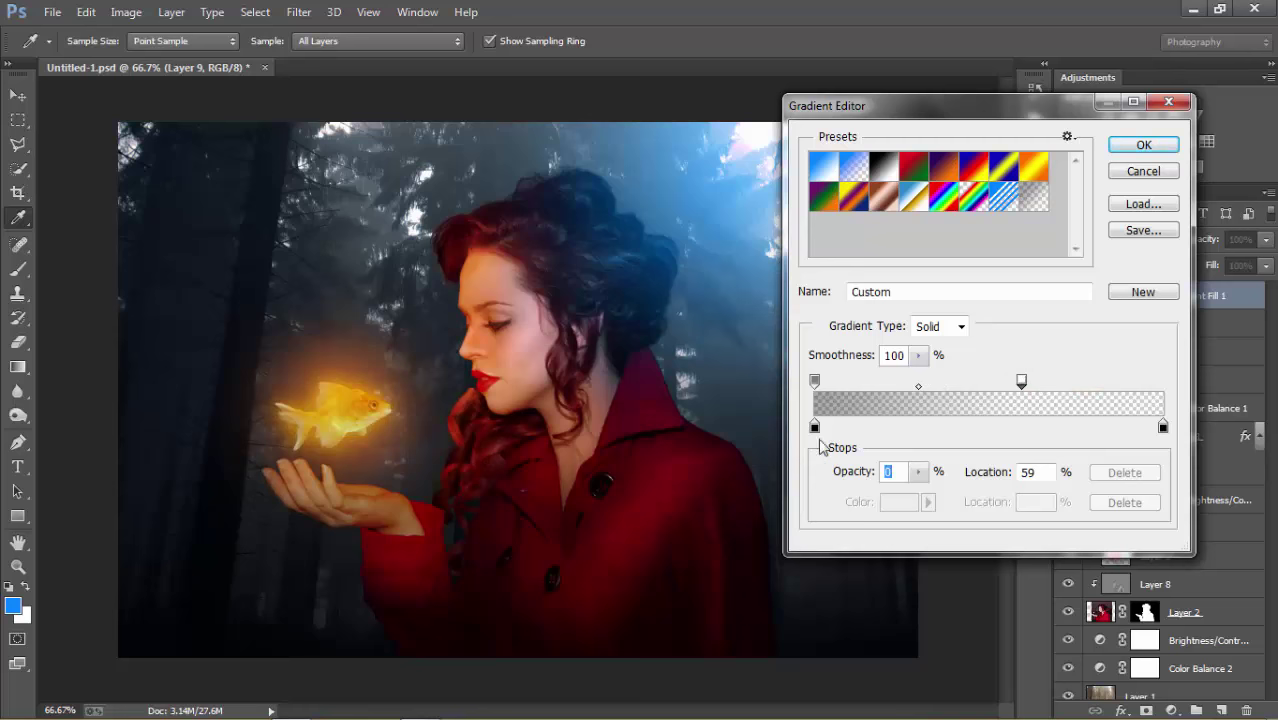
click(815, 382)
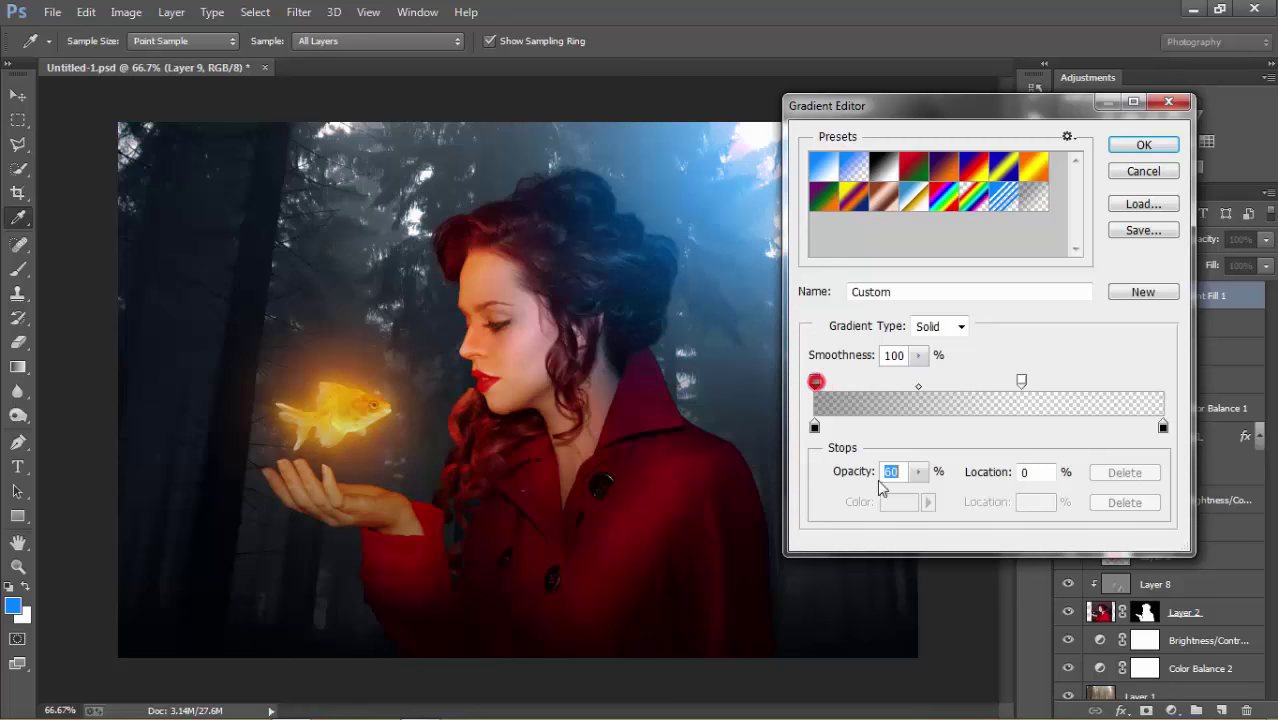
click(917, 471)
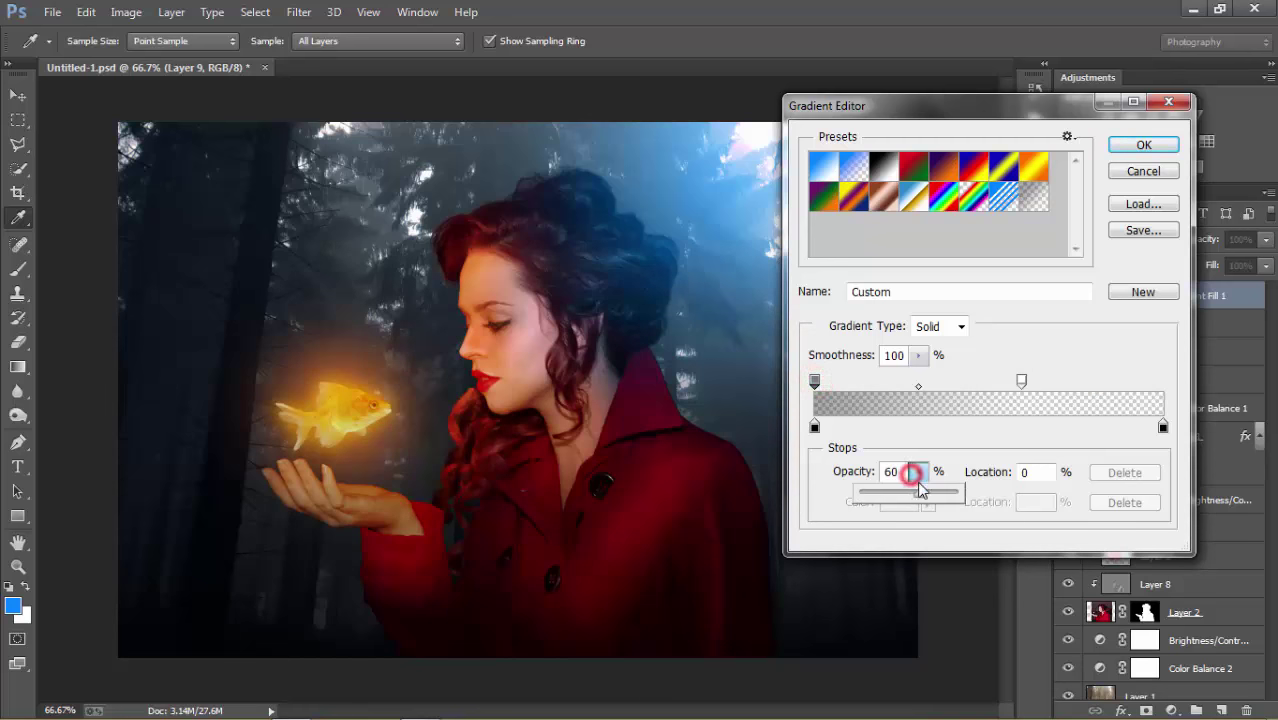
drag(918, 492, 958, 492)
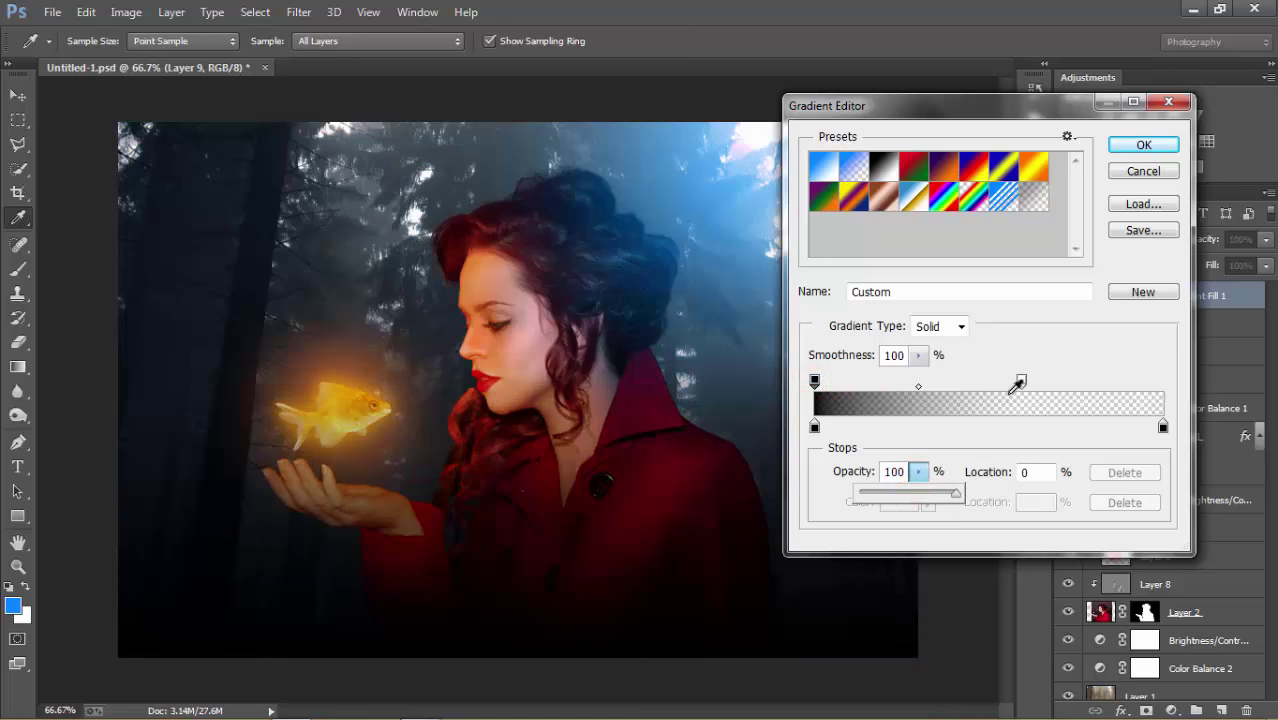
drag(1020, 381, 996, 382)
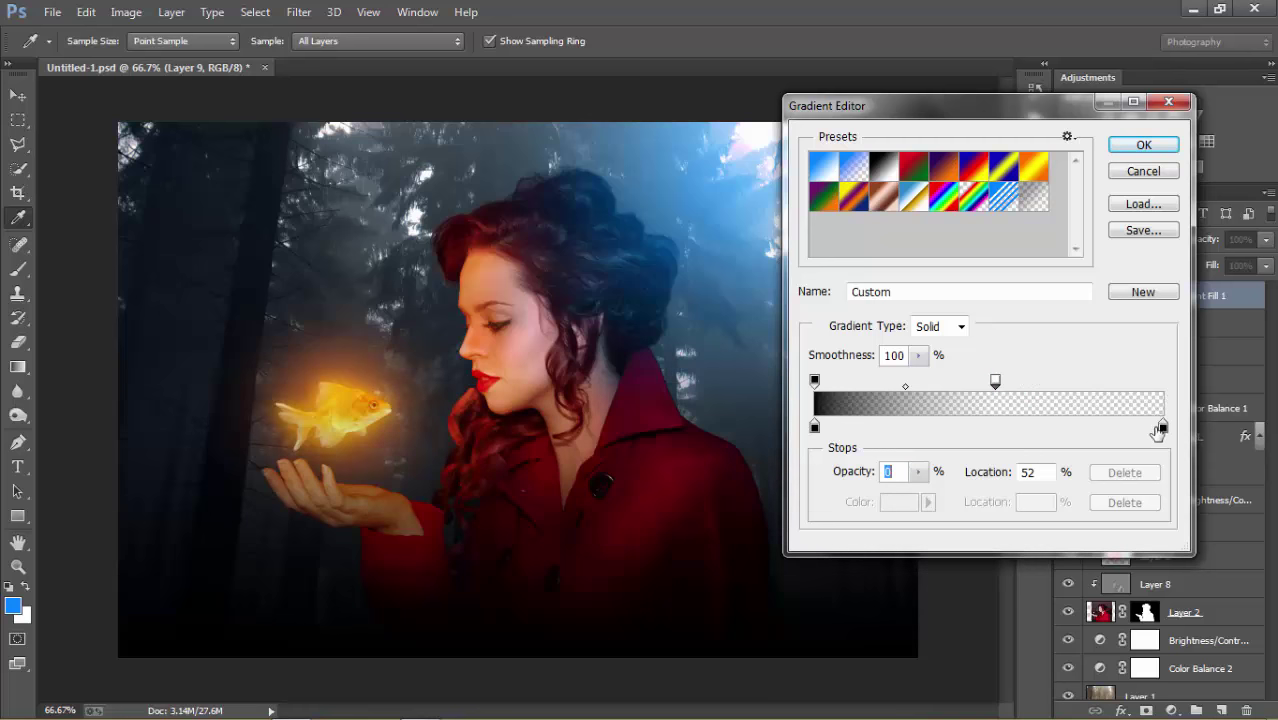
click(1162, 428)
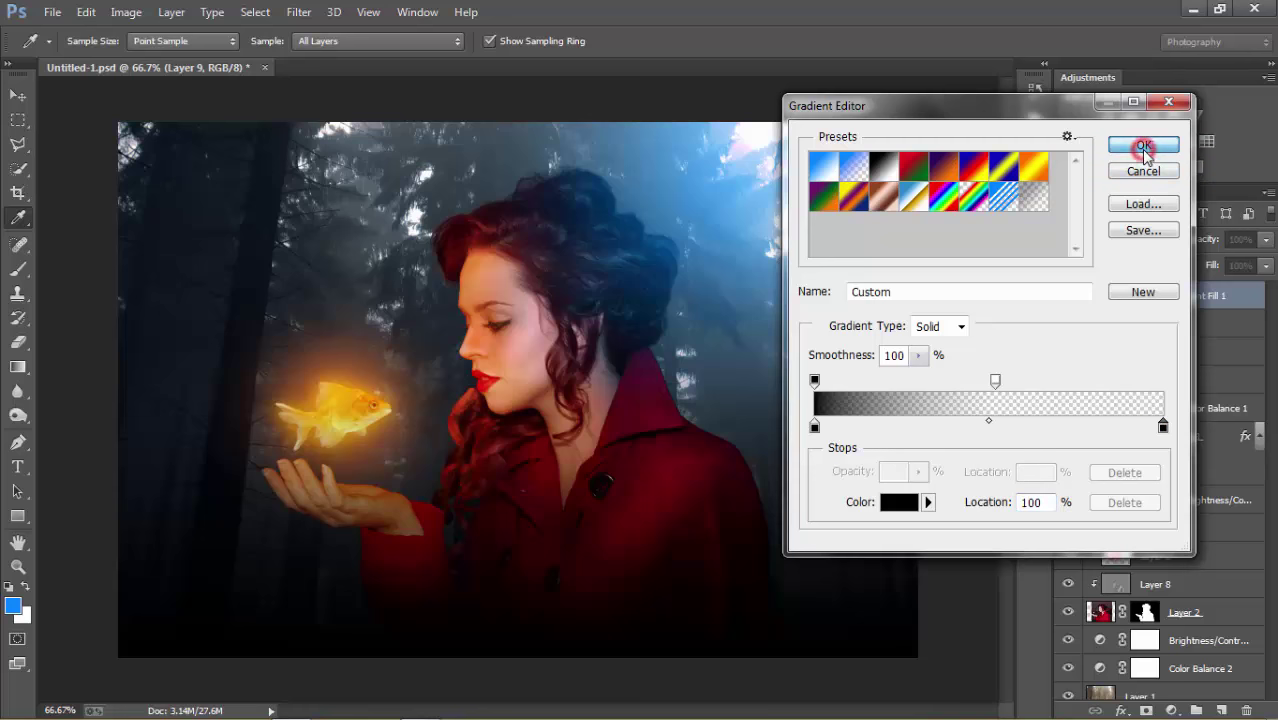
click(1144, 148)
Confirm Gradient Fill 1 and lower its opacity from 82% to 50%.
click(1088, 203)
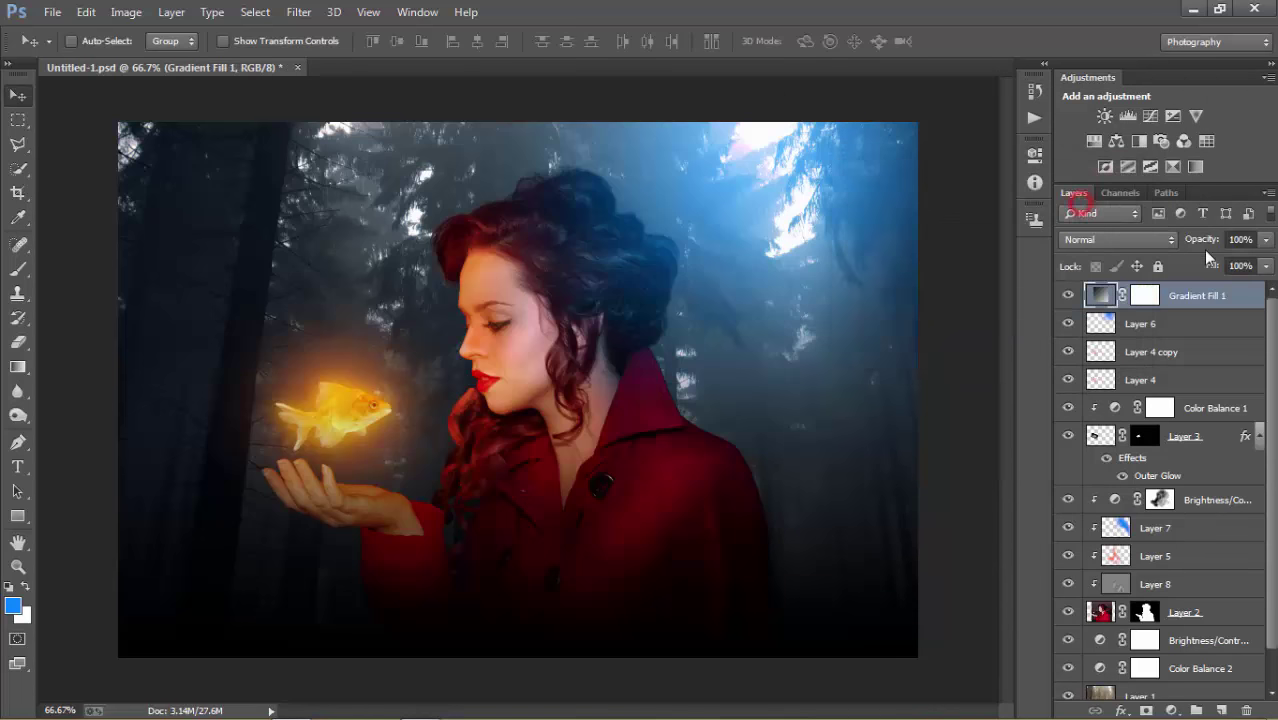
drag(1210, 240, 1207, 242)
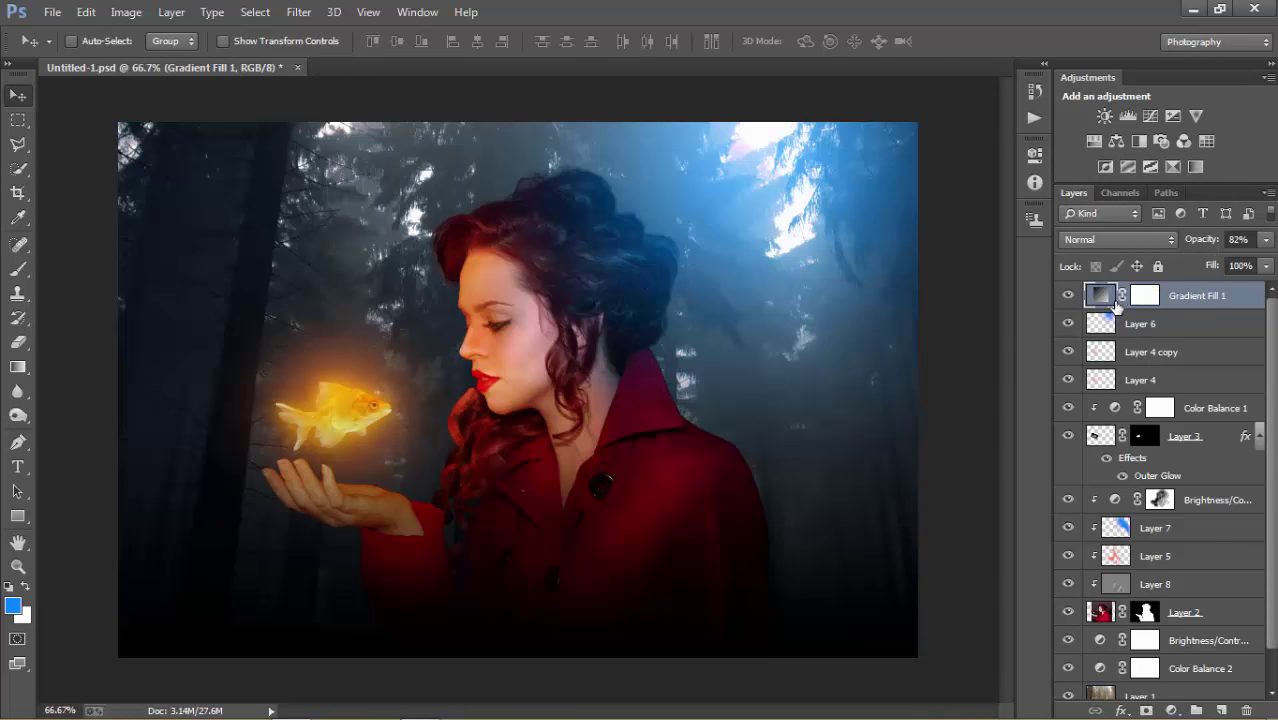
drag(1208, 240, 1186, 242)
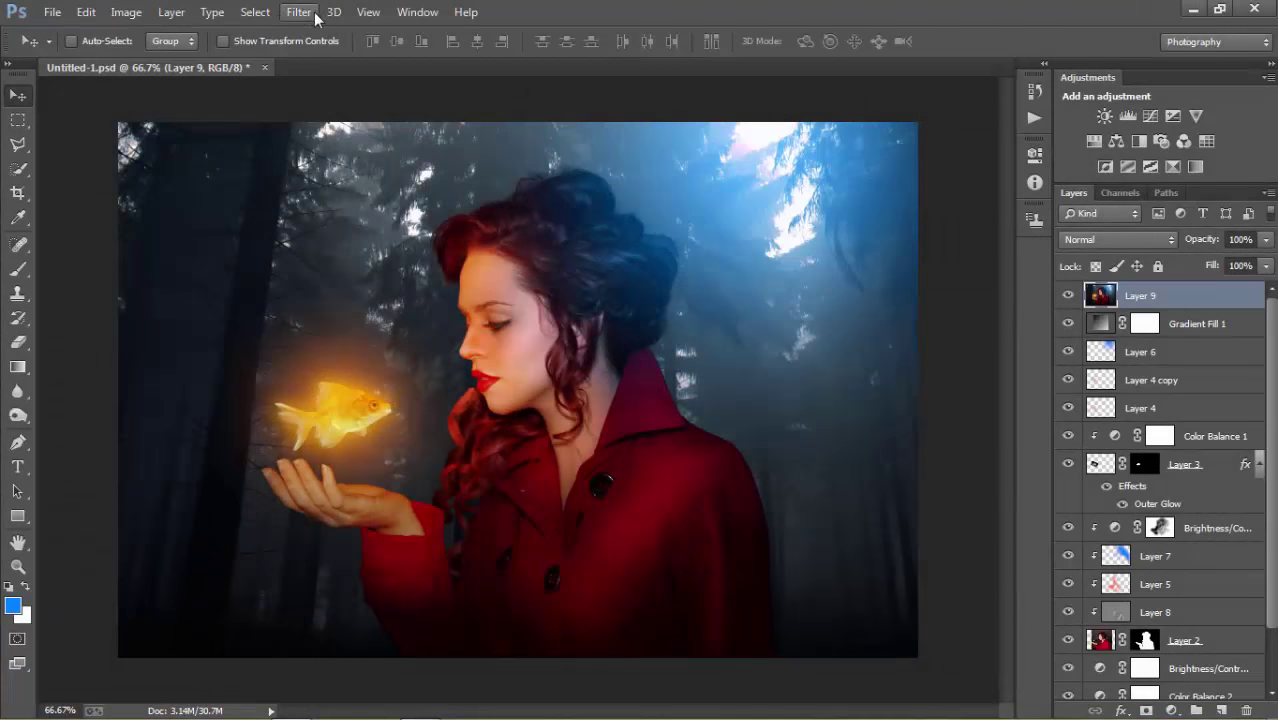
click(313, 14)
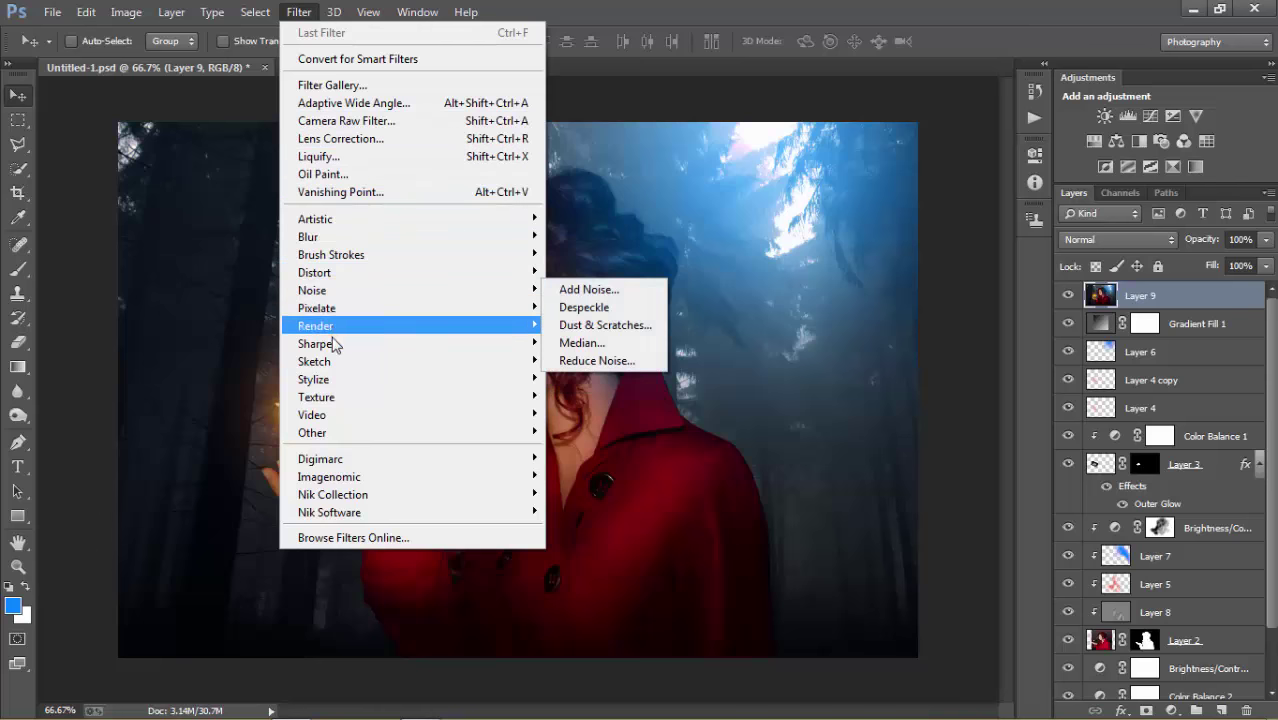
mouse_move(333, 494)
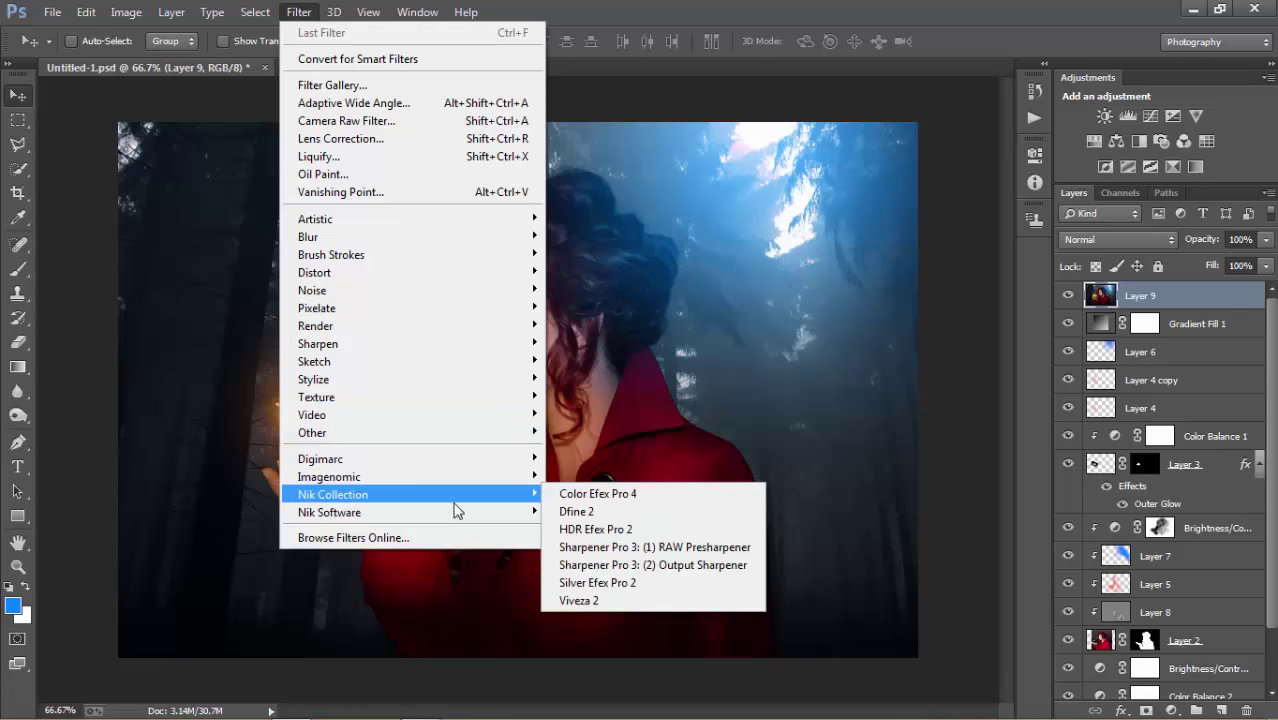
Launch Color Efex Pro 4 and apply Cross Processing at 42% strength.
click(562, 495)
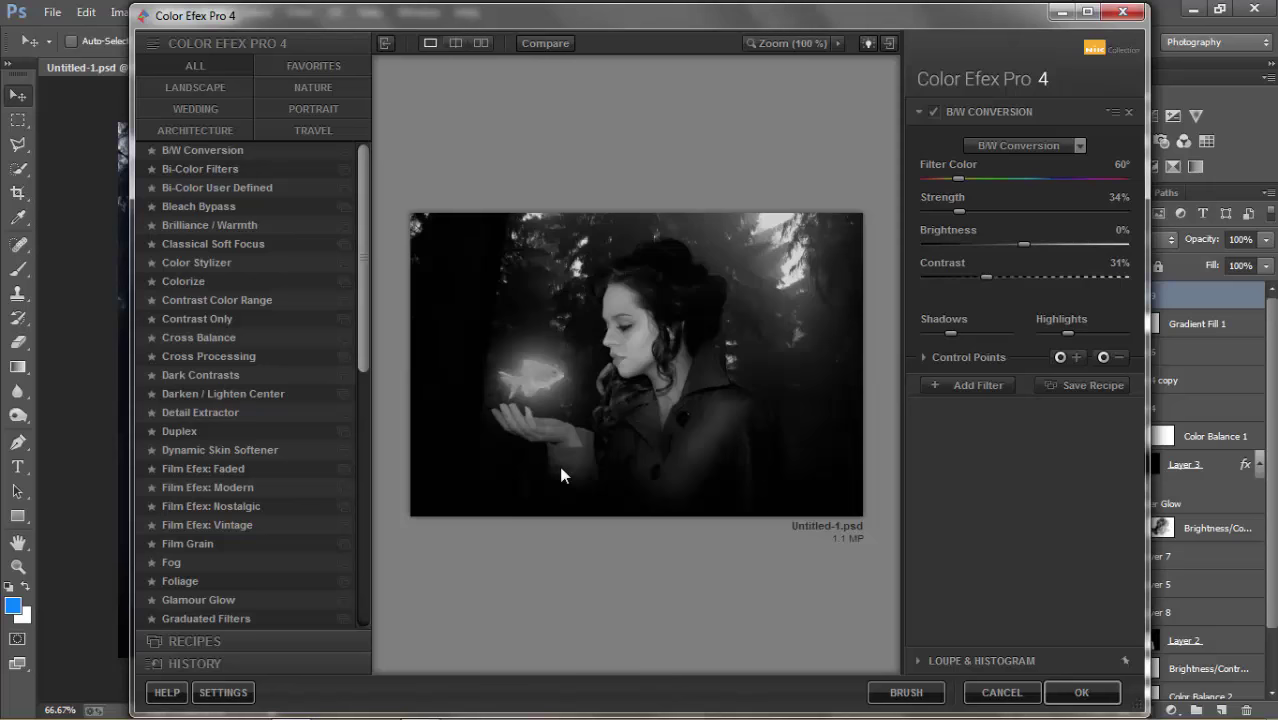
click(276, 366)
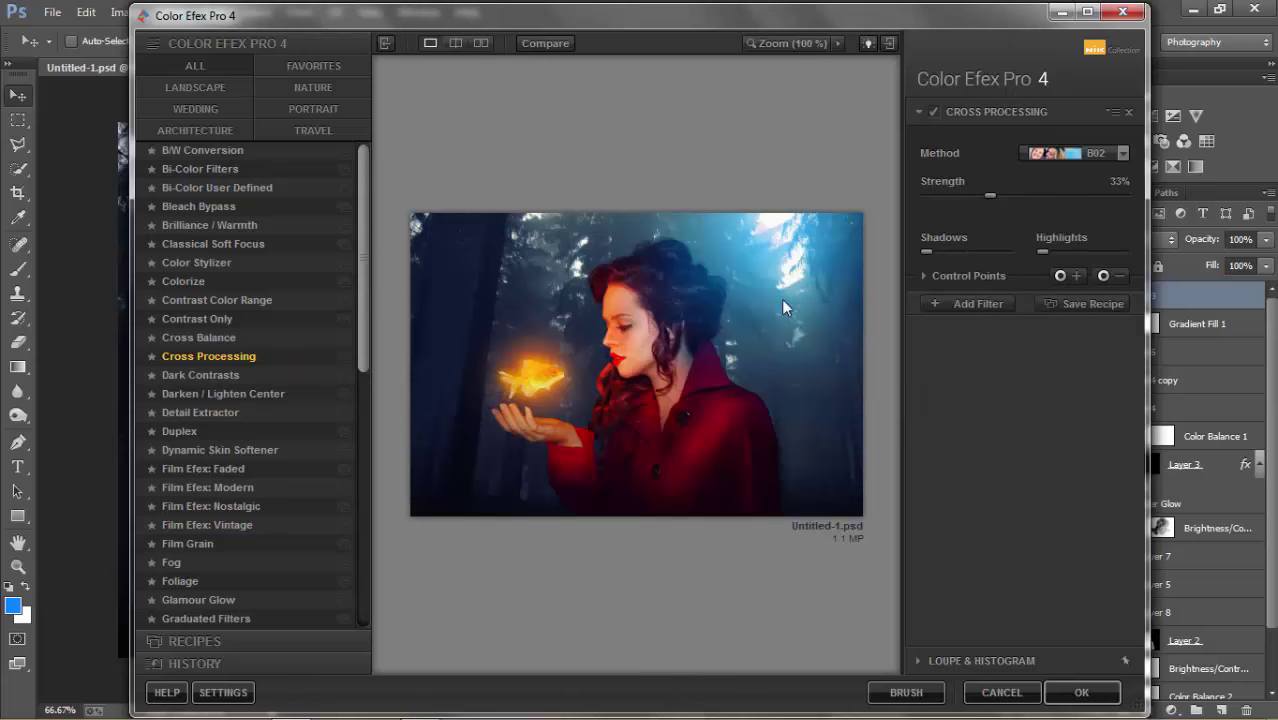
click(1084, 14)
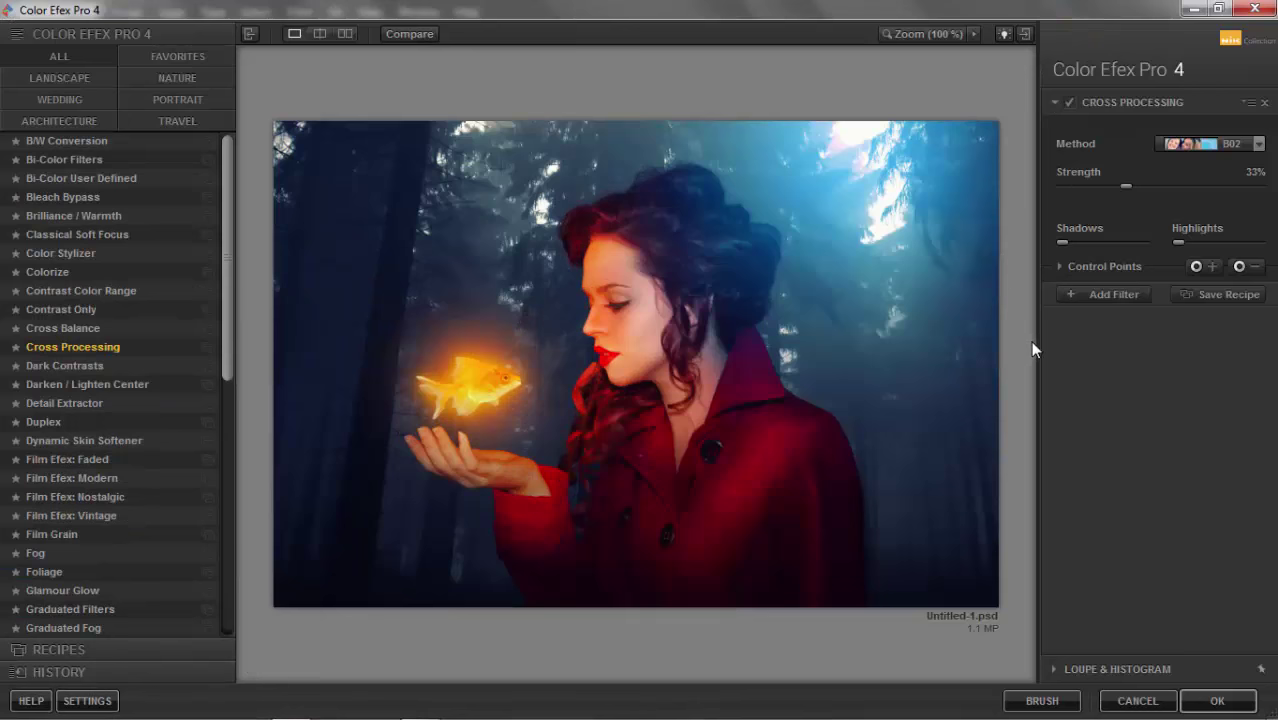
click(1145, 187)
Add Darken/Lighten Center with darker borders and a brighter centre, then apply the filters.
click(1115, 296)
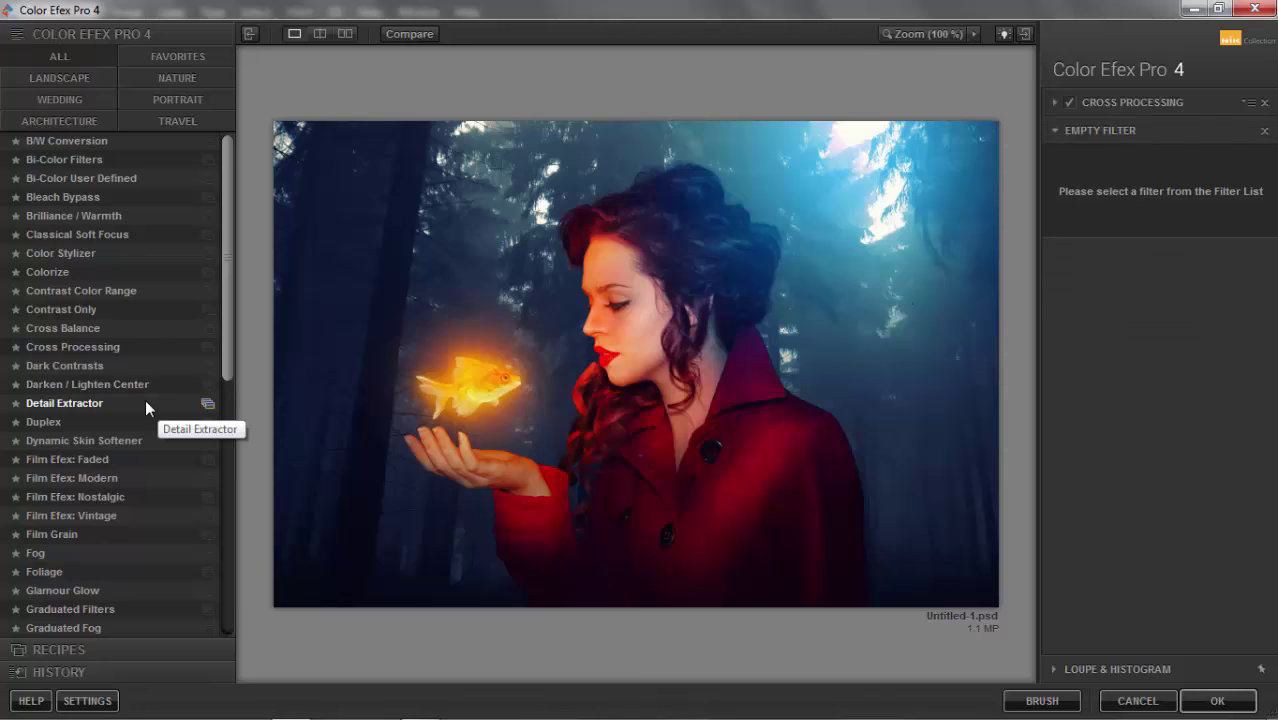
click(123, 384)
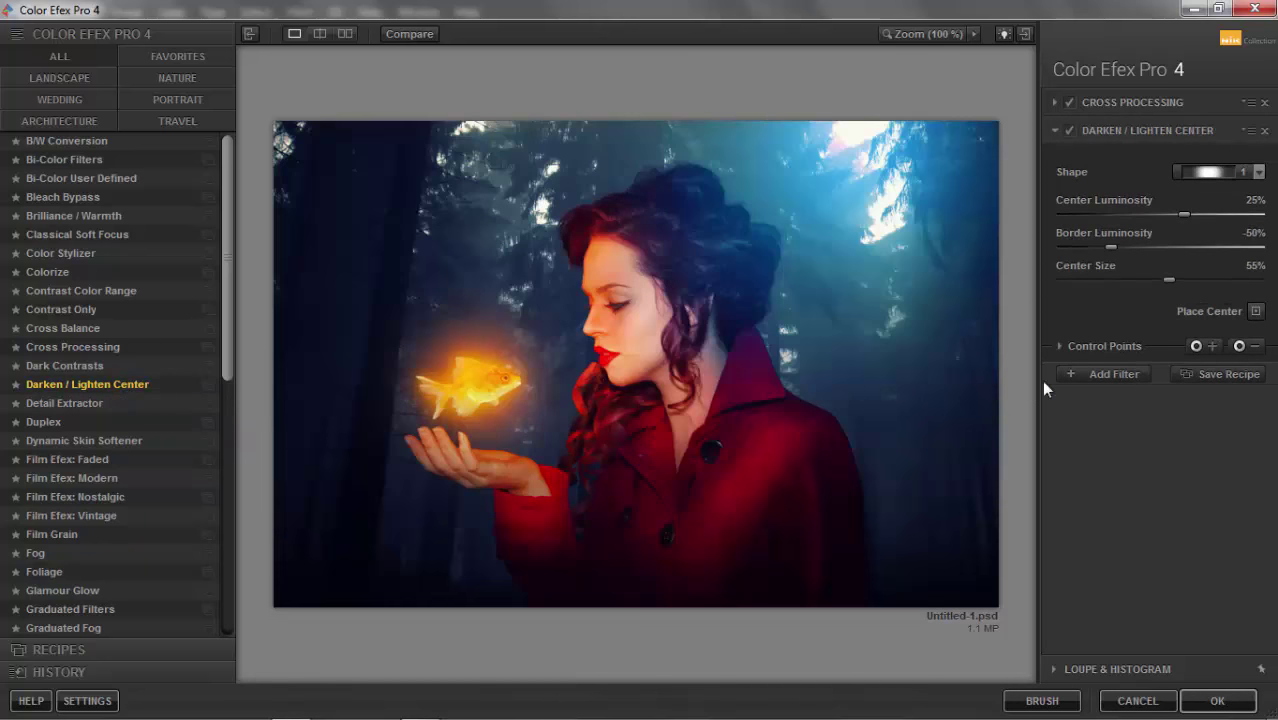
drag(1110, 250, 1077, 252)
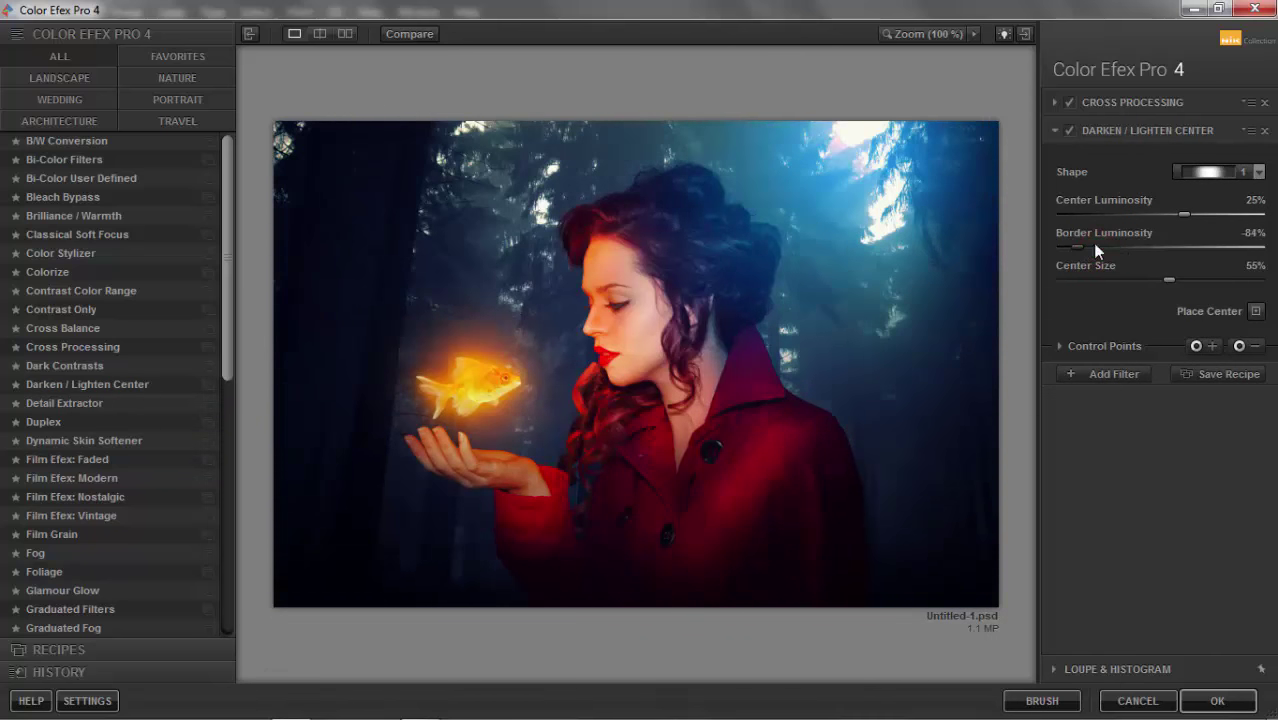
drag(1180, 214, 1189, 213)
click(1102, 372)
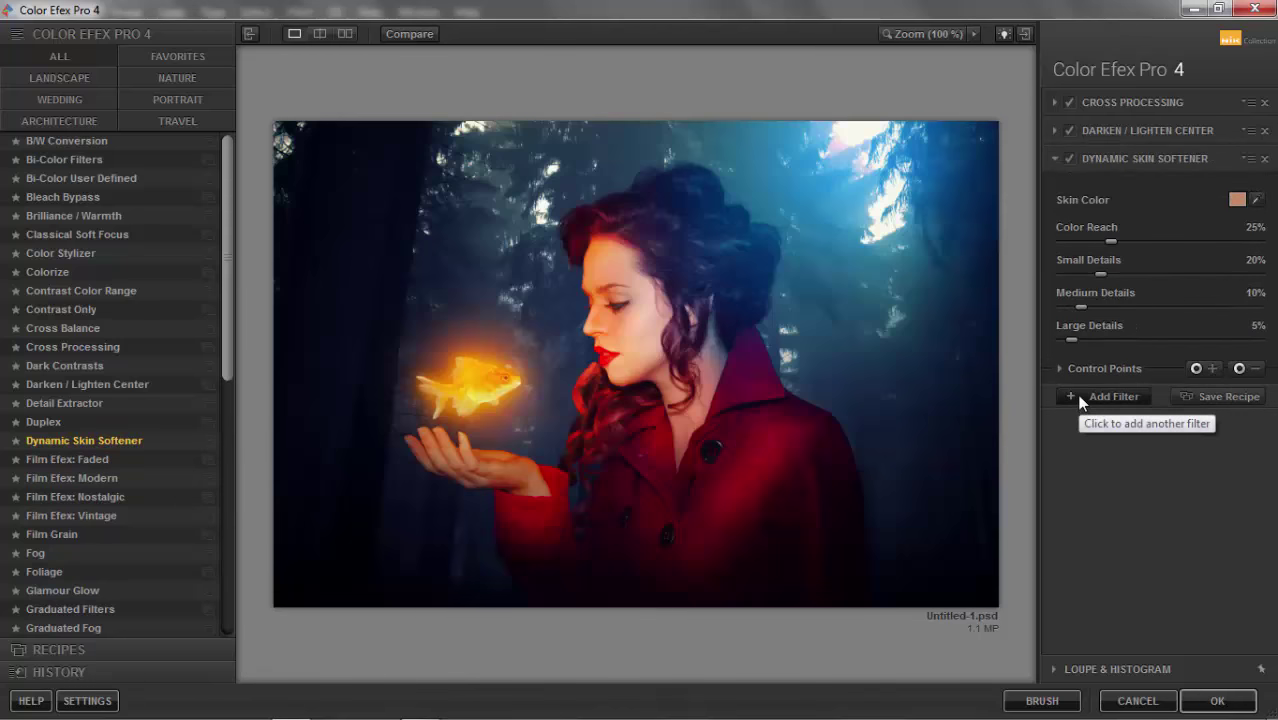
click(1077, 396)
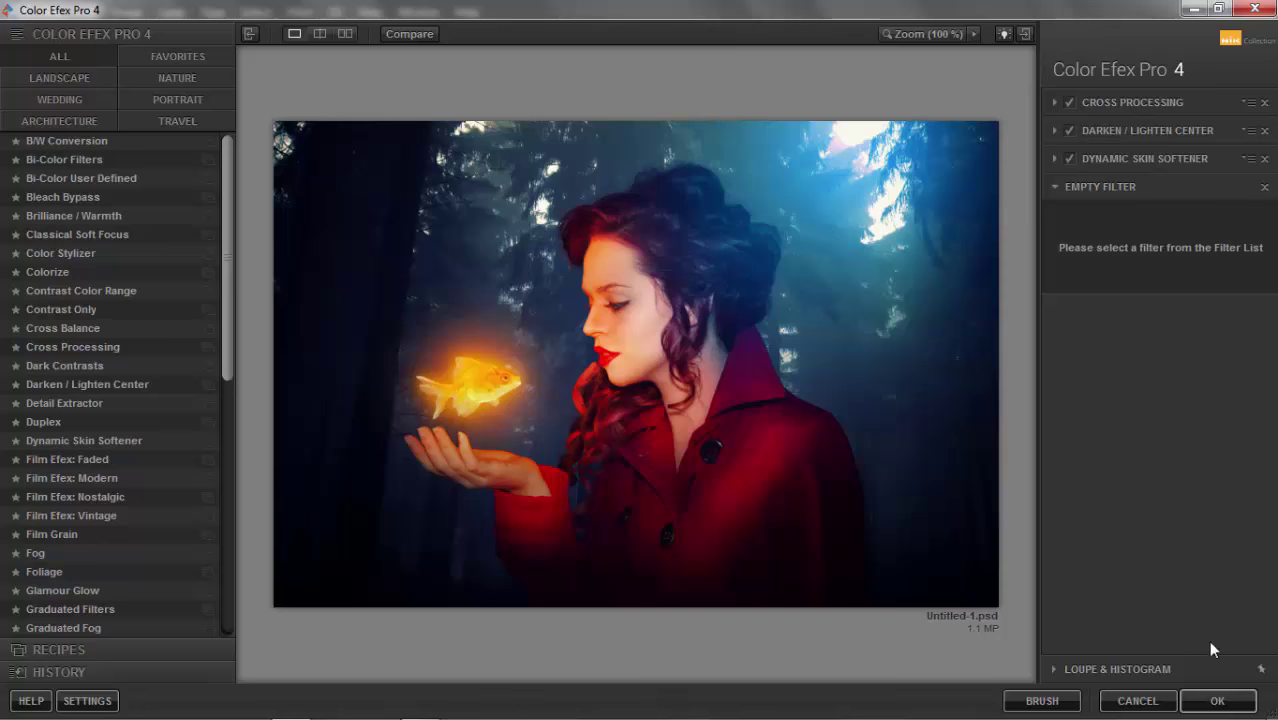
click(1222, 697)
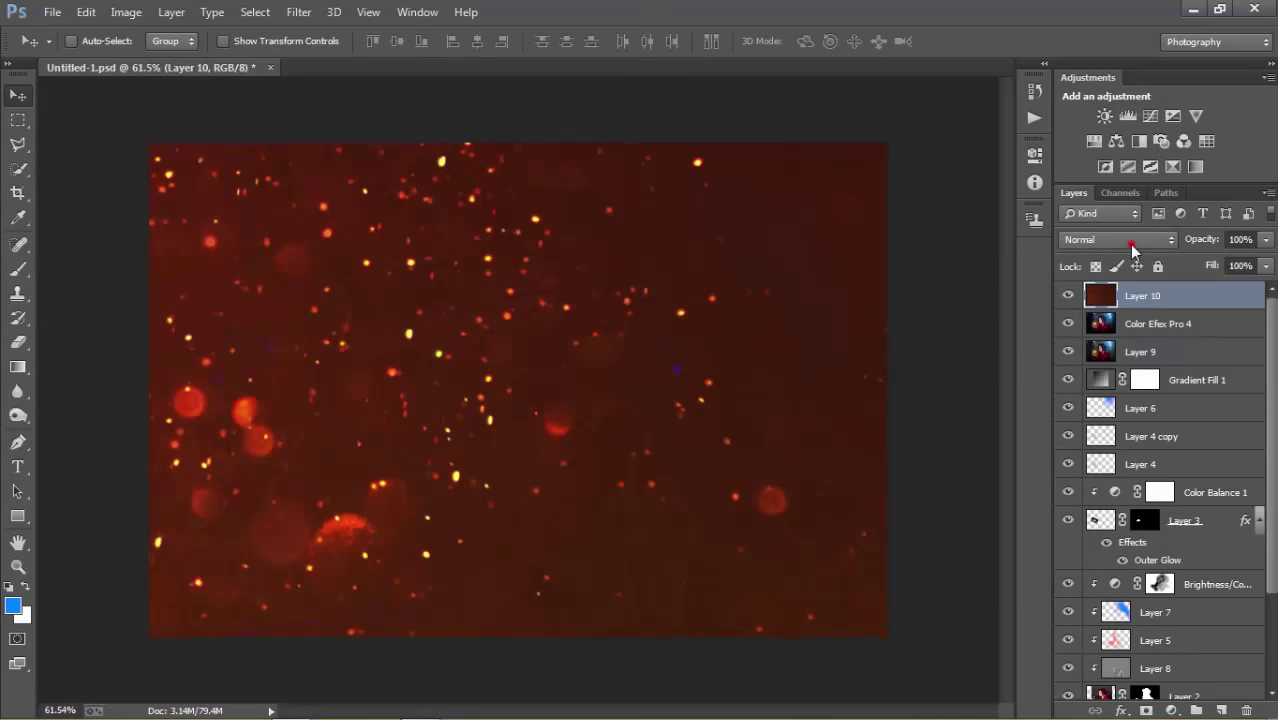
Blend the bokeh Layer 10 in Screen mode and shrink it to about half size.
click(1130, 241)
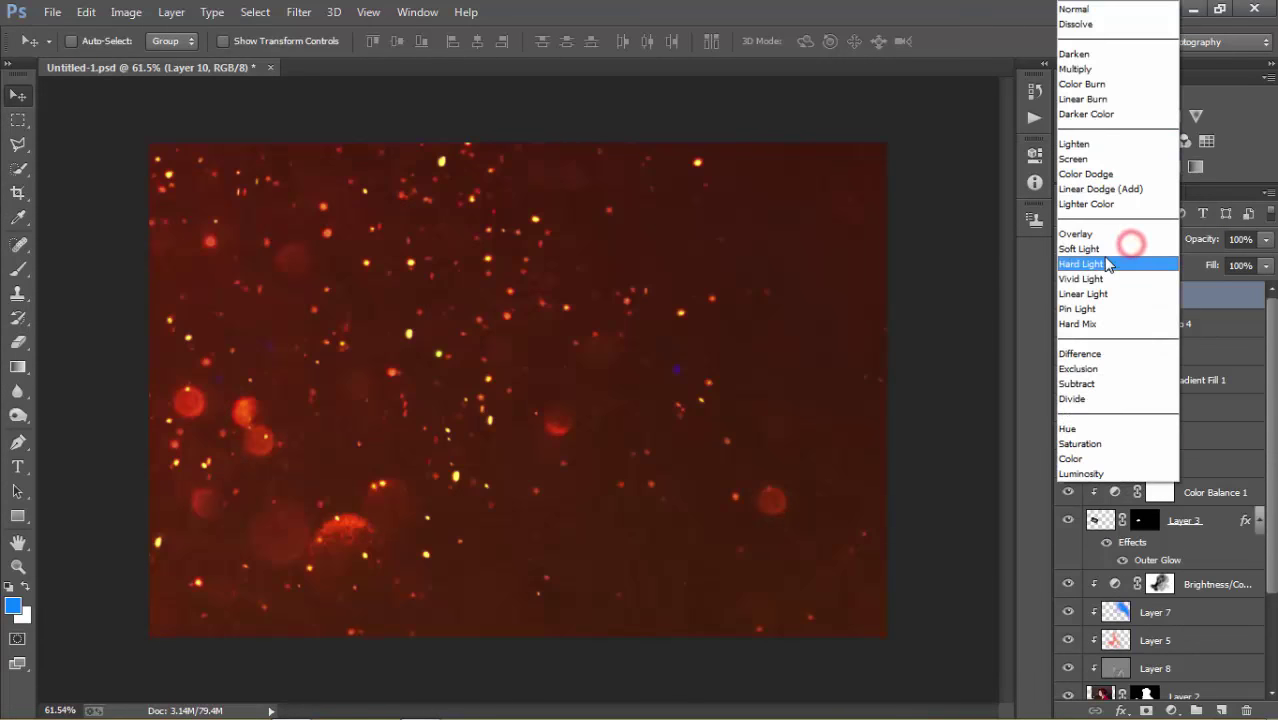
click(1075, 159)
scroll(711, 286, down, 3)
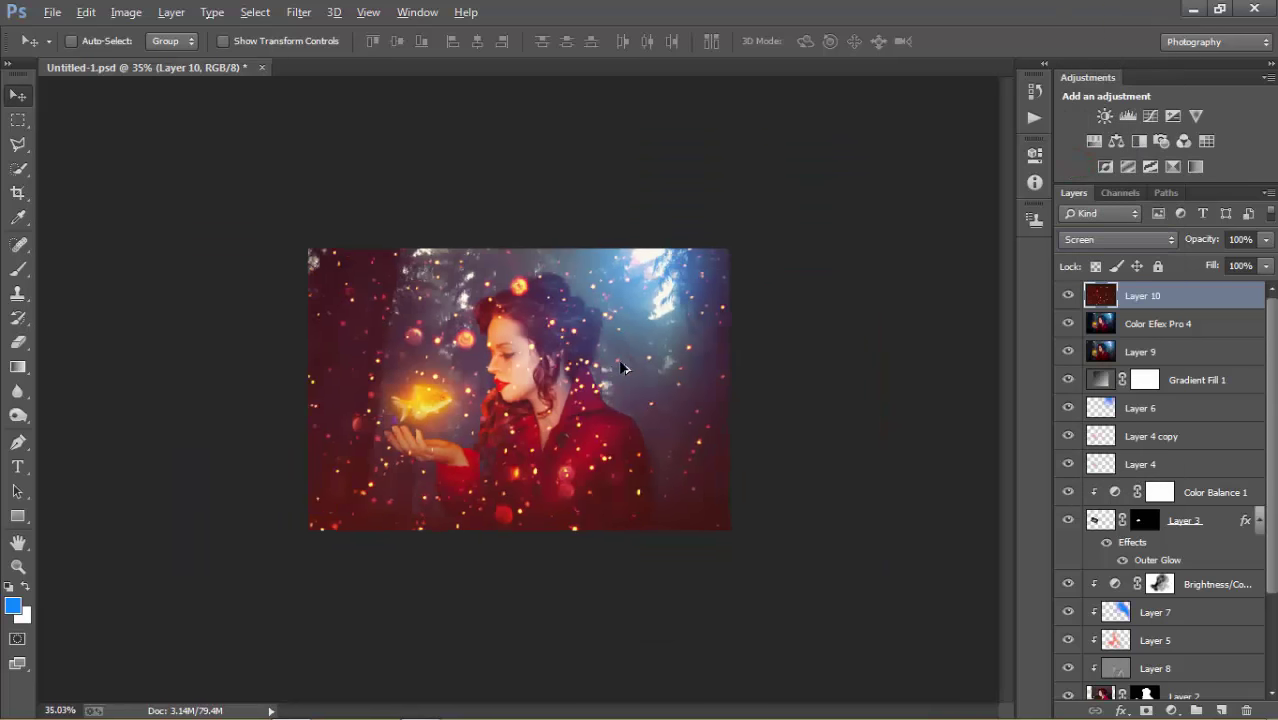
scroll(620, 368, down, 2)
key(ctrl+t)
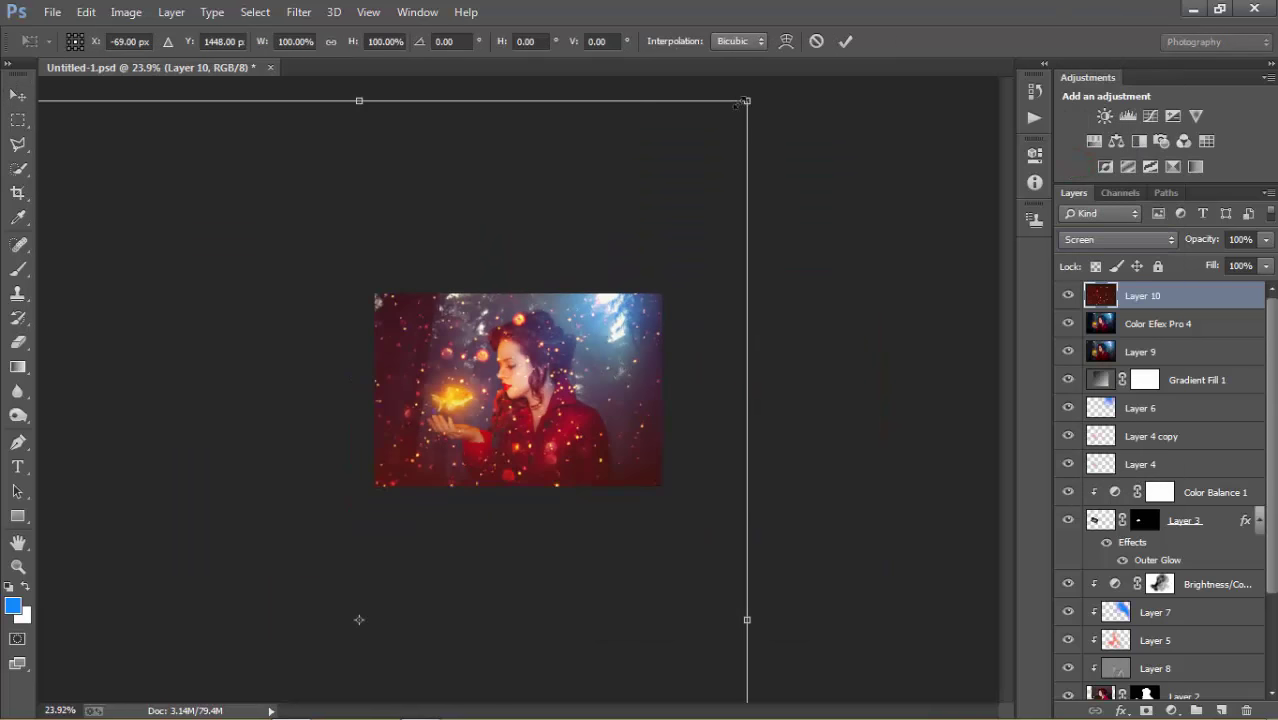
mouse_move(747, 101)
mouse_down()
mouse_move(650, 248)
mouse_move(542, 371)
mouse_up()
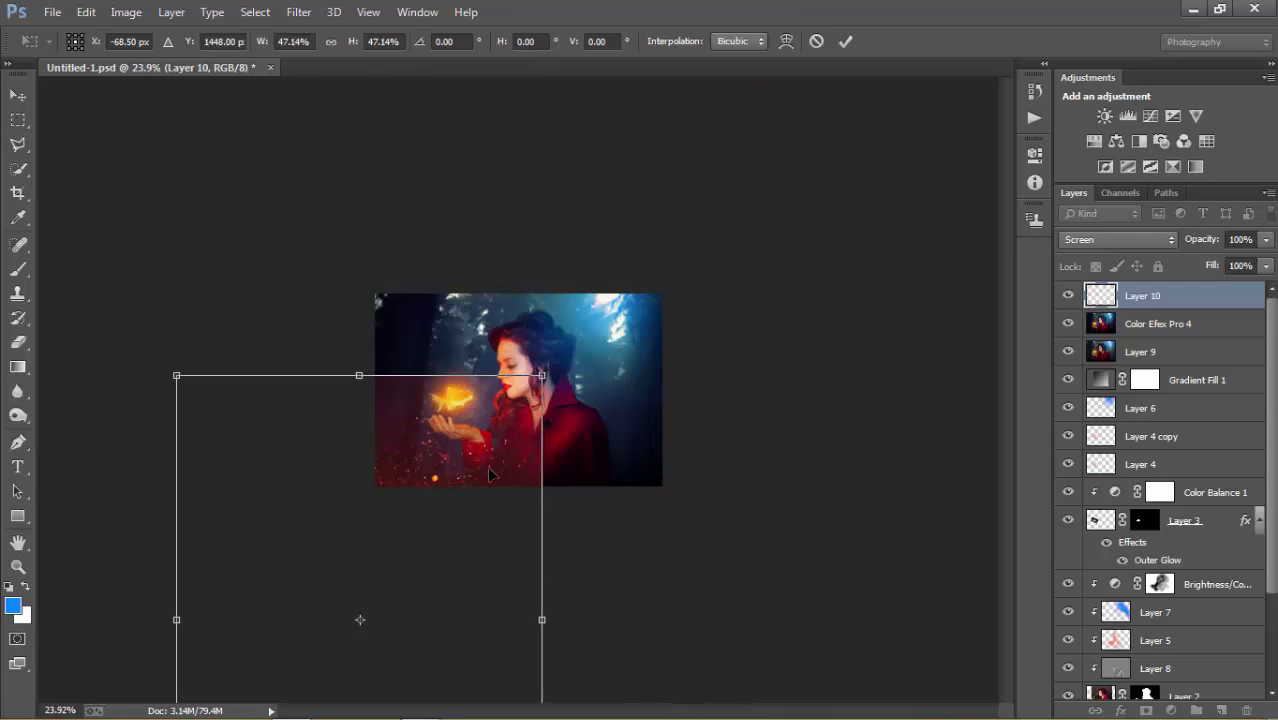
drag(490, 461, 505, 384)
Scale the bokeh to about 19% in the lower left and blend it in Color Dodge.
scroll(502, 390, up, 1)
scroll(502, 390, up, 1)
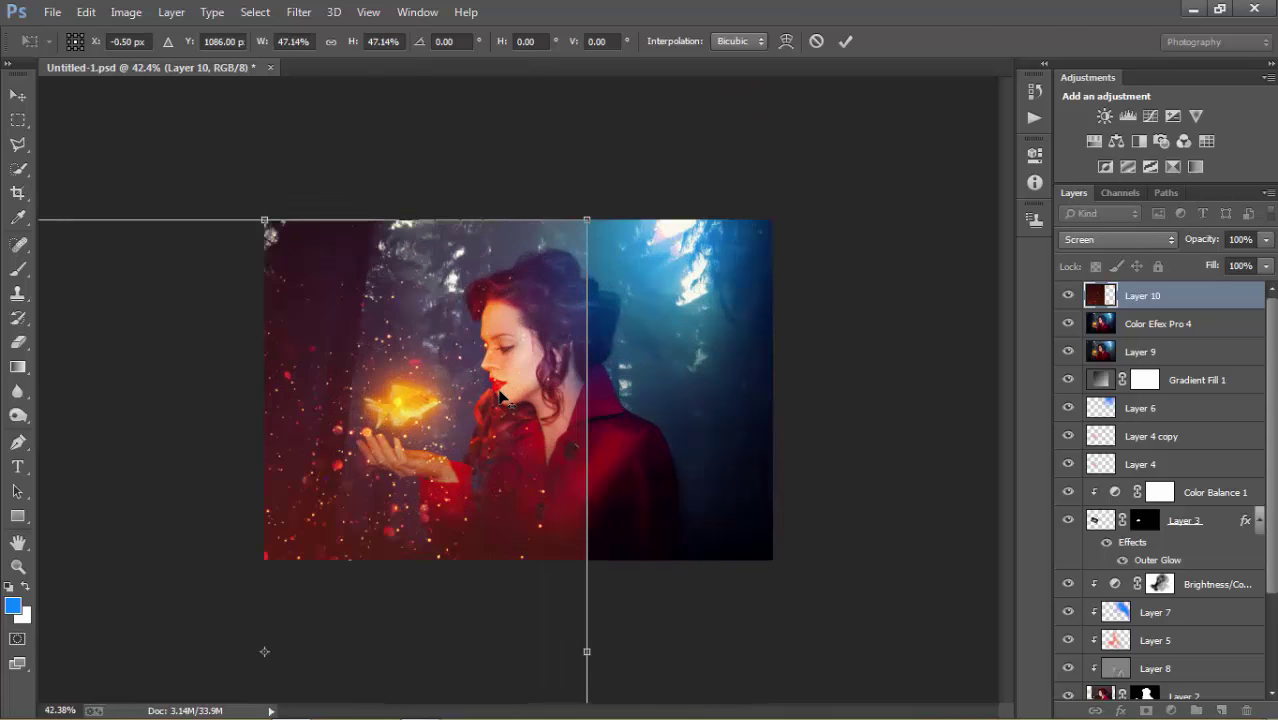
scroll(500, 397, up, 1)
scroll(500, 397, up, 1)
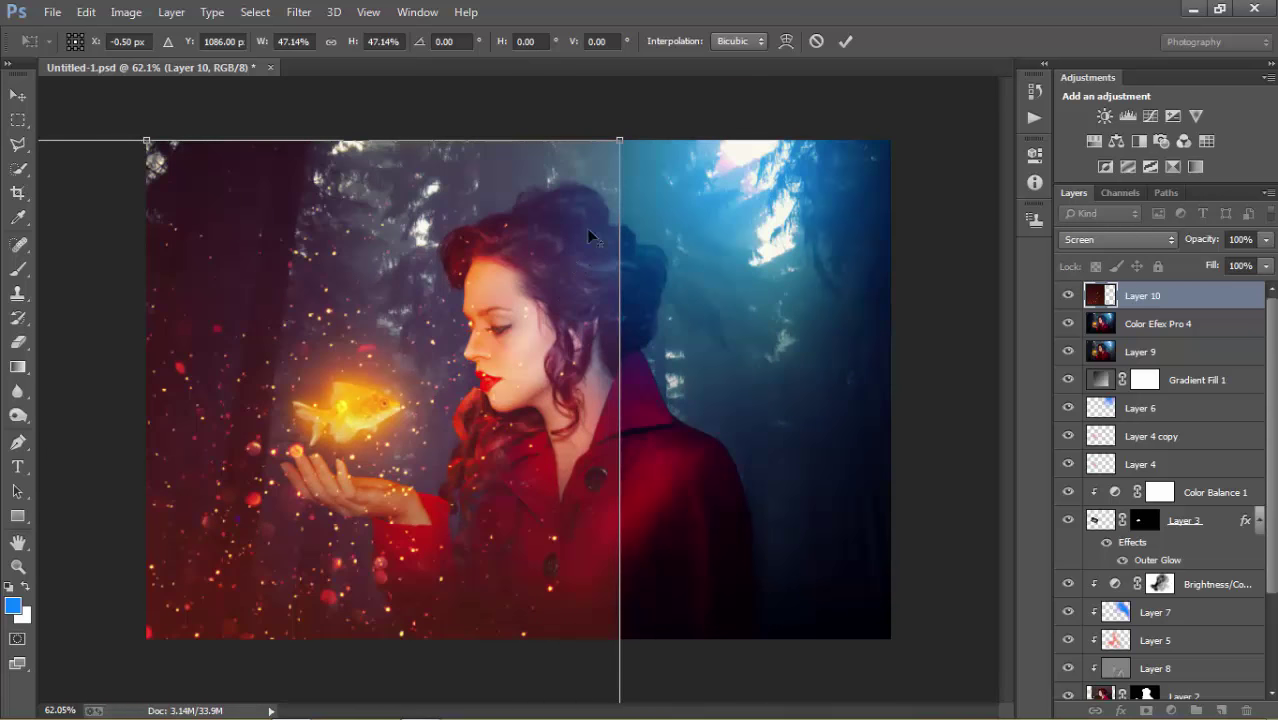
drag(620, 140, 336, 518)
drag(277, 551, 456, 302)
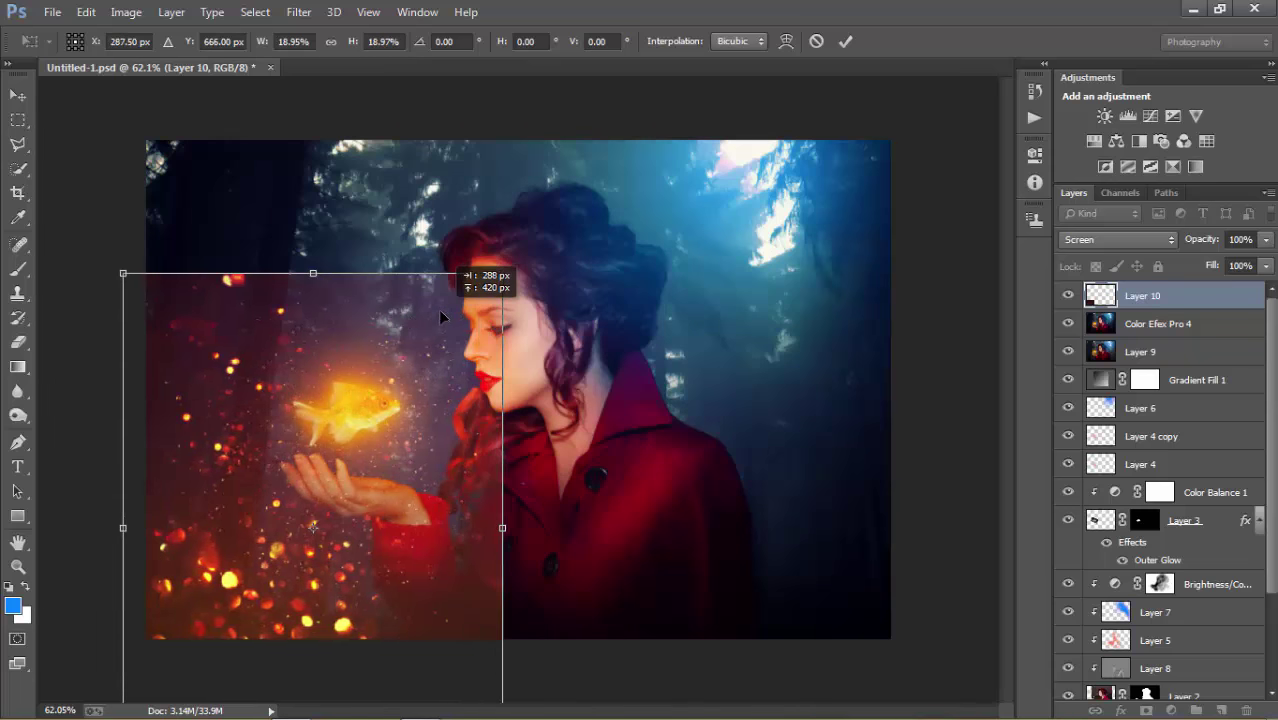
click(845, 41)
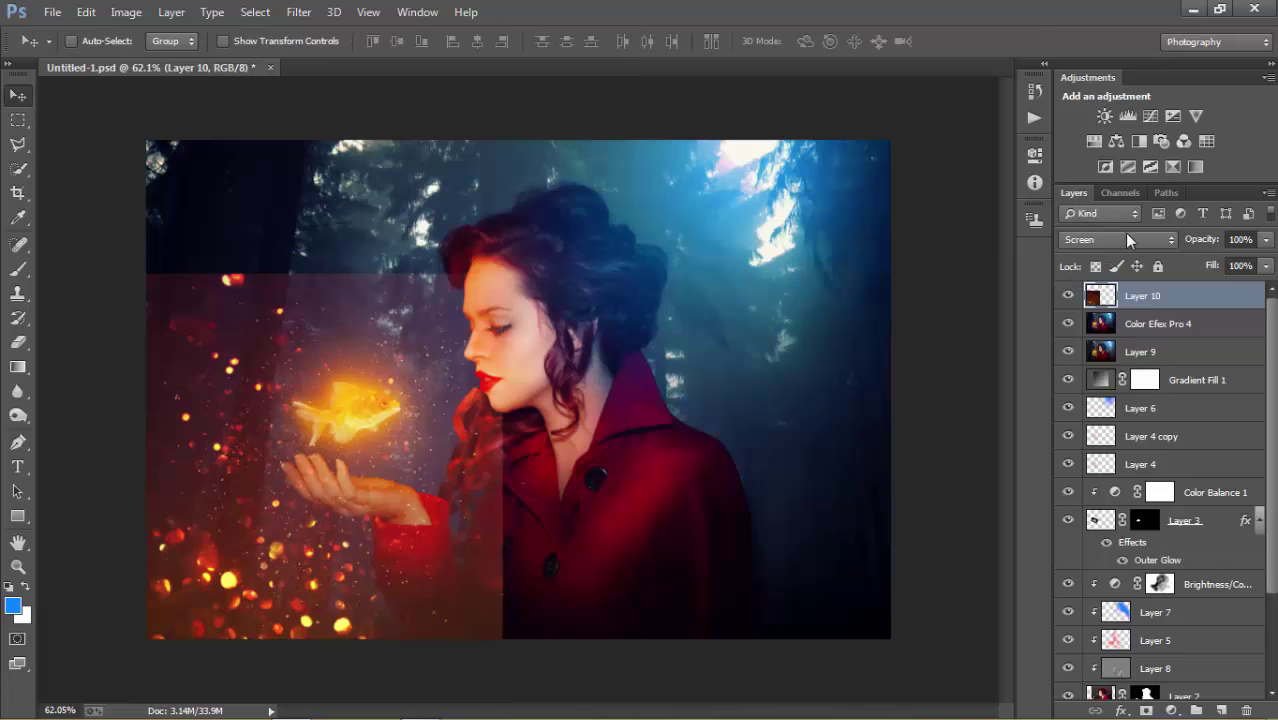
click(1120, 239)
click(1104, 173)
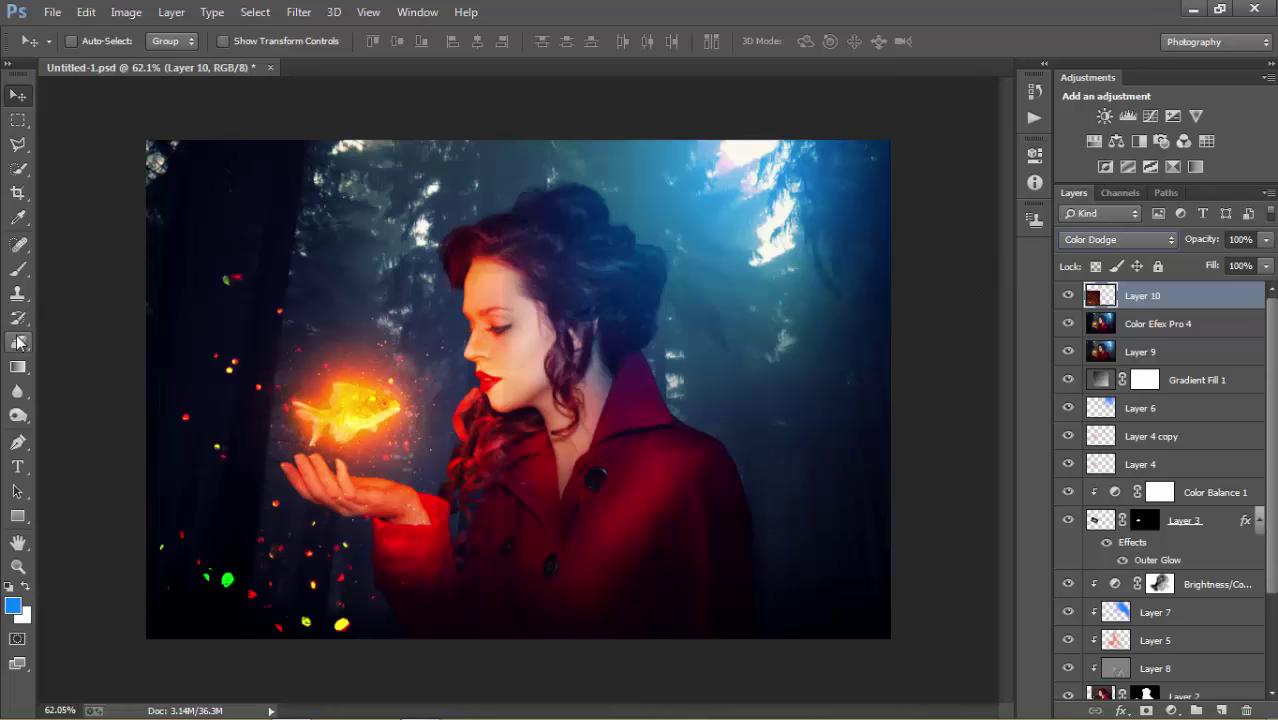
Erase the red glow ring near the hand, the dot on the hair and the goldfish blob.
click(18, 343)
mouse_move(351, 592)
mouse_down()
mouse_move(319, 600)
mouse_move(252, 575)
mouse_move(280, 571)
mouse_move(277, 536)
mouse_move(200, 585)
mouse_move(179, 515)
mouse_move(194, 417)
mouse_move(257, 271)
mouse_up()
key(Return)
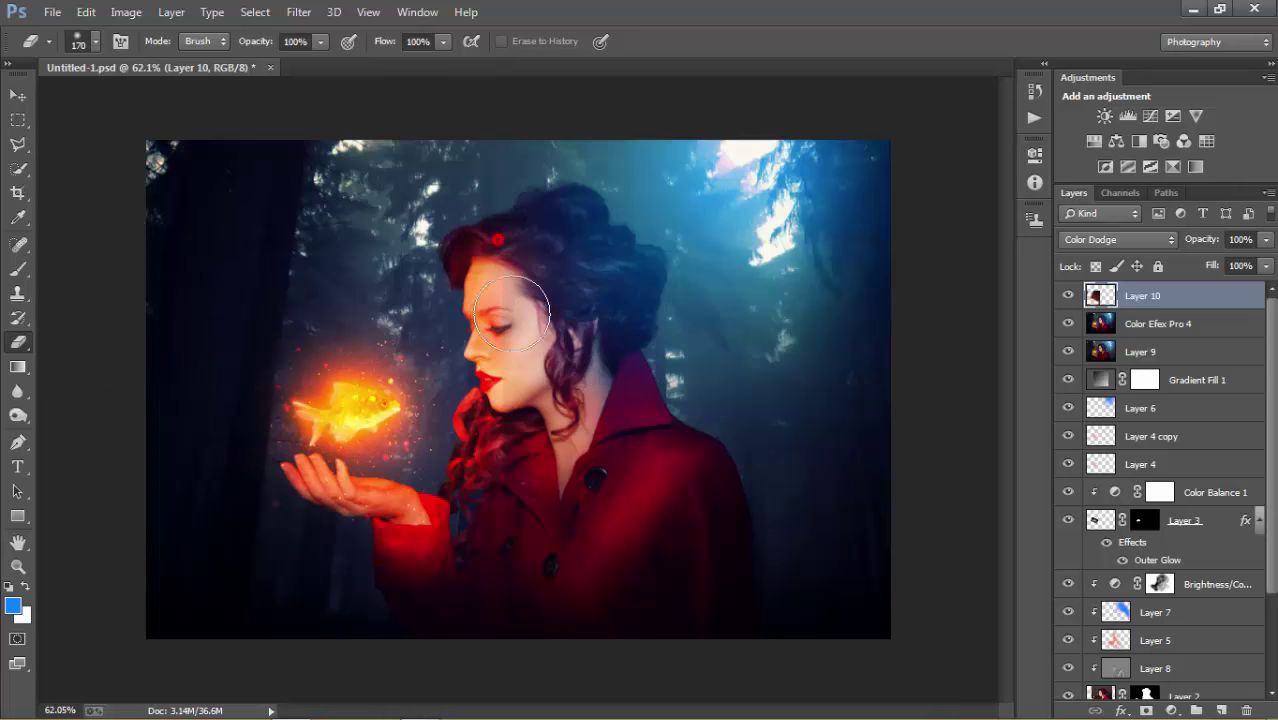
drag(512, 312, 505, 355)
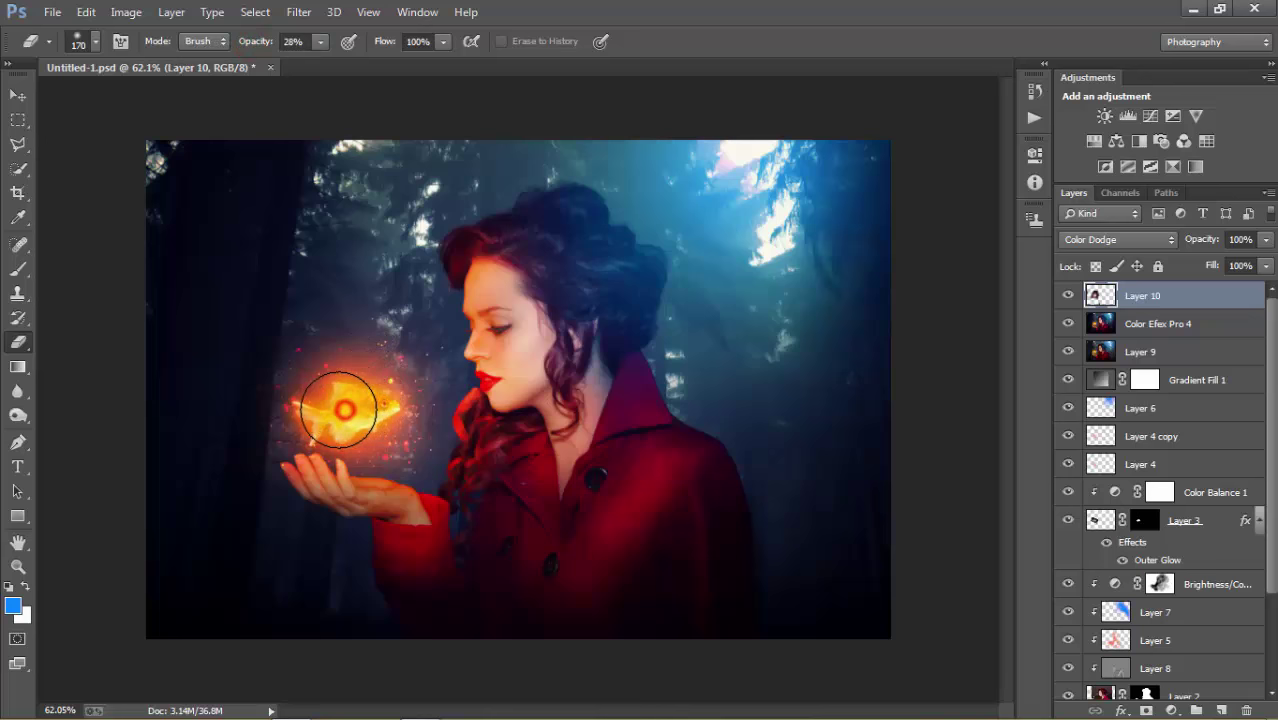
drag(342, 408, 342, 371)
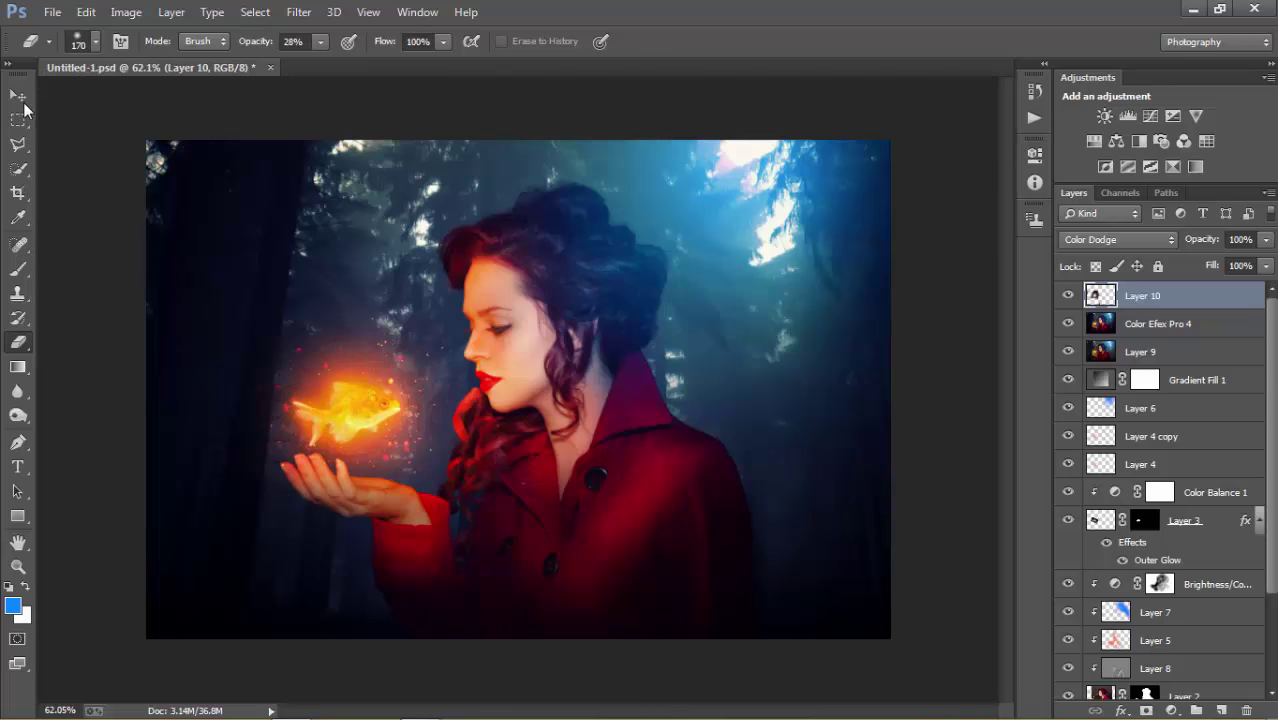
click(18, 95)
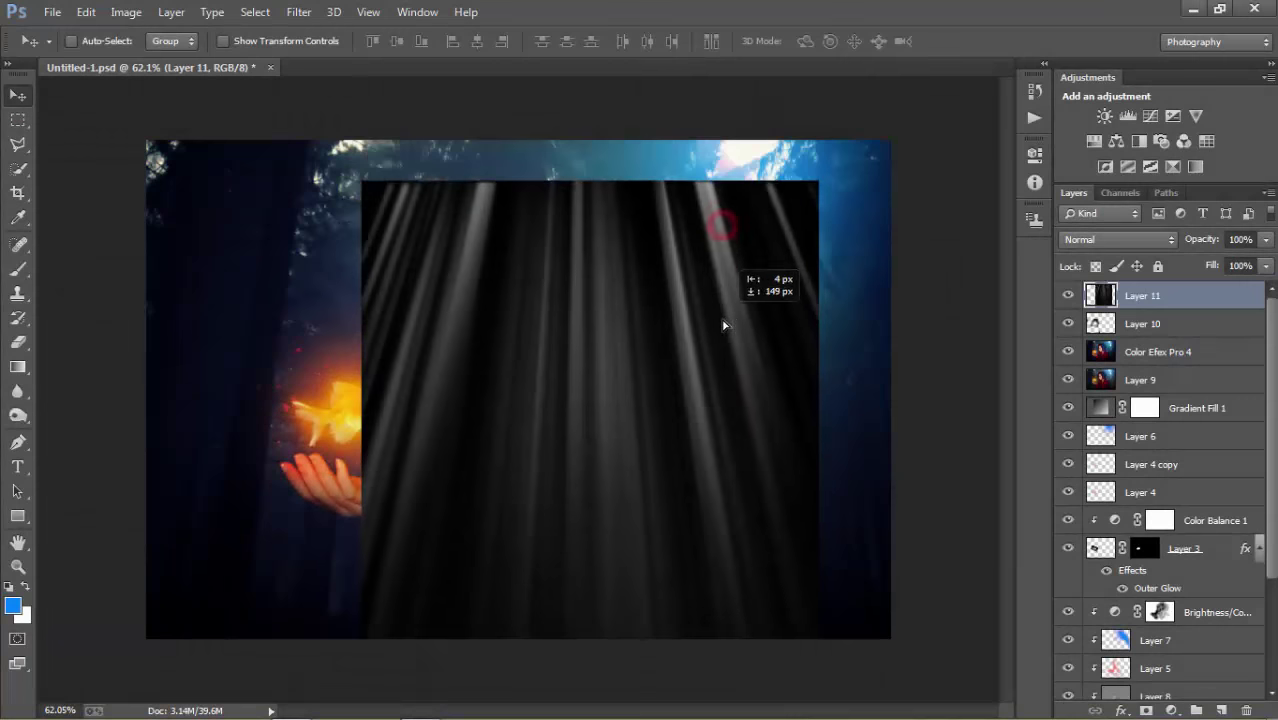
Rotate the light-ray layer about 29° and blend it in Screen mode.
drag(724, 318, 727, 328)
key(ctrl+t)
mouse_move(872, 238)
mouse_down()
mouse_move(797, 362)
mouse_move(810, 202)
mouse_up()
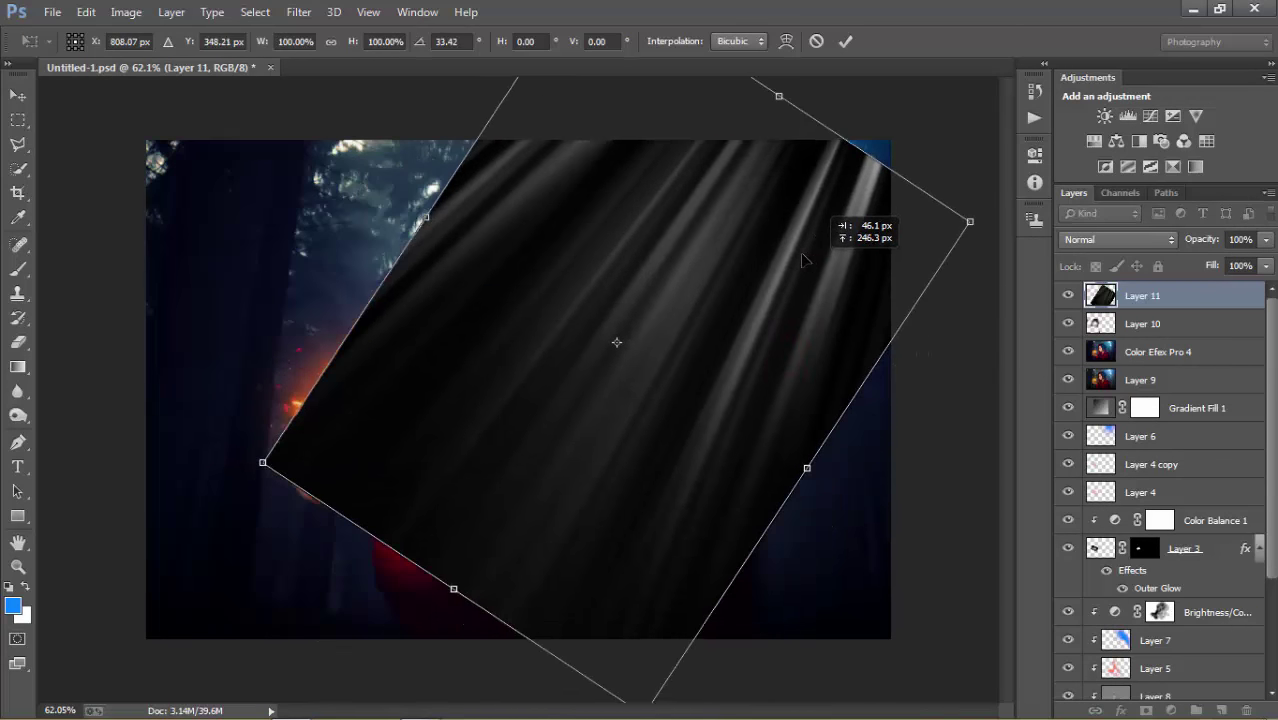
drag(943, 293, 924, 239)
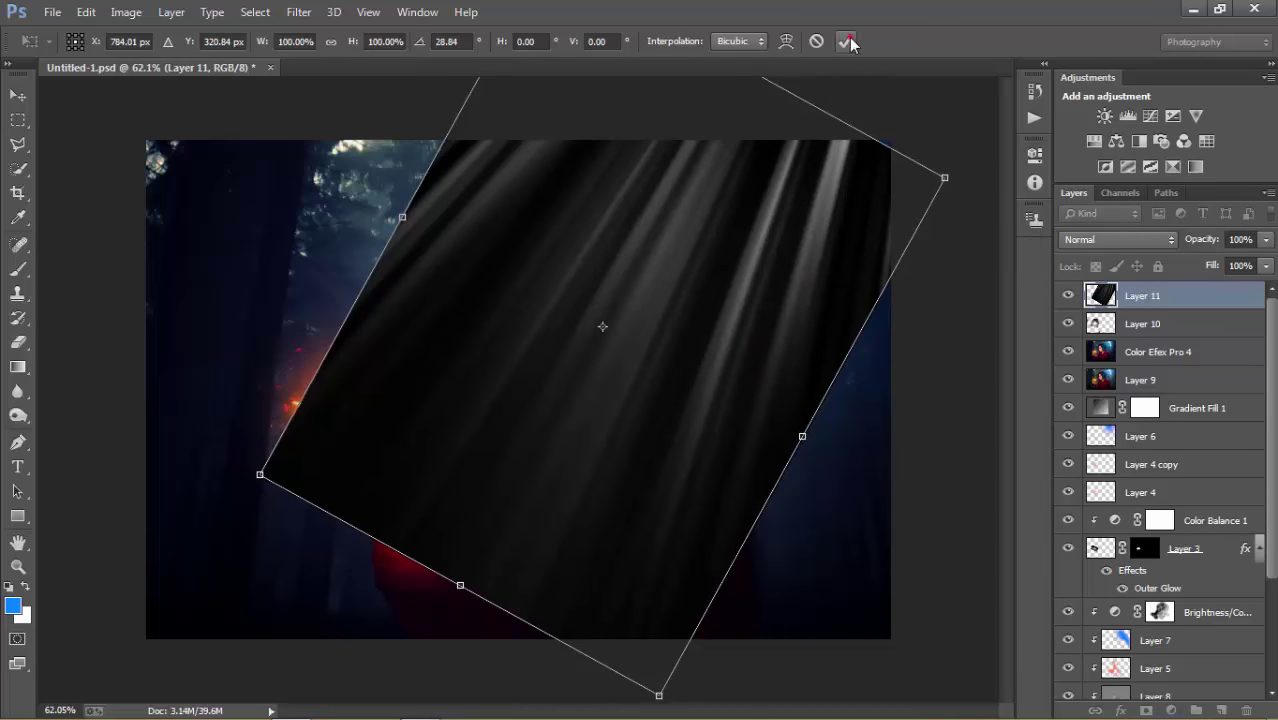
click(848, 41)
click(1147, 240)
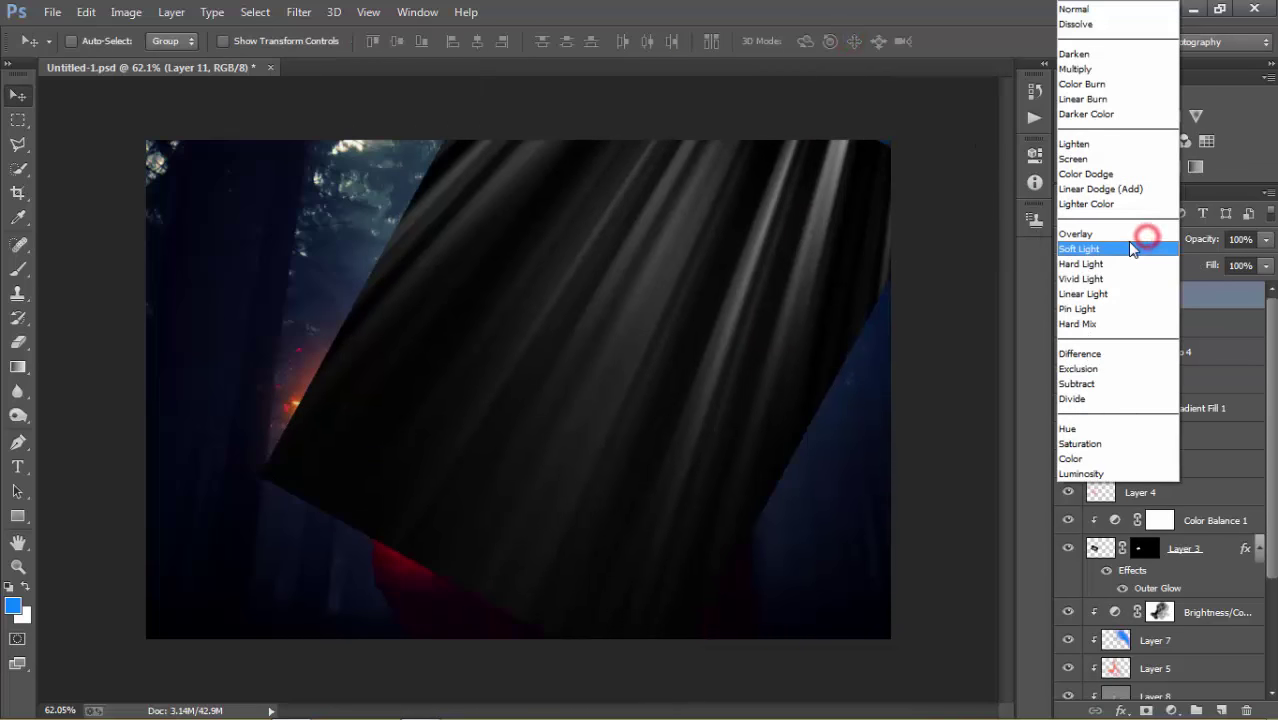
click(1105, 160)
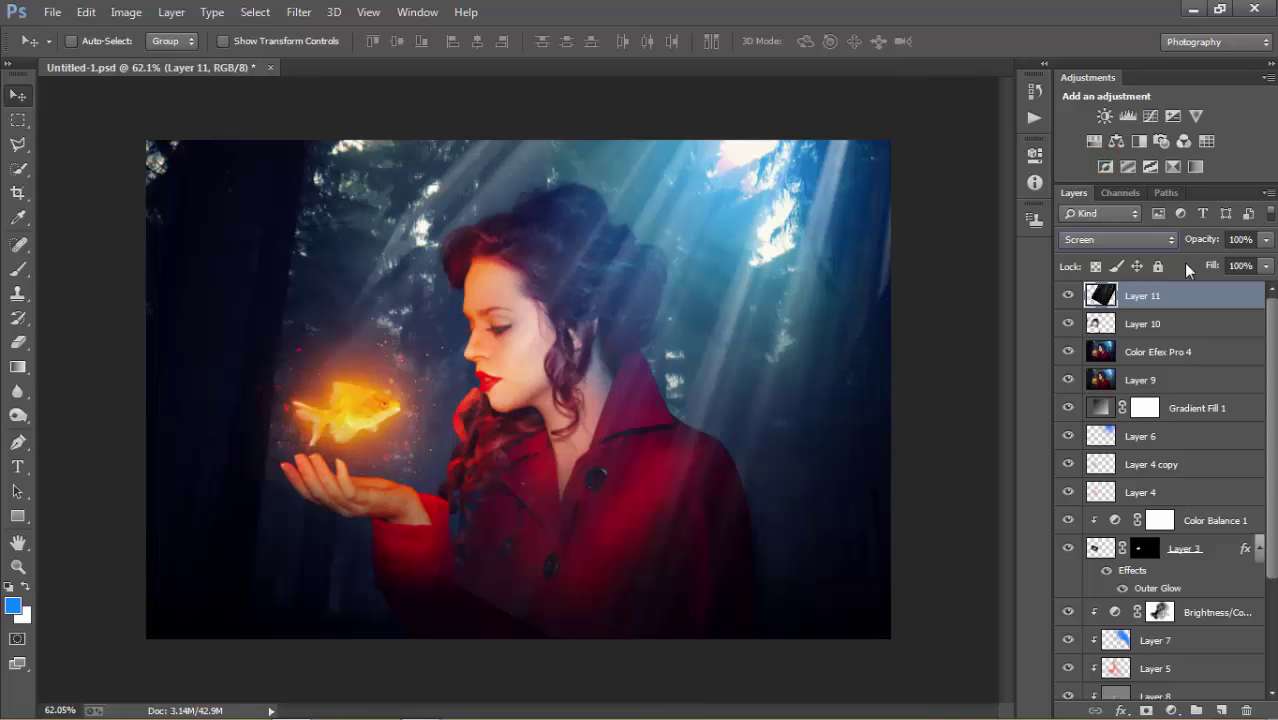
Reposition the light rays over the scene and scale them to about 84%.
drag(766, 272, 717, 316)
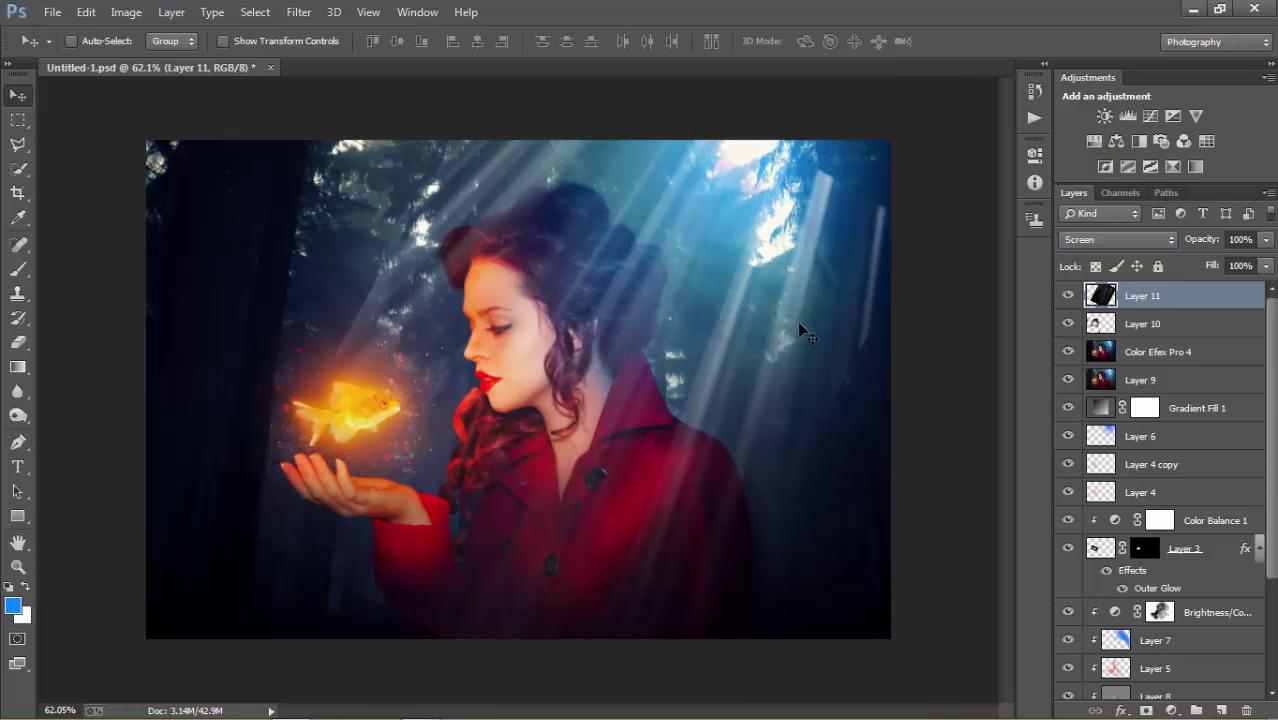
key(ctrl+t)
scroll(920, 355, down, 2)
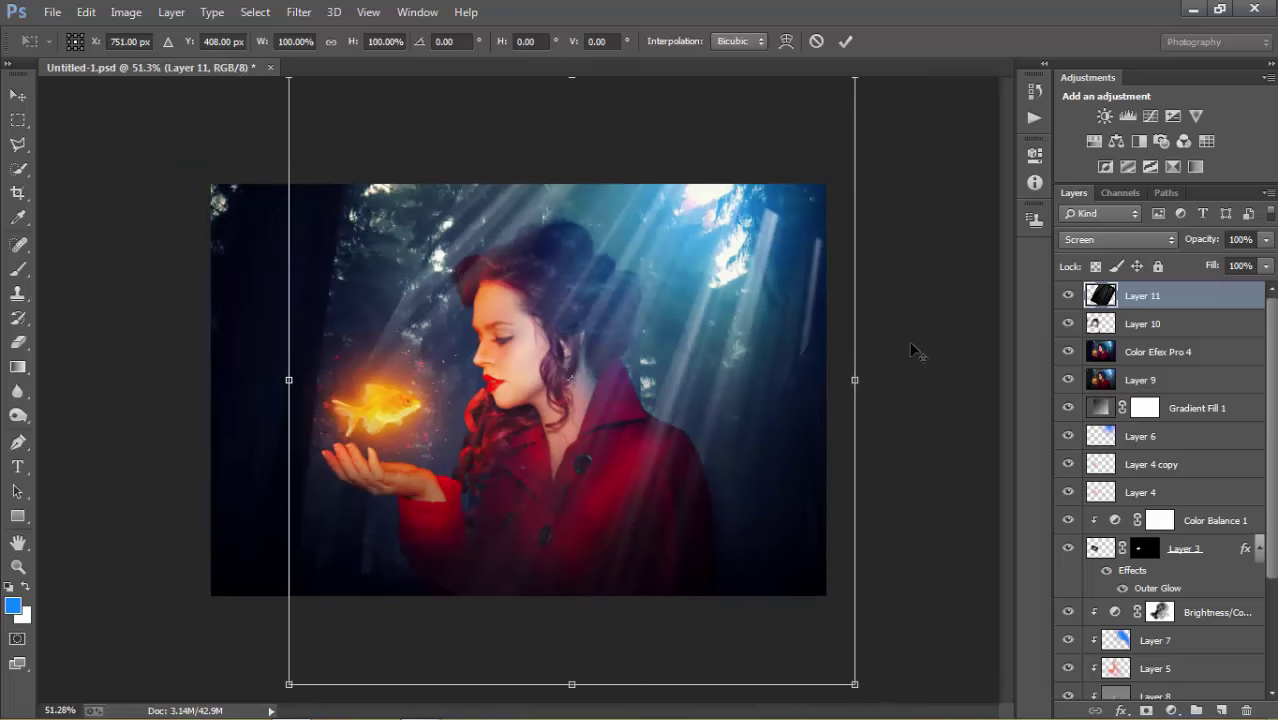
scroll(913, 351, down, 2)
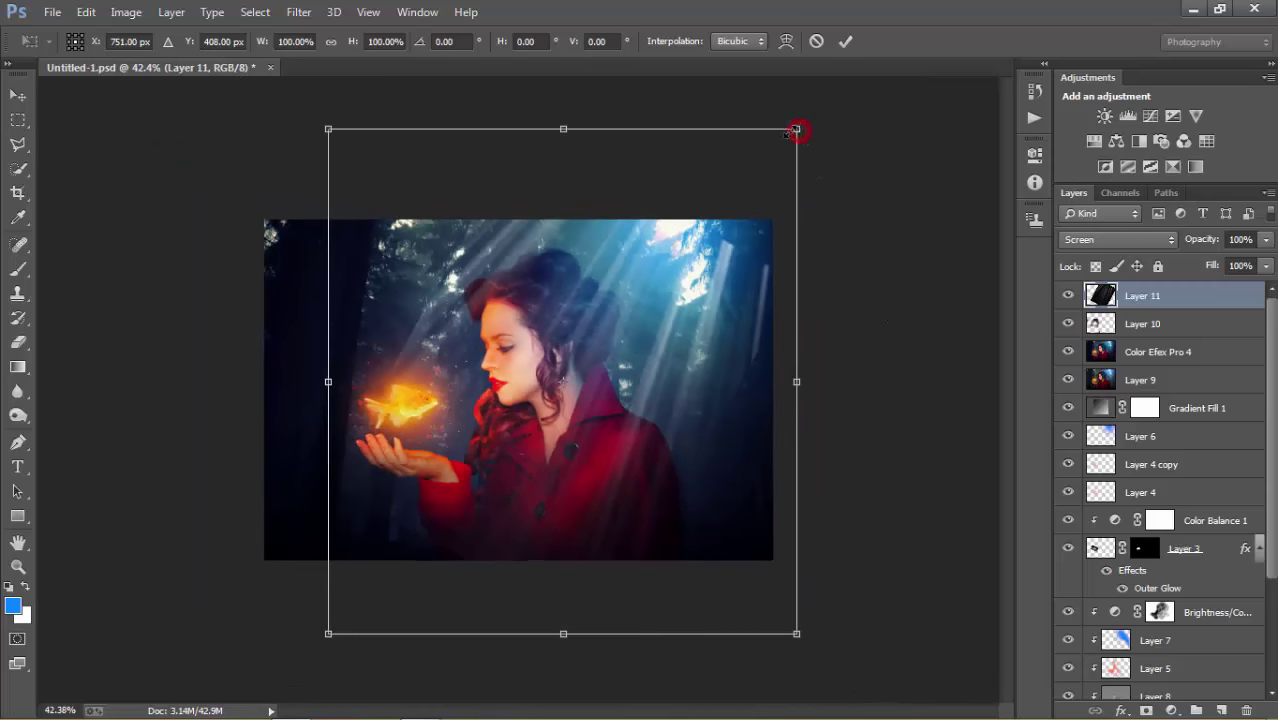
mouse_move(796, 129)
mouse_down()
mouse_move(759, 169)
mouse_move(804, 185)
mouse_up()
click(848, 42)
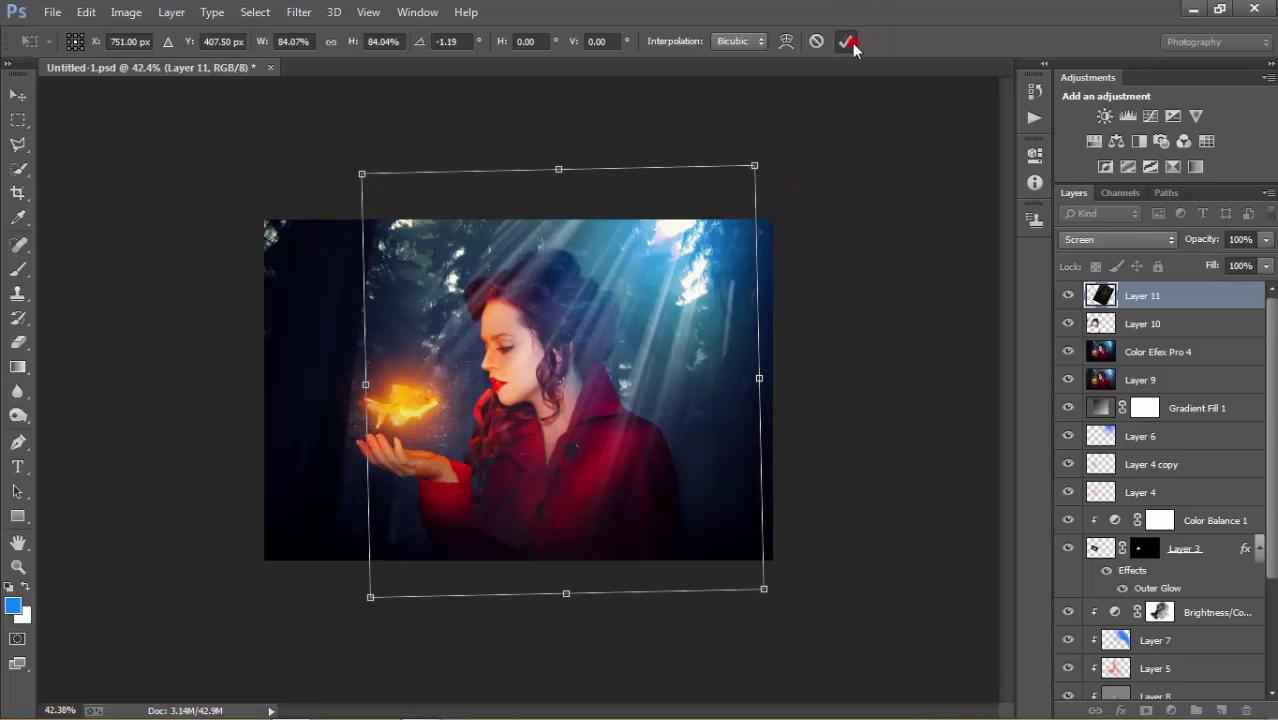
click(86, 12)
mouse_move(200, 382)
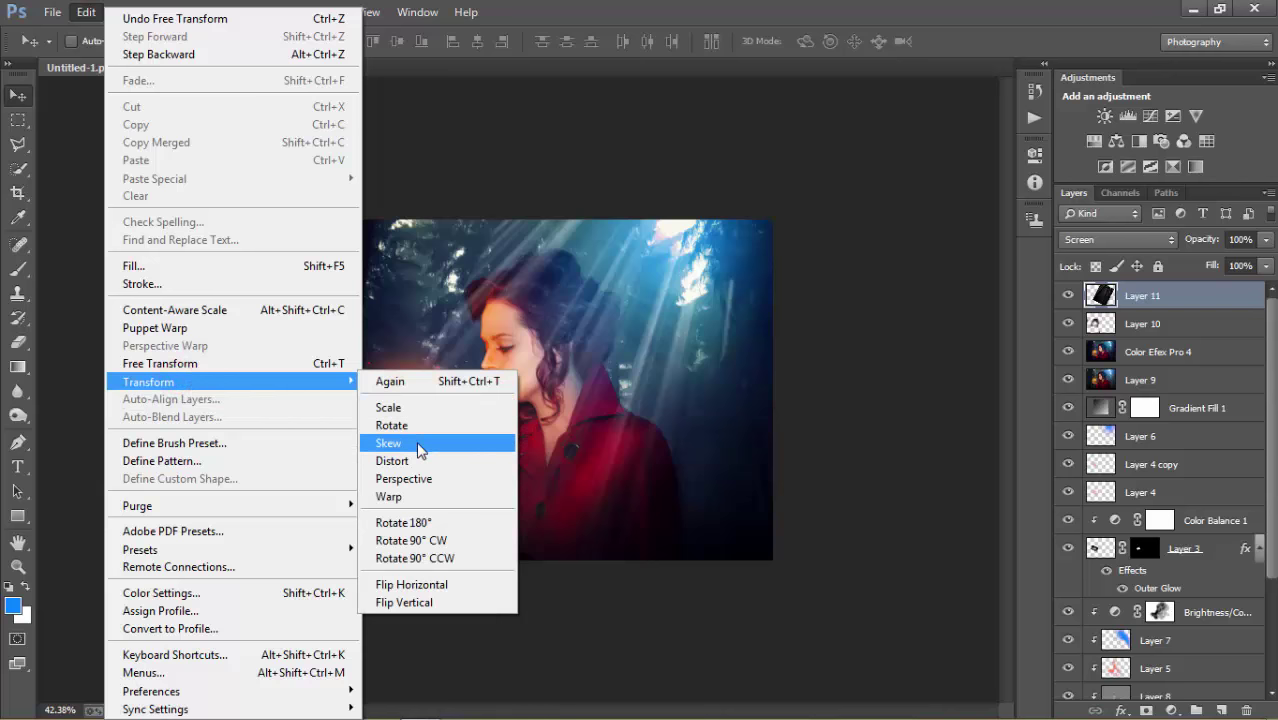
Start warping the light rays, bending the lower-left edge outward and pulling the top-left corner right.
click(416, 489)
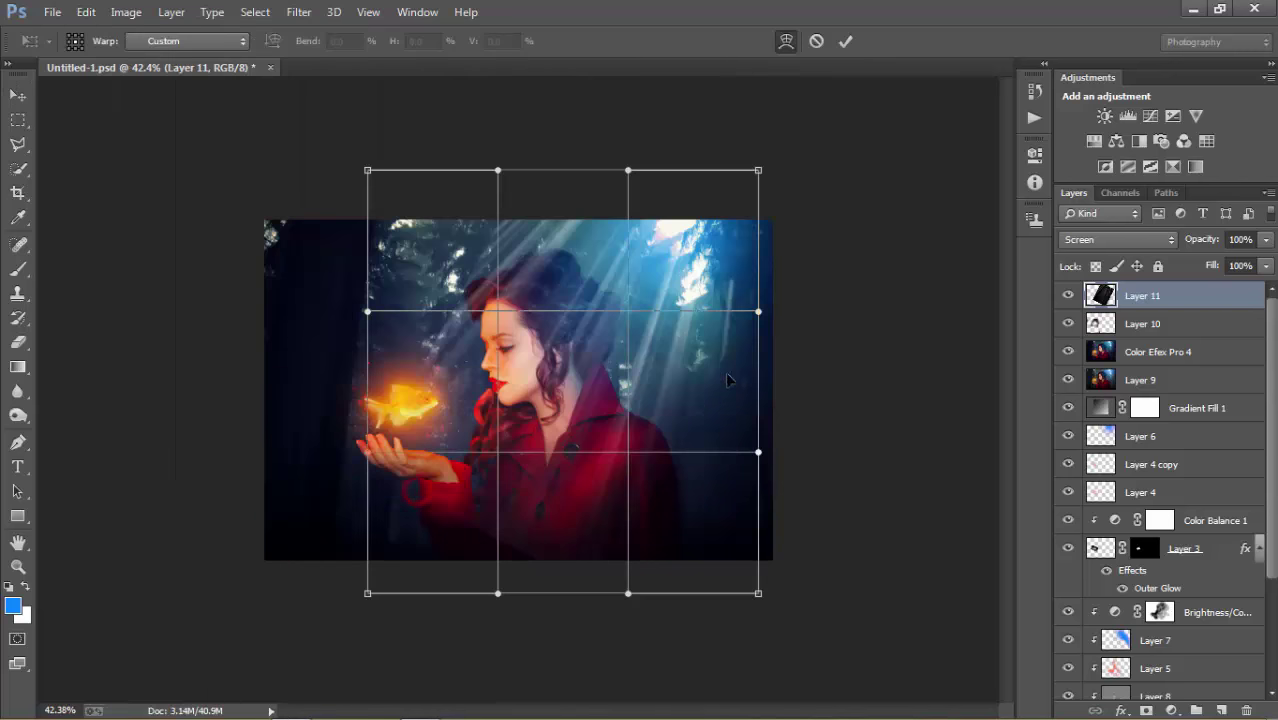
scroll(678, 342, up, 1)
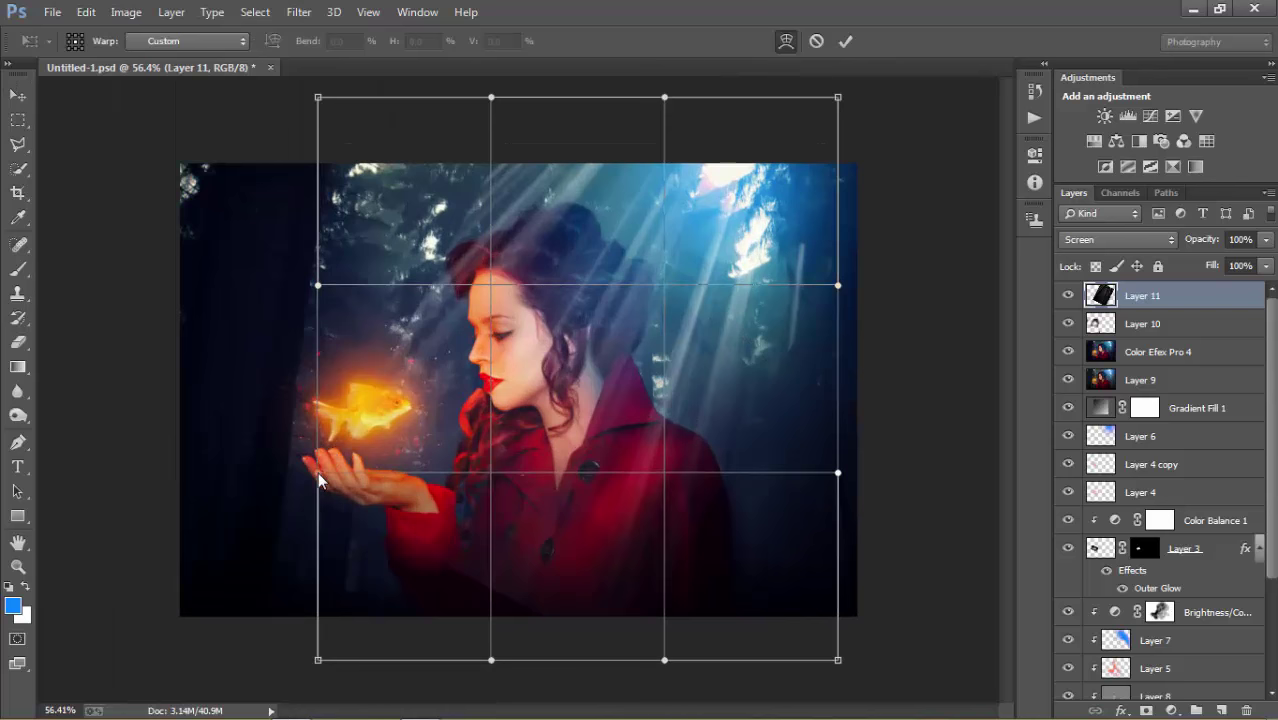
drag(318, 472, 87, 443)
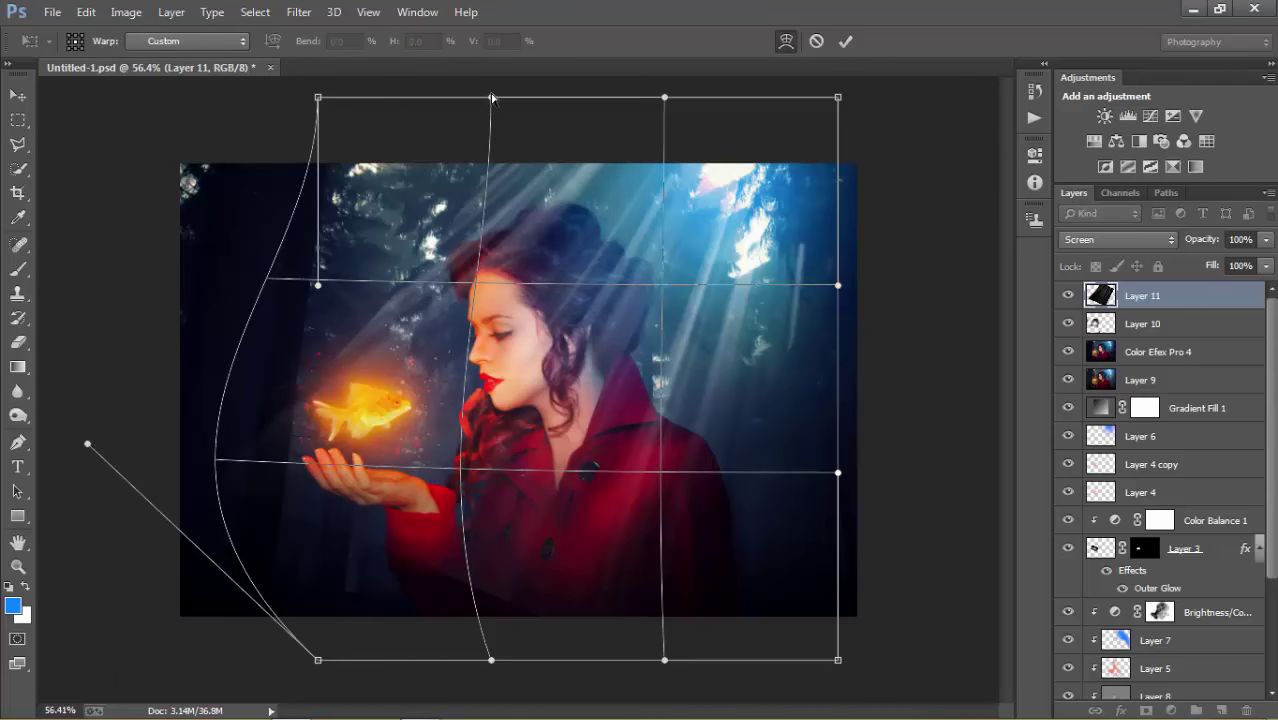
drag(491, 97, 708, 127)
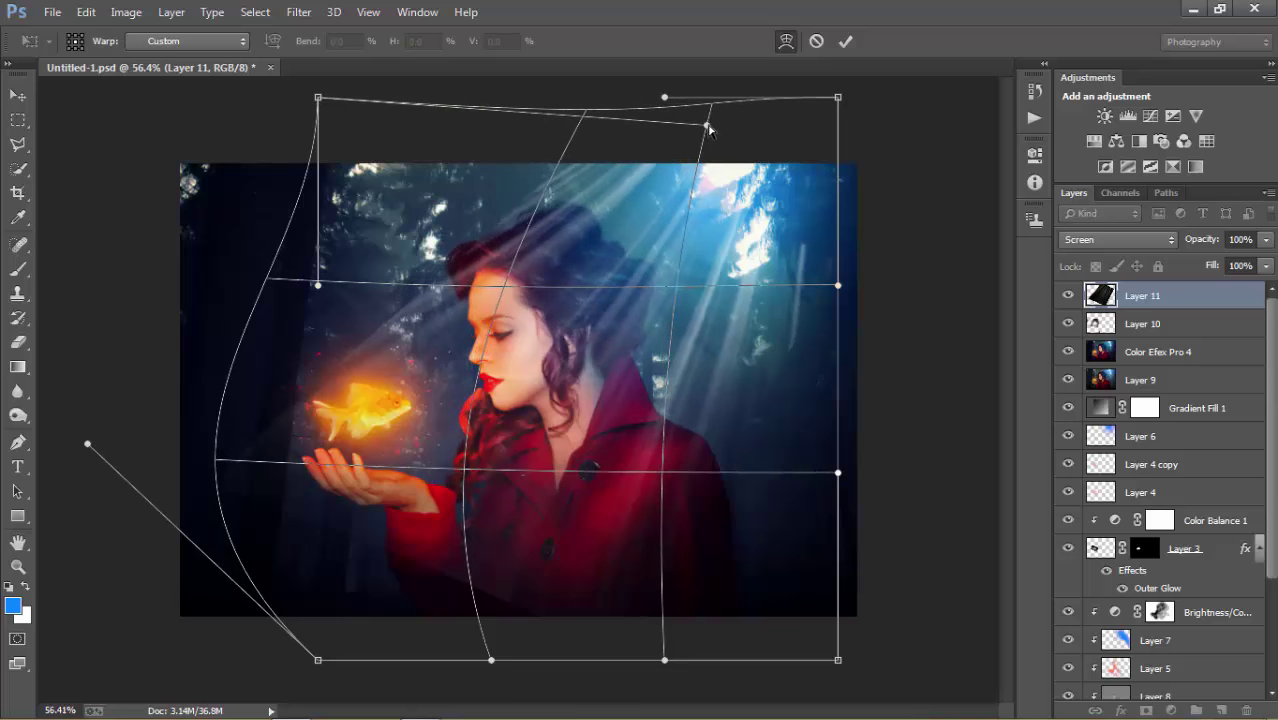
key(ctrl+z)
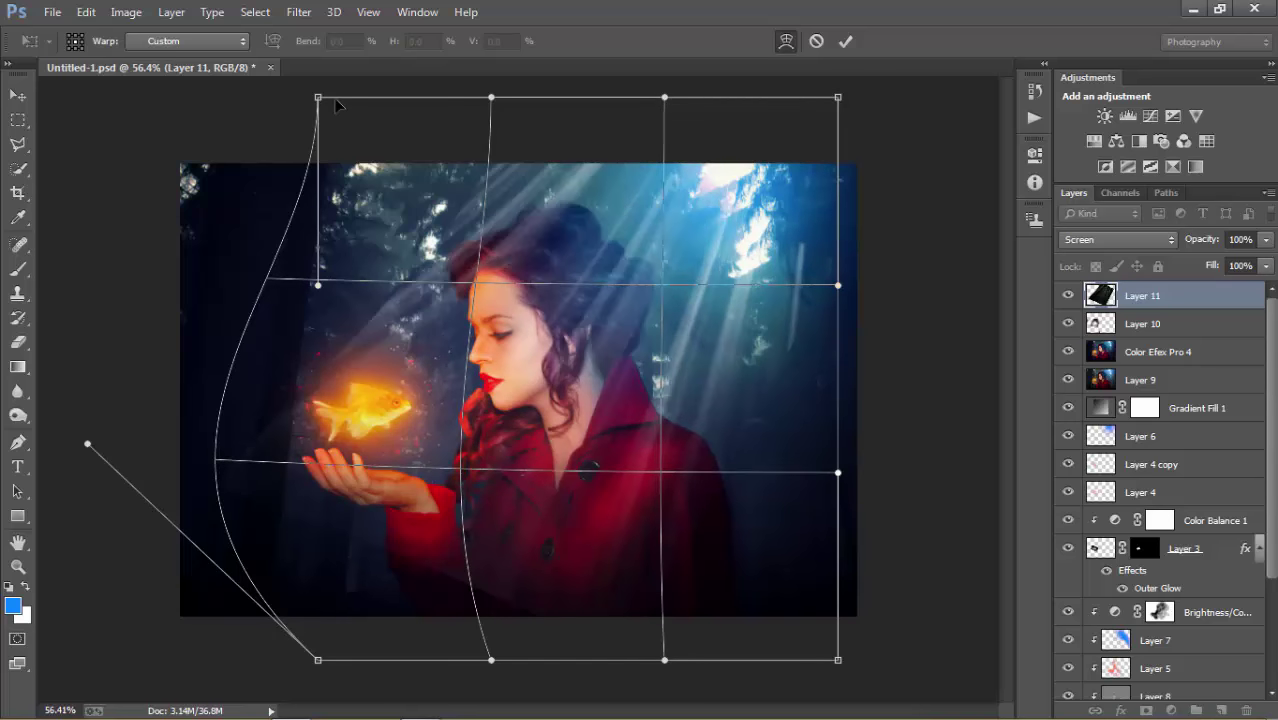
drag(320, 98, 572, 137)
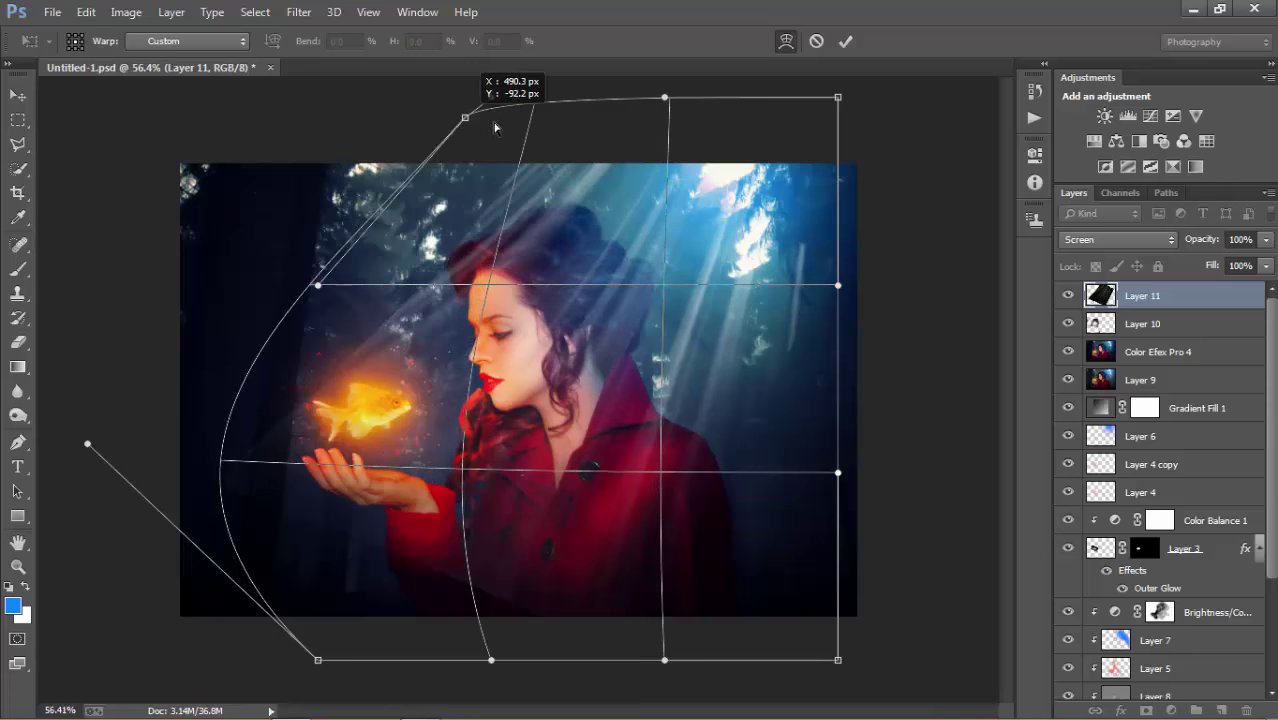
drag(572, 137, 617, 144)
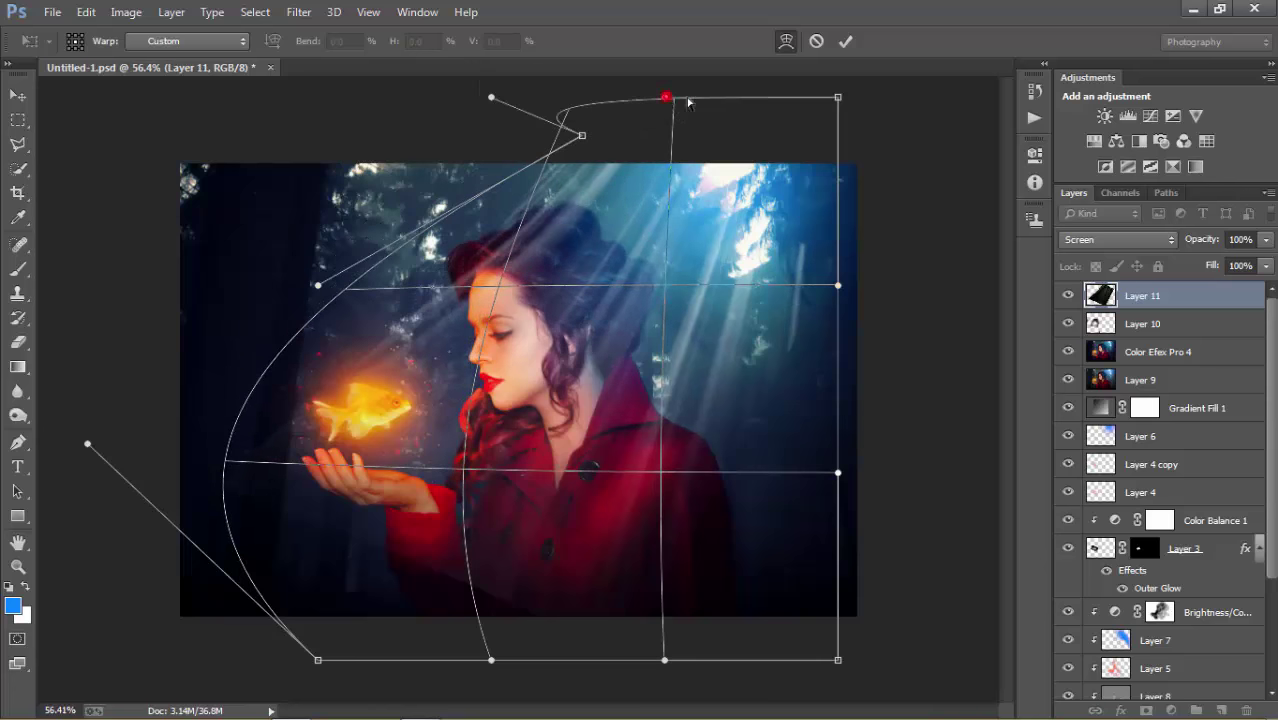
Reshape the rays' top edge, right edge and corners into a sweeping curve, and commit the warp.
drag(688, 101, 787, 125)
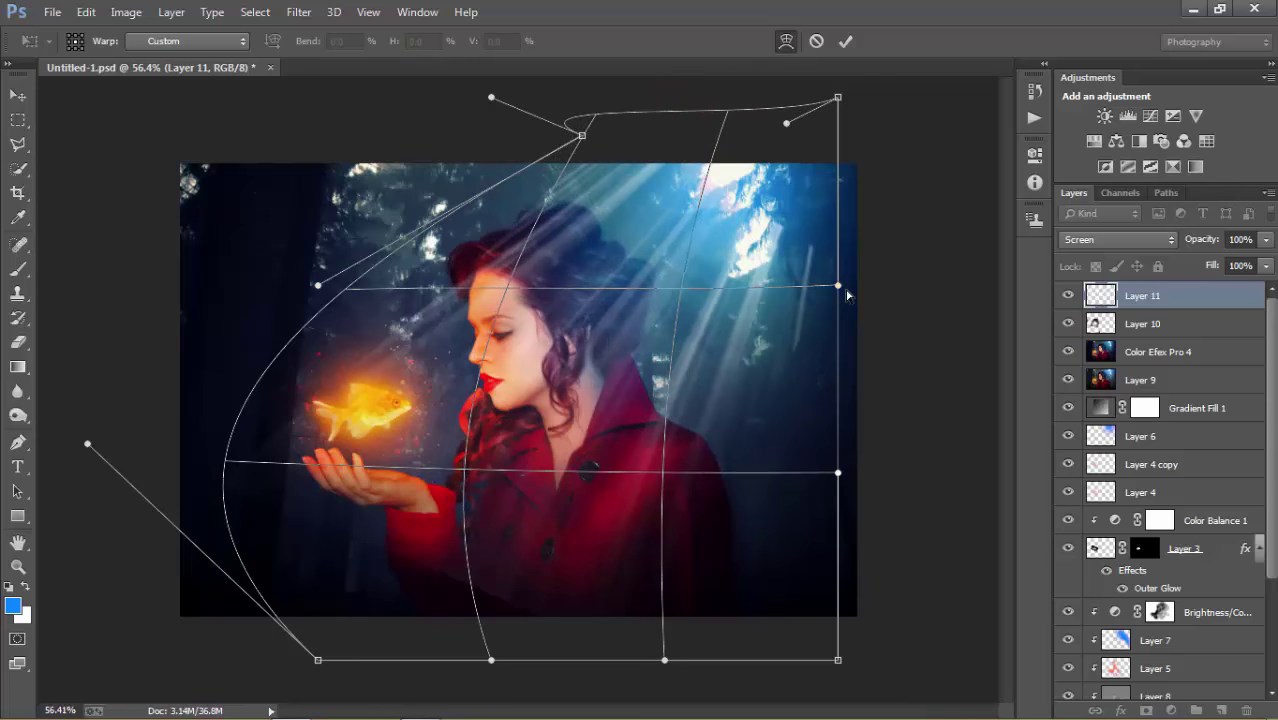
mouse_move(841, 289)
mouse_down()
mouse_move(818, 107)
mouse_move(790, 72)
mouse_up()
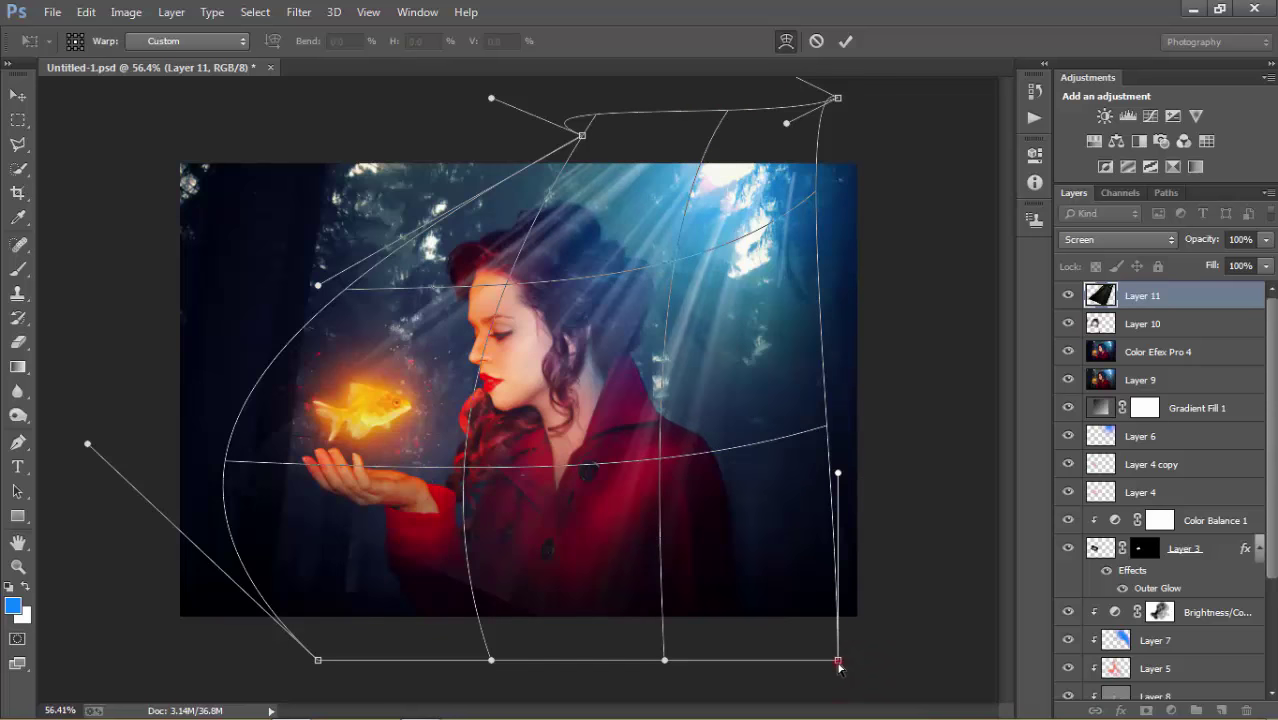
drag(838, 661, 951, 716)
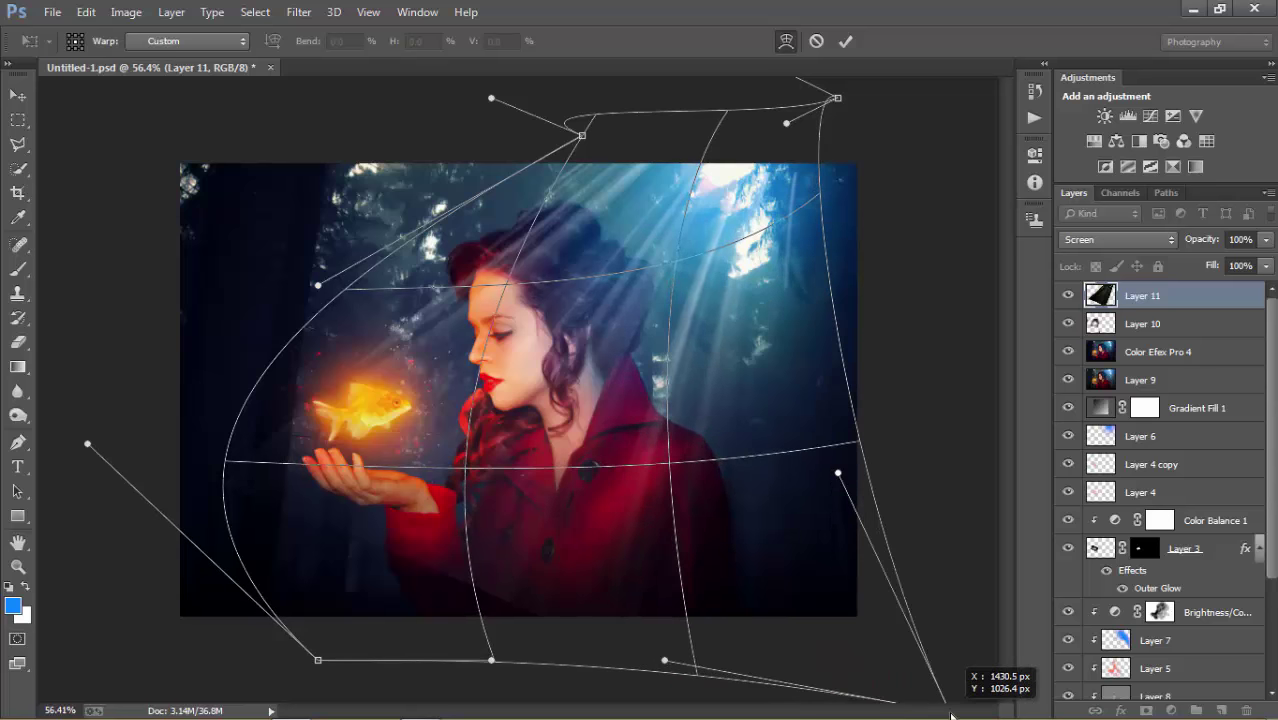
drag(834, 101, 812, 34)
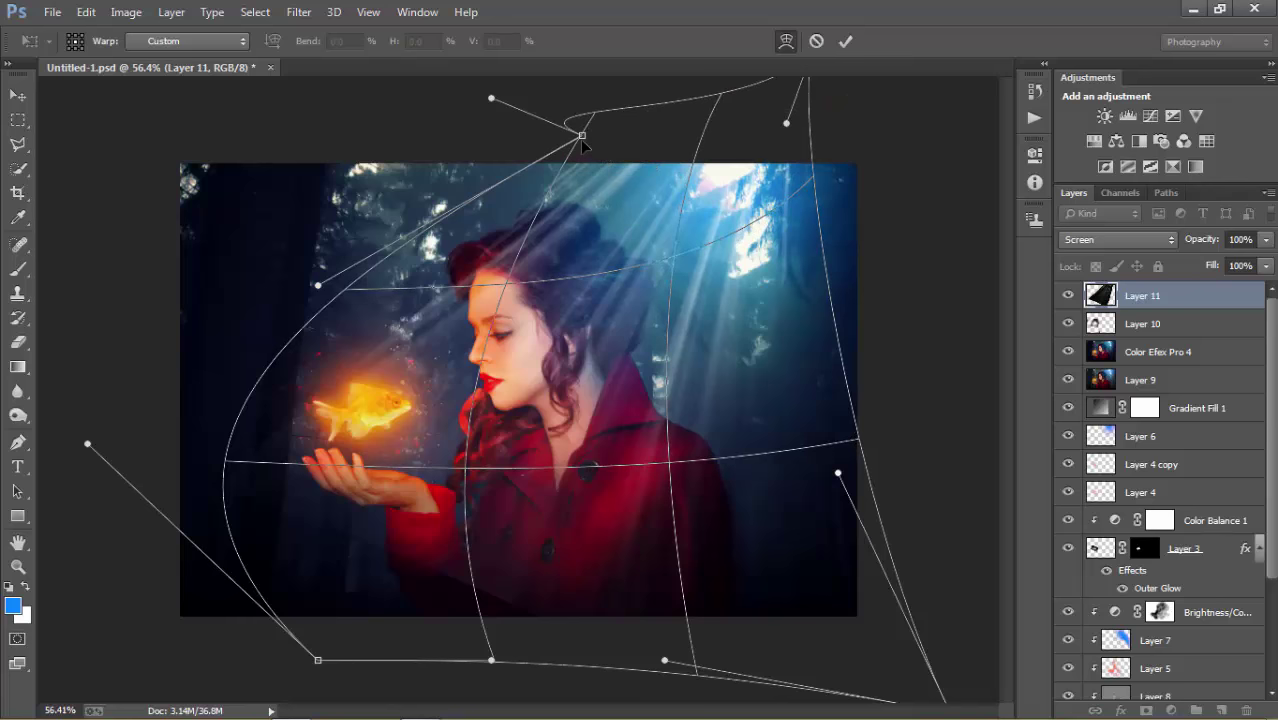
drag(585, 114, 588, 95)
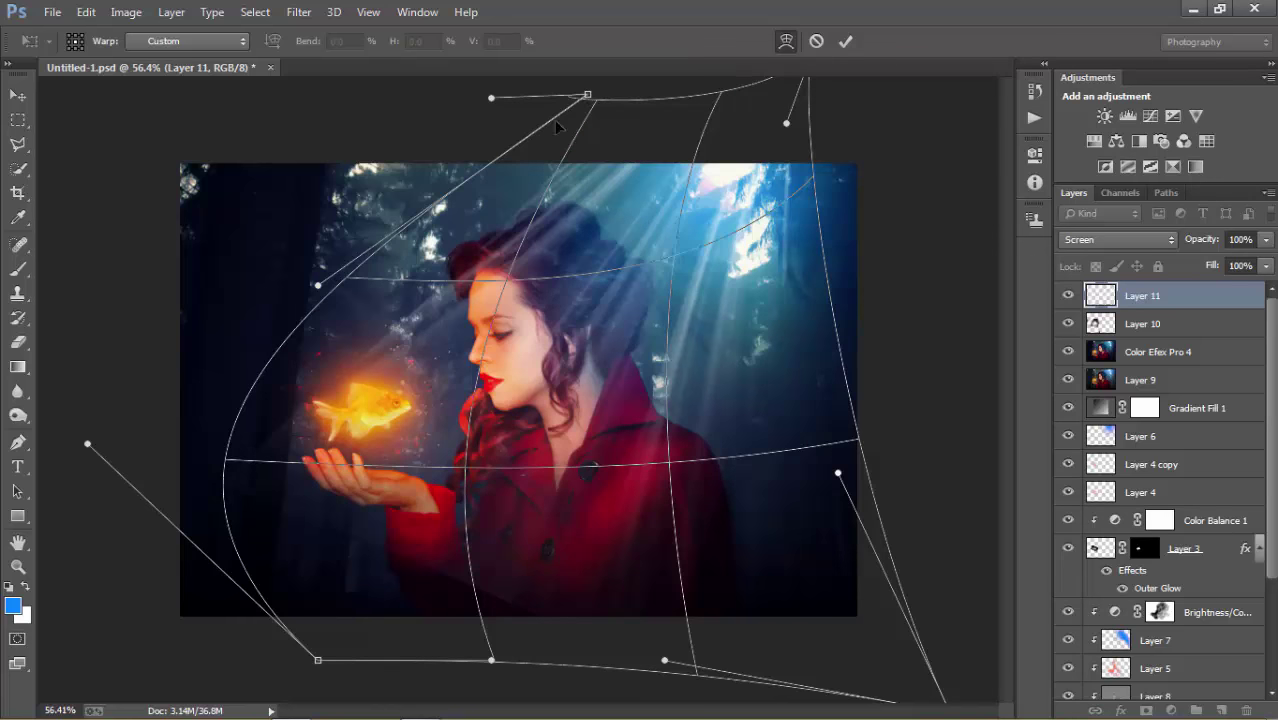
click(847, 42)
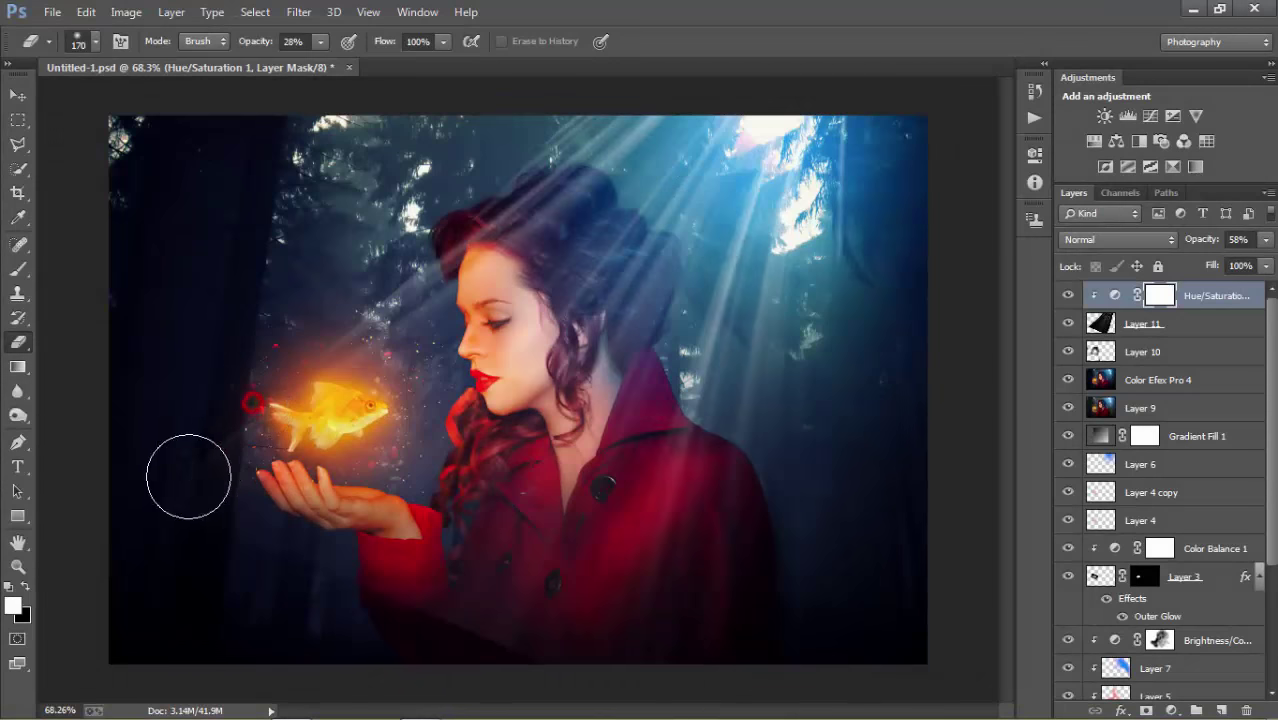
Softly erase the light rays just left of the hand.
drag(188, 476, 240, 465)
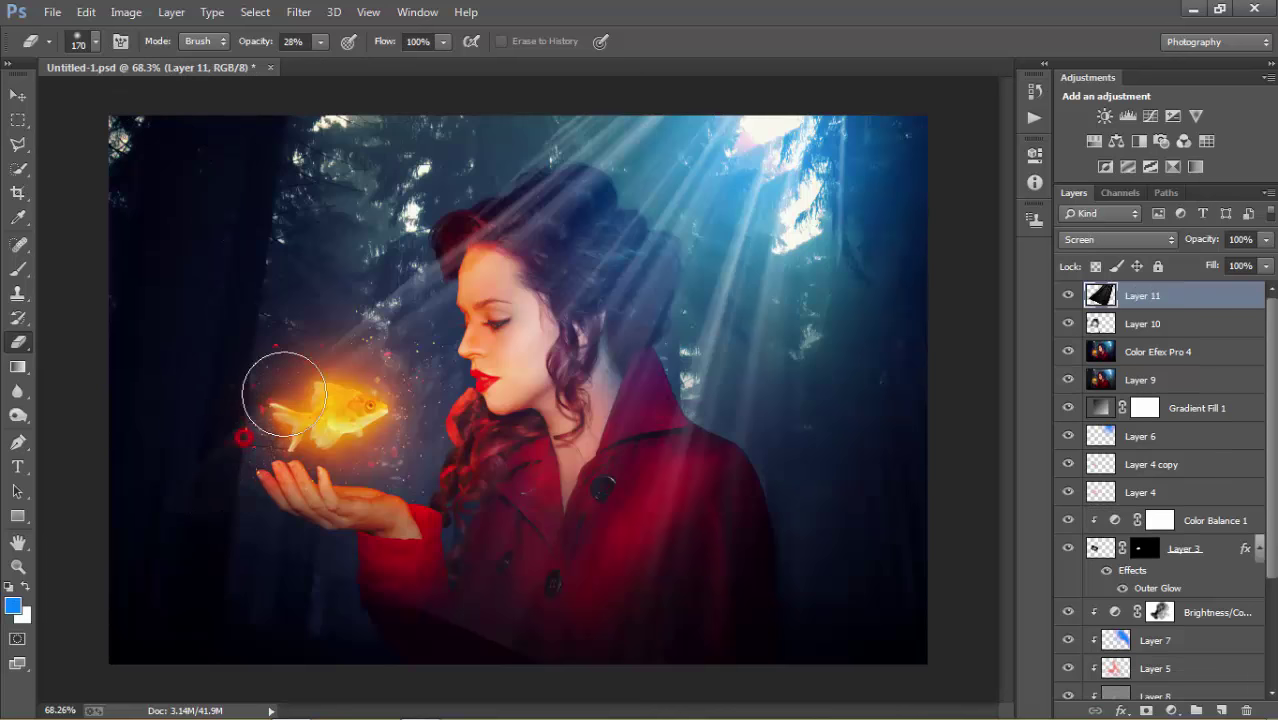
Erase the light rays across the lower coat and near the hand.
click(214, 487)
click(295, 510)
click(436, 629)
click(491, 634)
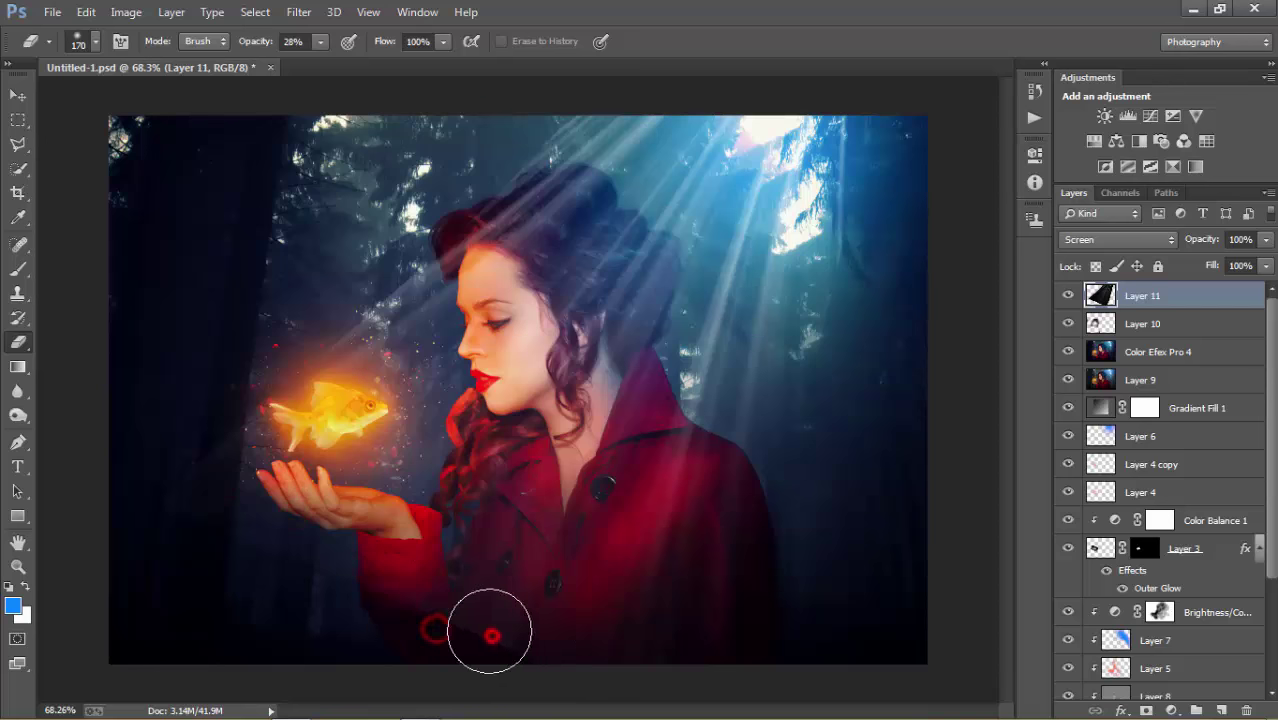
click(562, 666)
click(773, 571)
click(734, 540)
click(772, 492)
click(712, 623)
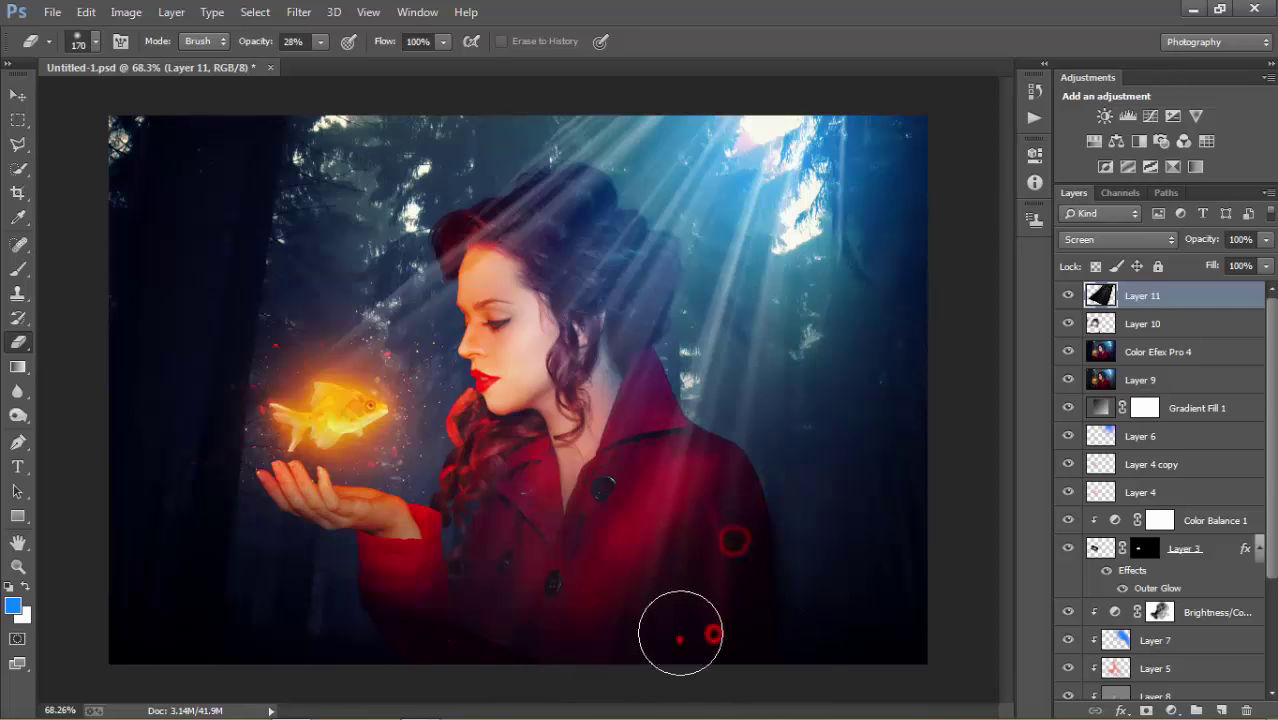
click(504, 653)
click(418, 607)
click(445, 623)
click(247, 538)
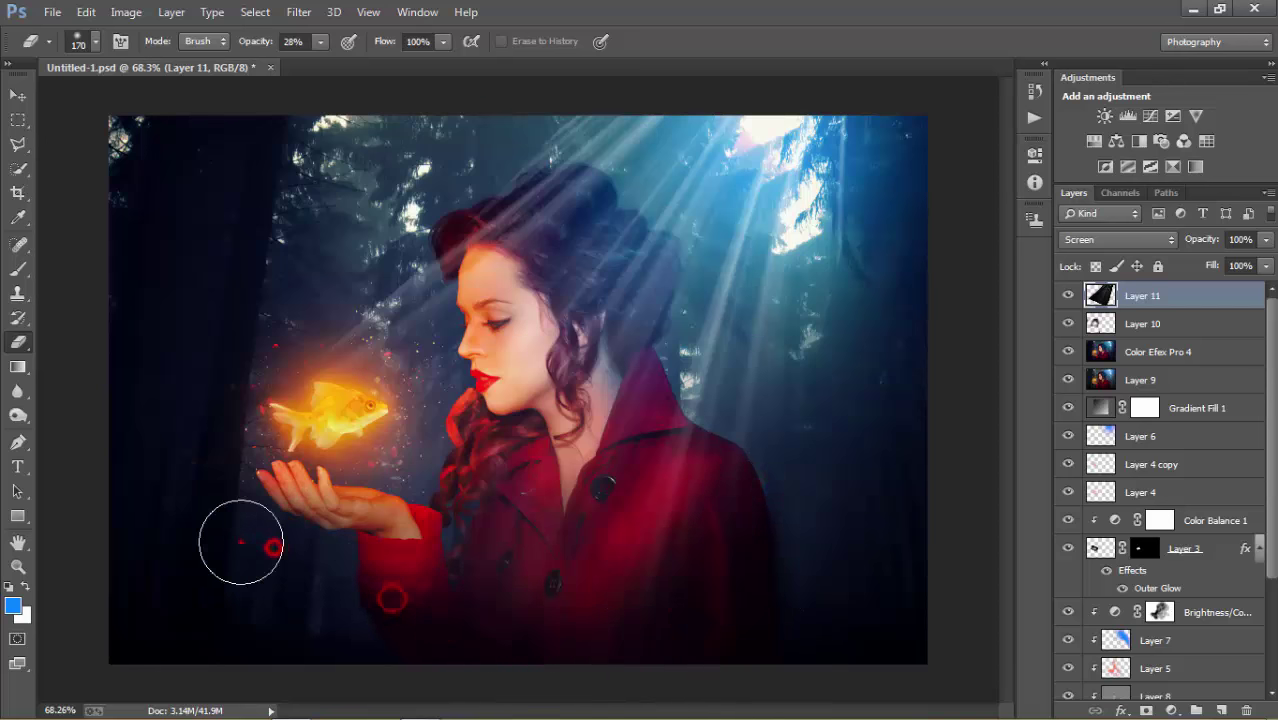
click(200, 514)
click(405, 603)
click(458, 623)
click(480, 610)
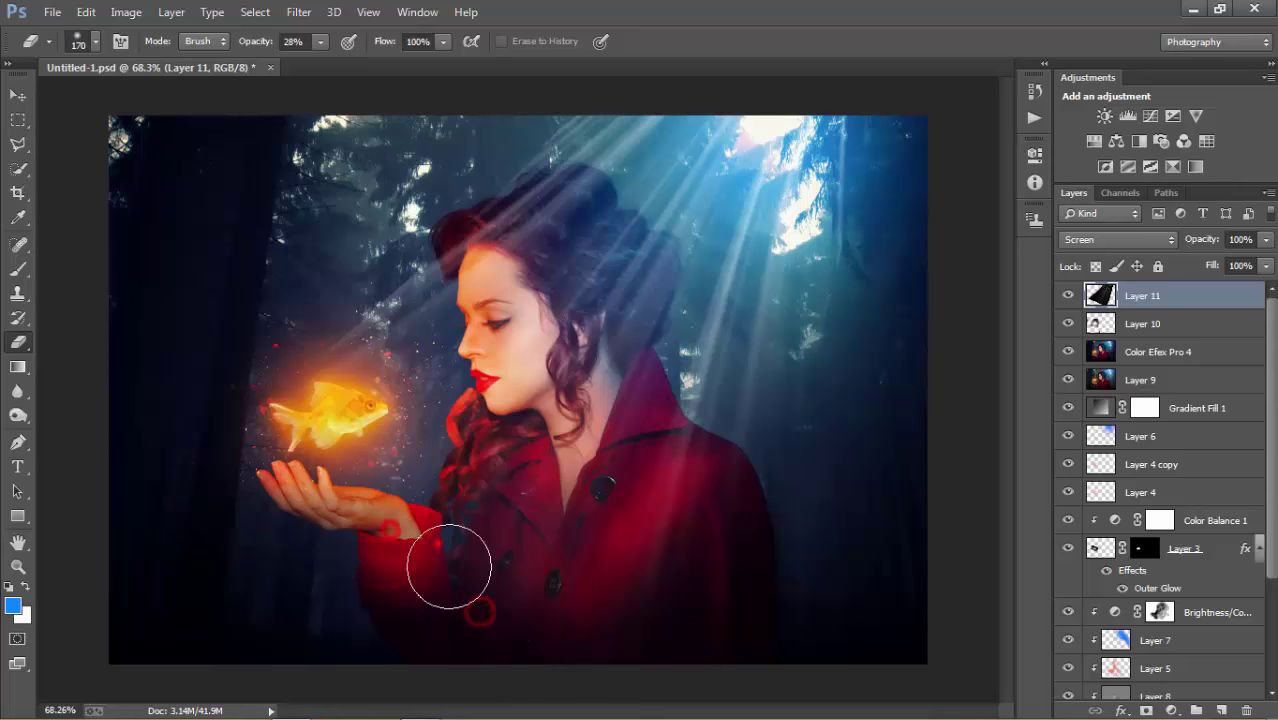
Erase the rays above the fish, over the top of the hair and along the top and right edges.
click(217, 479)
click(298, 360)
click(368, 334)
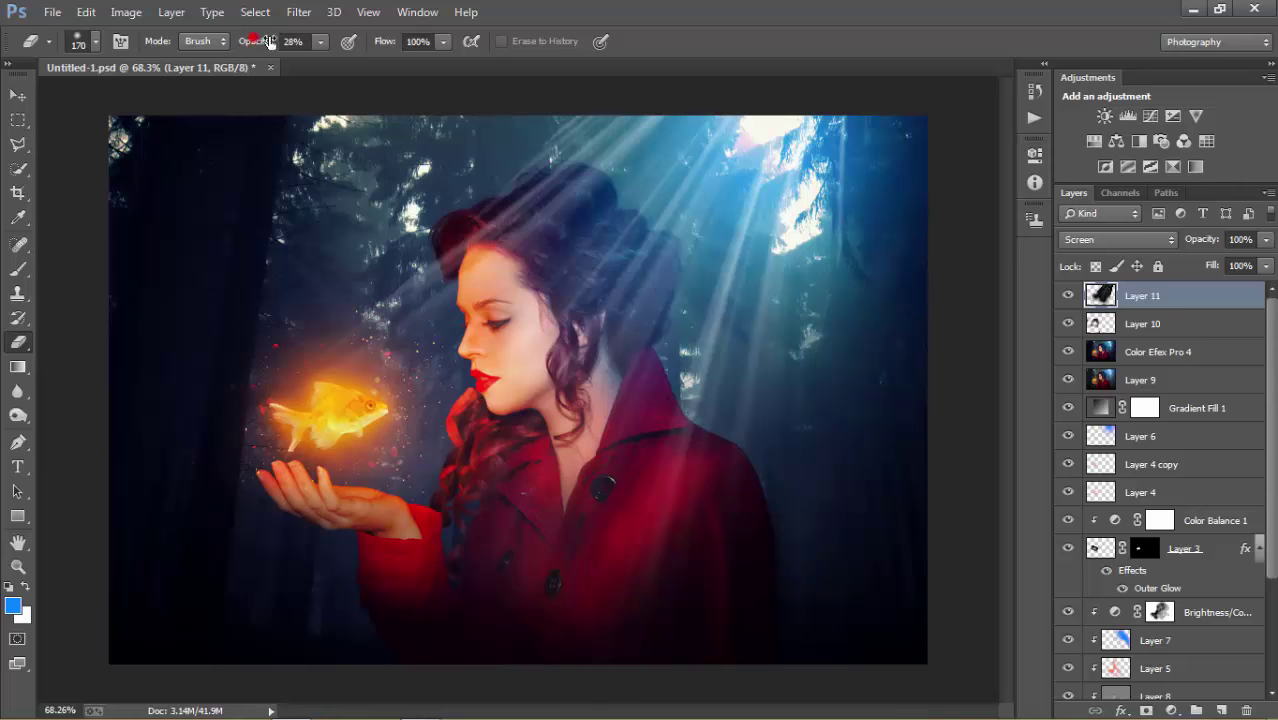
click(323, 332)
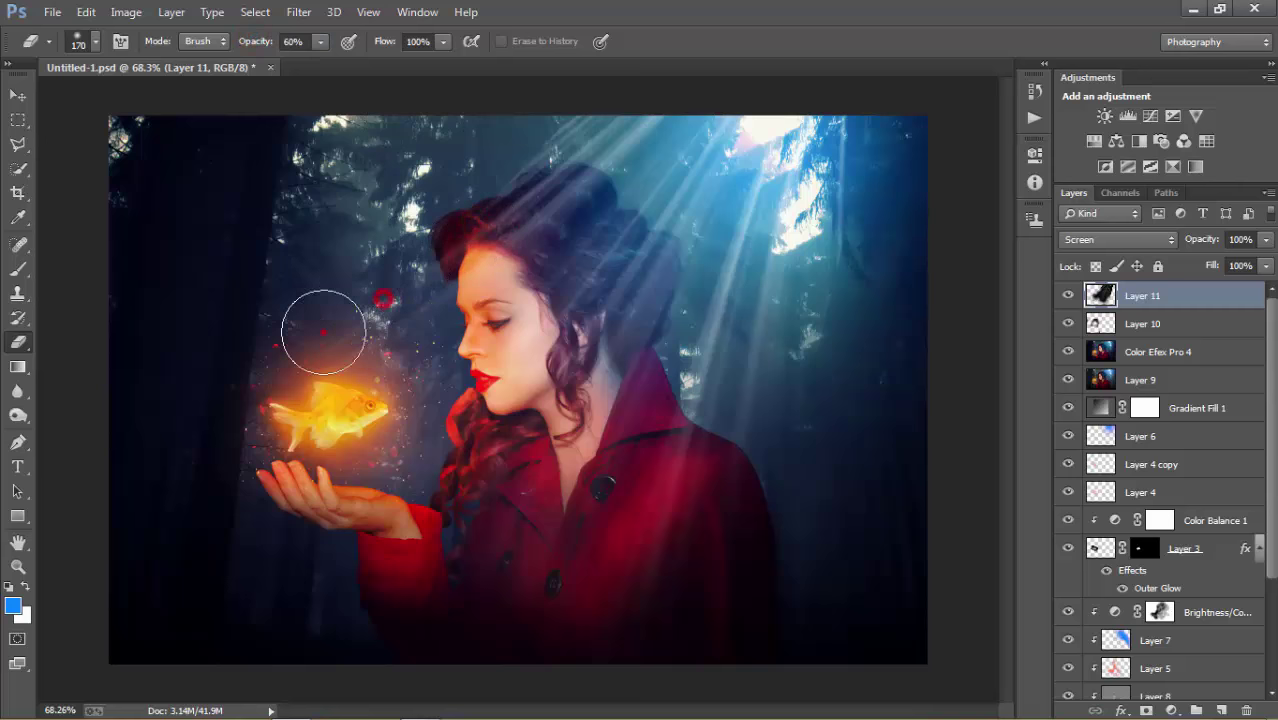
click(331, 310)
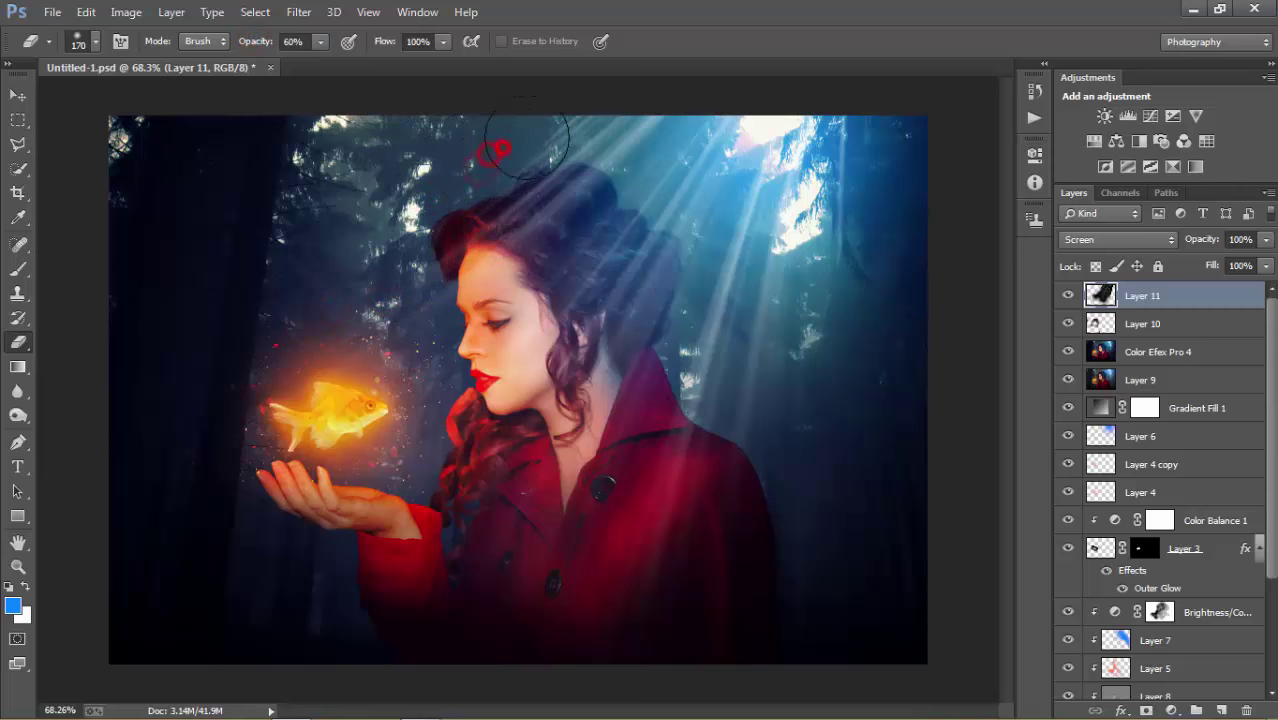
click(564, 125)
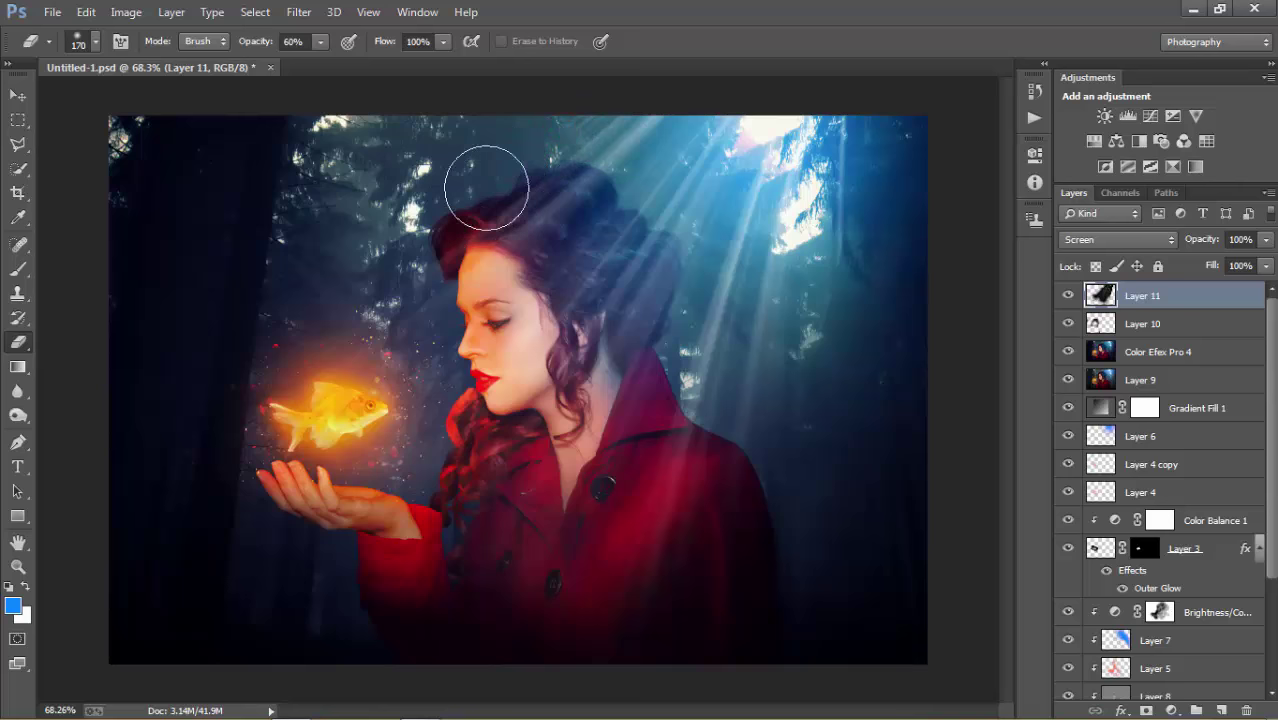
click(549, 107)
click(861, 336)
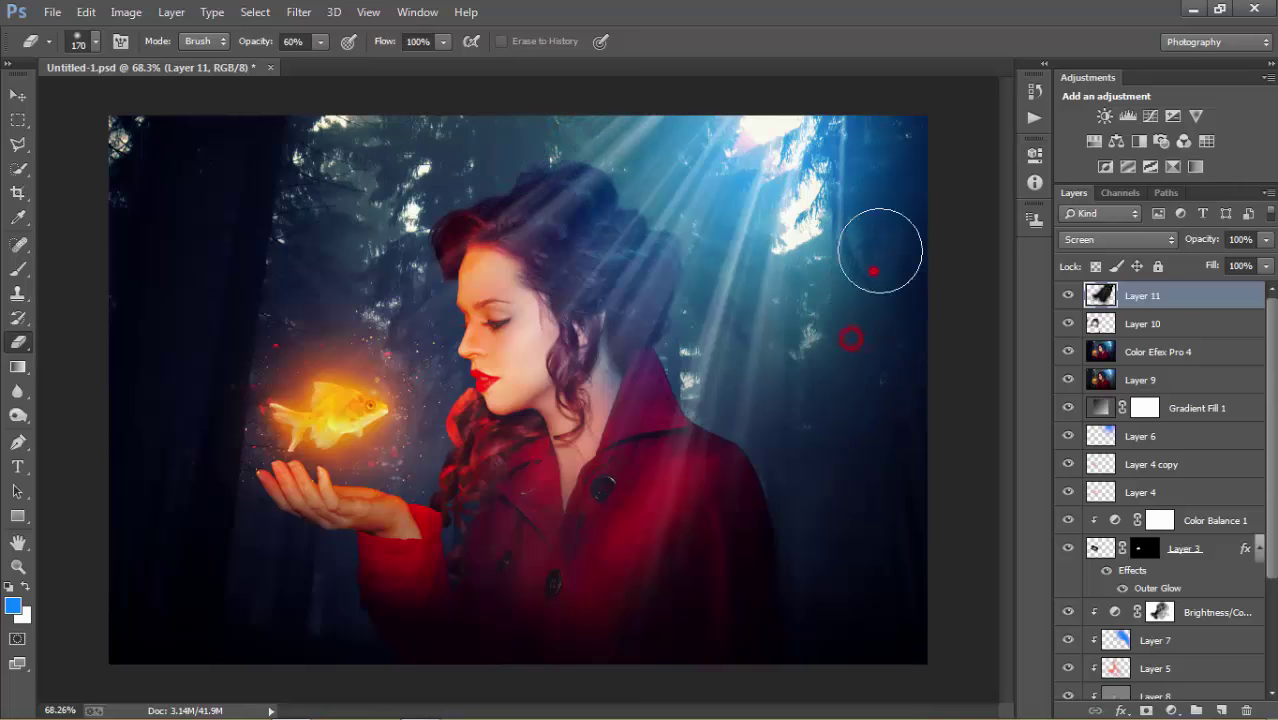
click(901, 212)
click(711, 545)
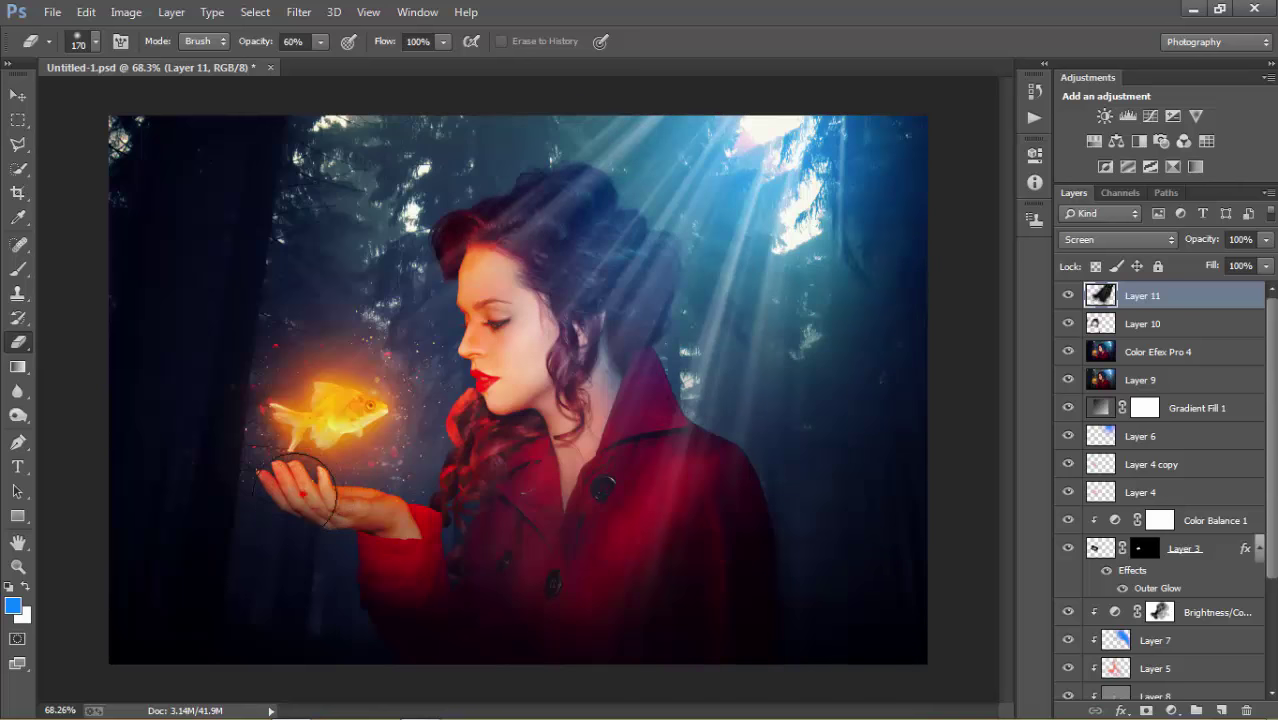
Clean up the remaining rays around the fish, hand and beside the face.
click(352, 362)
click(388, 430)
click(349, 479)
click(387, 356)
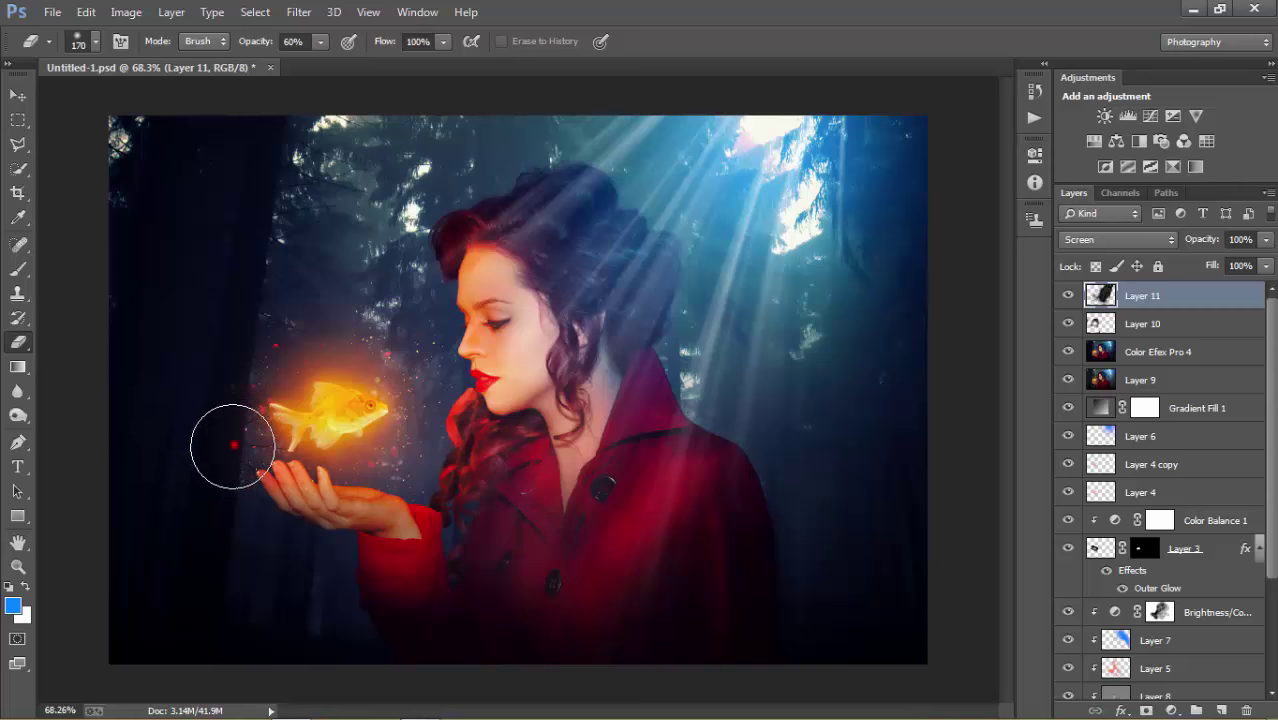
drag(228, 440, 243, 477)
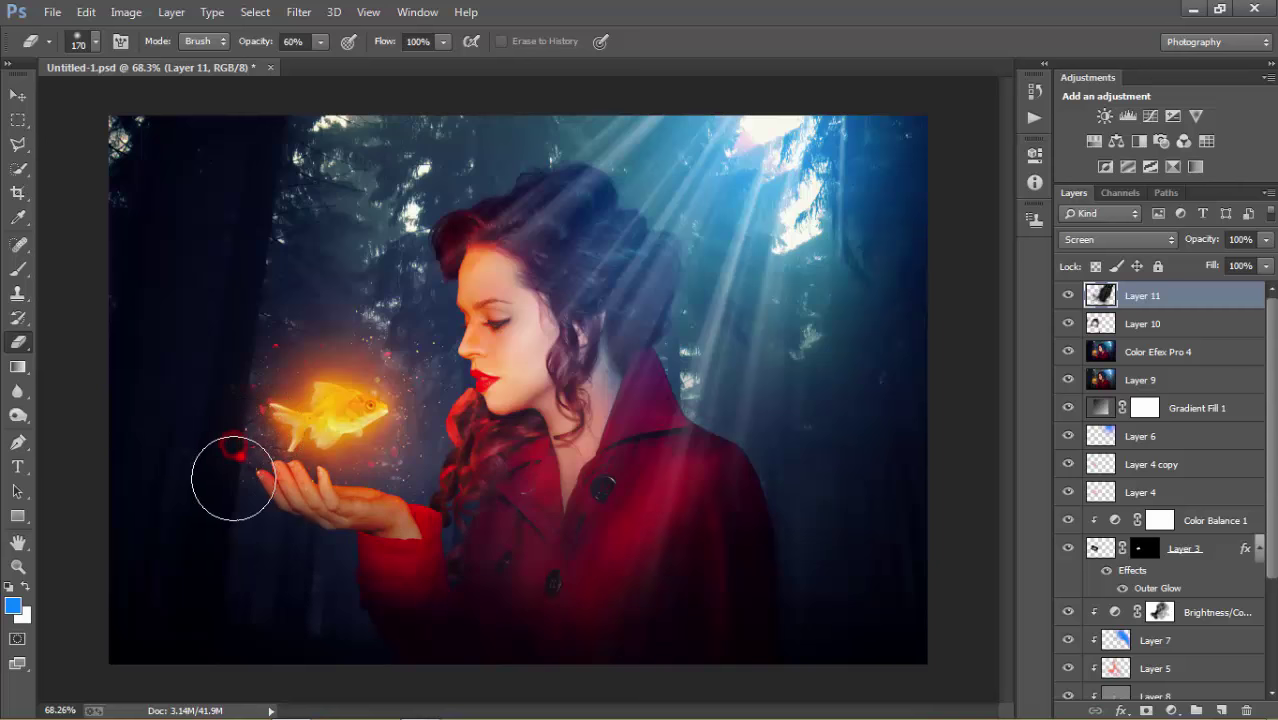
Drop Layer 11's opacity to 39% for subtler rays, then select the Move tool.
click(1207, 242)
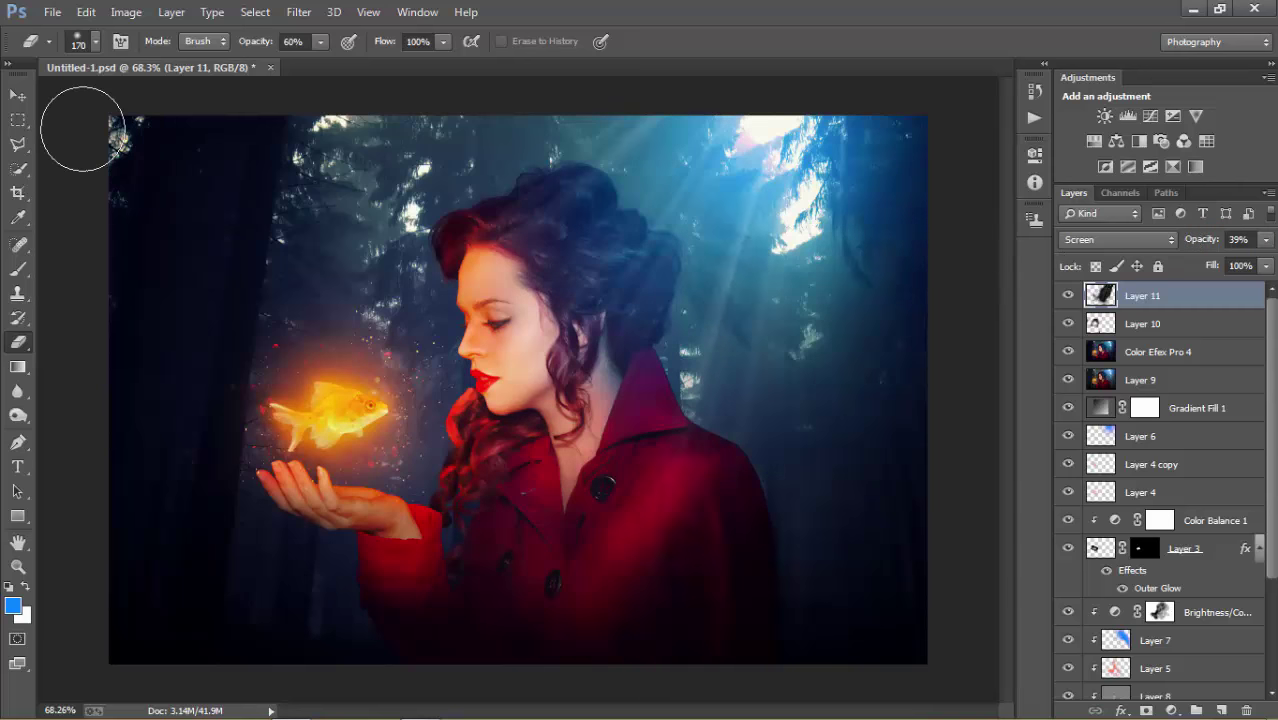
click(21, 98)
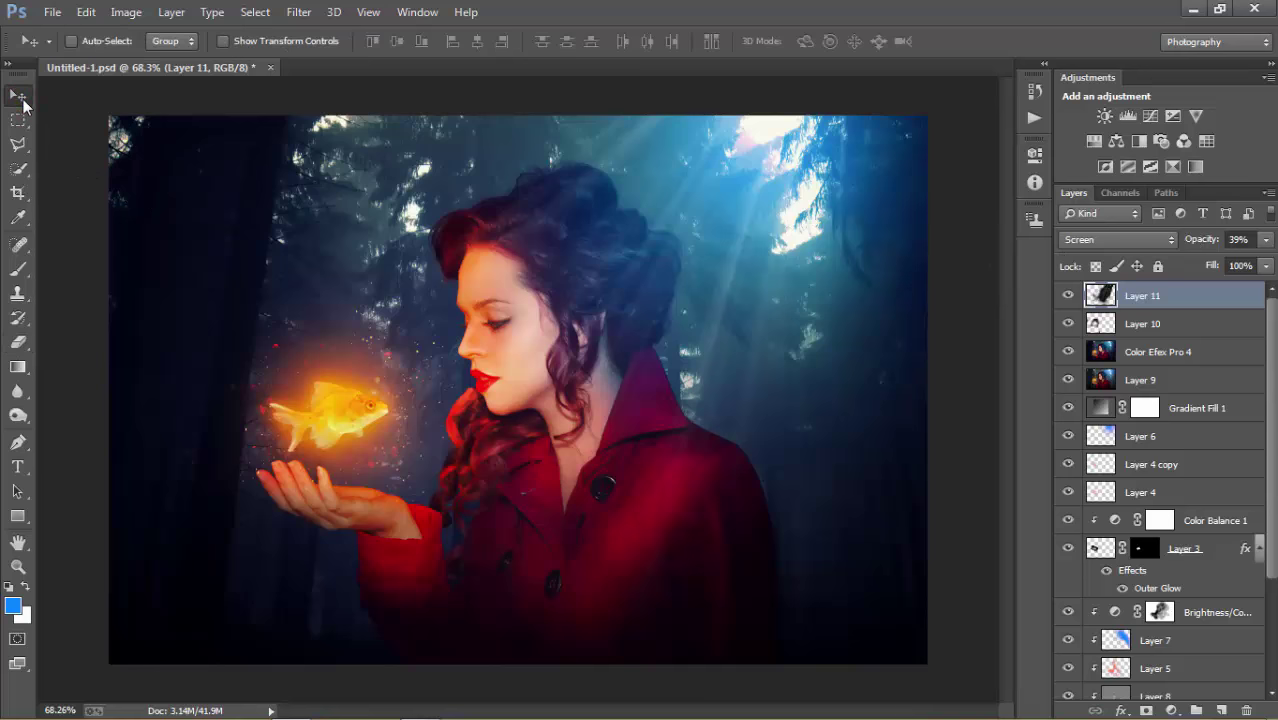